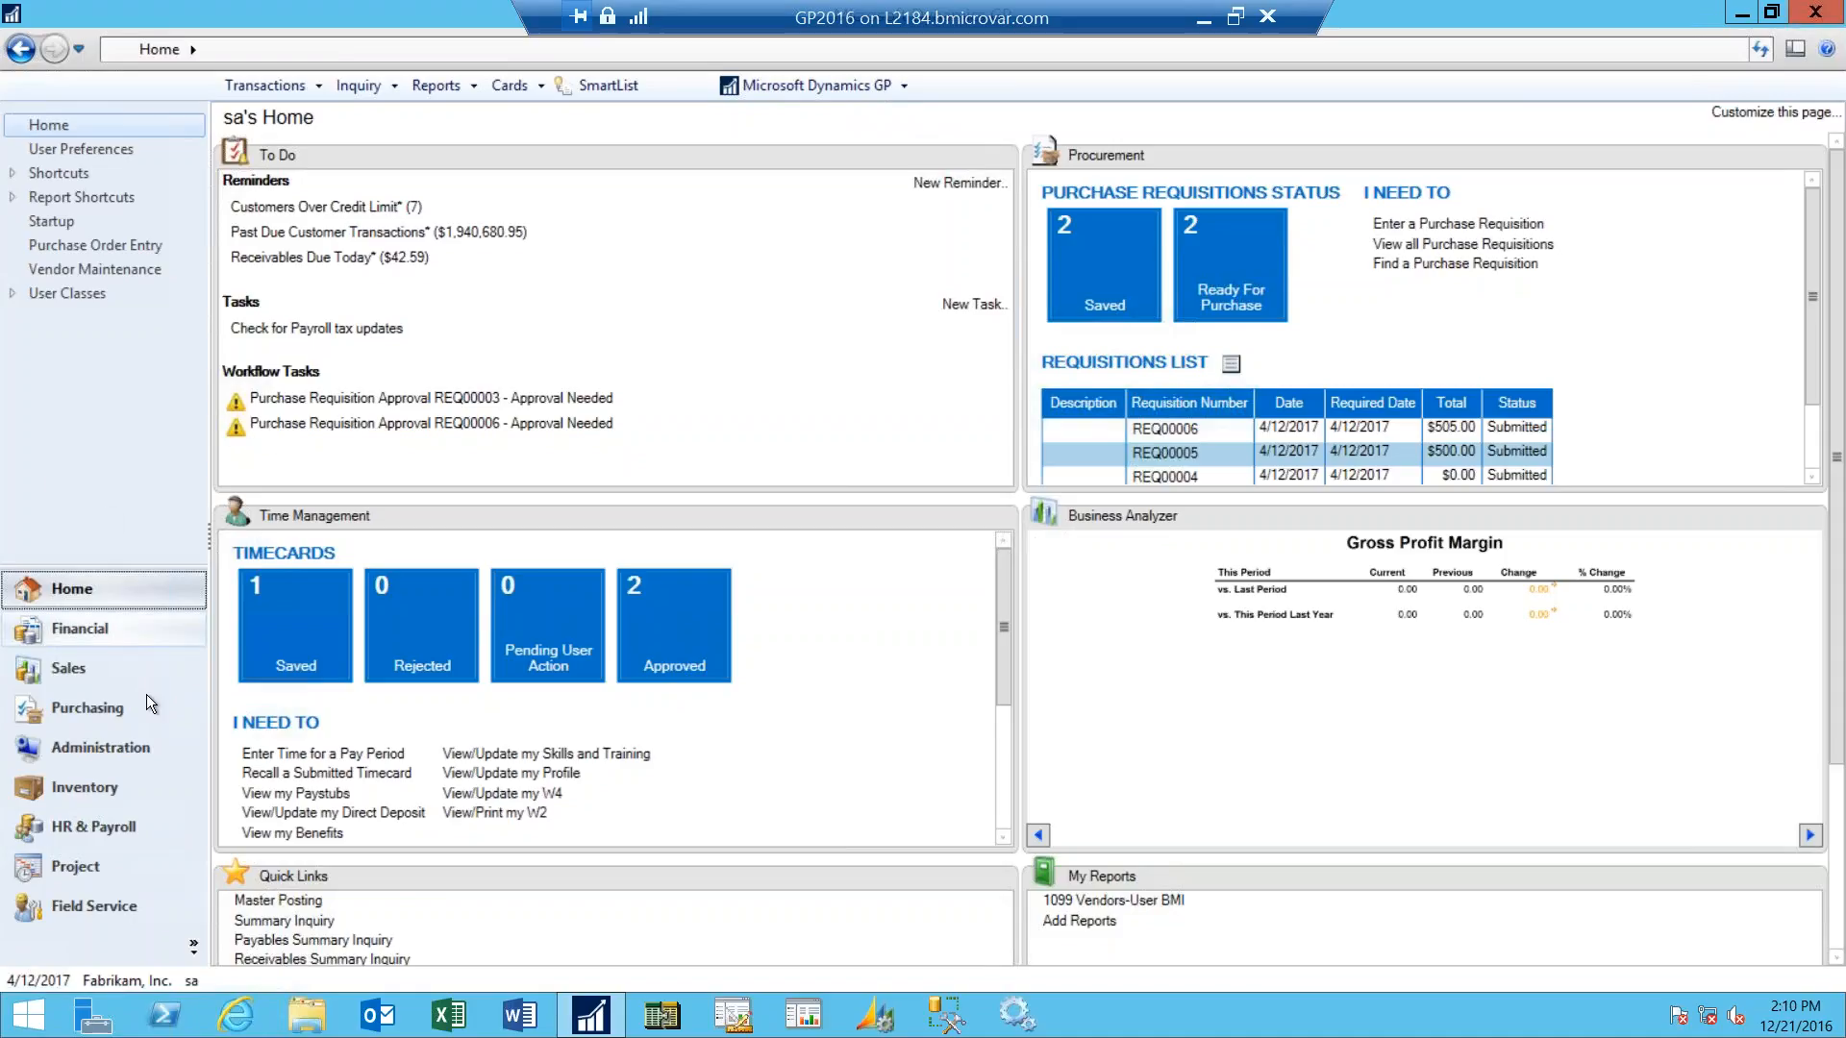
- Open Workflow Setup from the Administration system setup, review its e-mail and Web Services settings, and close it
left_click(118, 746)
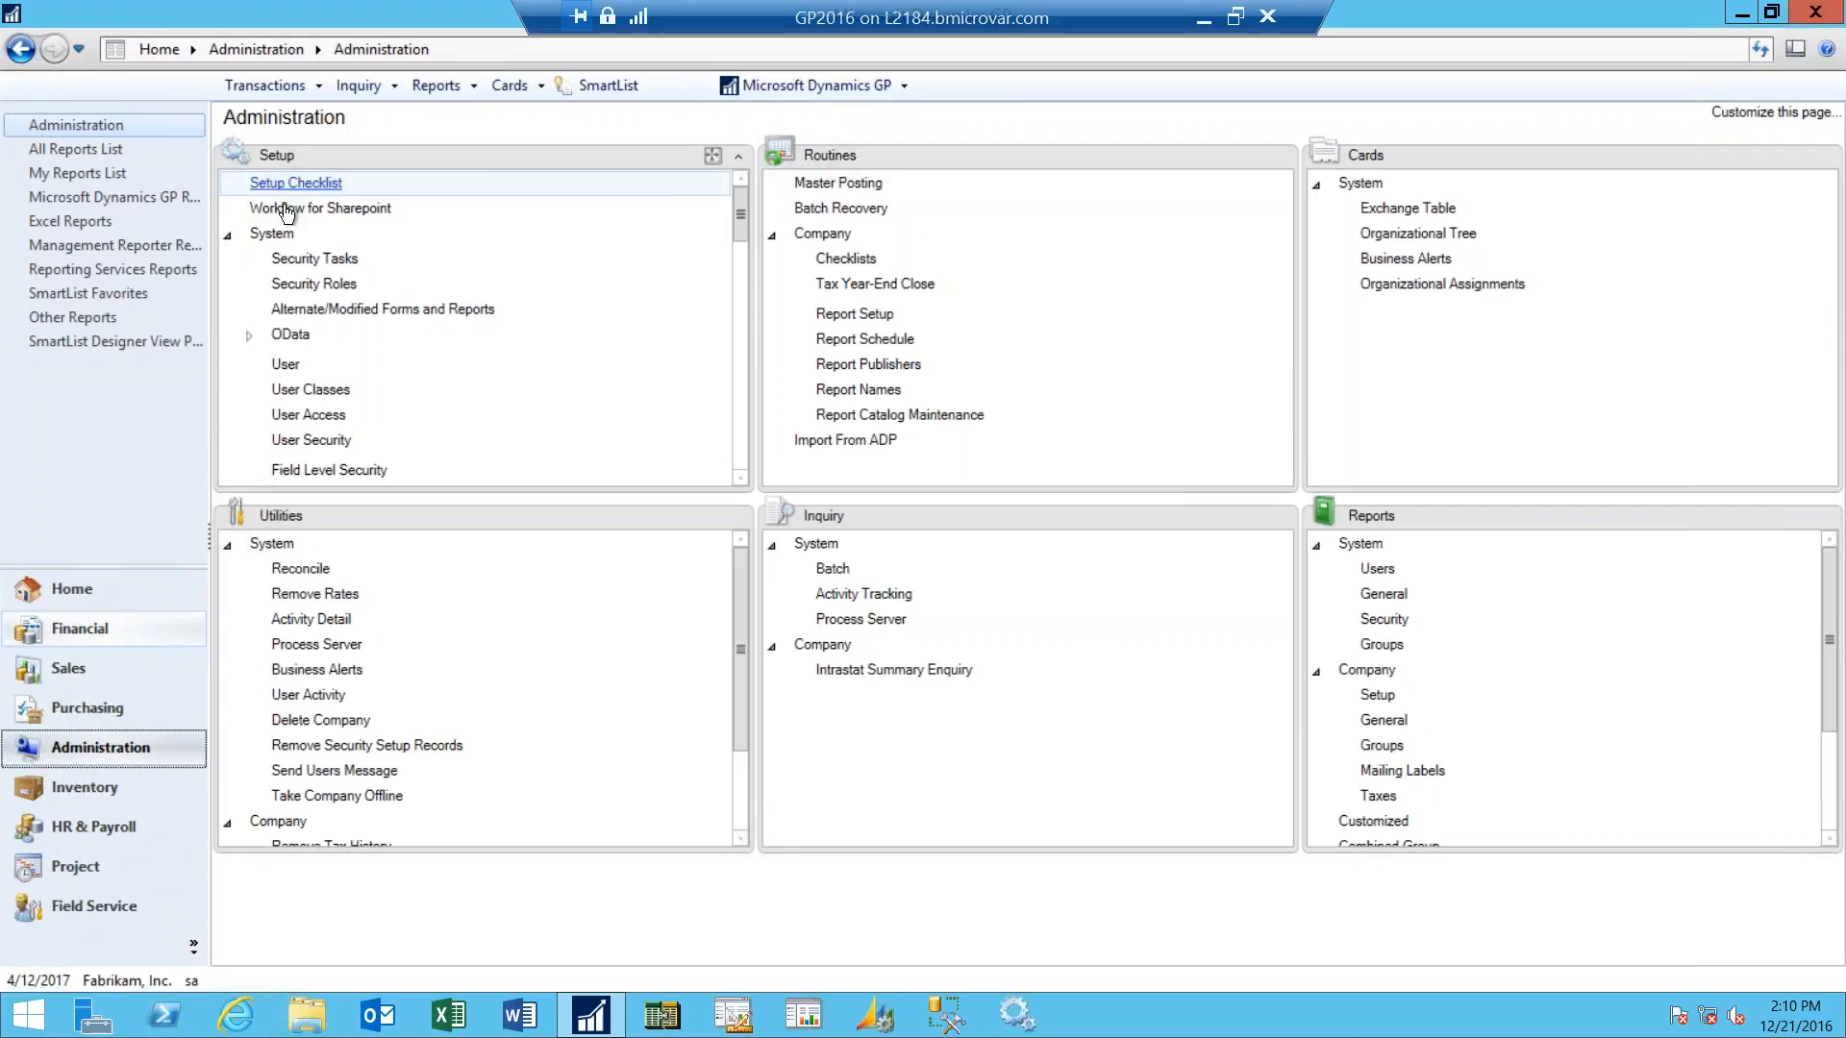
left_click(738, 460)
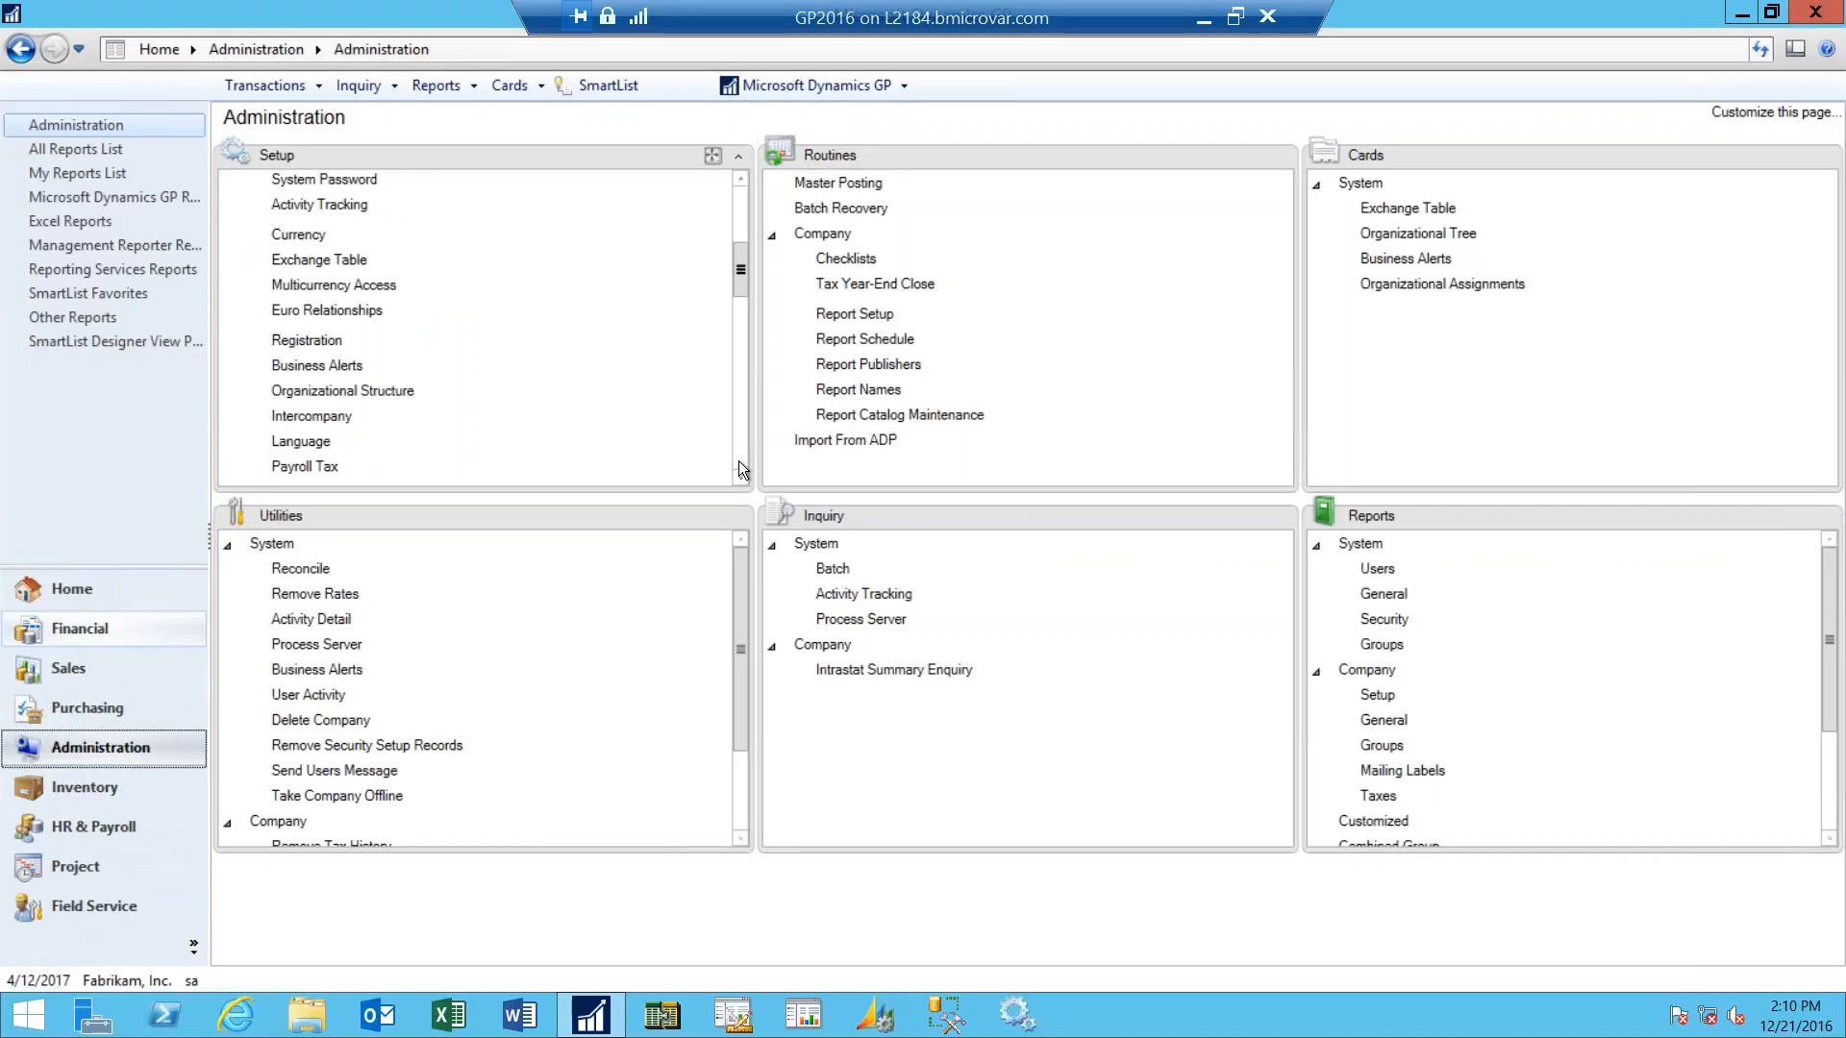
left_click(738, 461)
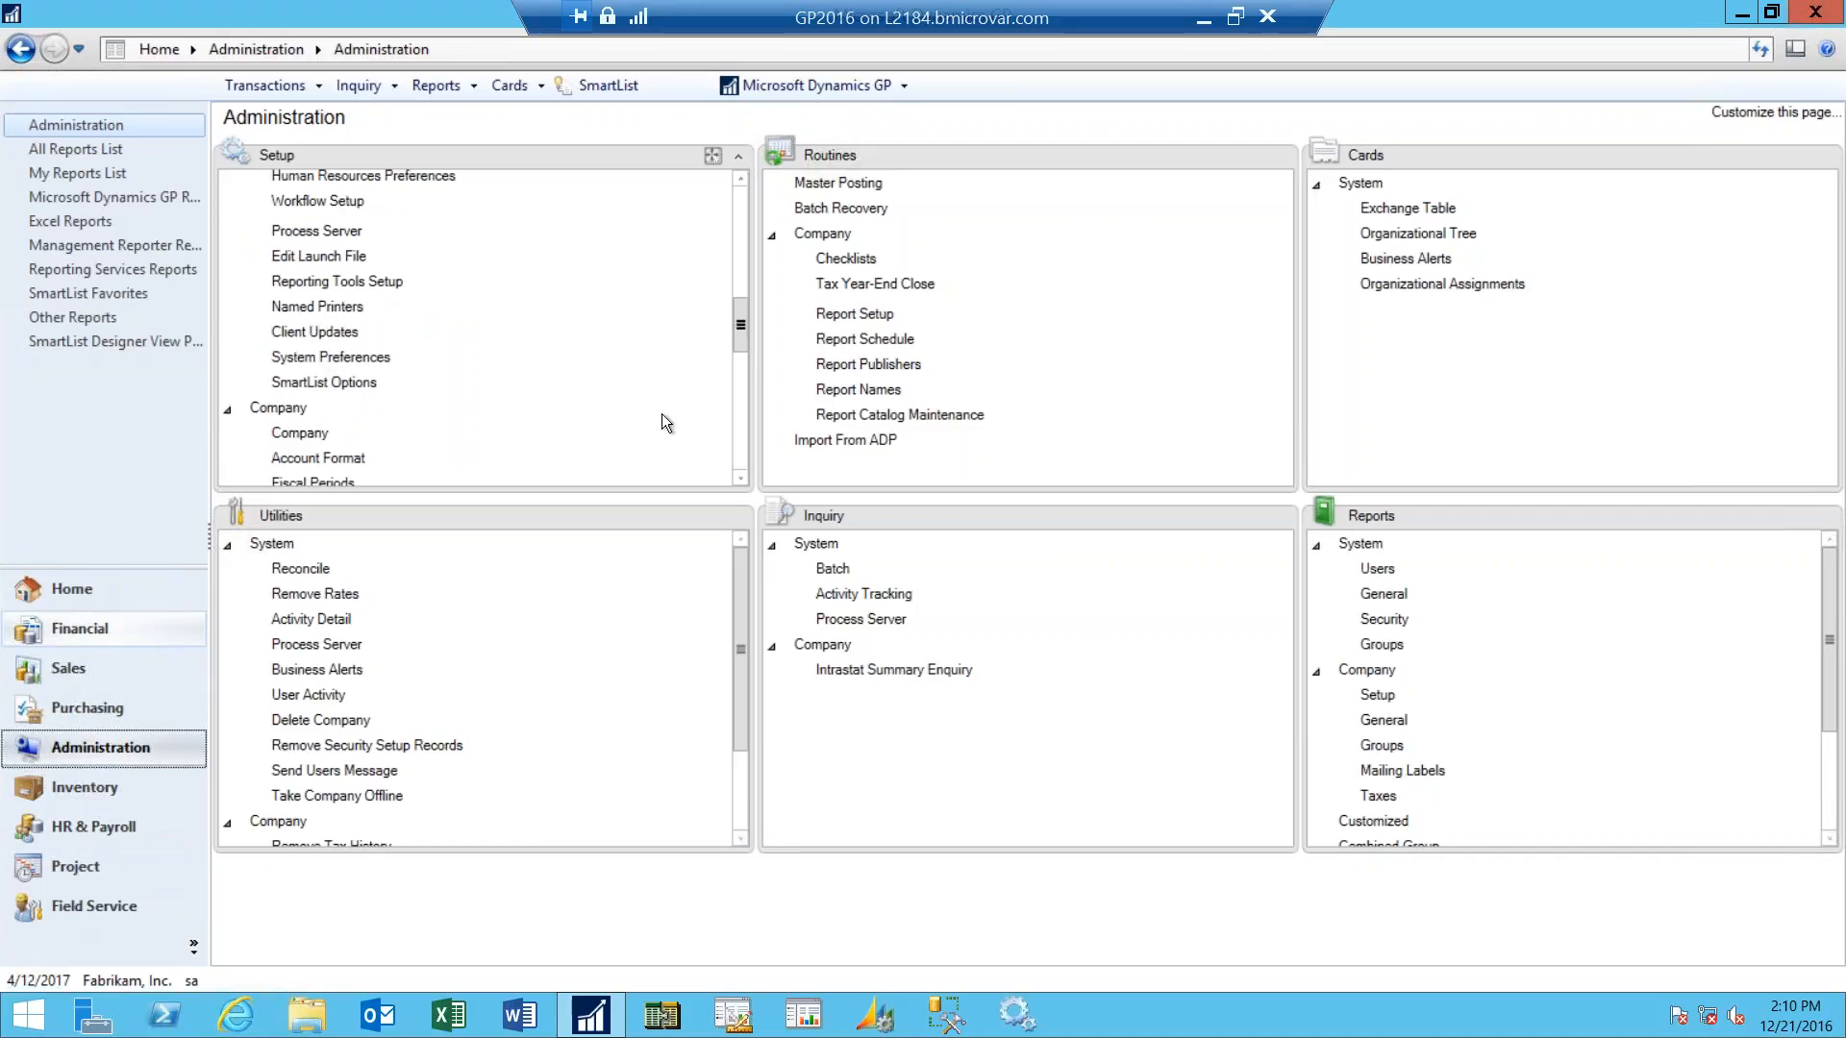
left_click(318, 201)
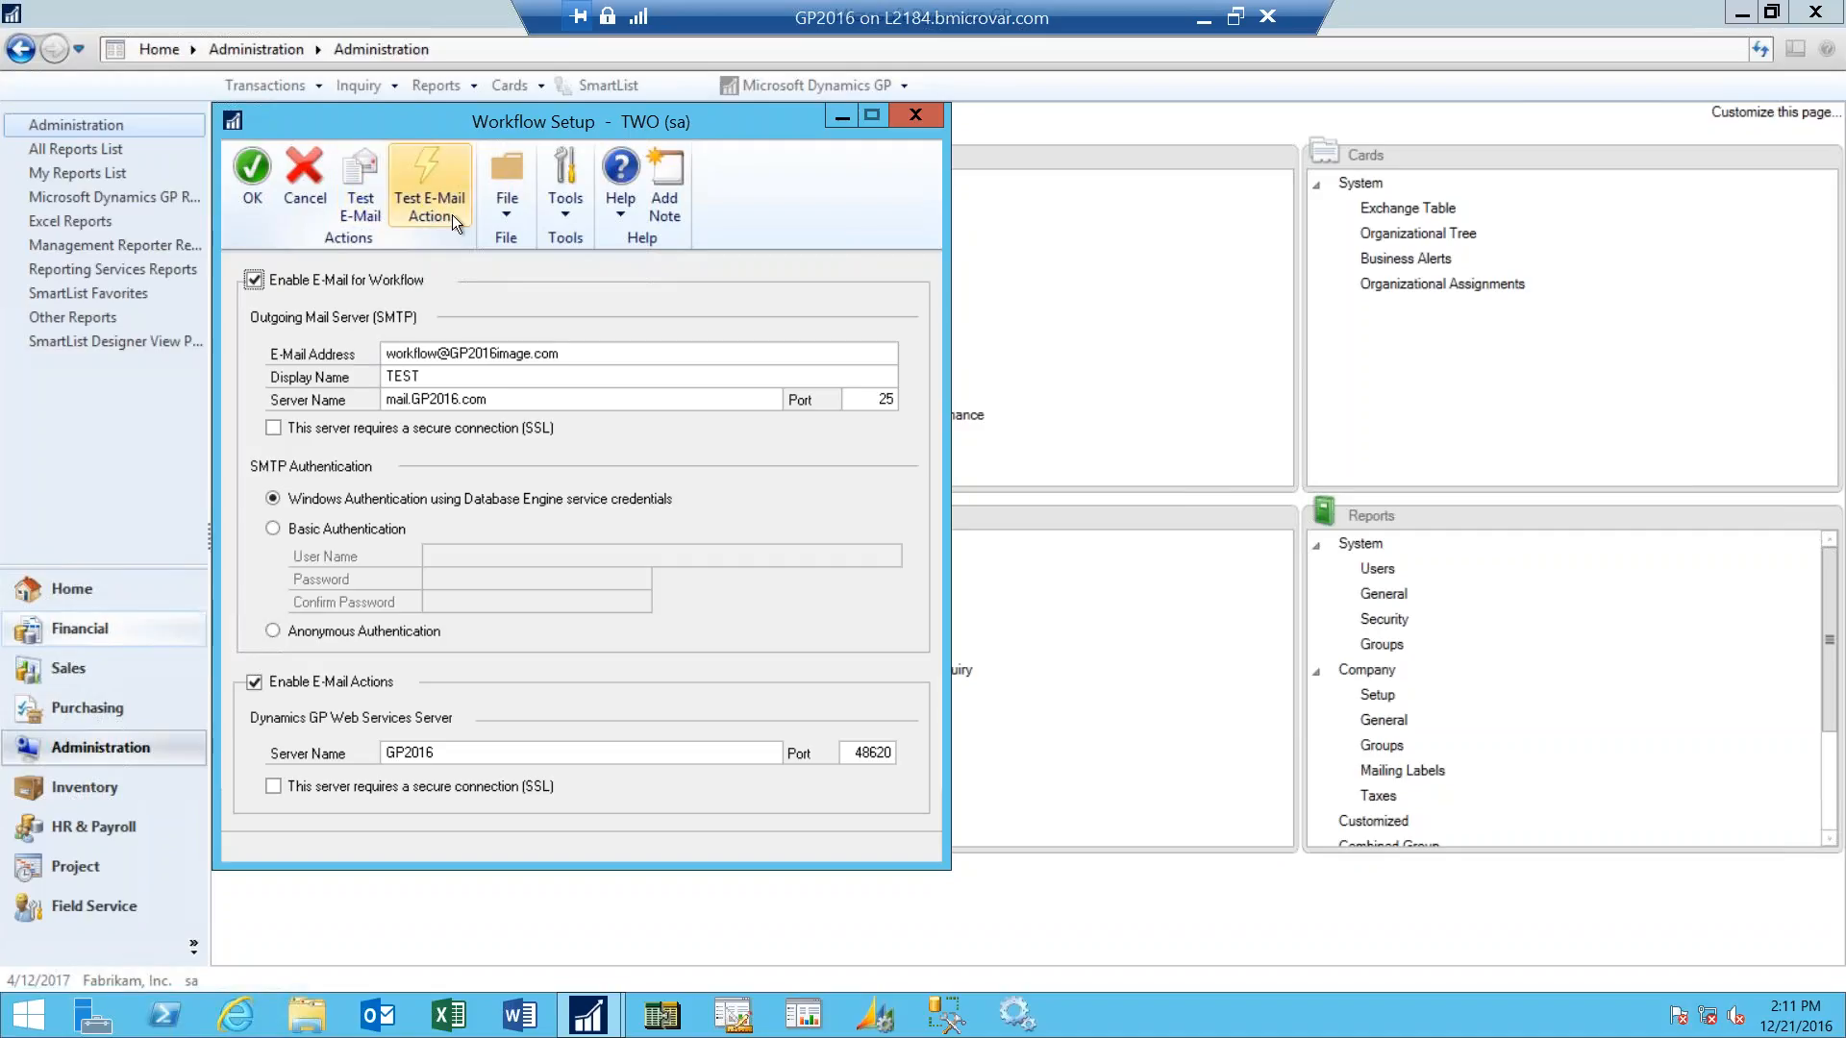
left_click(915, 116)
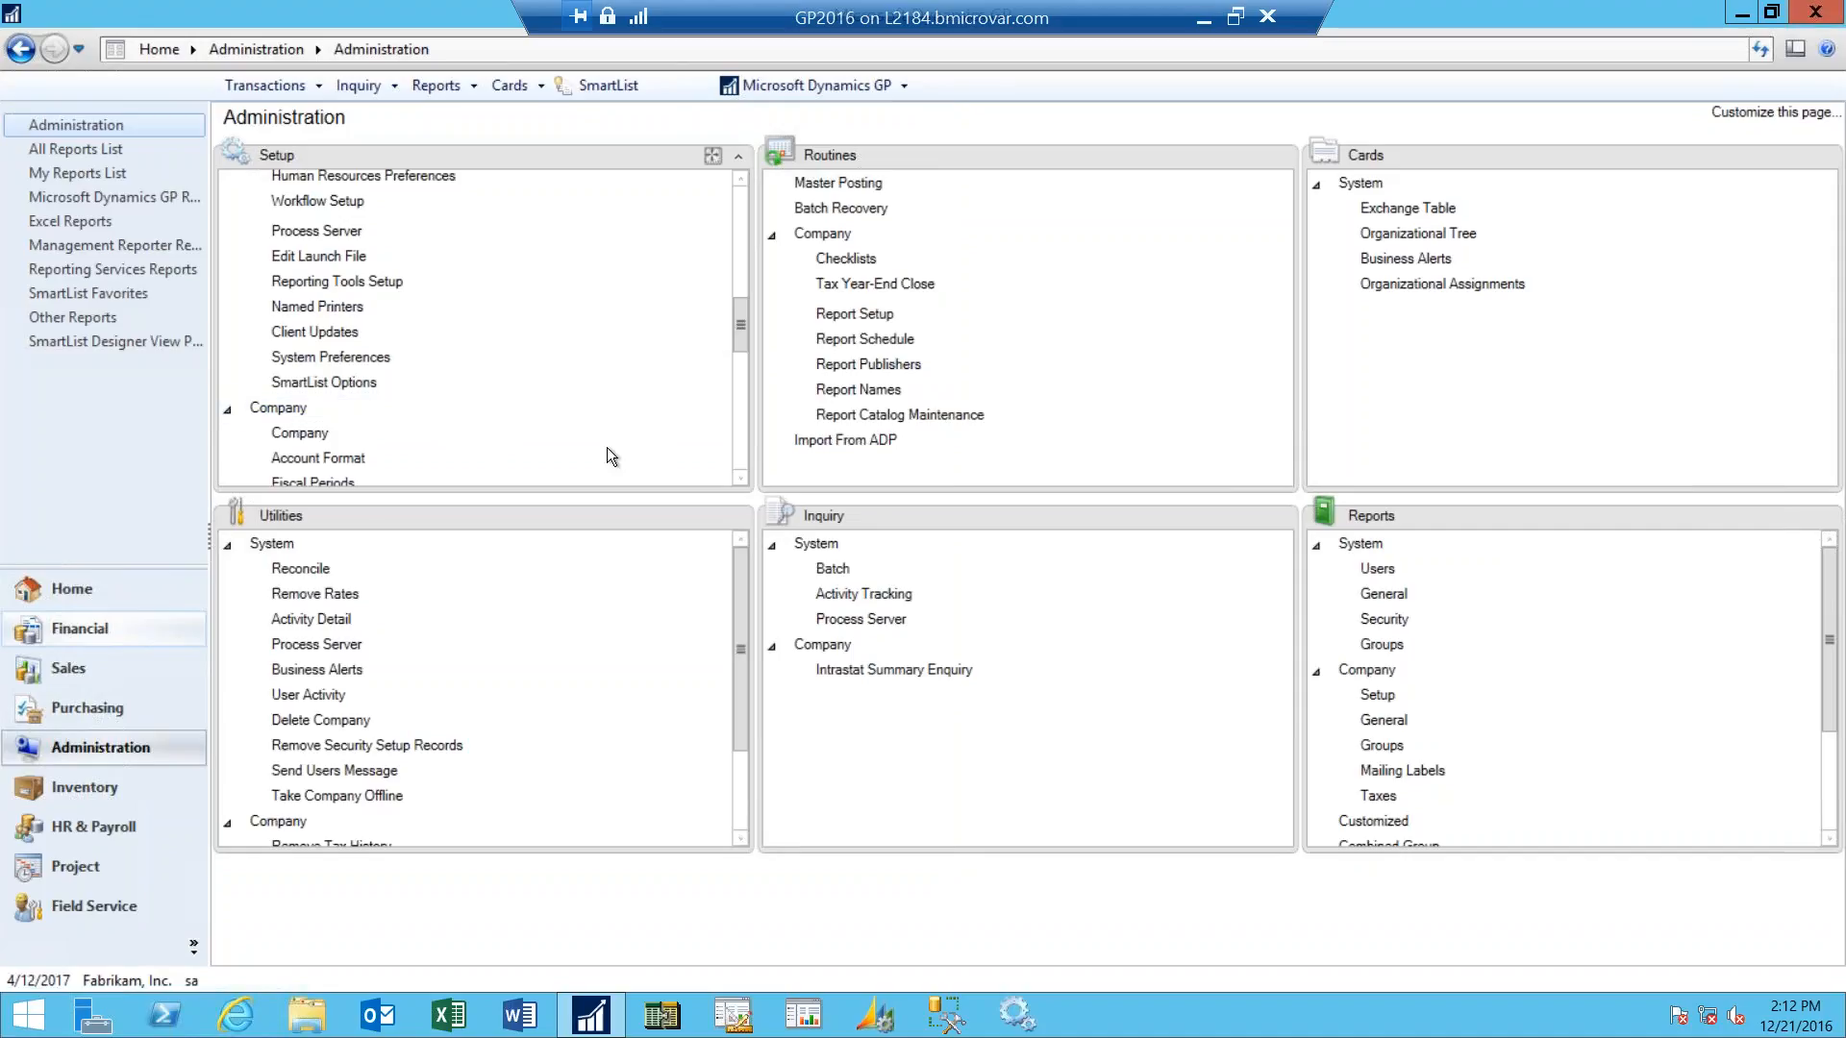
- Open the Workflow Calendar from the company-level Workflow setup in Administration
left_click(739, 478)
left_click(739, 477)
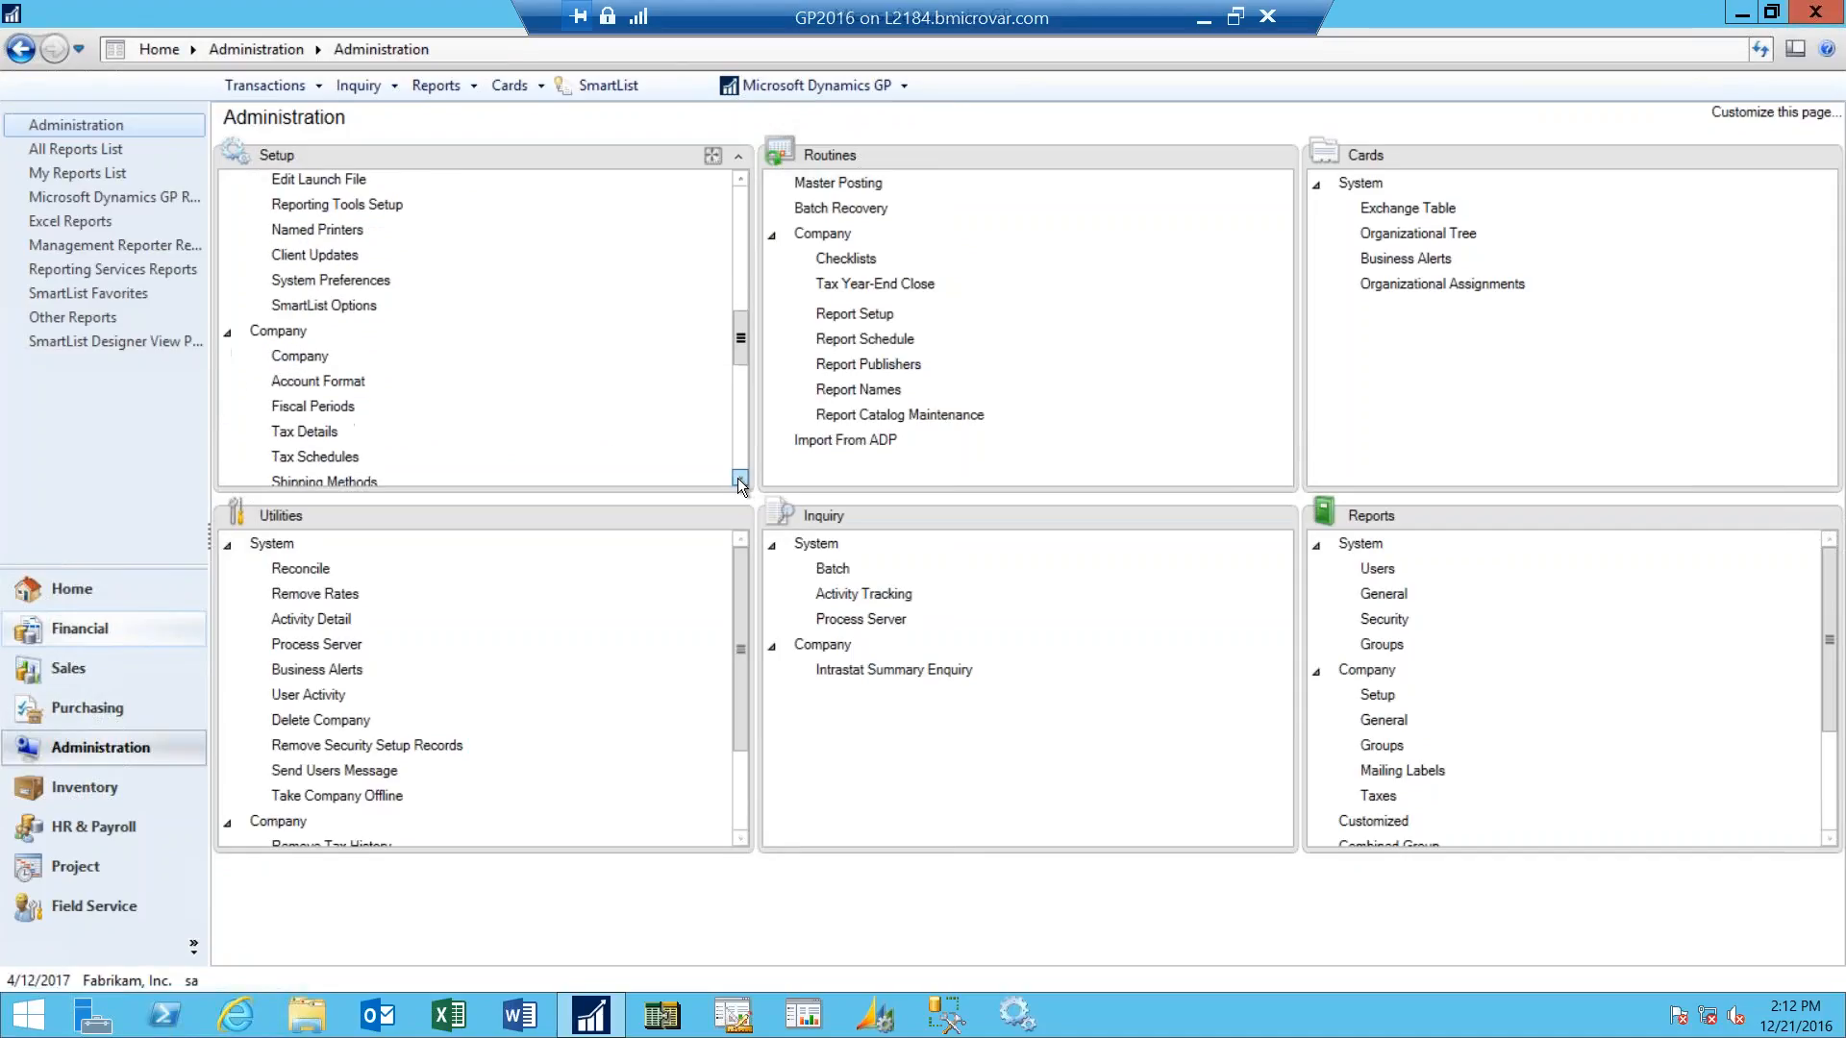
left_click(739, 478)
left_click(739, 478)
left_click(739, 478)
left_click(740, 478)
left_click(739, 478)
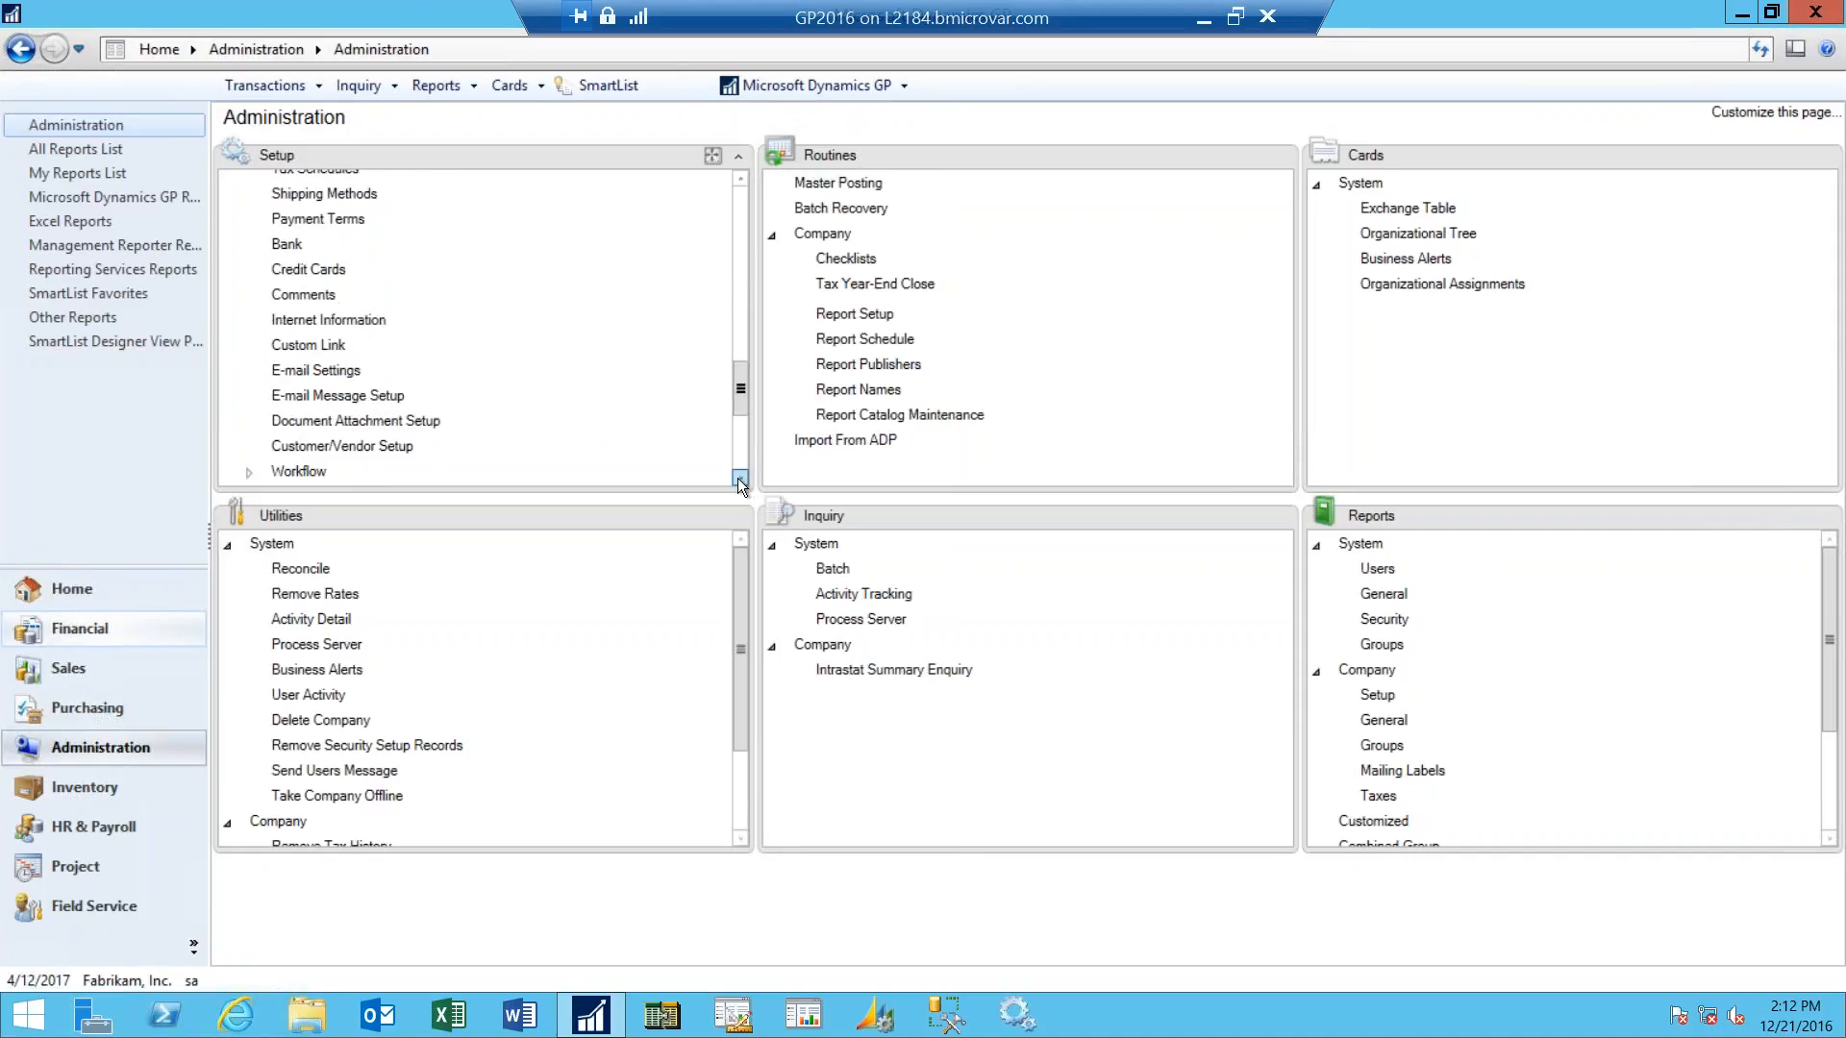
left_click(739, 478)
left_click(739, 477)
left_click(739, 478)
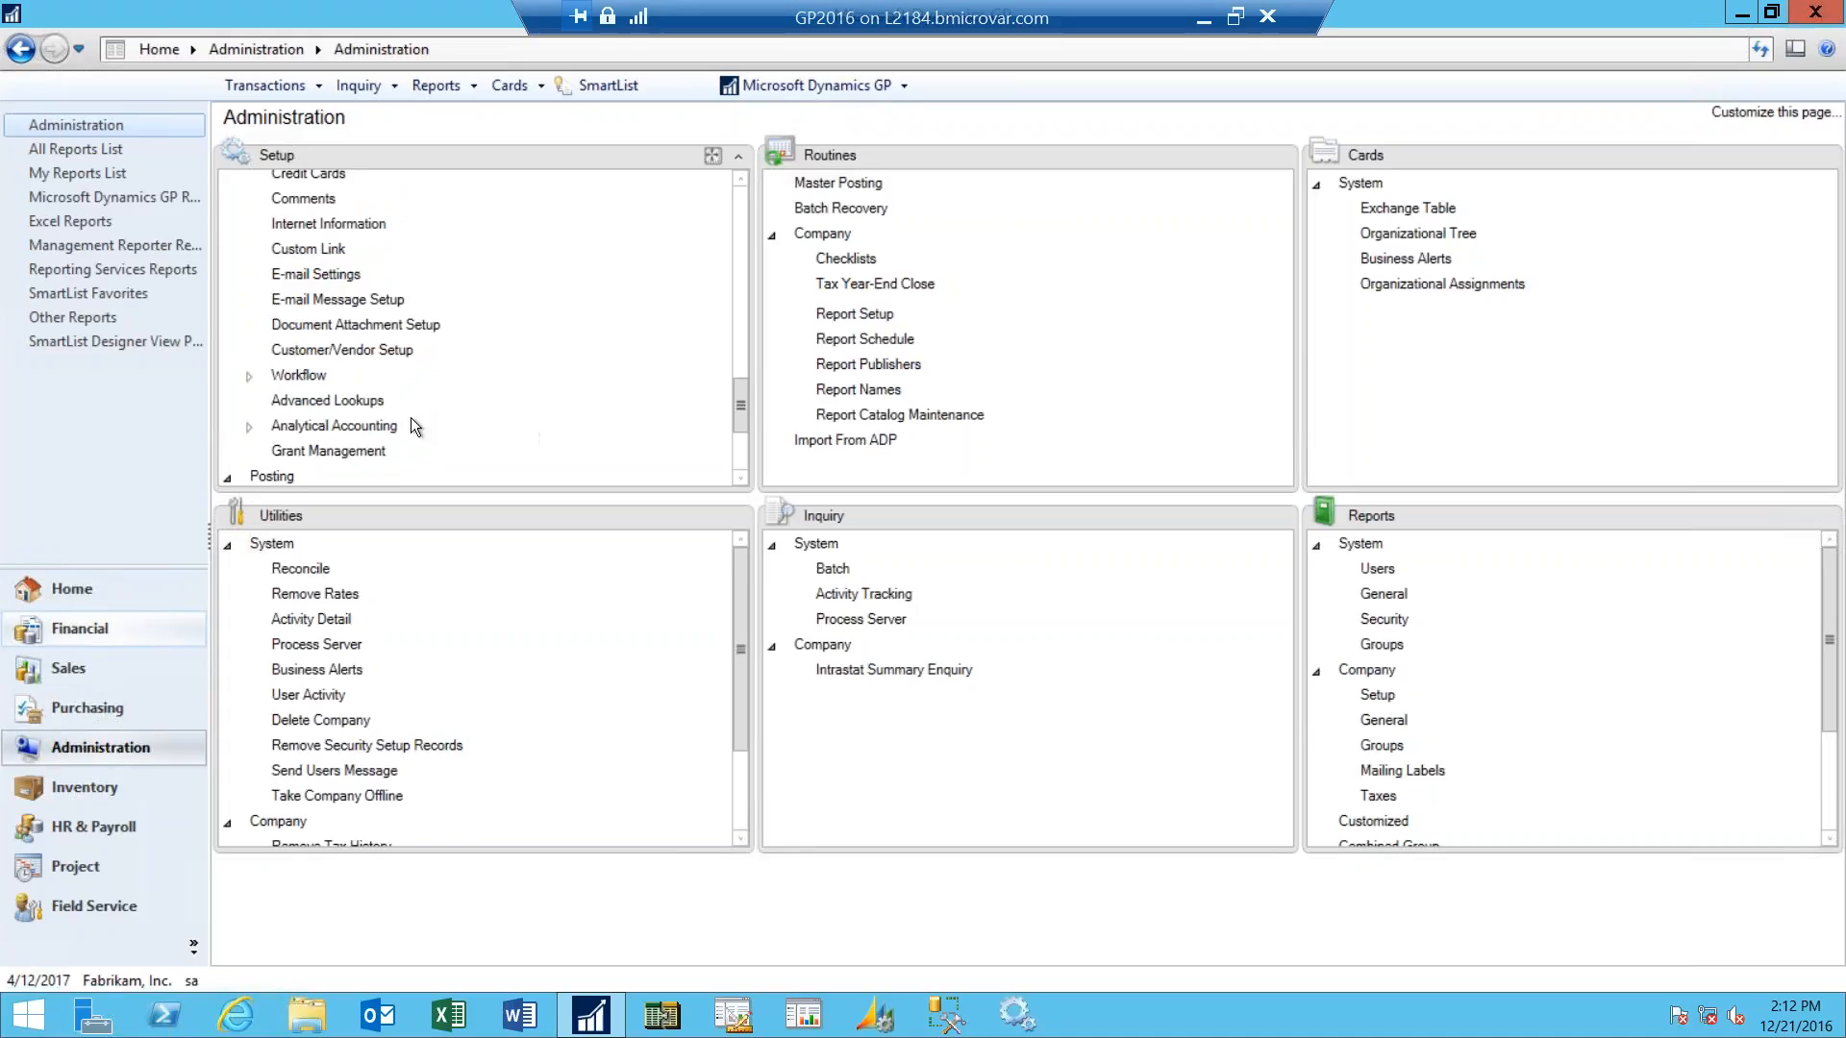
left_click(247, 376)
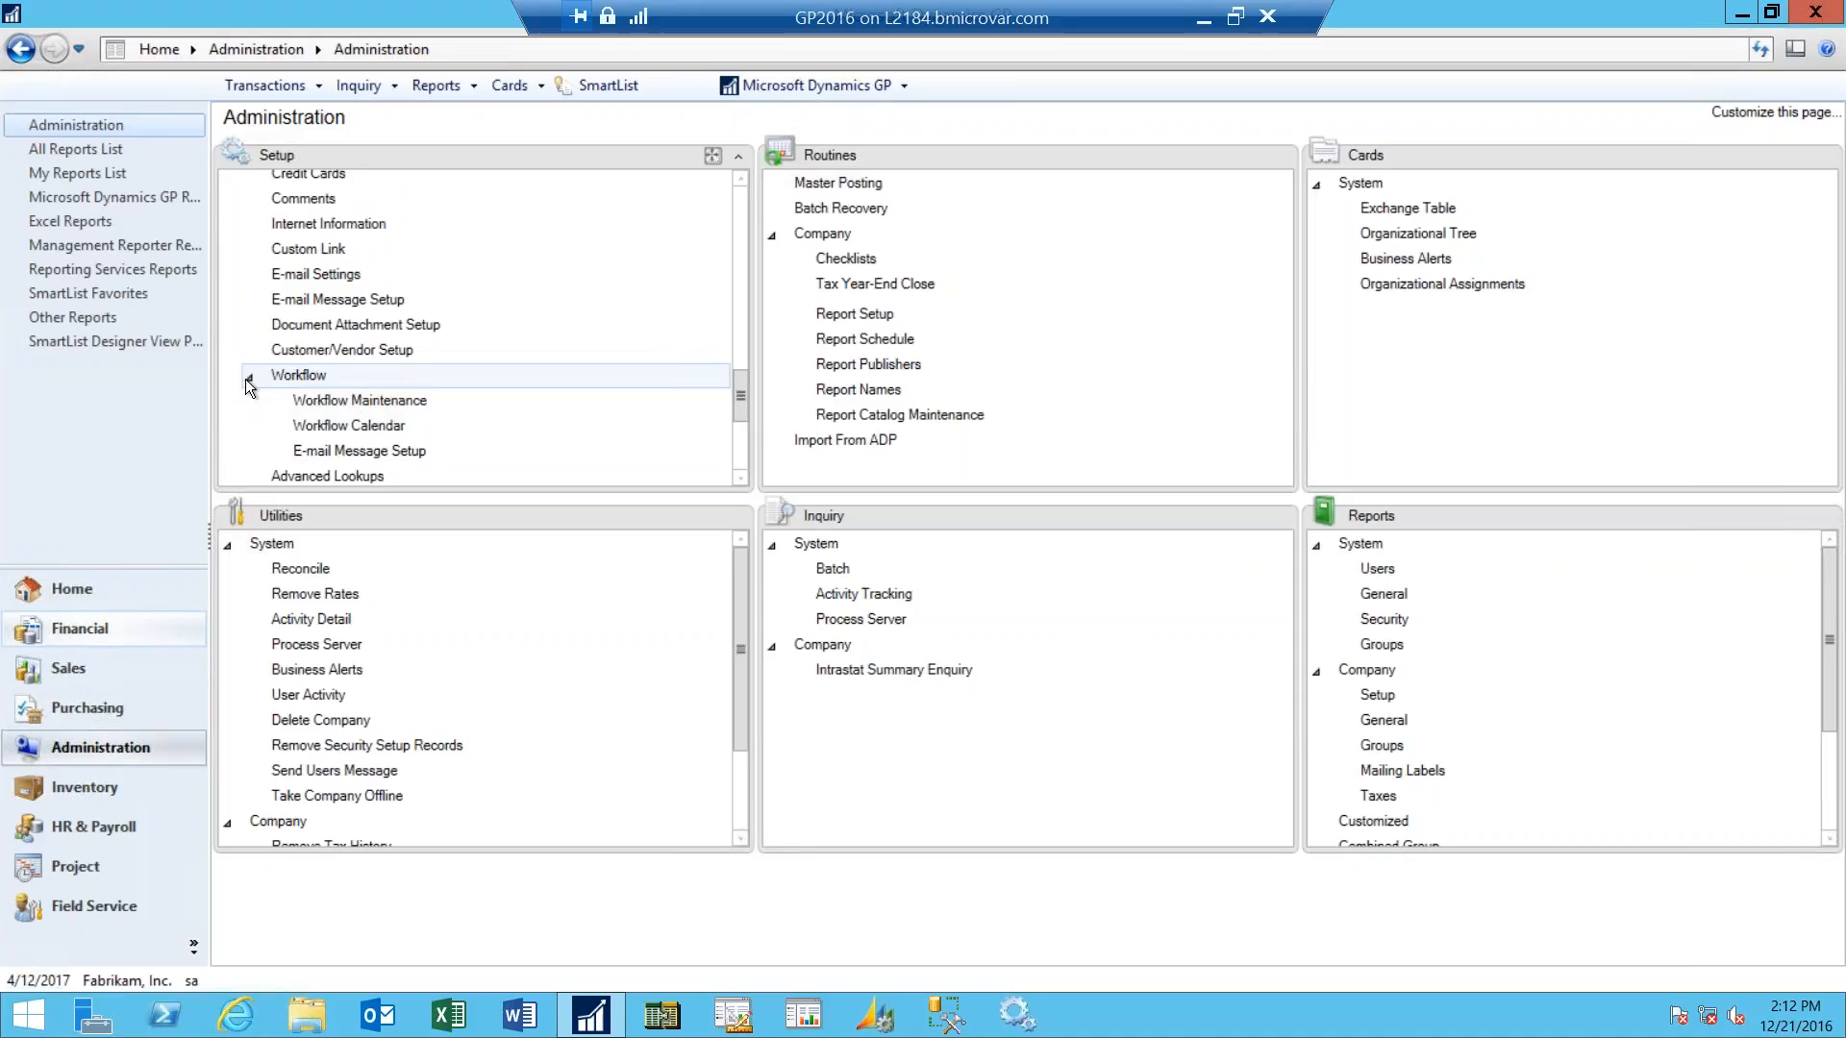
left_click(382, 429)
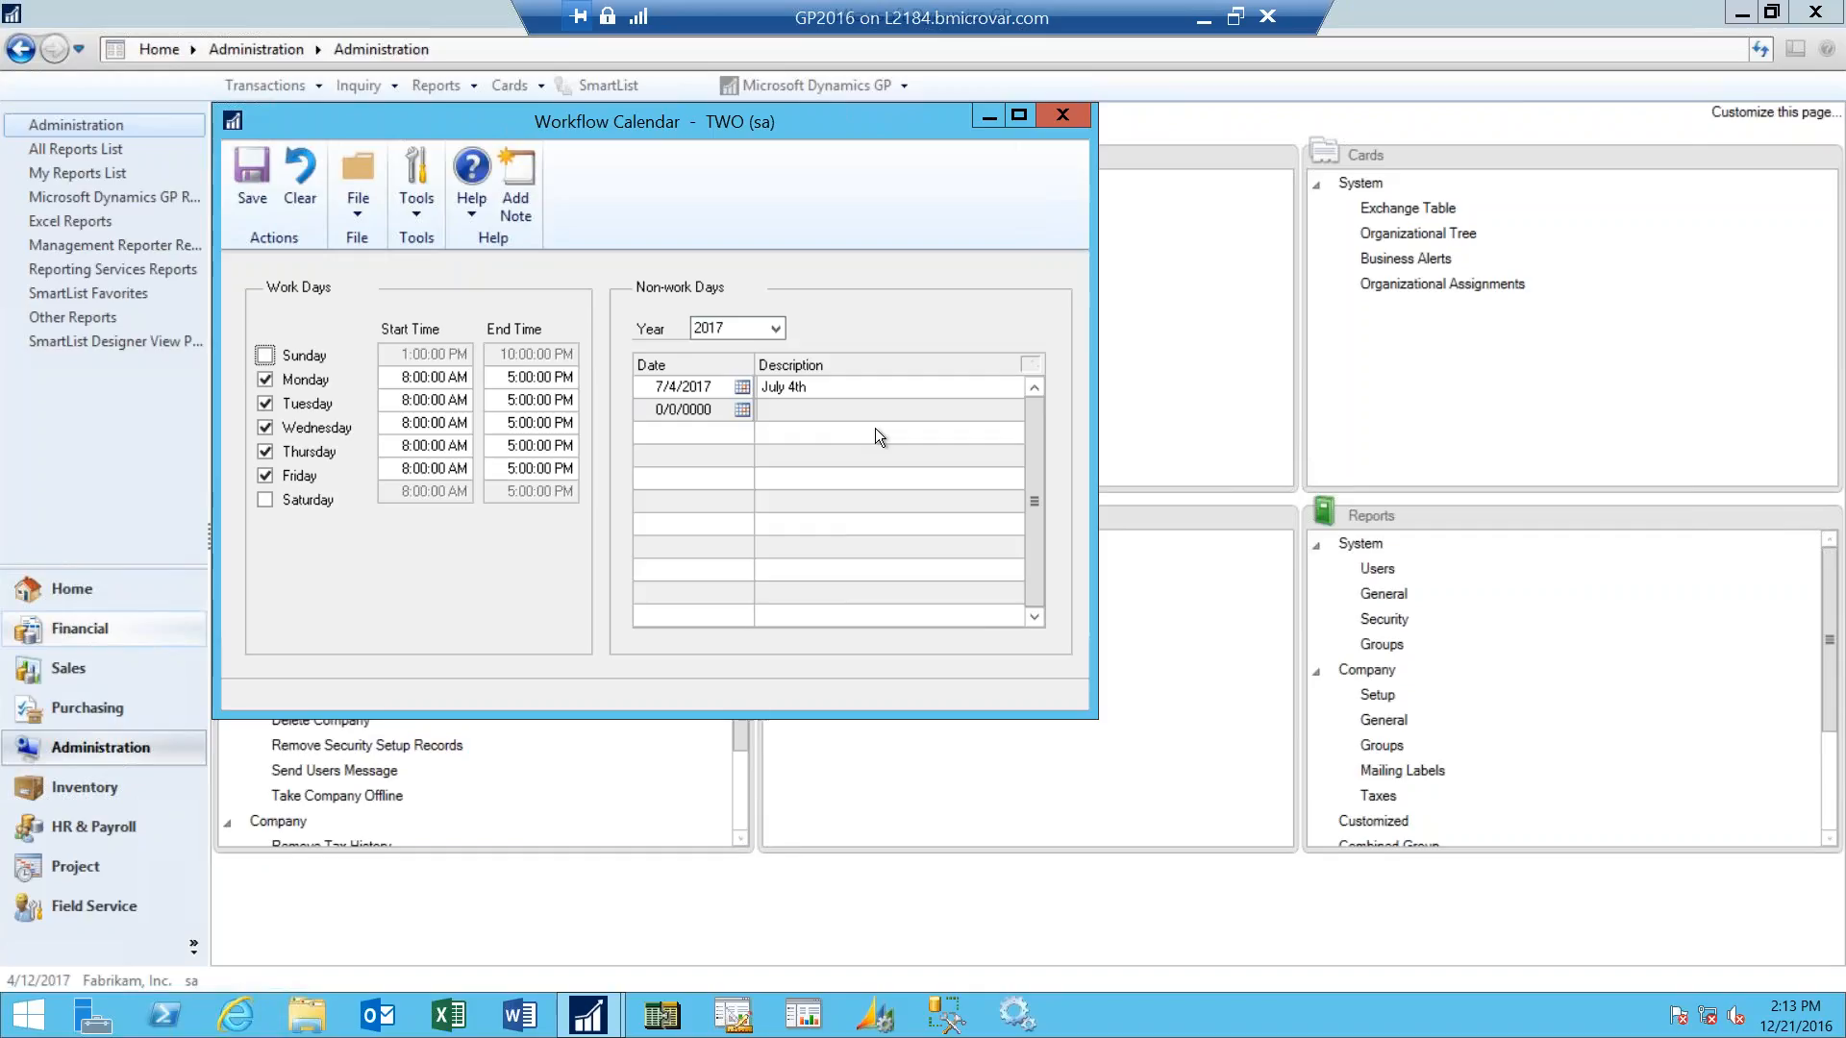
- Show the 2016 non-work days in the Workflow Calendar, review them, and close the calendar
left_click(776, 330)
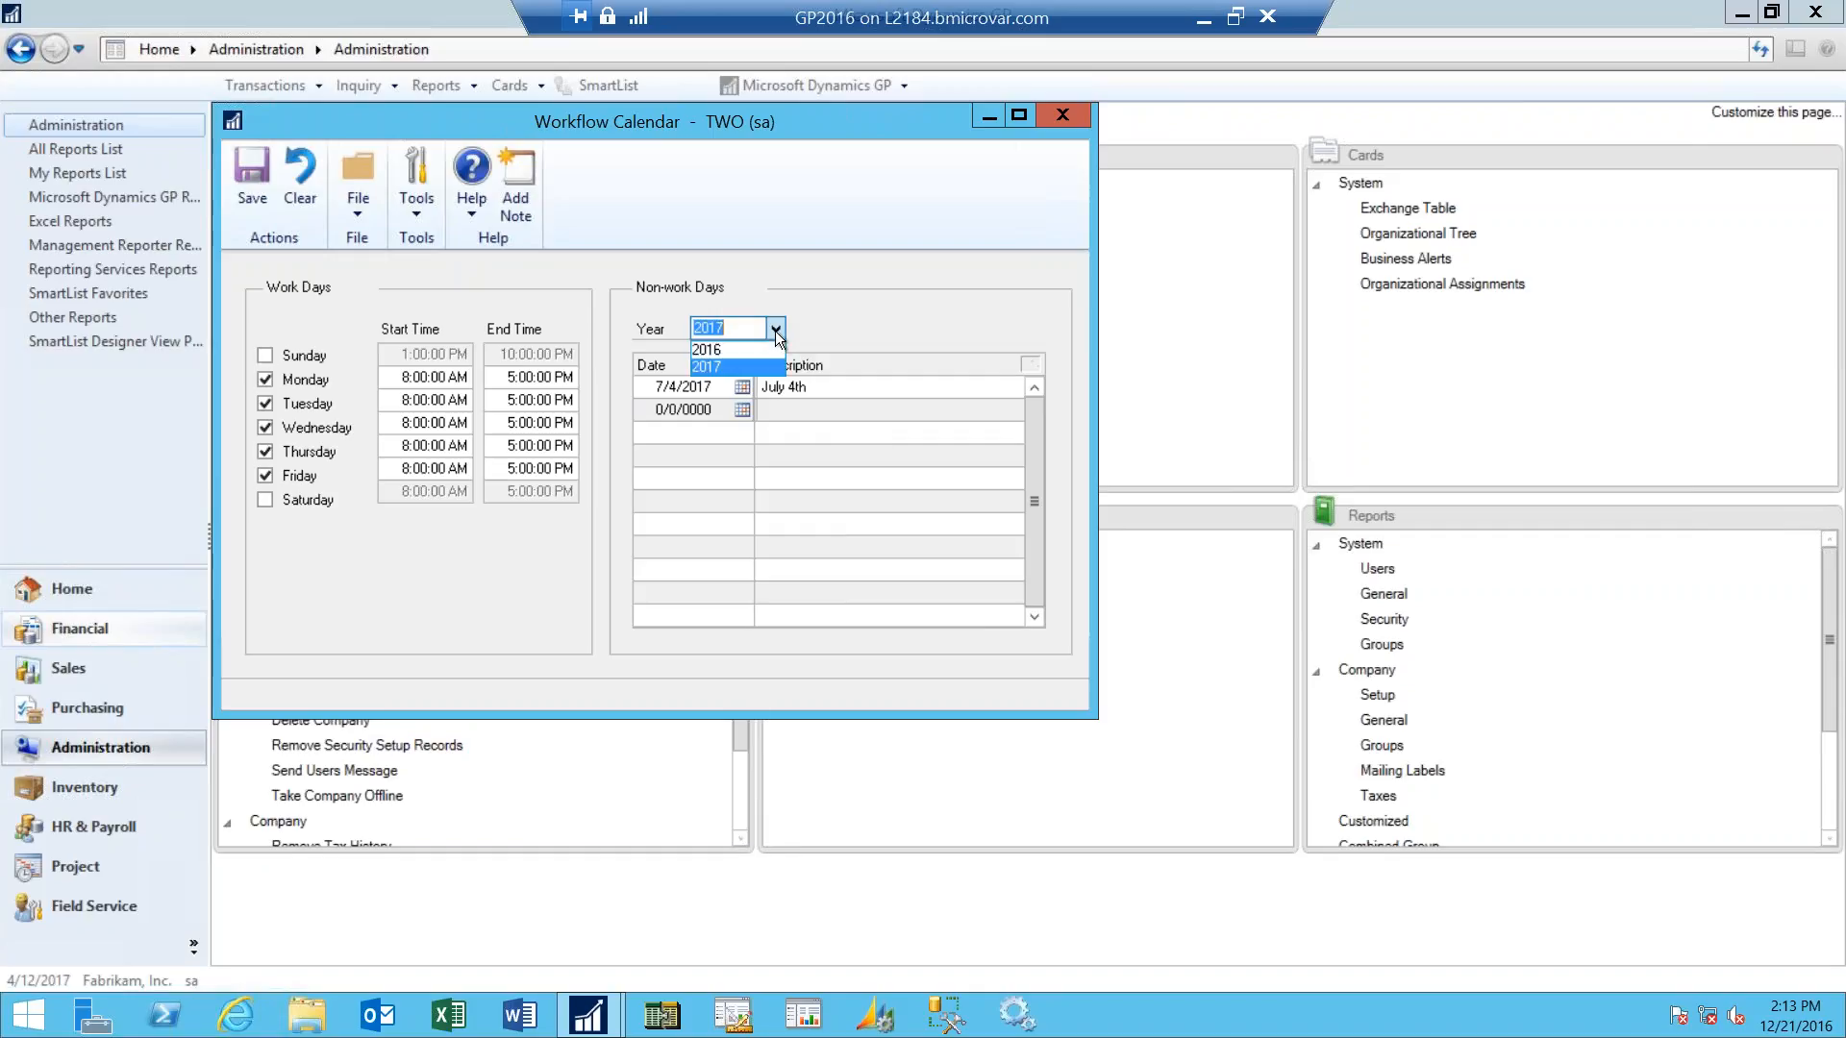
left_click(772, 350)
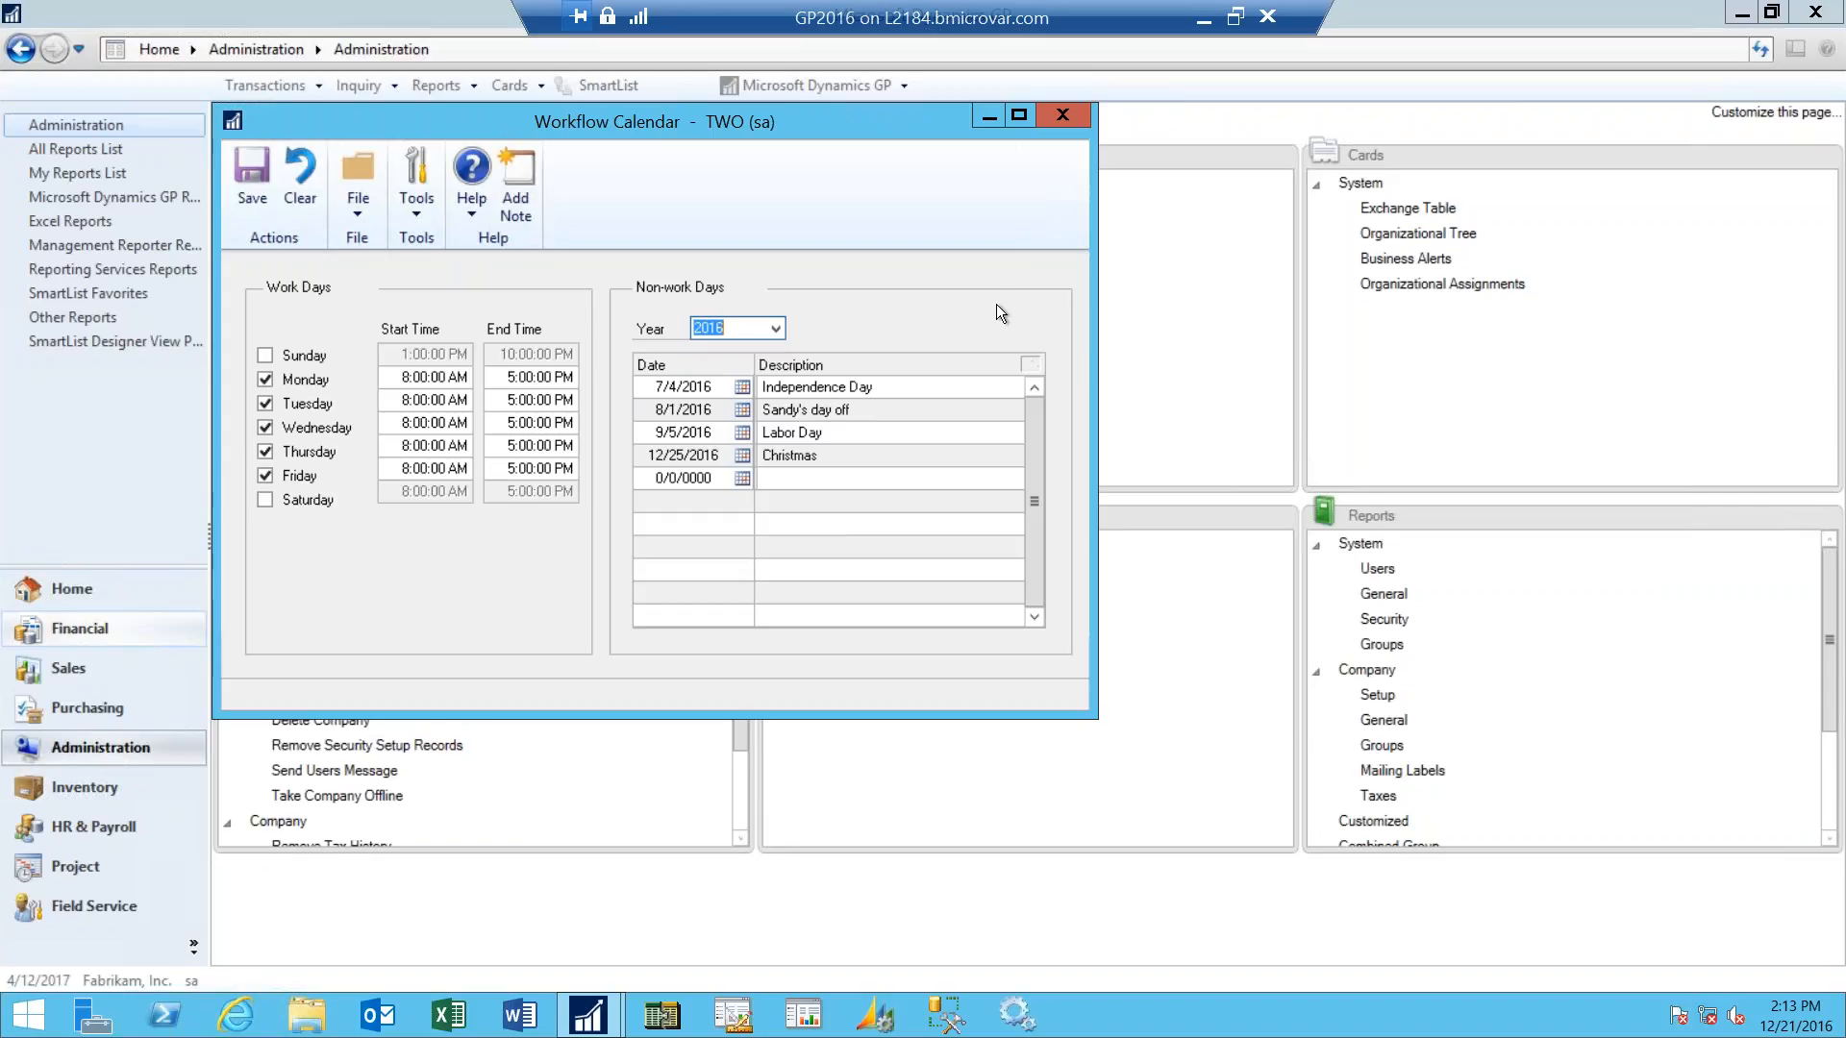
left_click(1063, 115)
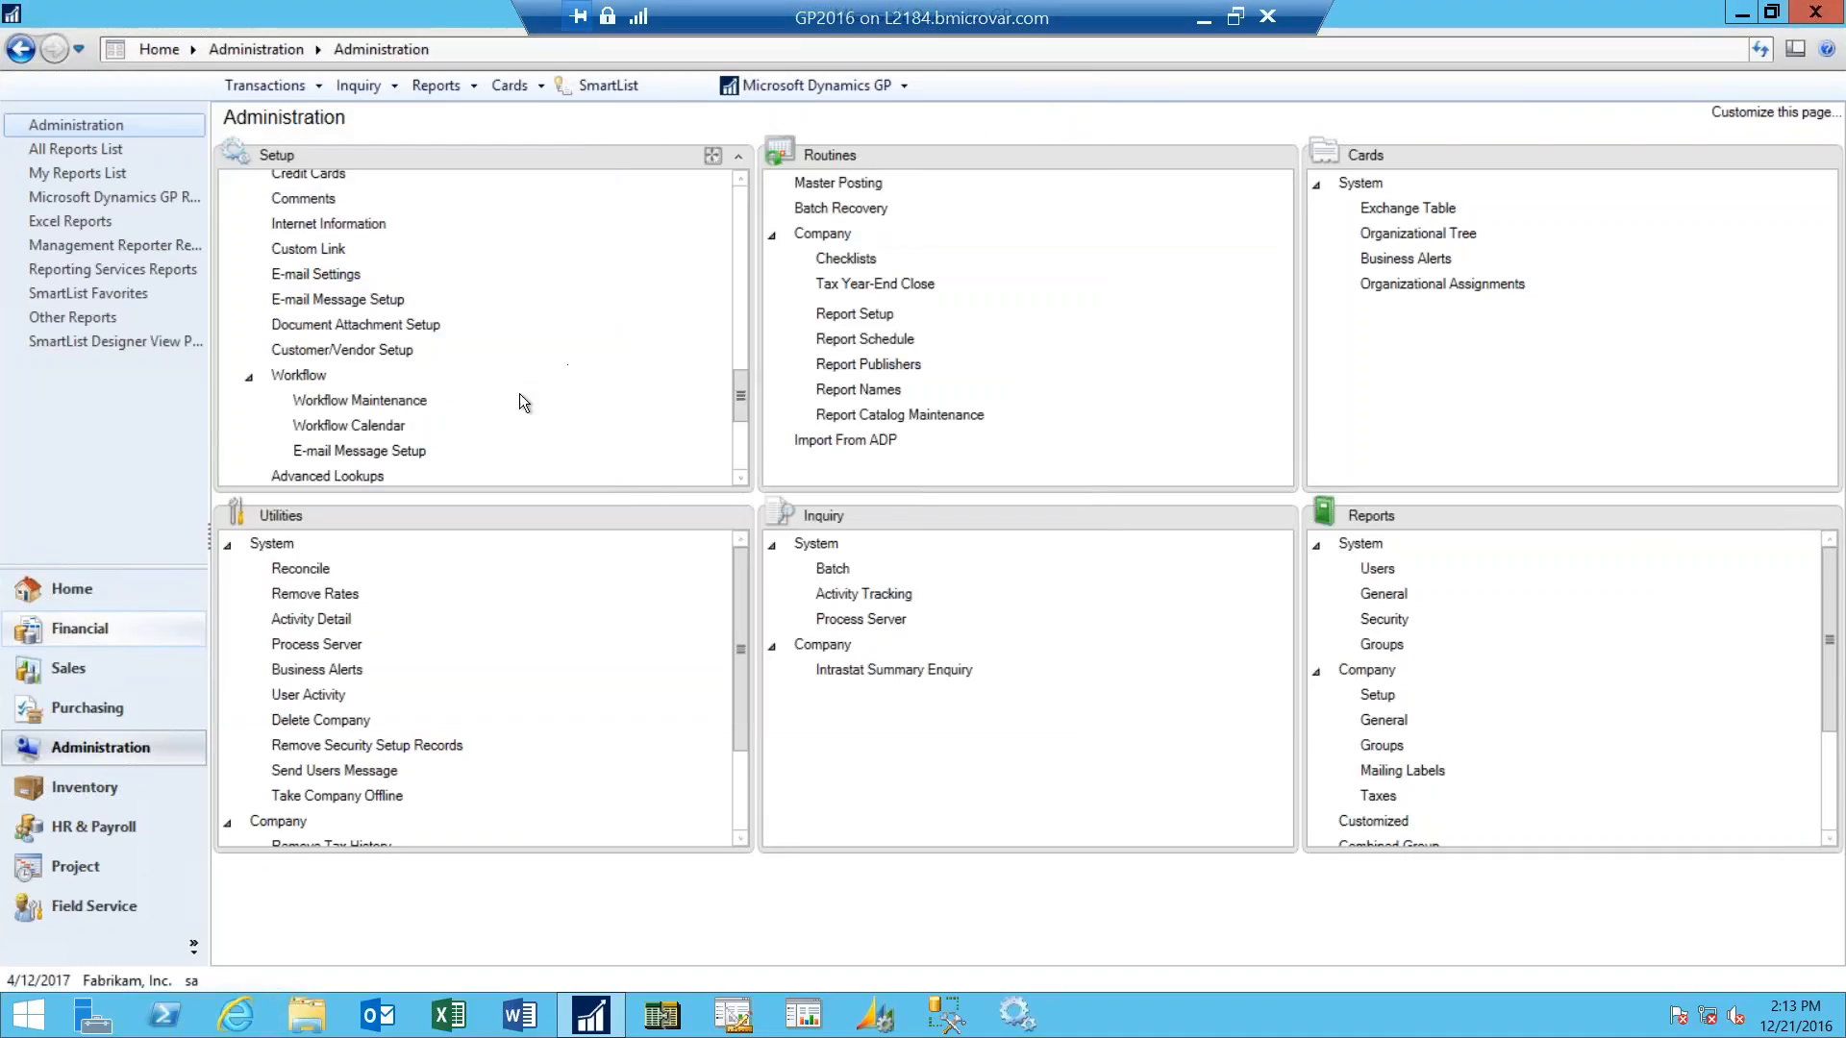
- Open the workflow E-mail Message Setup without logging on to Exchange, and move the window clear of the Setup list
left_click(427, 454)
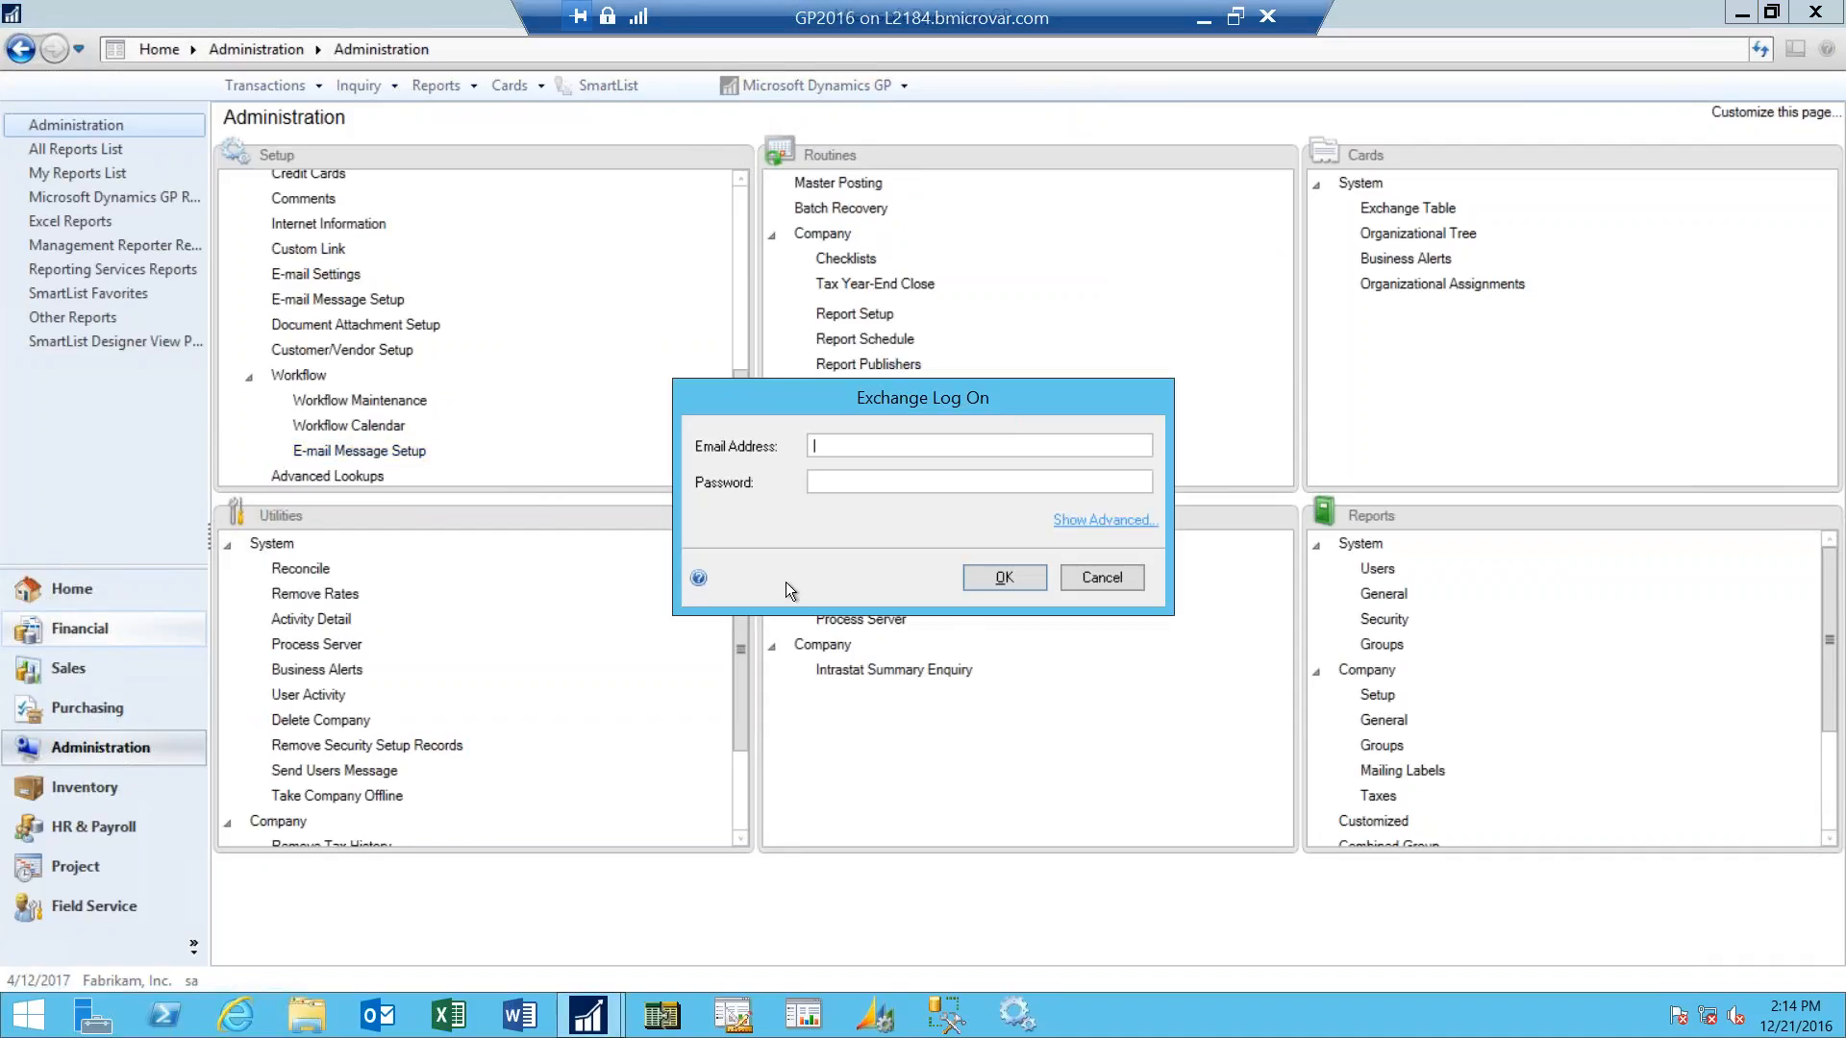
left_click(1029, 569)
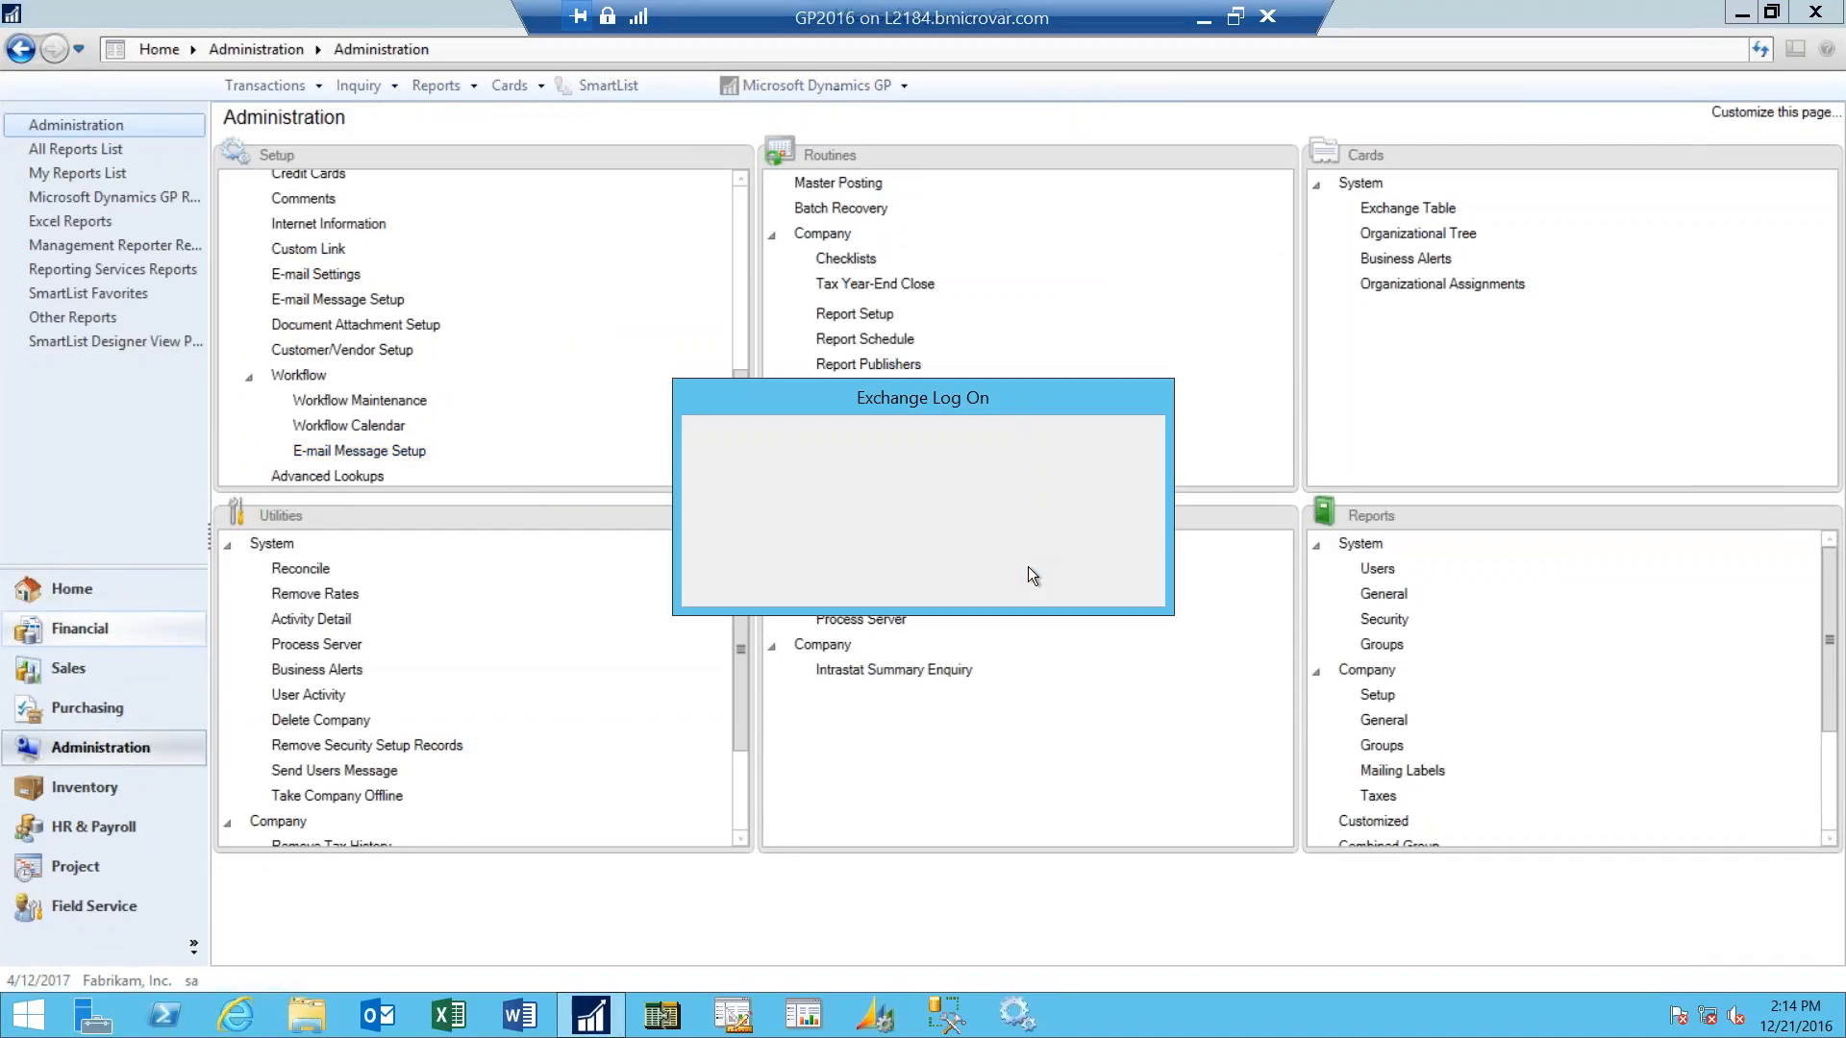
left_click(1075, 580)
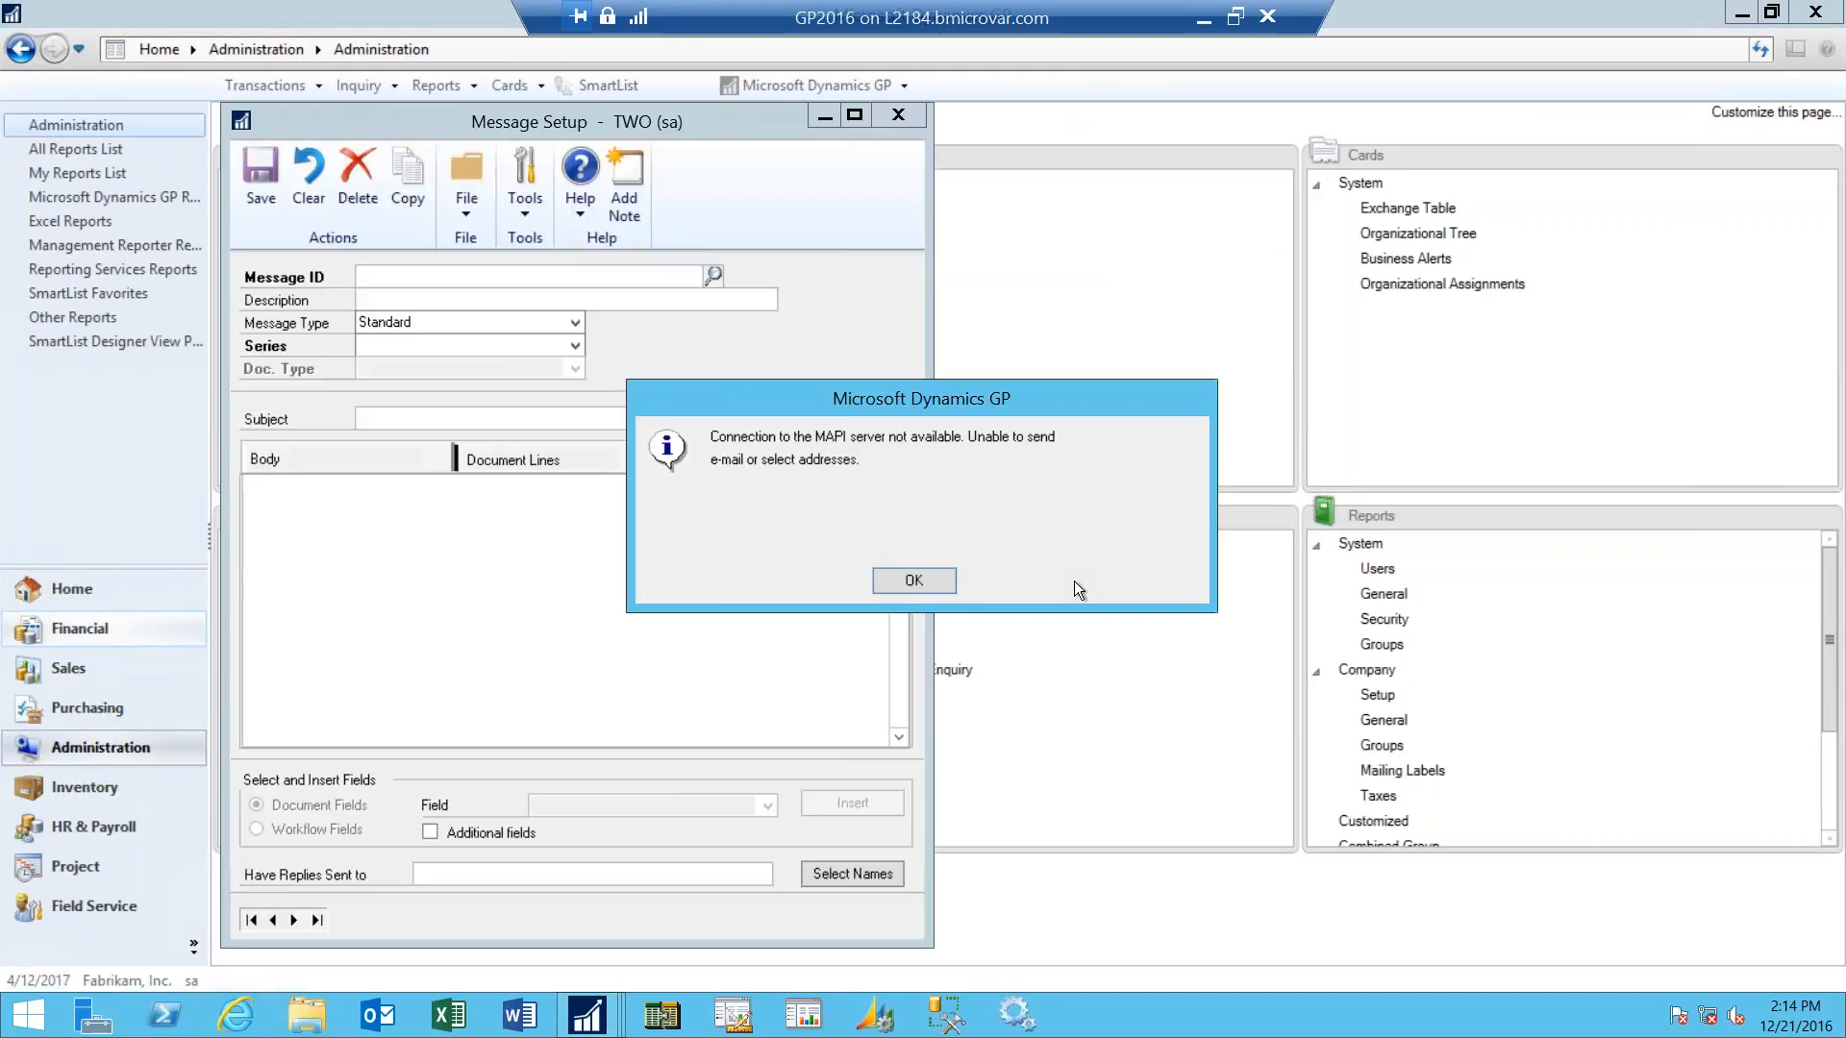
left_click(913, 581)
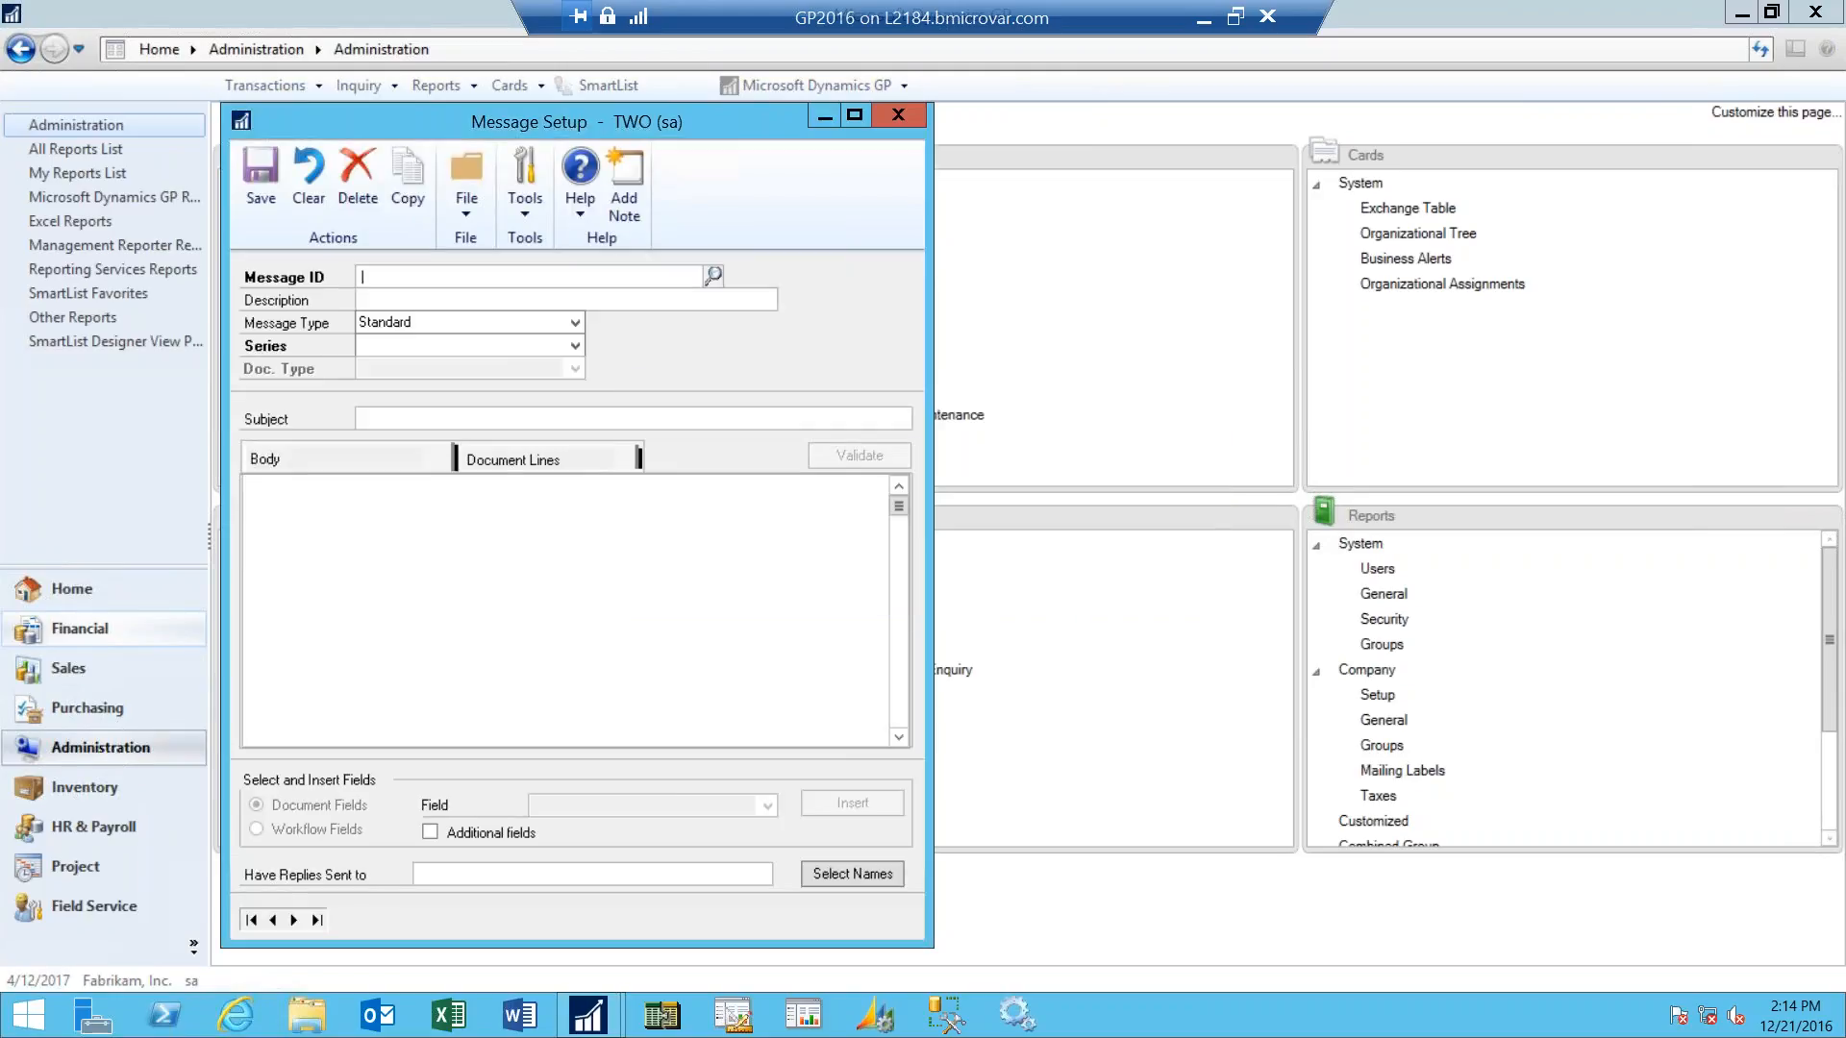
left_click_drag(747, 119, 1017, 102)
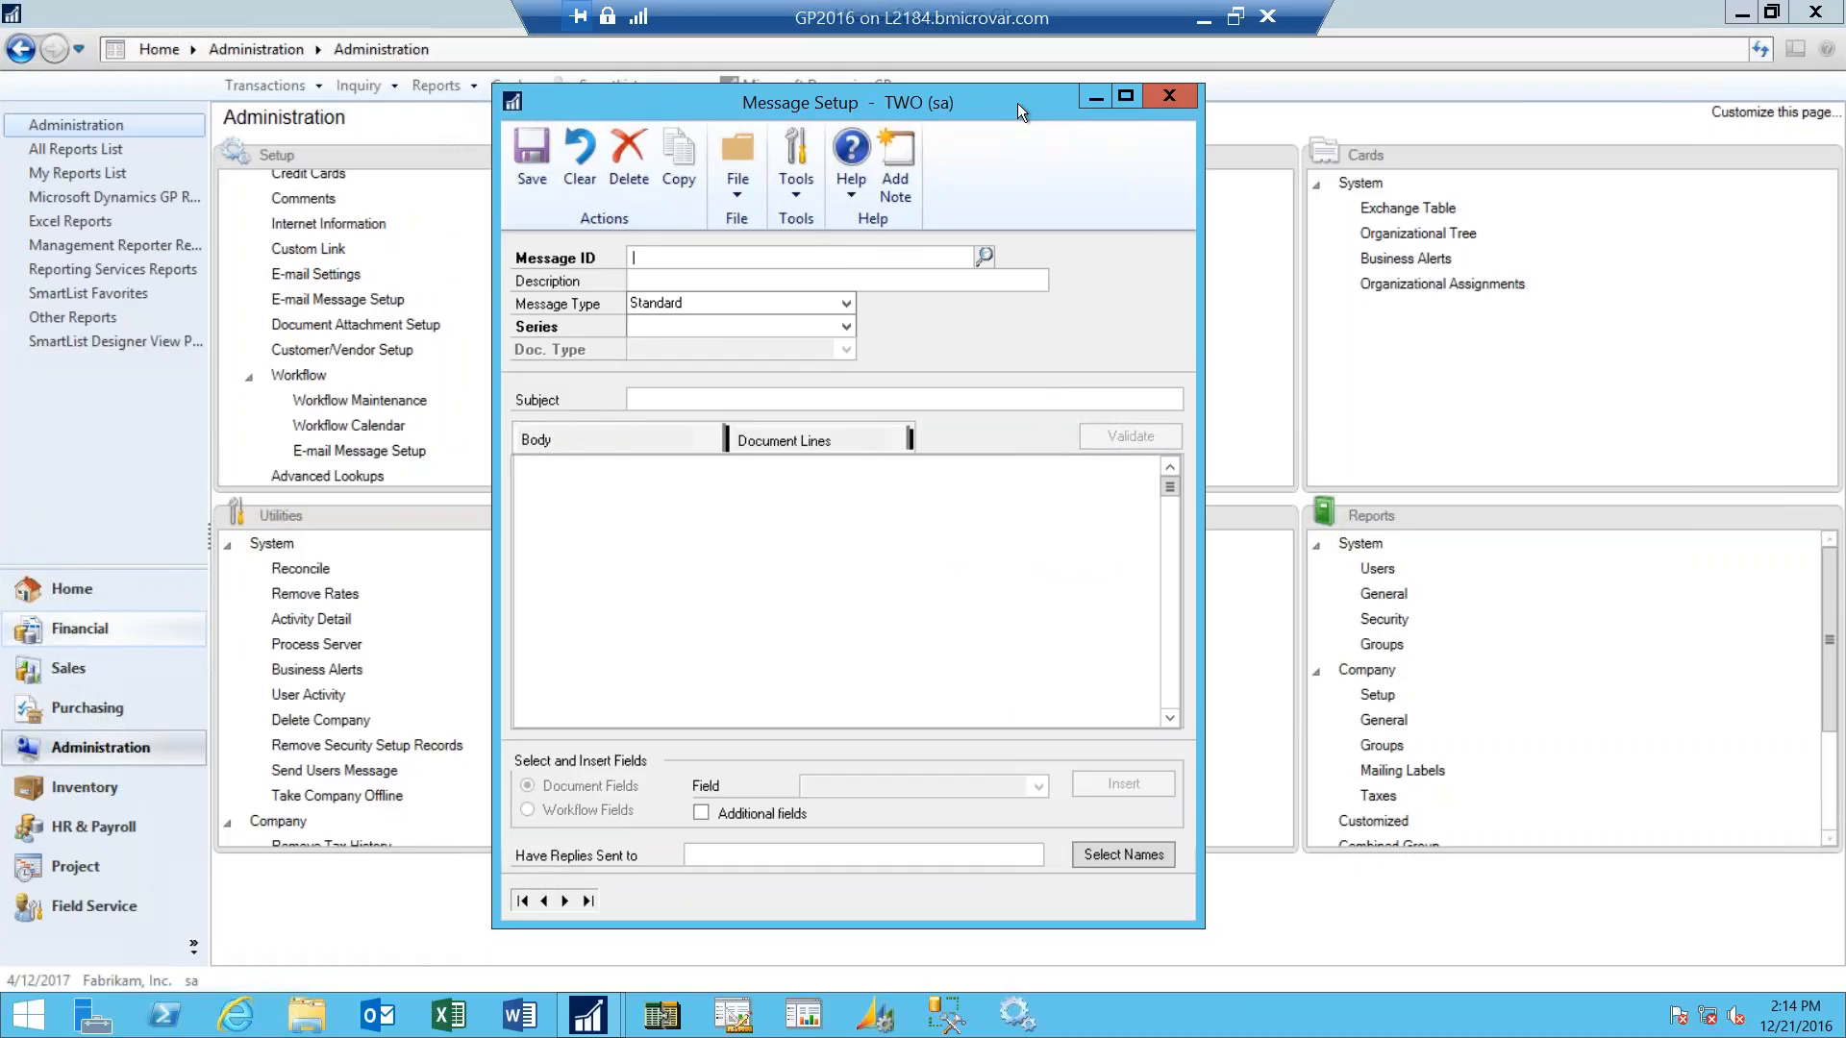
- Look up the WF ASSIGN PO APPROVAL* message, review its whole body text, and close Message Setup
left_click(984, 256)
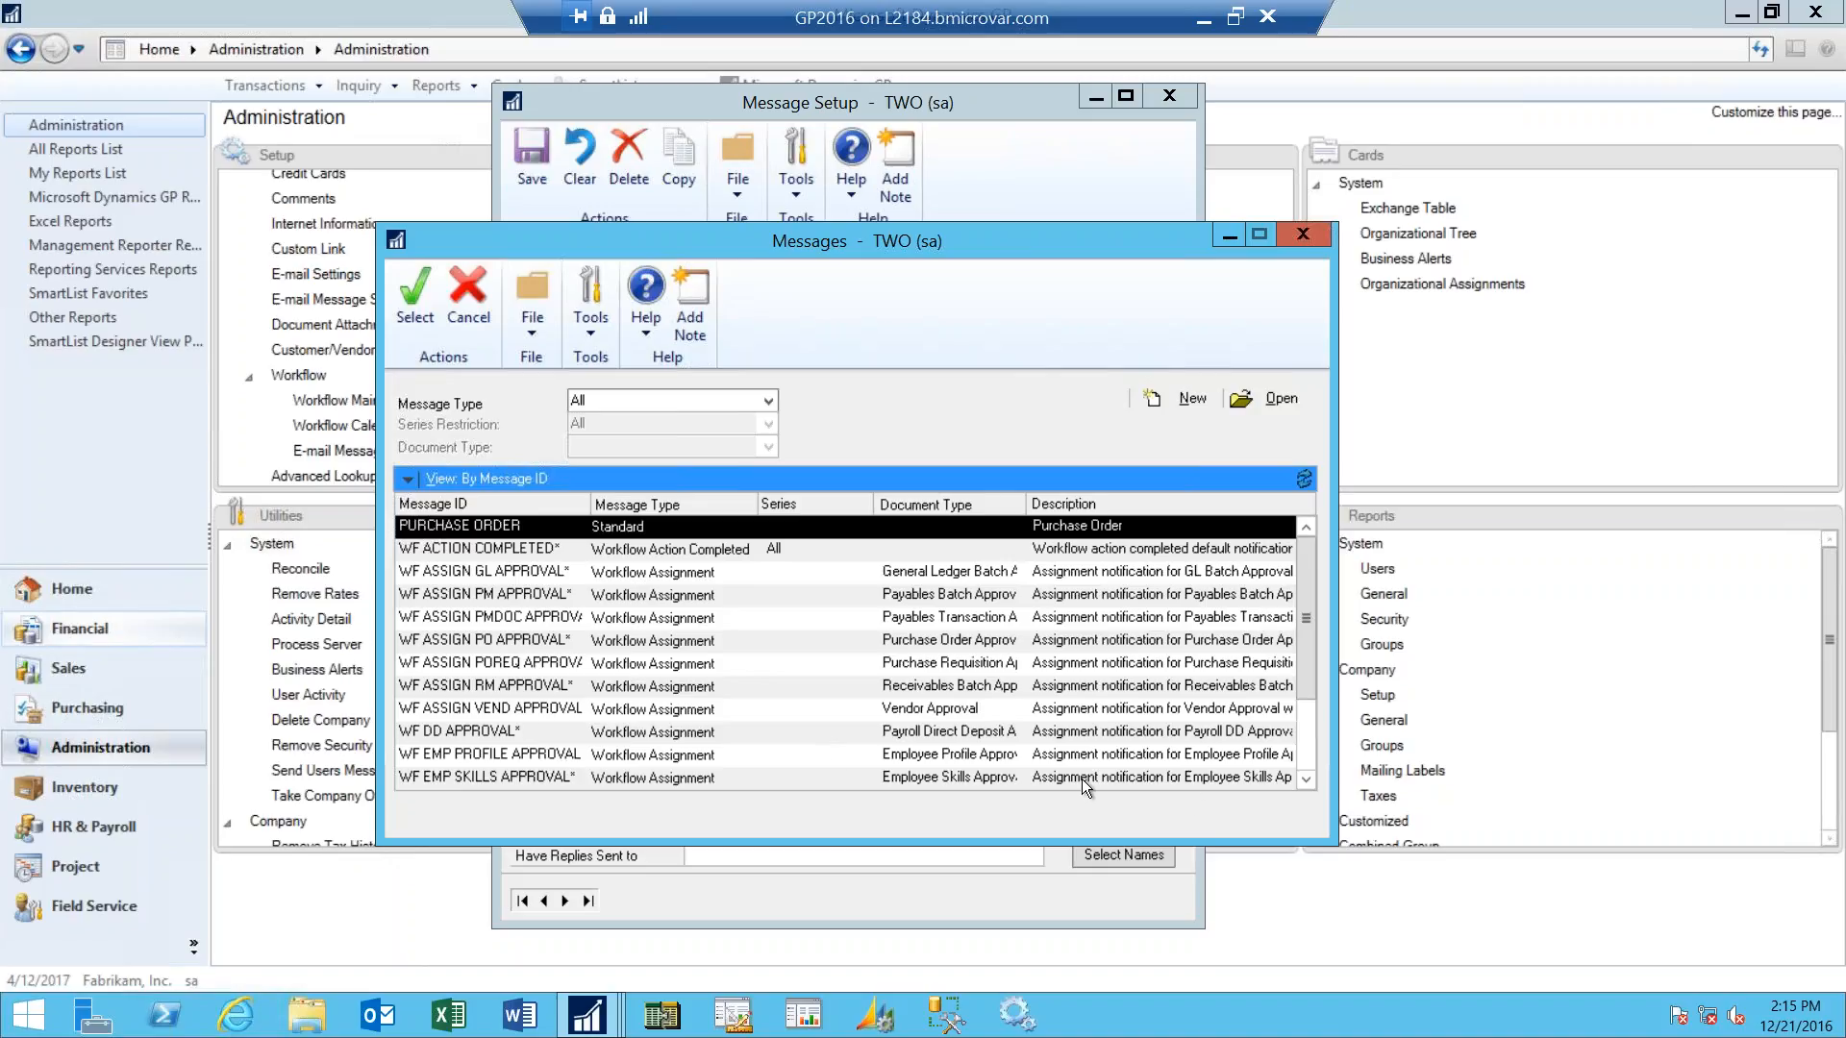
left_click(1303, 759)
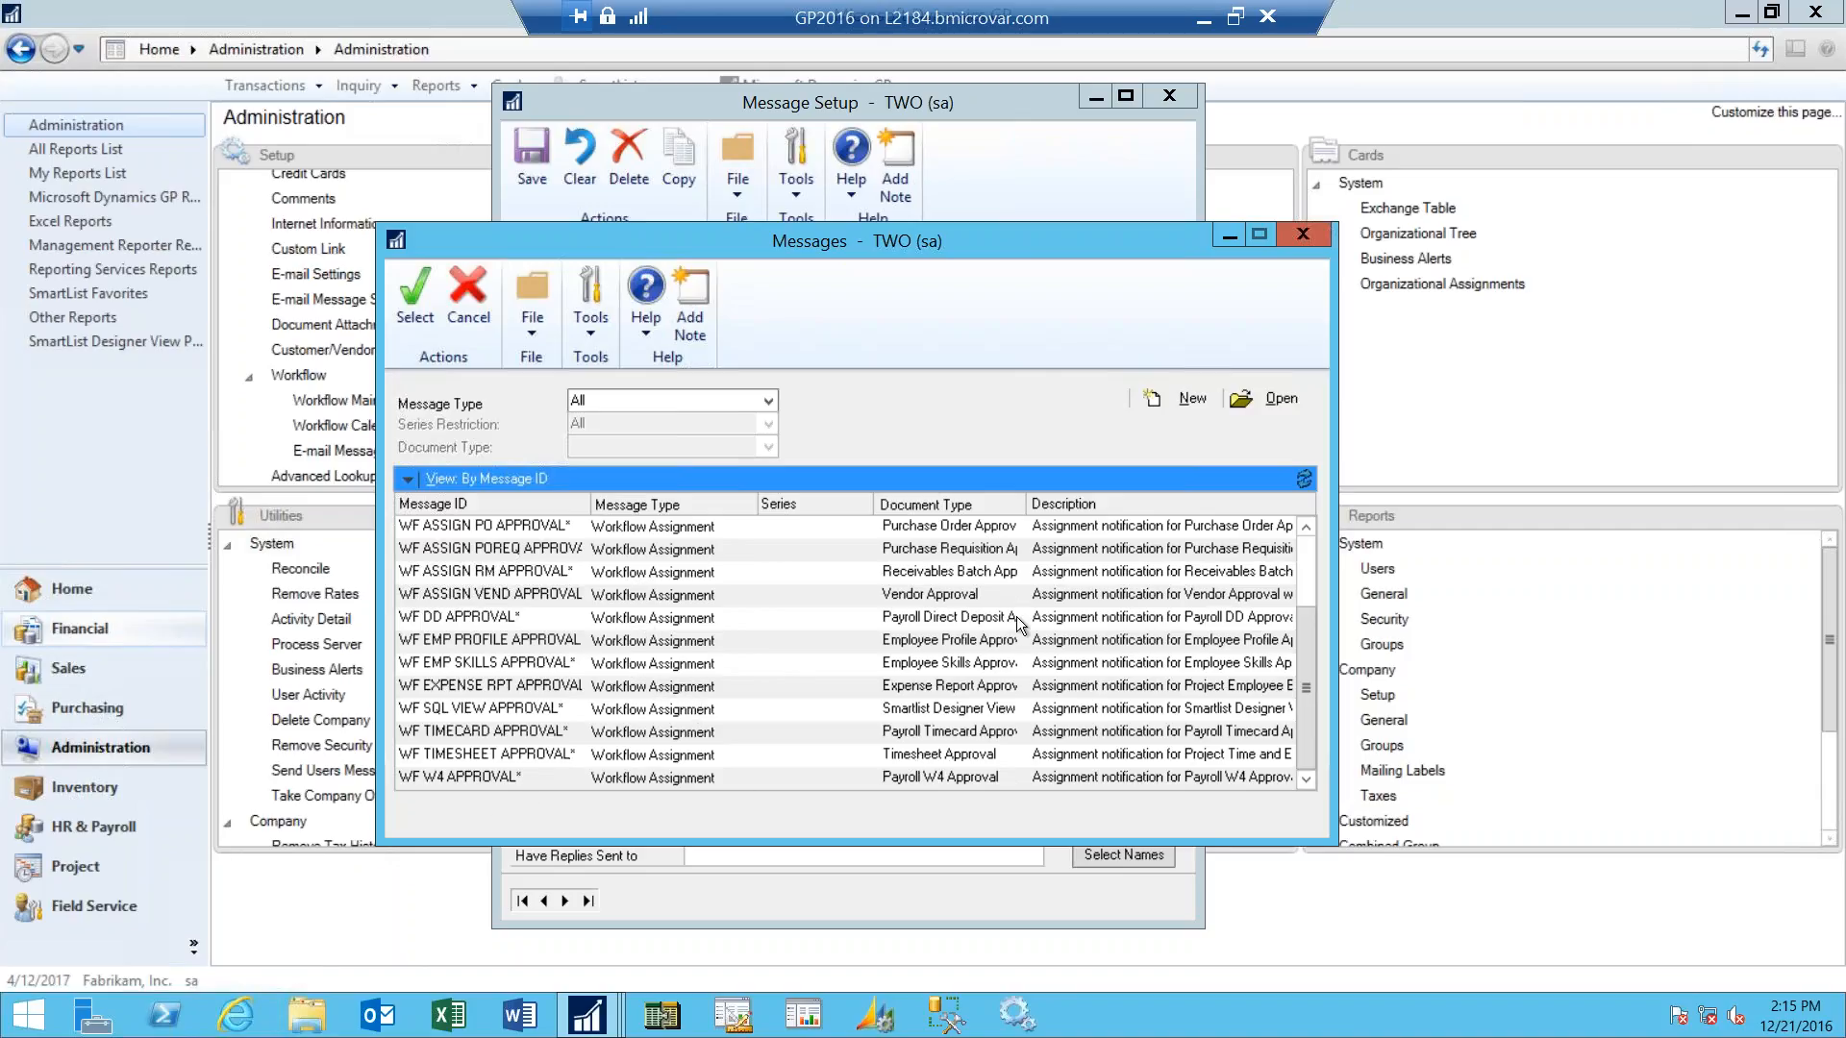
left_click(690, 528)
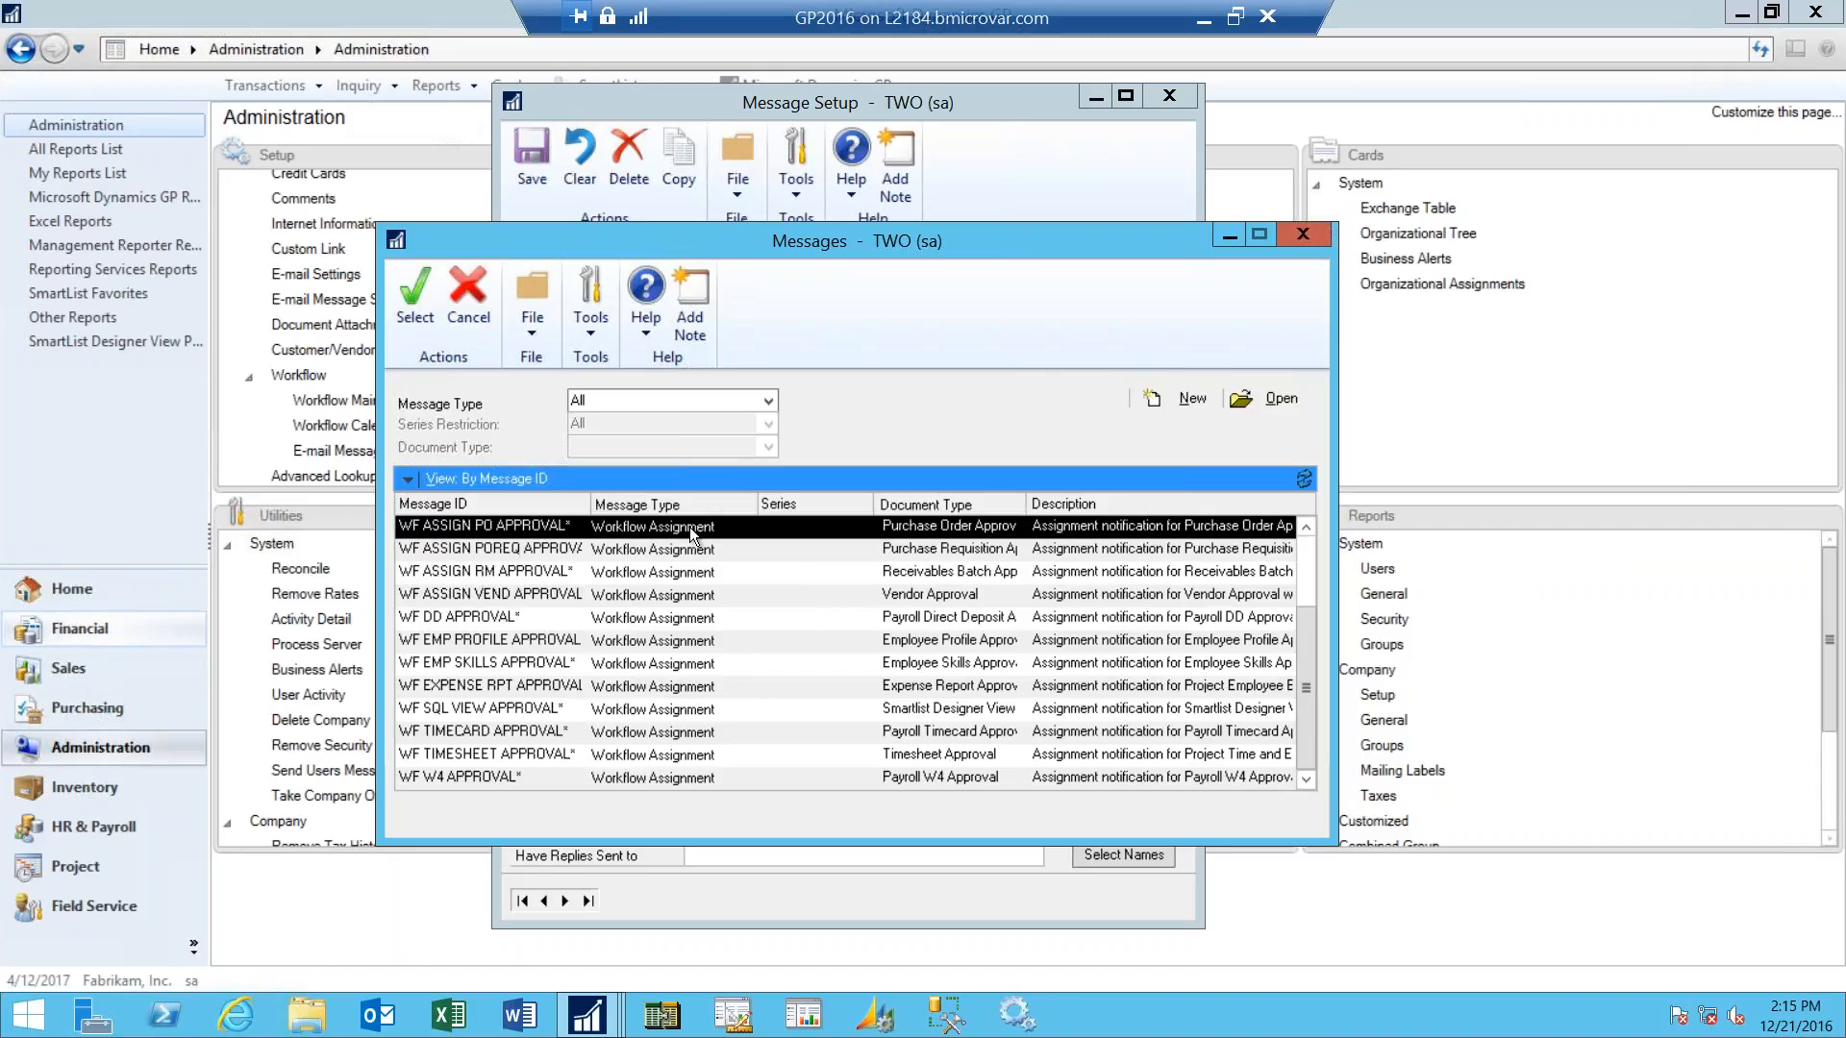
left_click(411, 308)
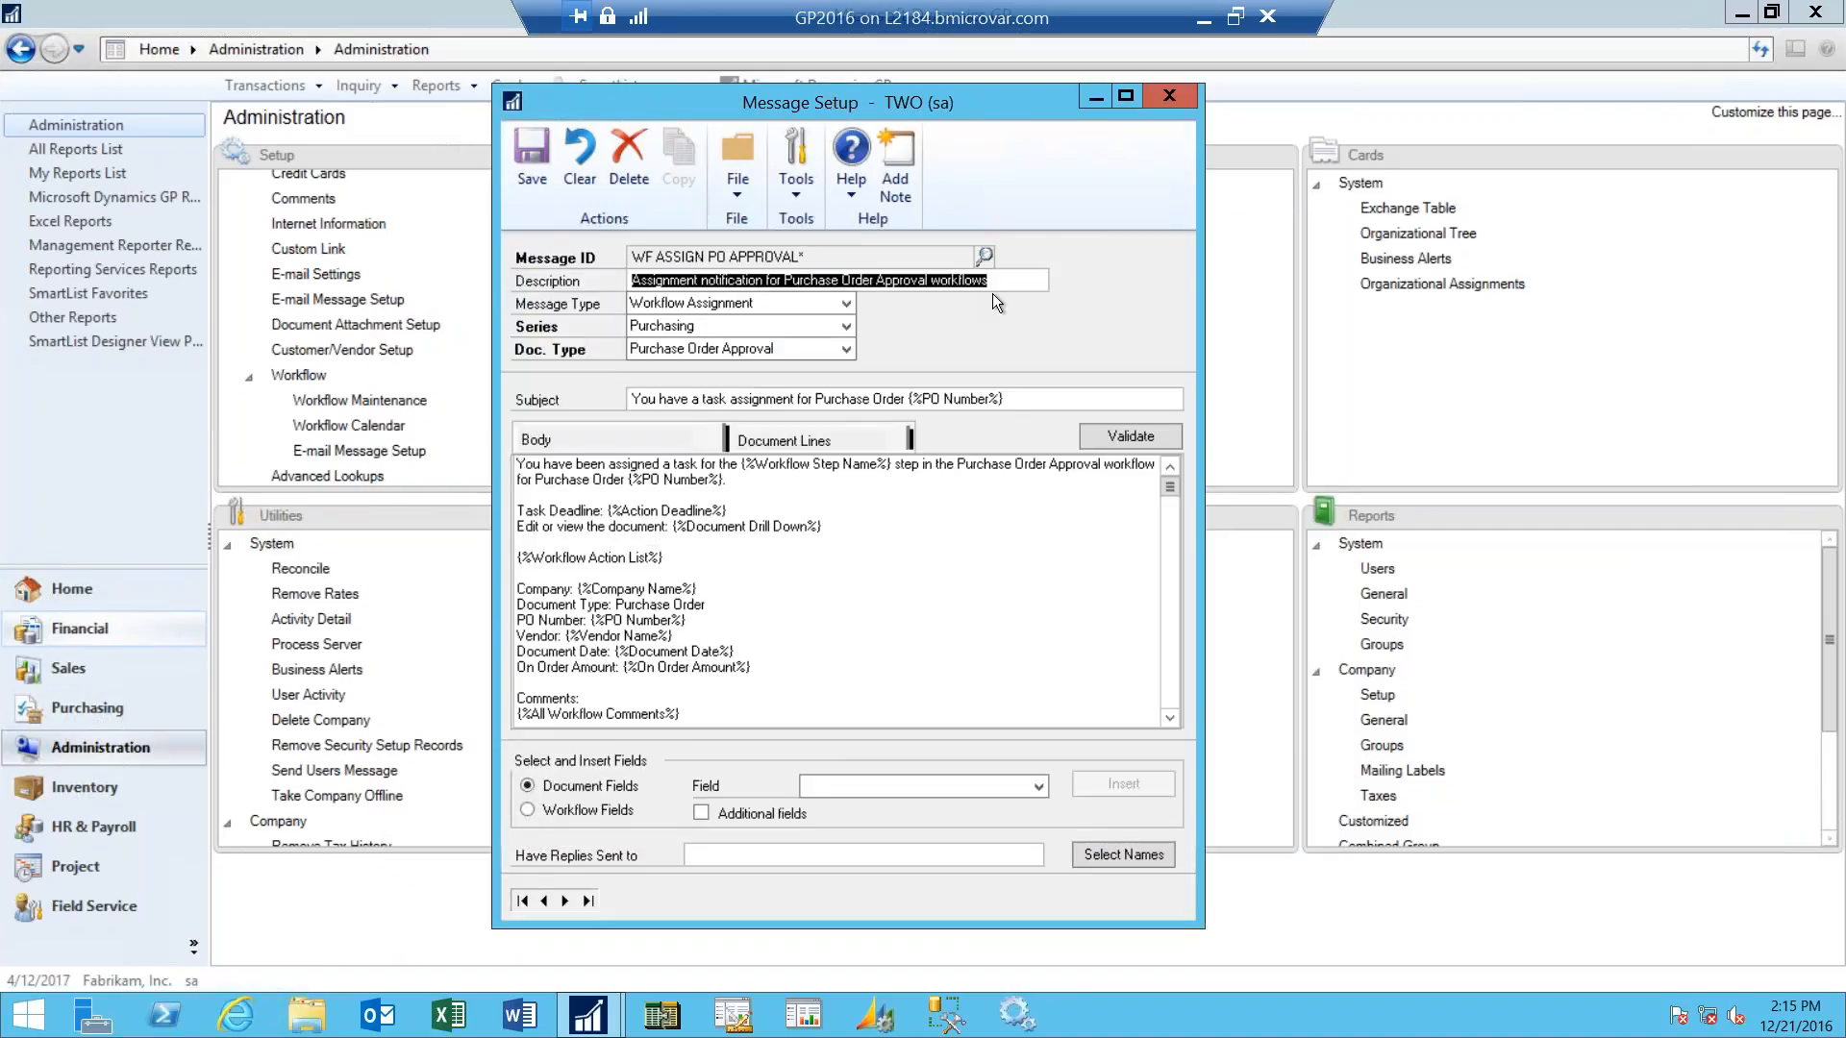
left_click(1003, 284)
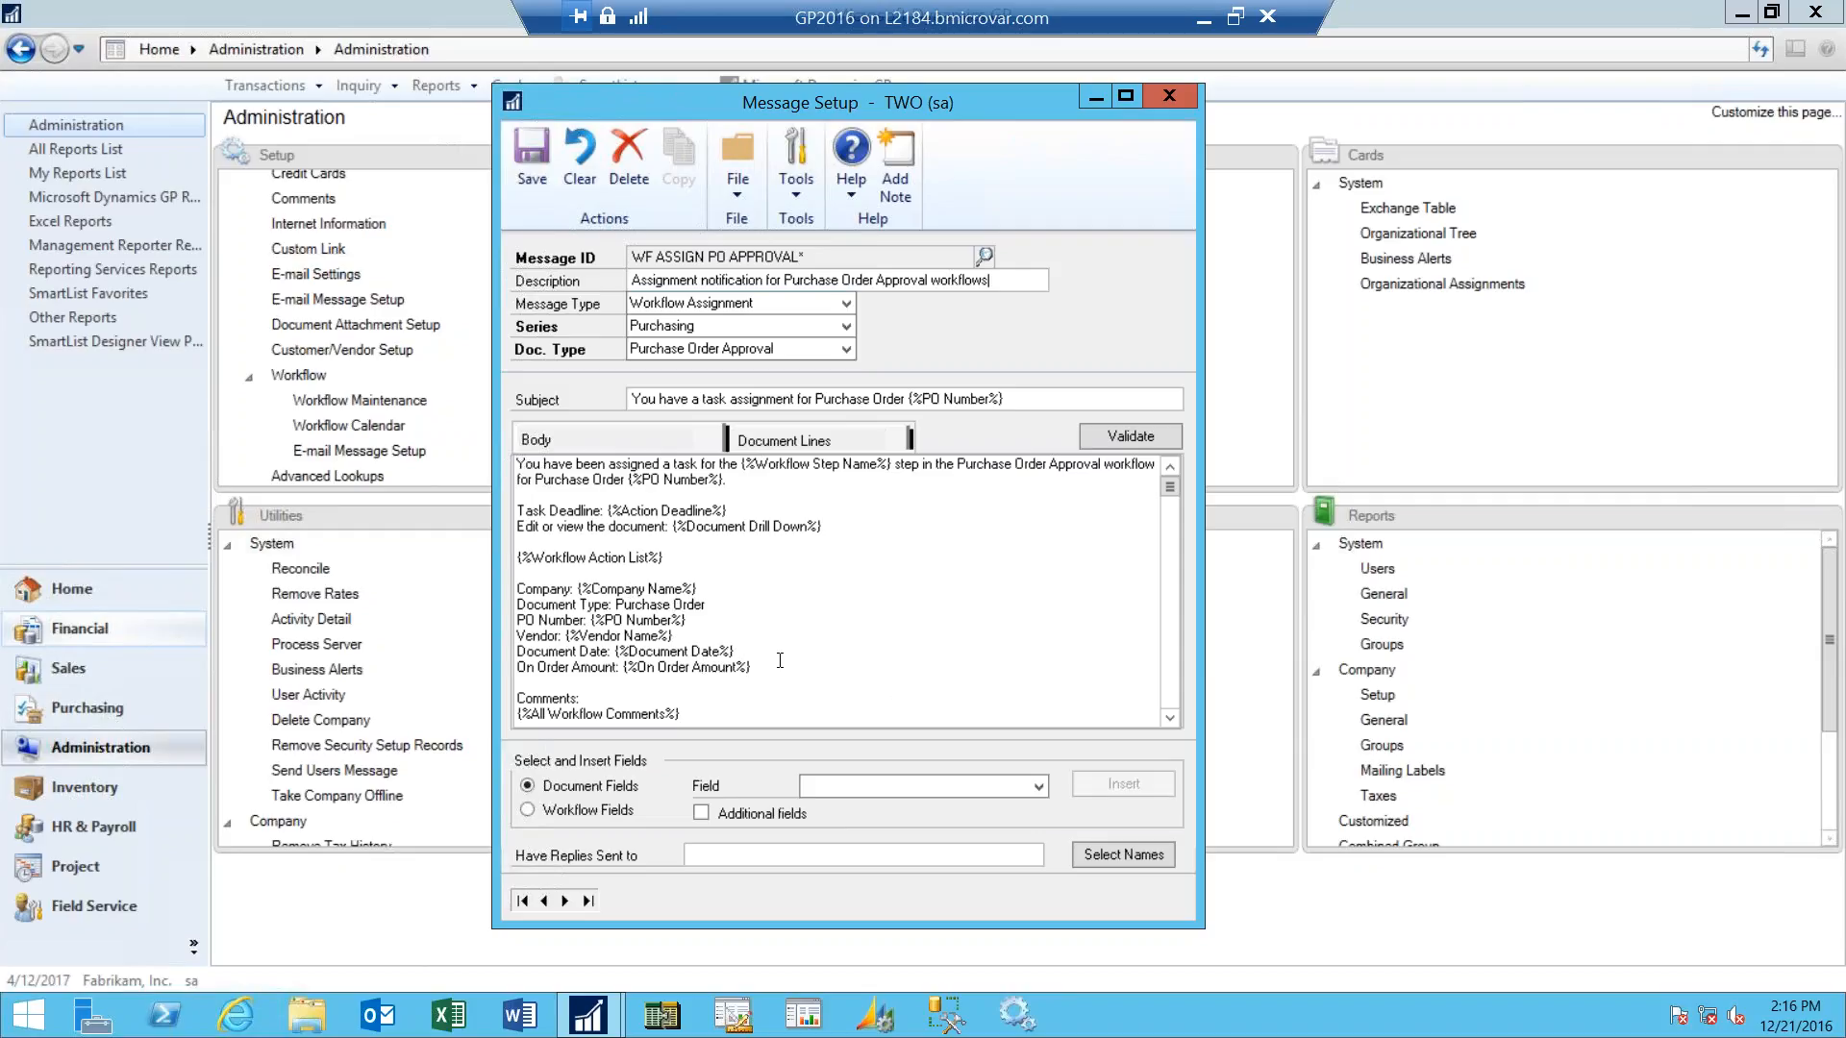
left_click(1167, 718)
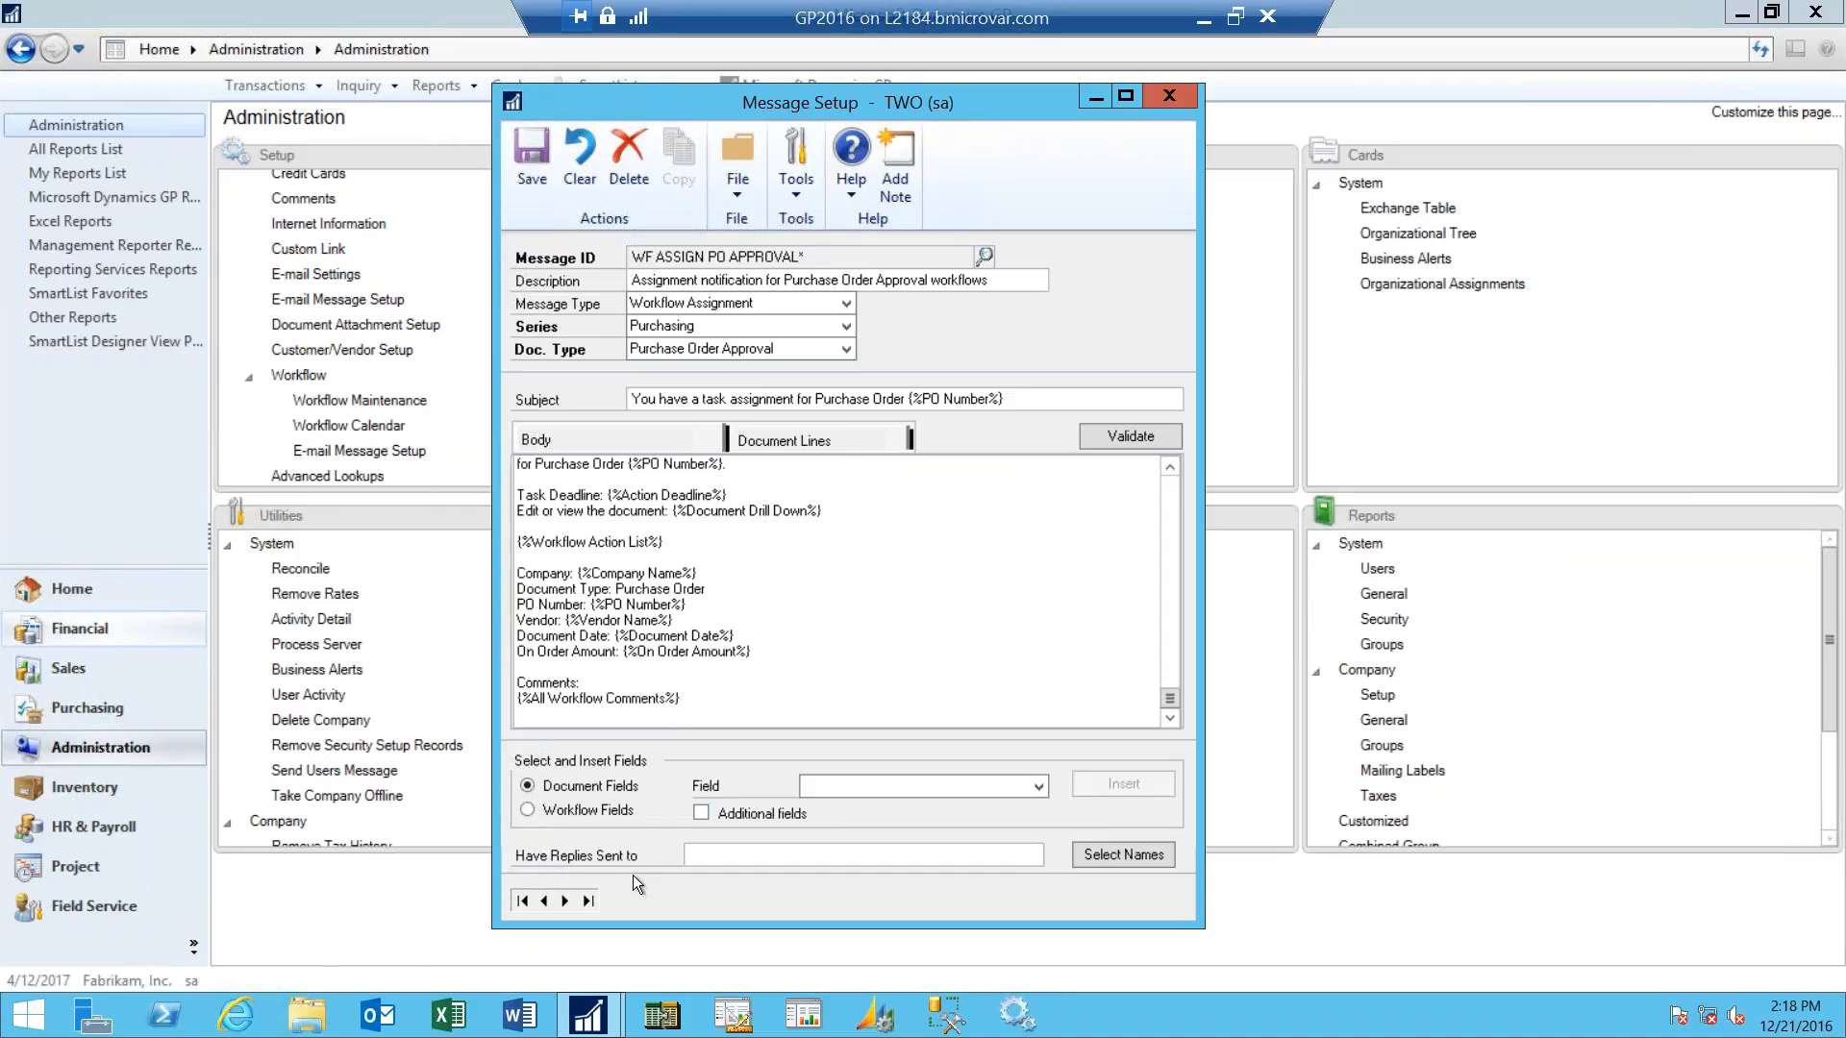
left_click(1167, 93)
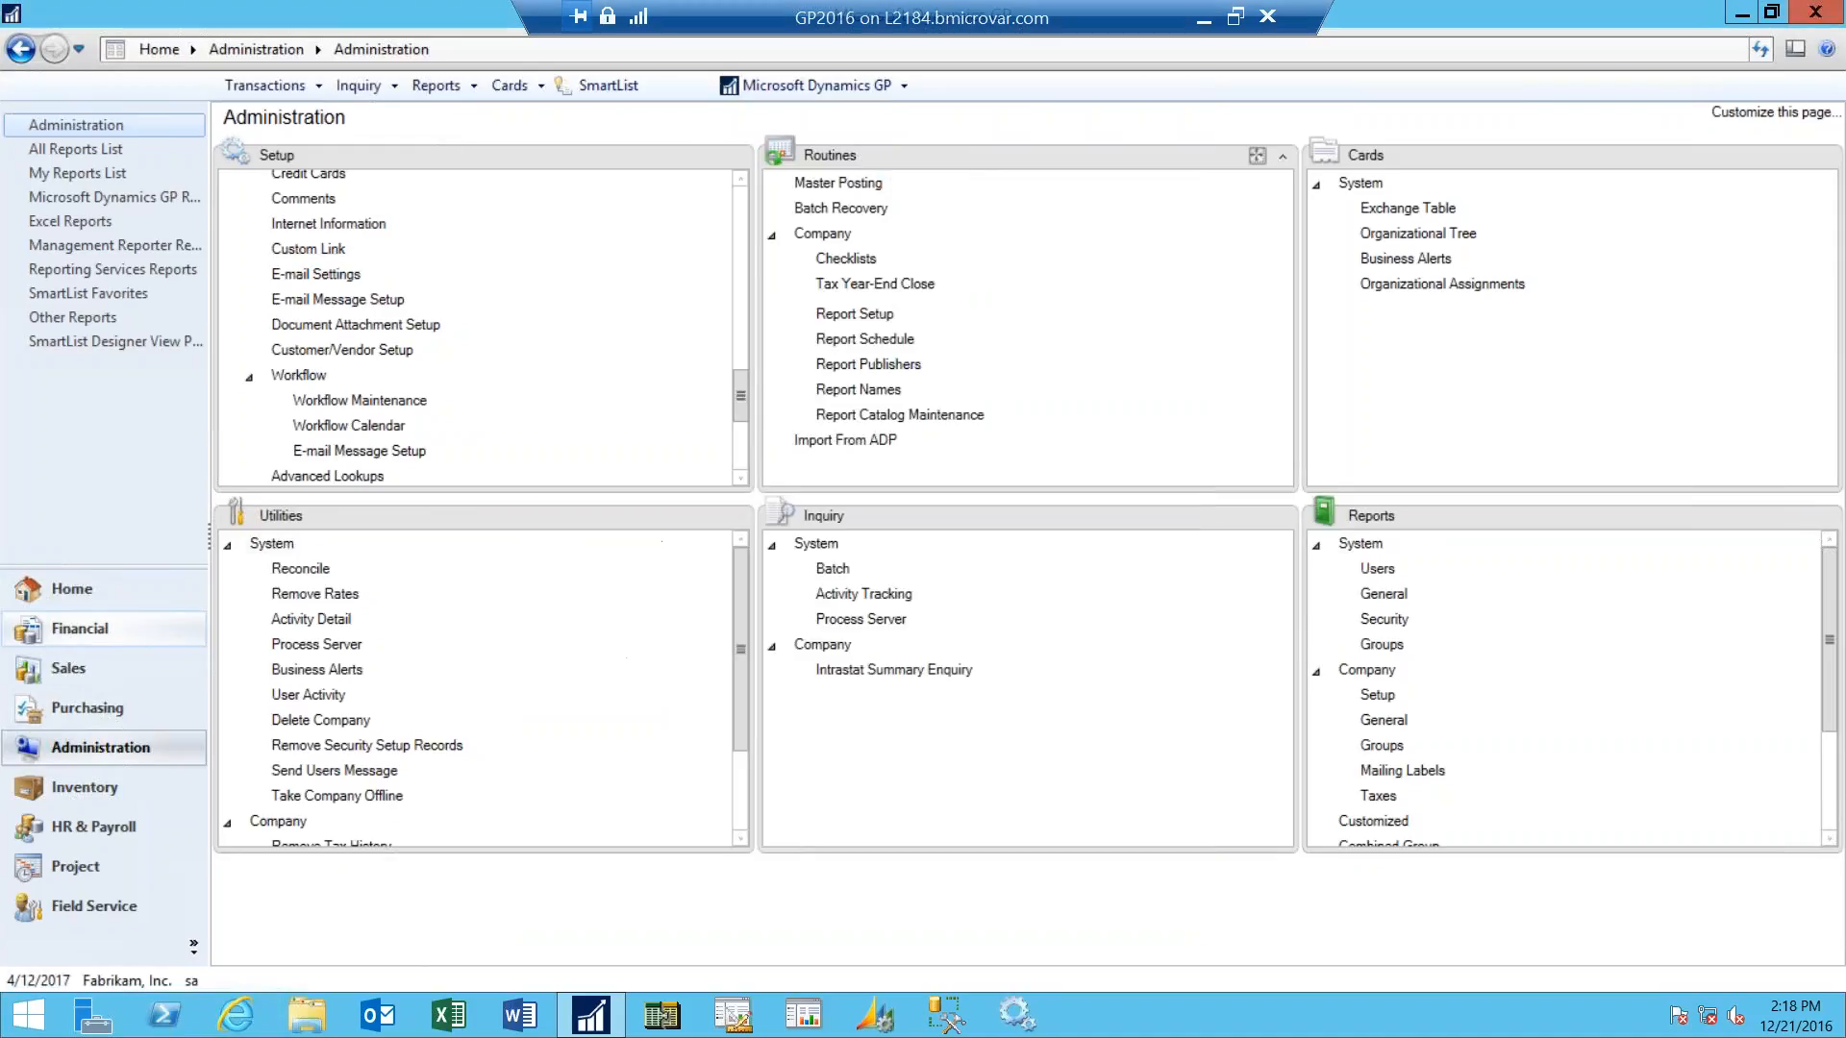
- Open Workflow Maintenance and view the workflow types of the Financial, Sales and Purchasing series in turn
left_click(416, 402)
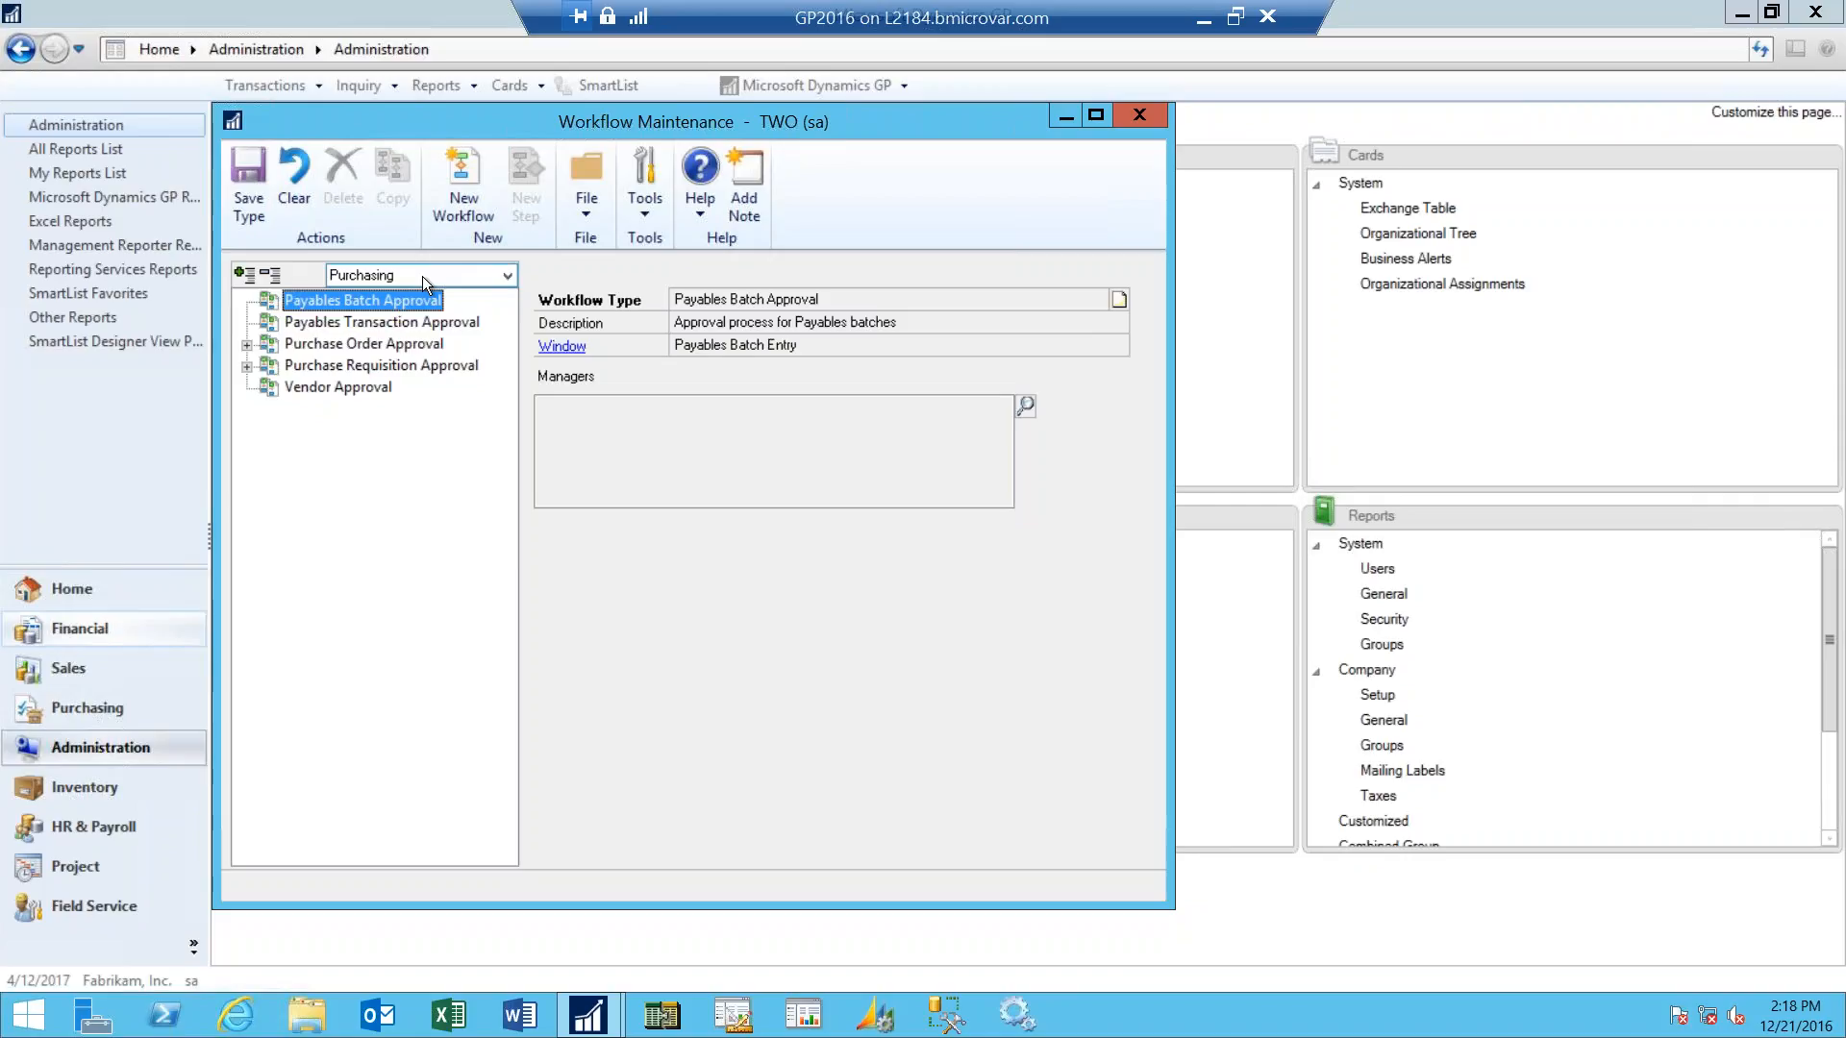
left_click(508, 275)
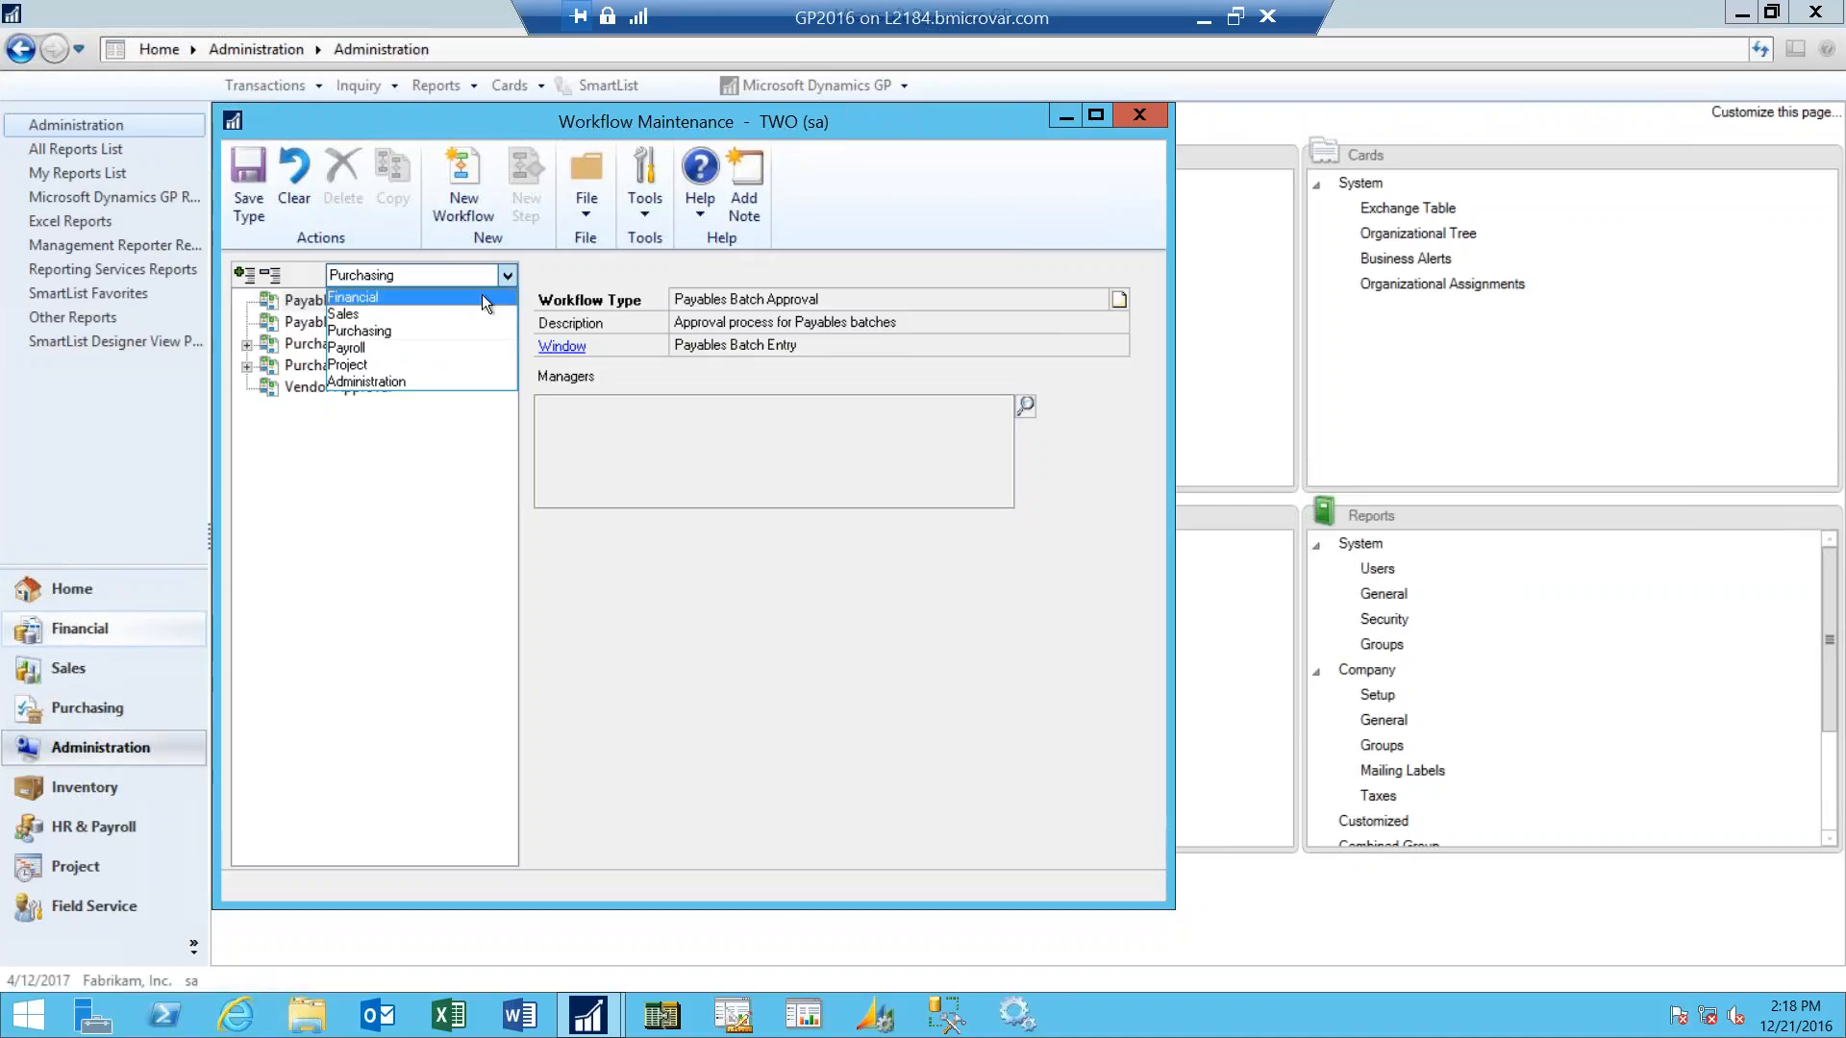
left_click(481, 296)
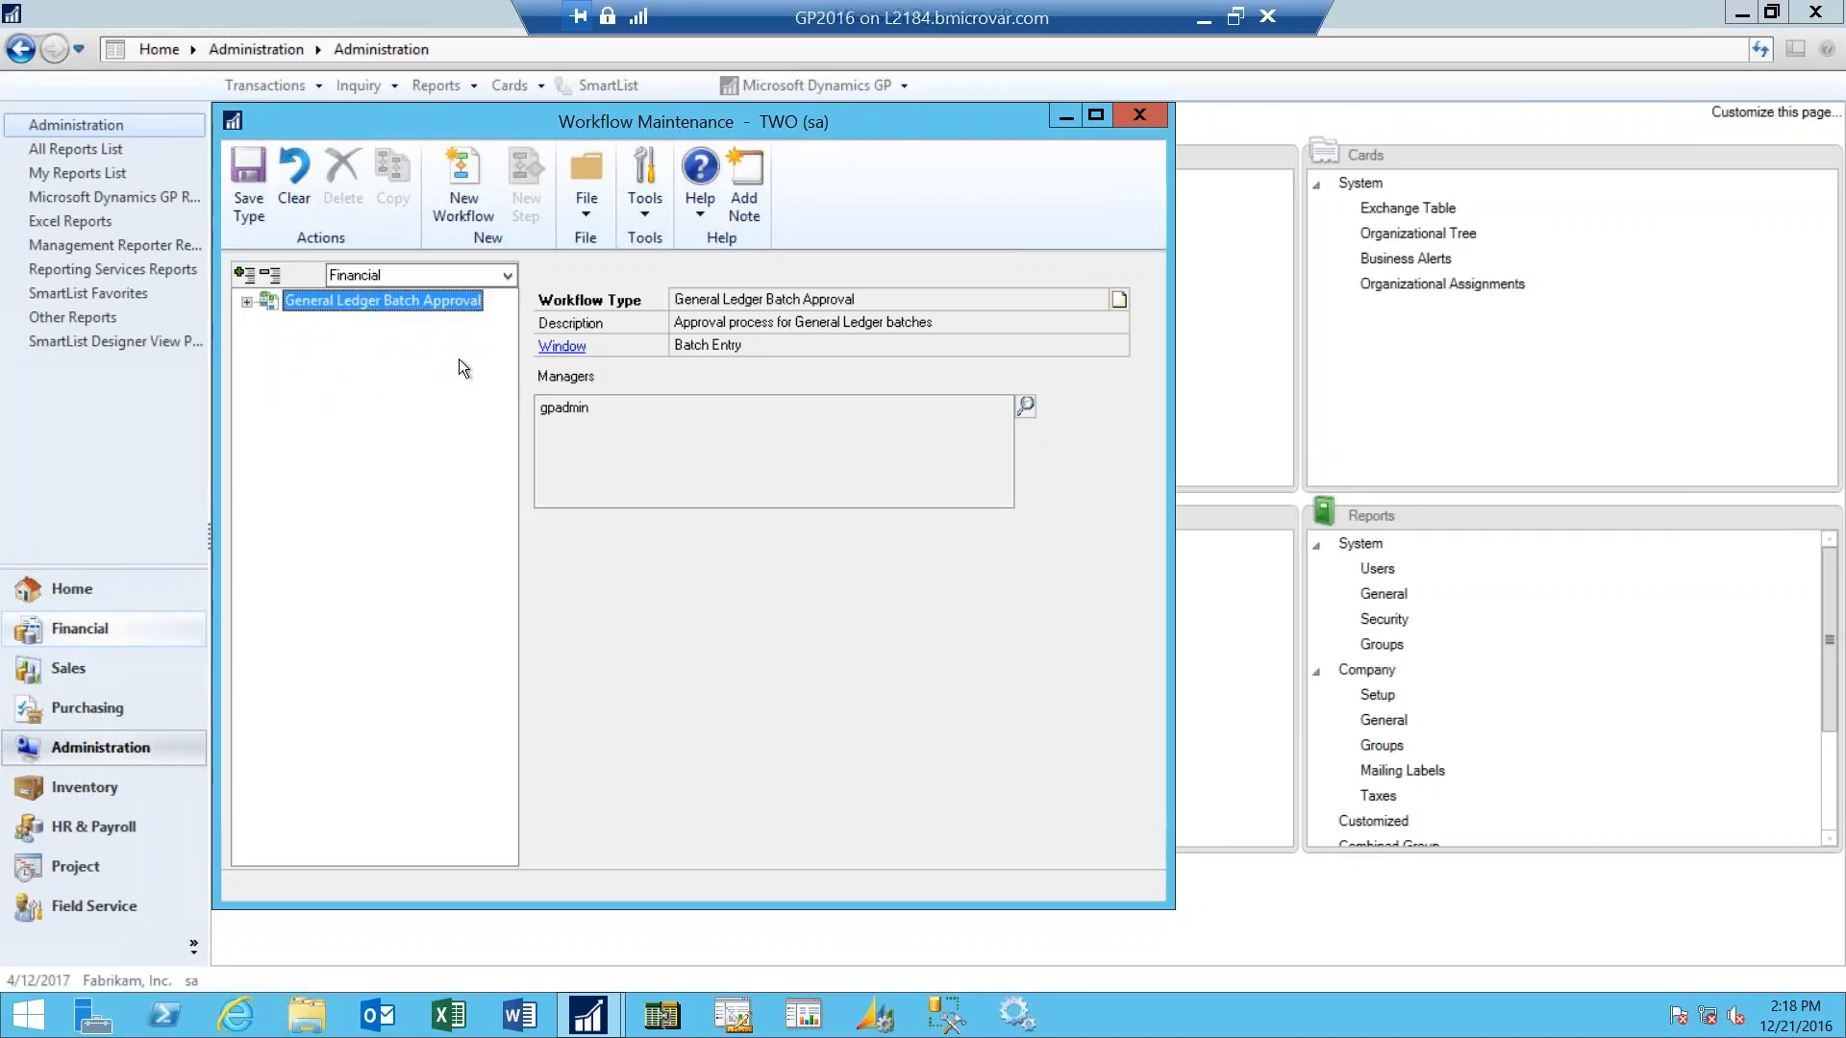
left_click(509, 278)
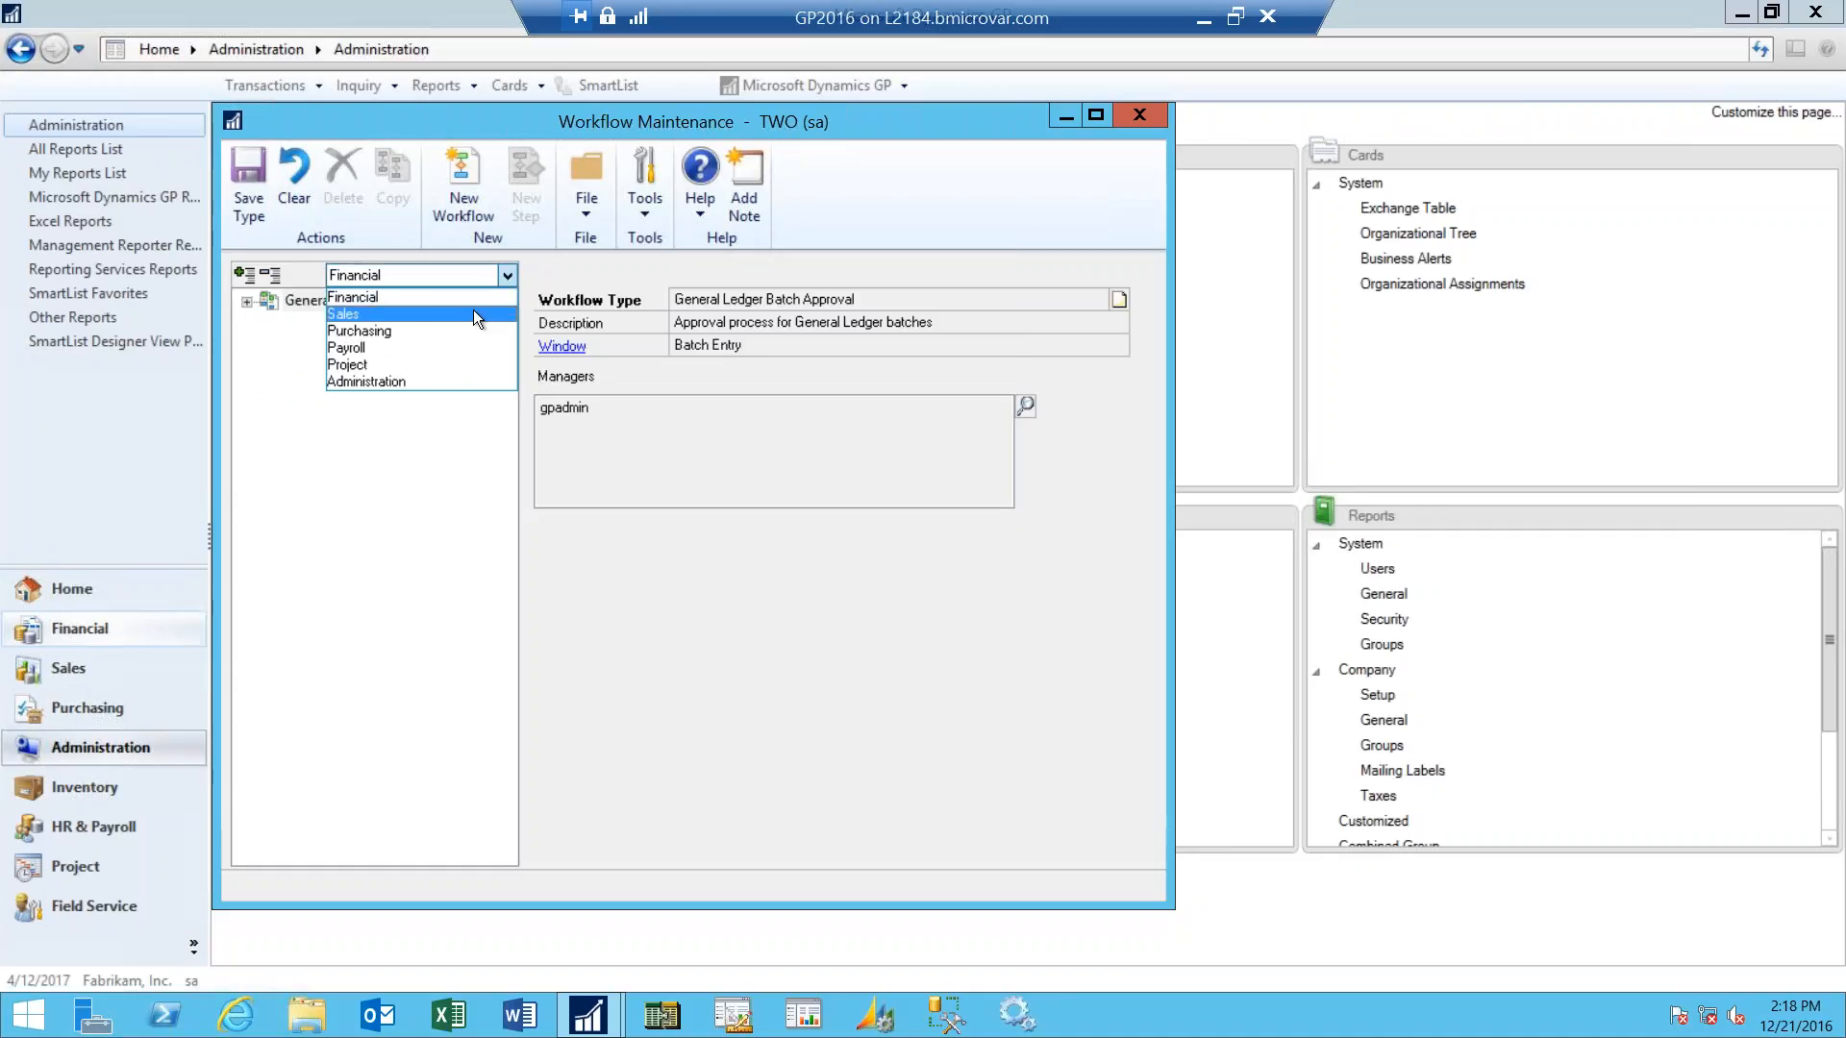
left_click(473, 309)
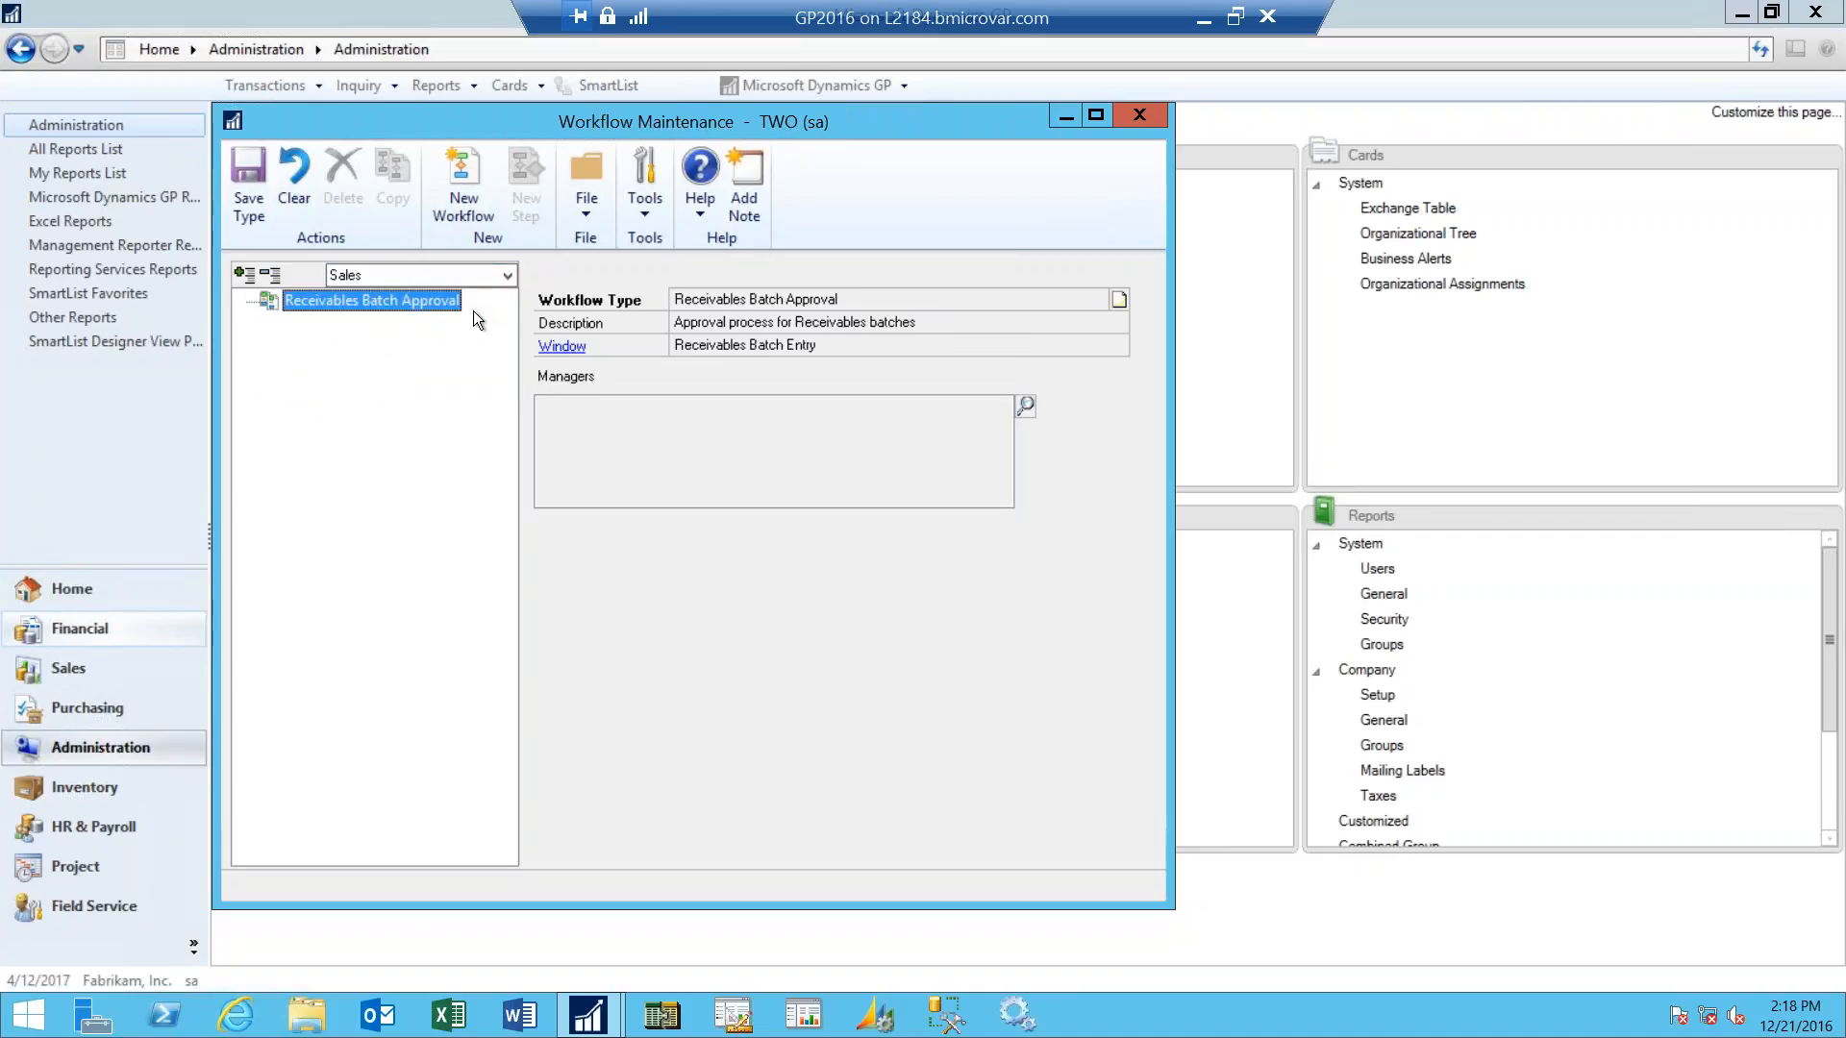
left_click(509, 276)
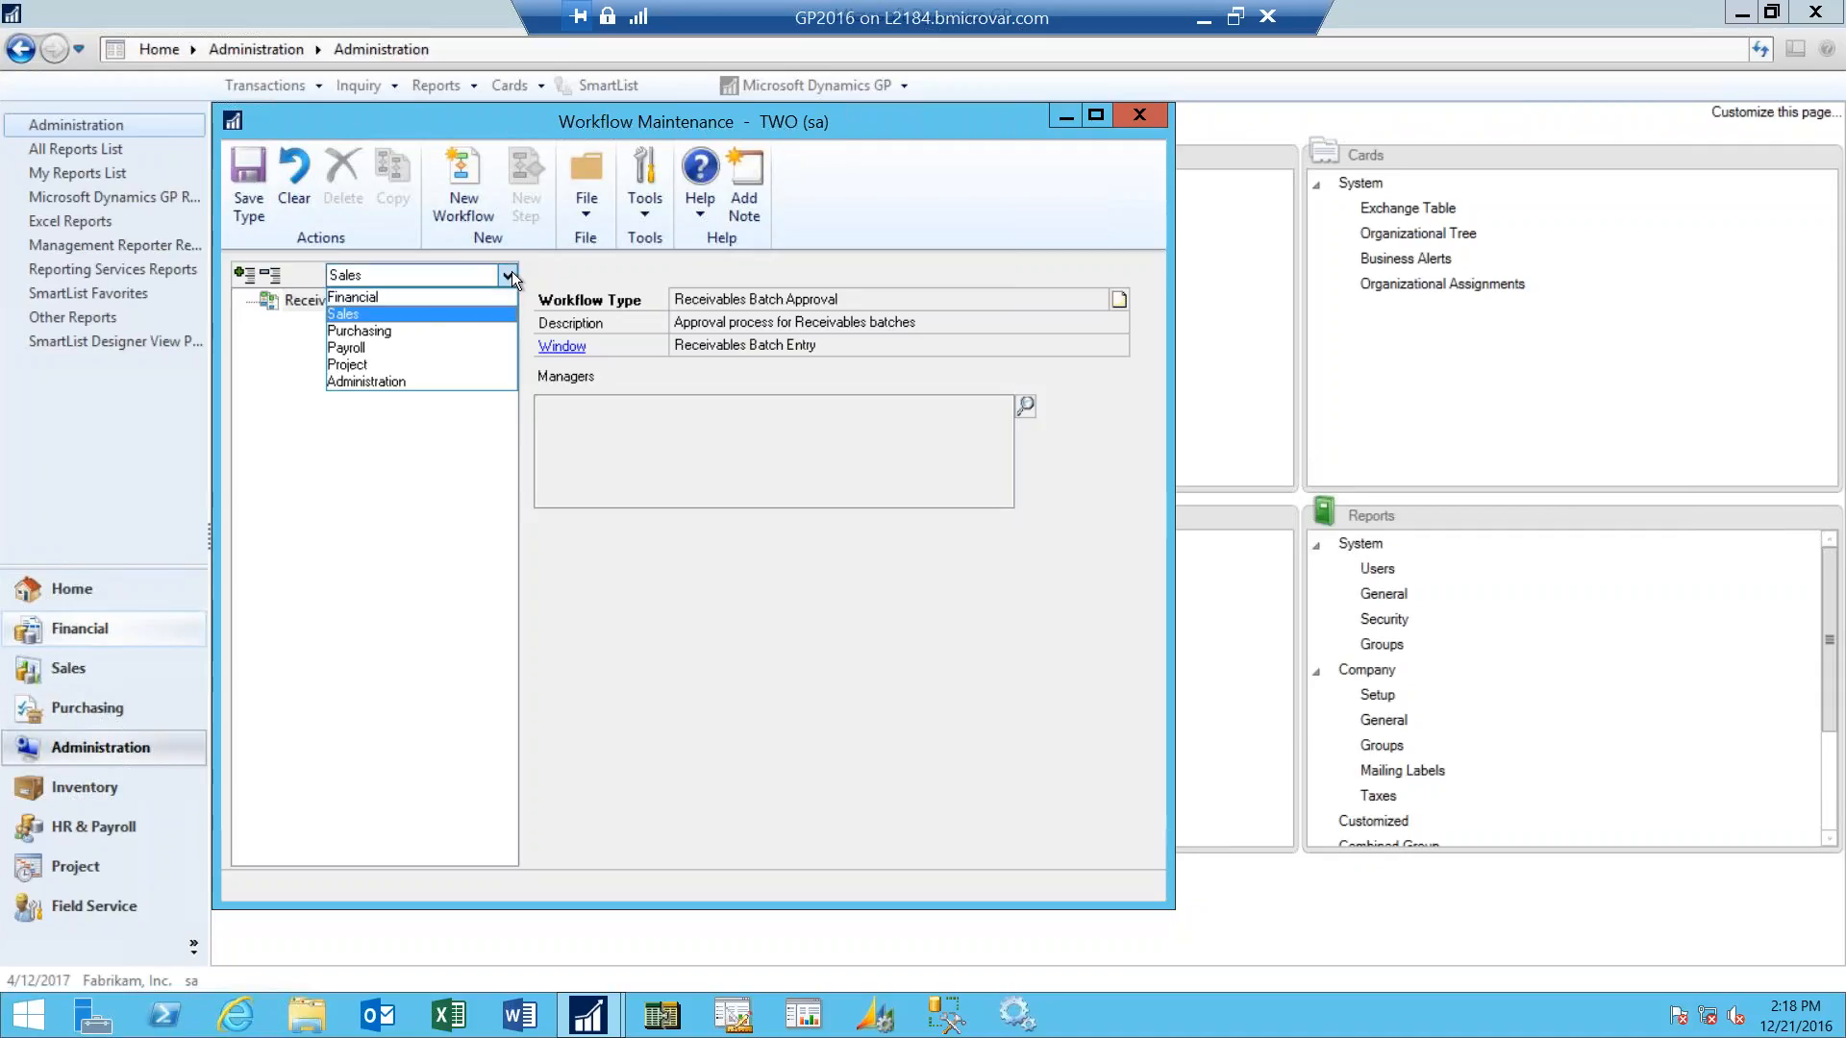
left_click(464, 330)
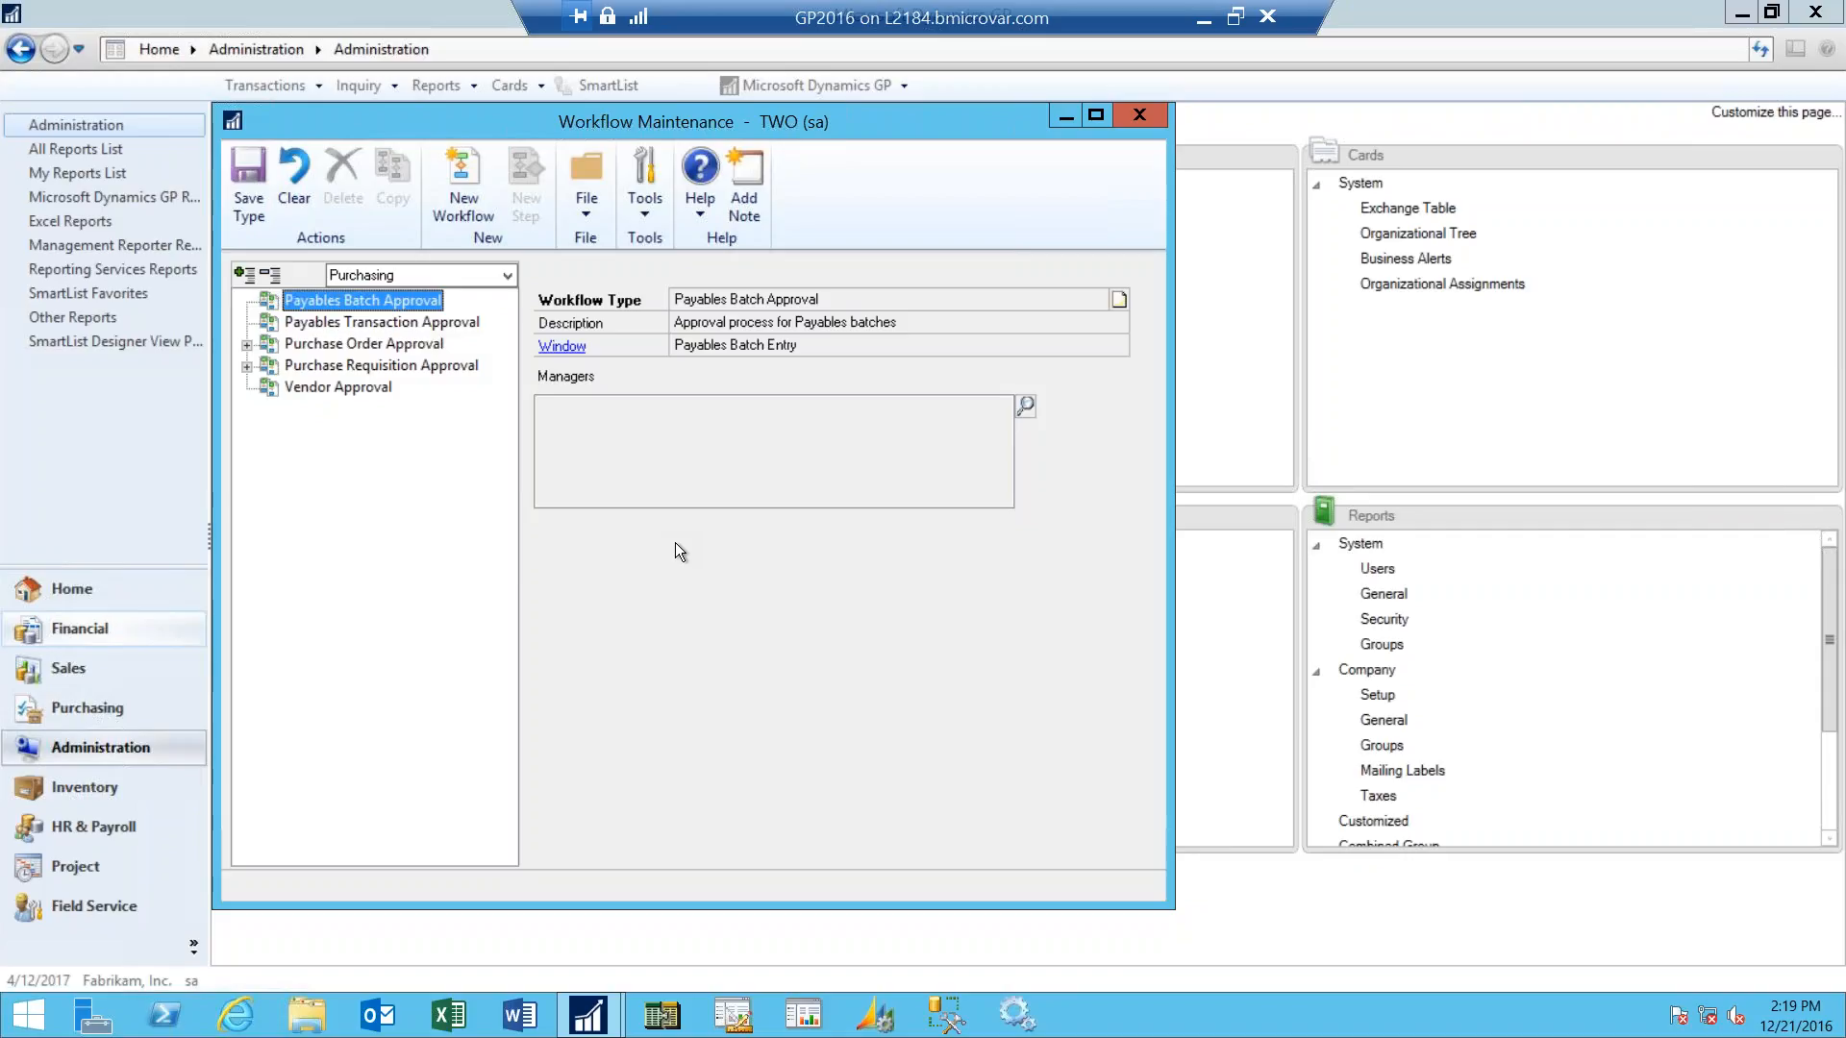
- Open the user selection for the Payables Batch Approval managers and look up users matching "sa"
left_click(1027, 406)
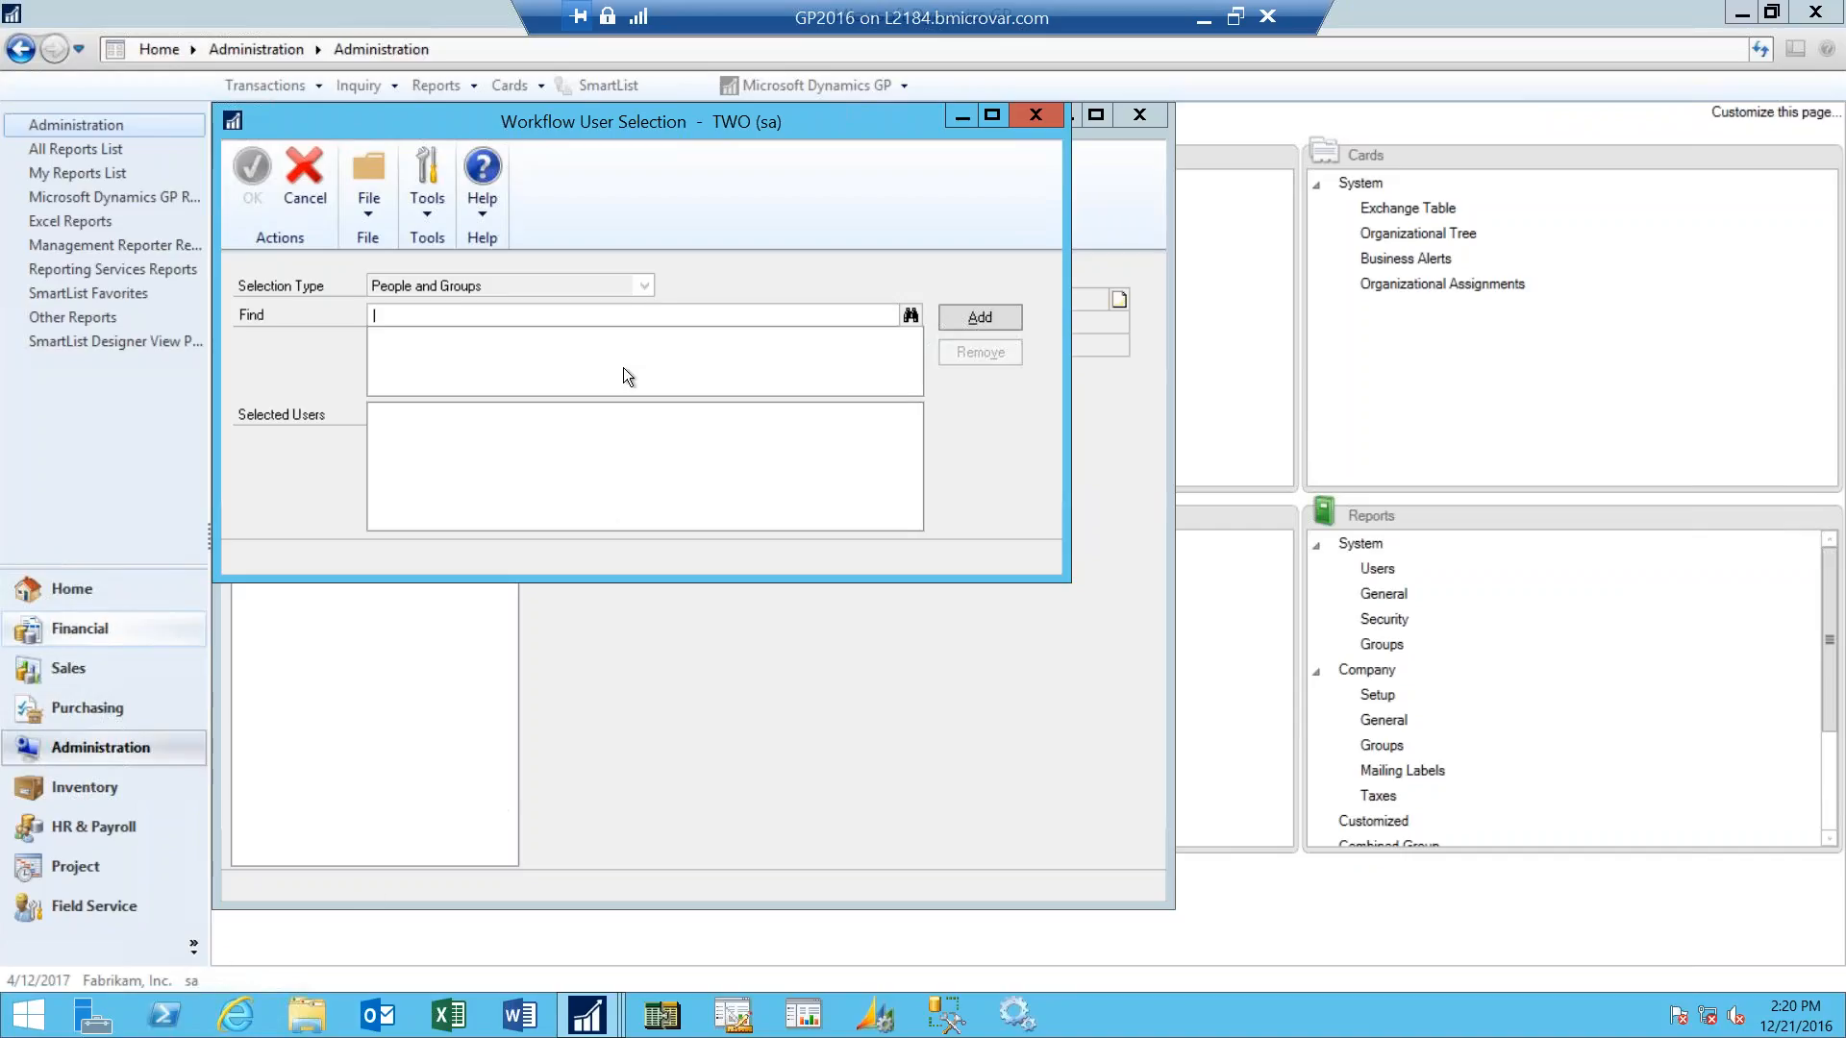
type("sa")
left_click(911, 315)
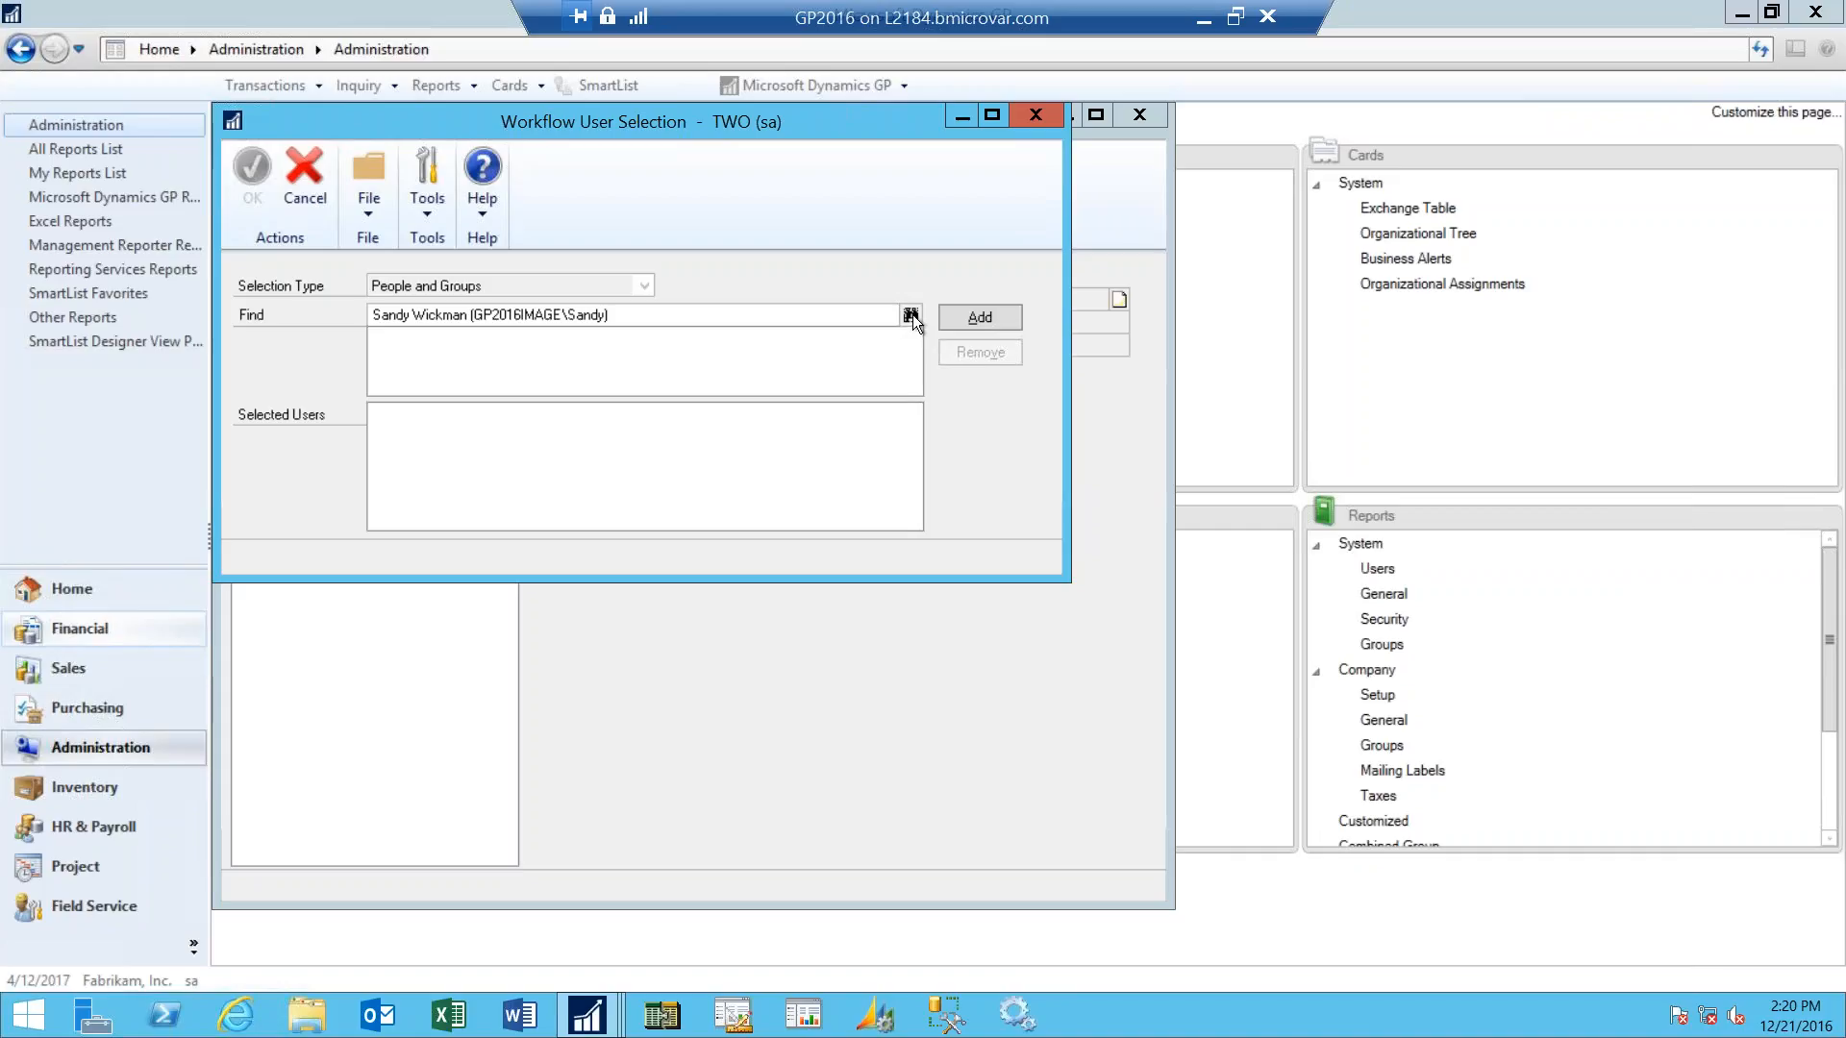
- Look up "gpad", add gpadmin as the manager of Payables Batch Approval, and save the workflow type
double_click(633, 315)
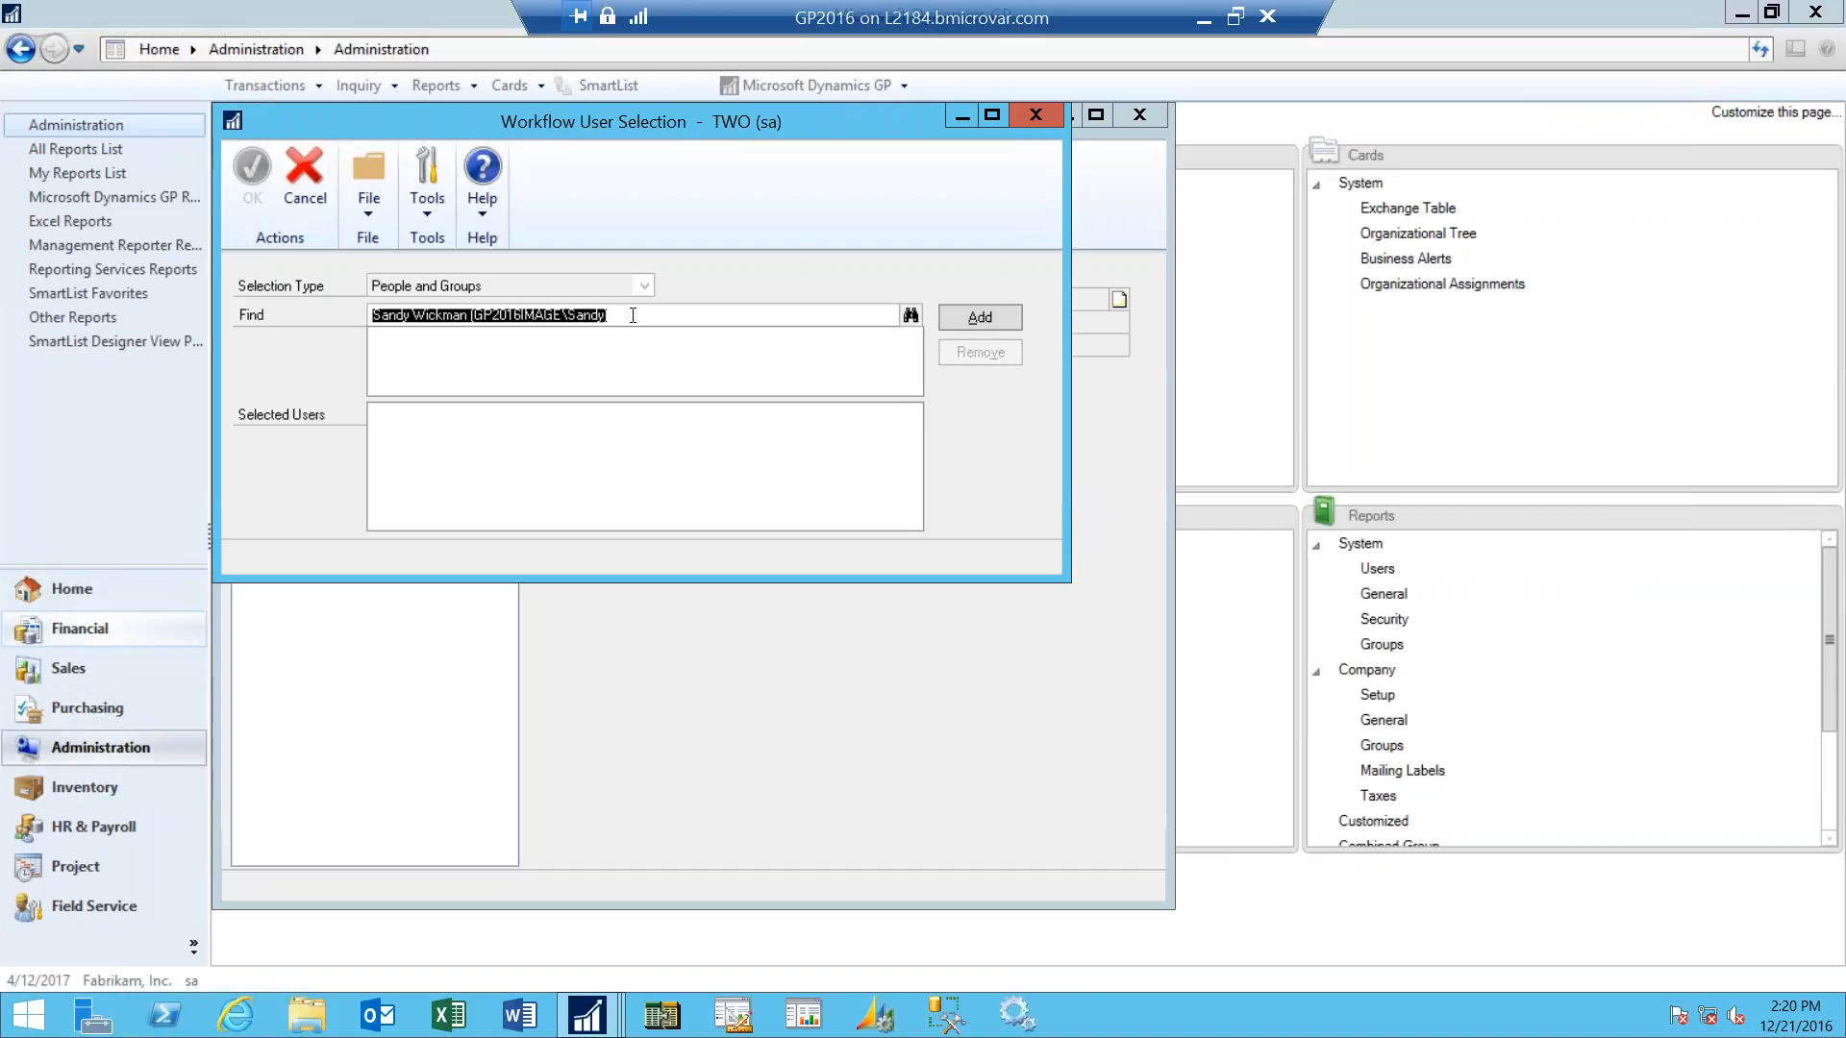
type("gpa")
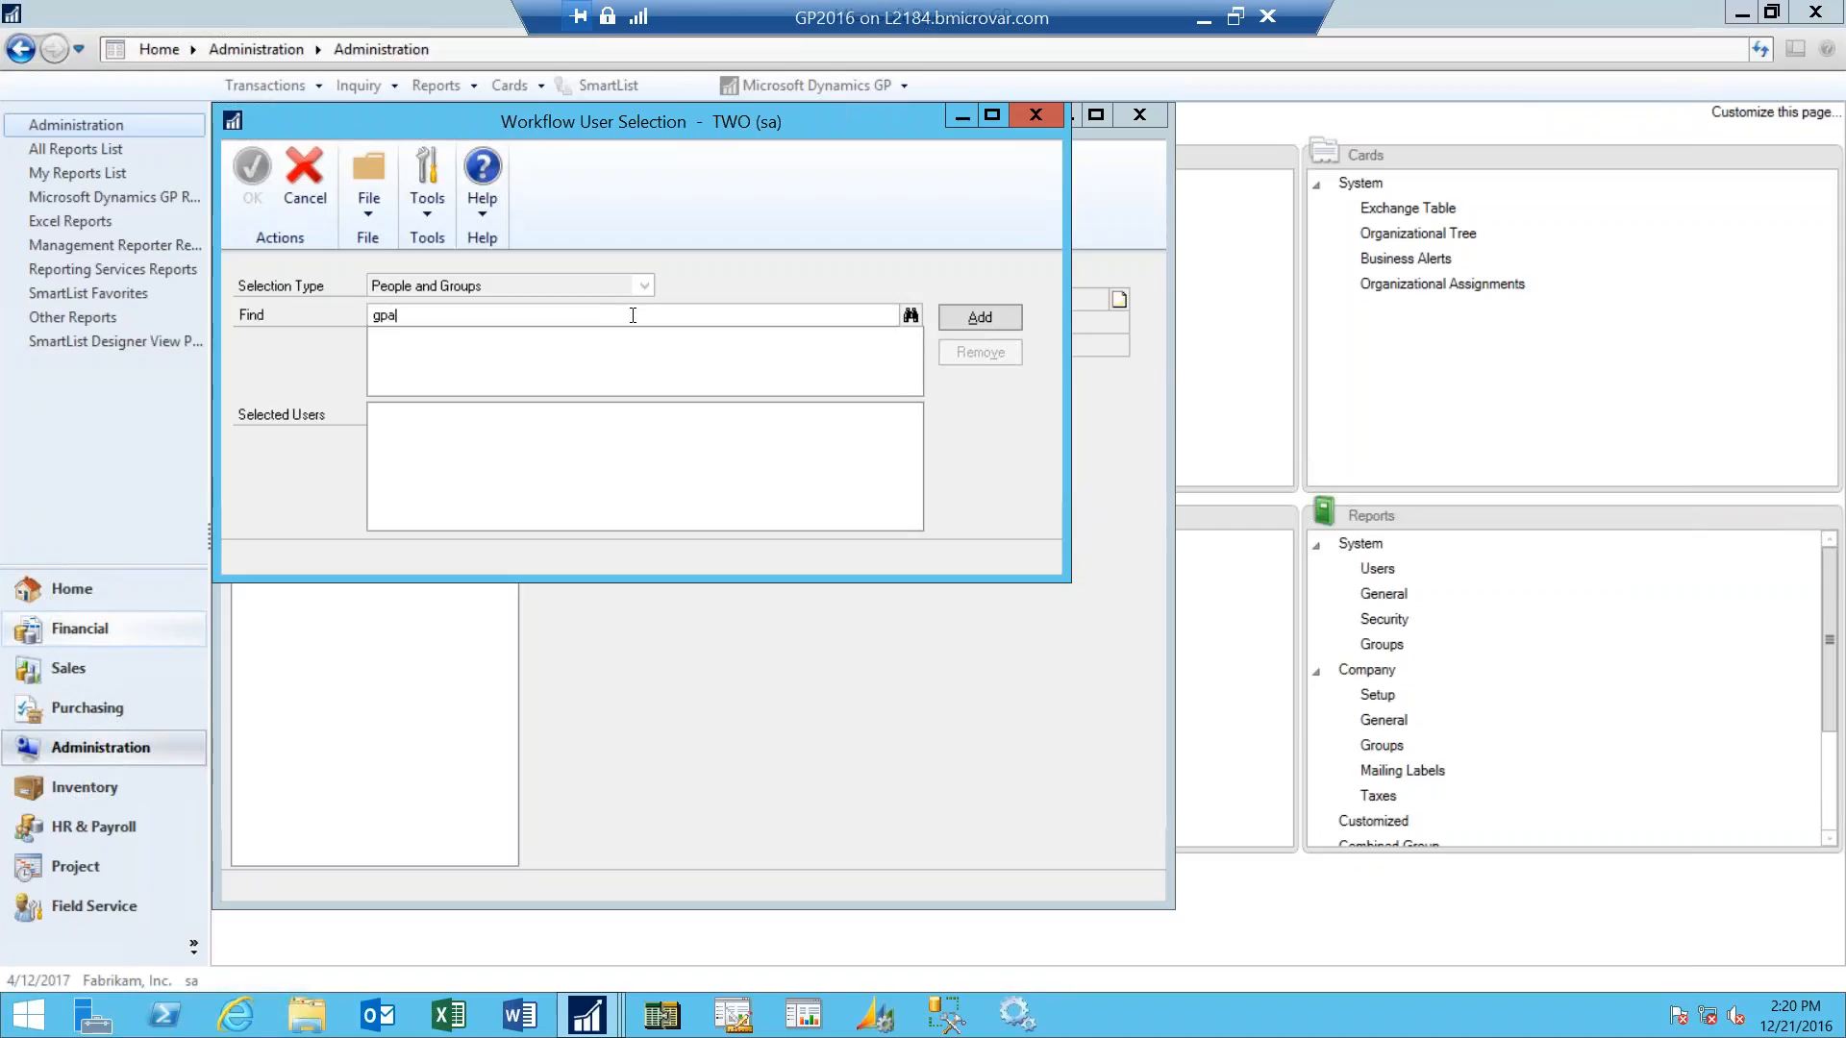
type("d")
key("Tab")
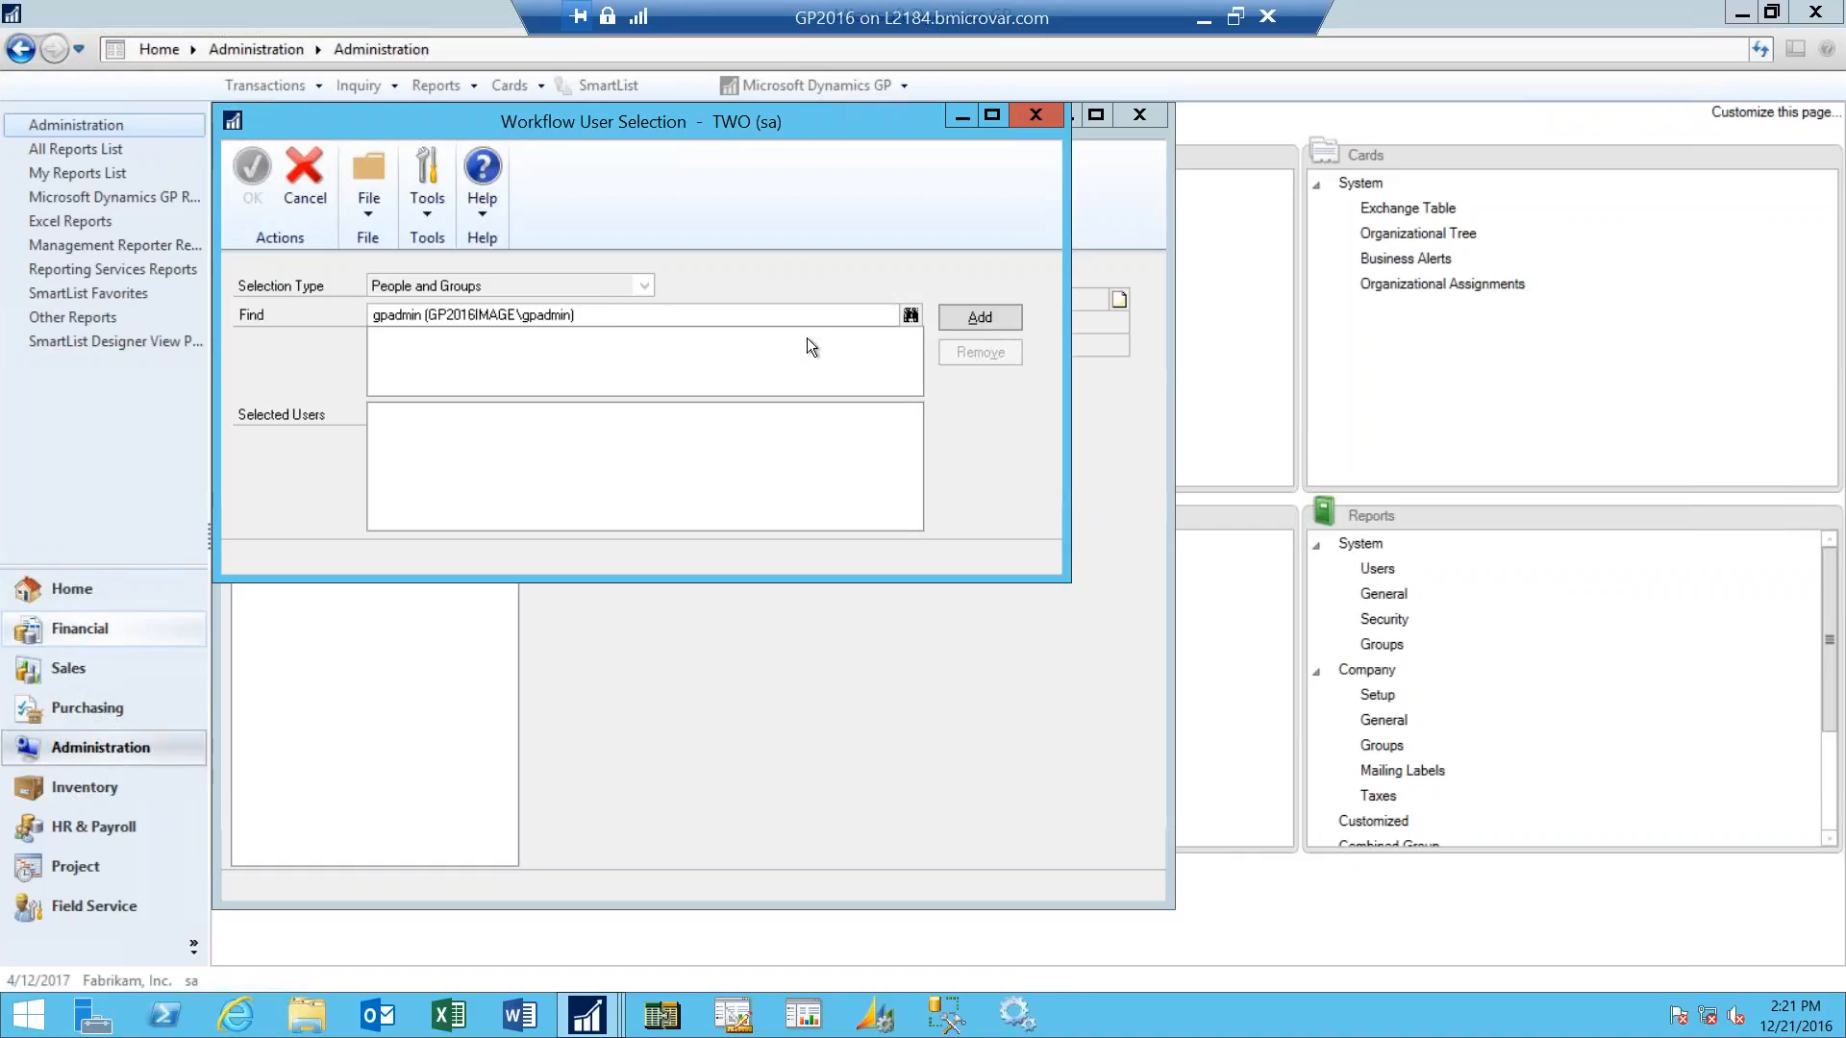
left_click(894, 315)
left_click(914, 314)
left_click(978, 317)
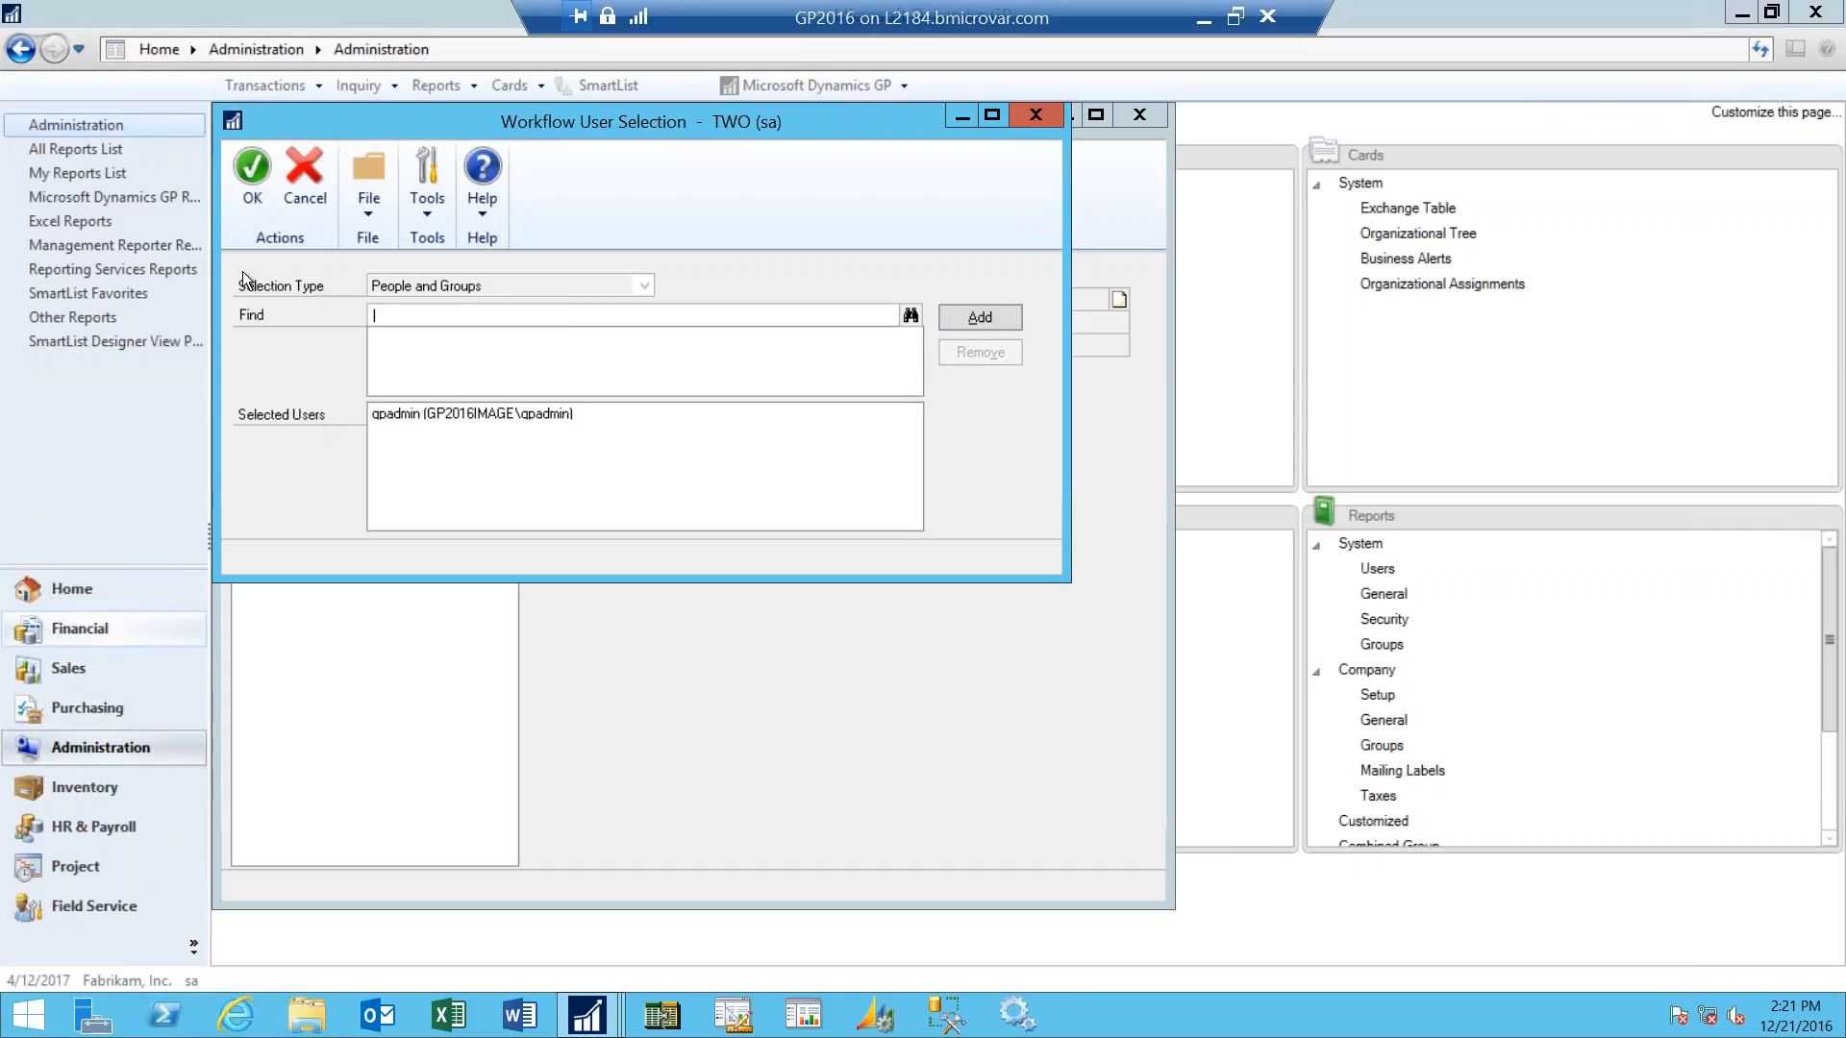
left_click(252, 187)
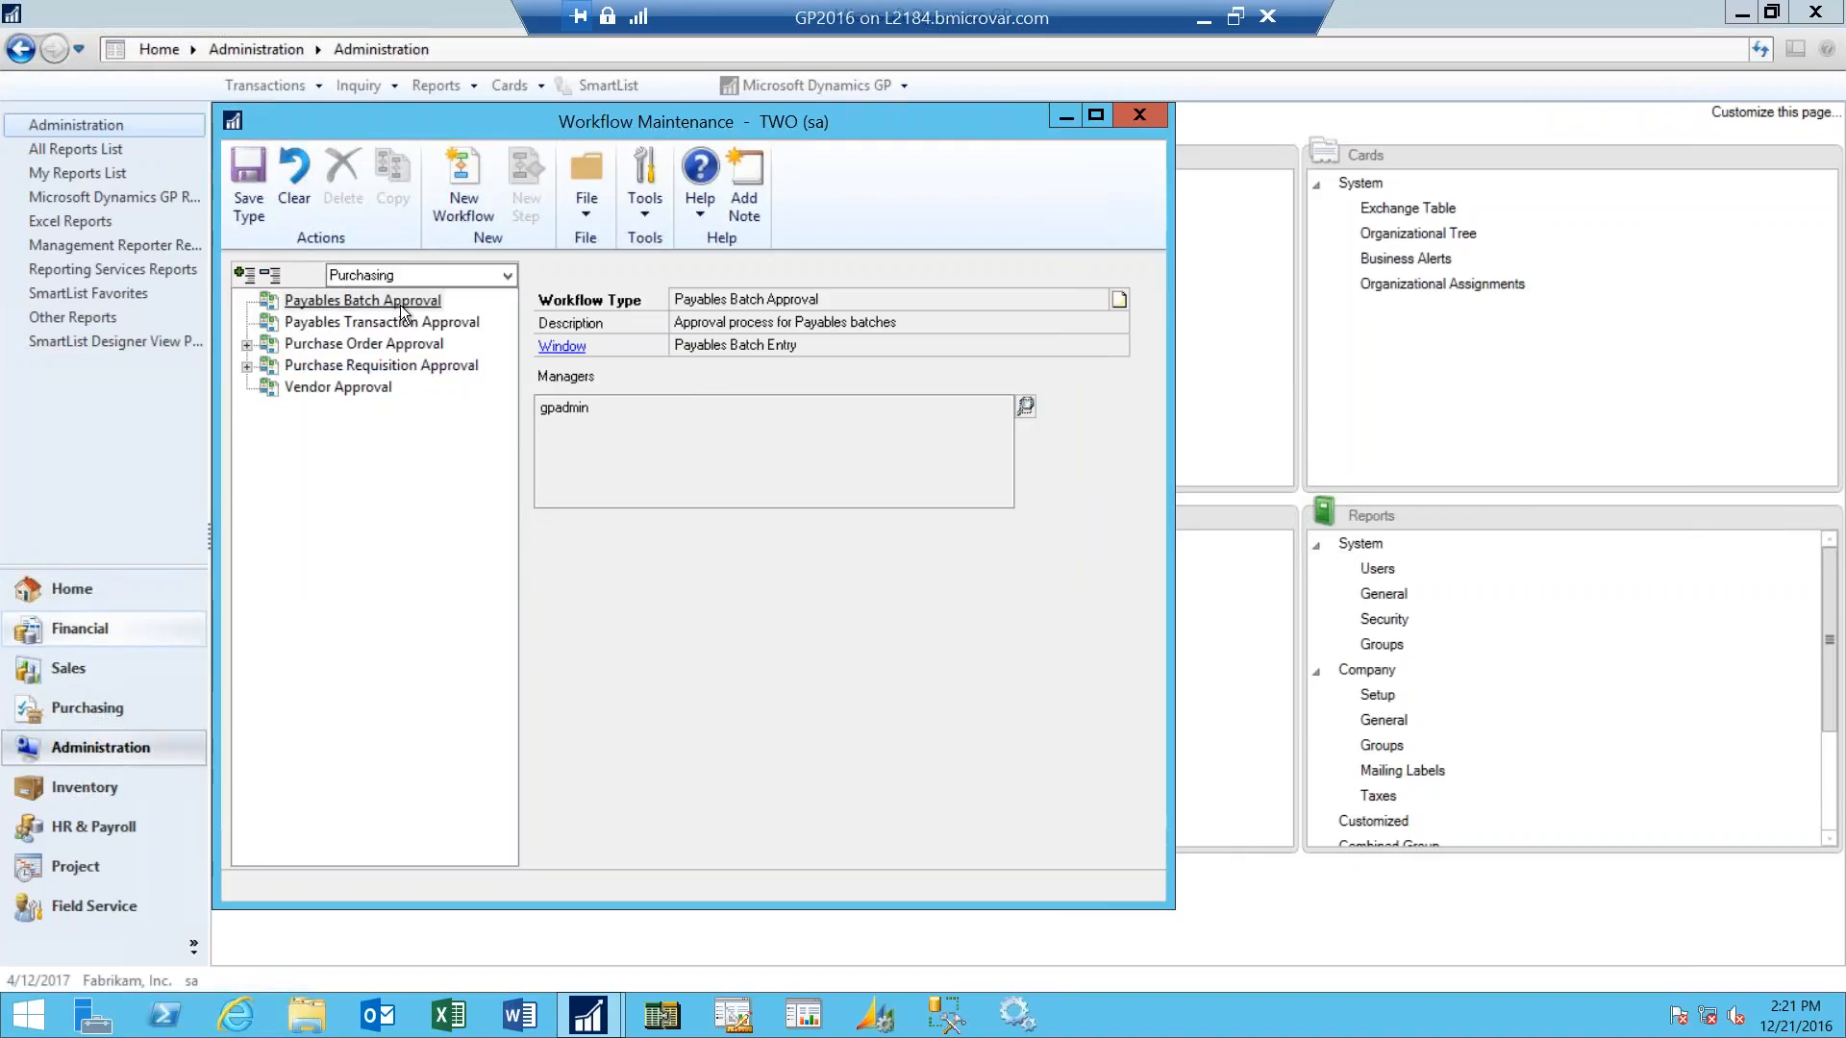
left_click(244, 188)
- Check the managers of the Financial series' General Ledger Batch Approval type and return to the Purchasing series
left_click(510, 274)
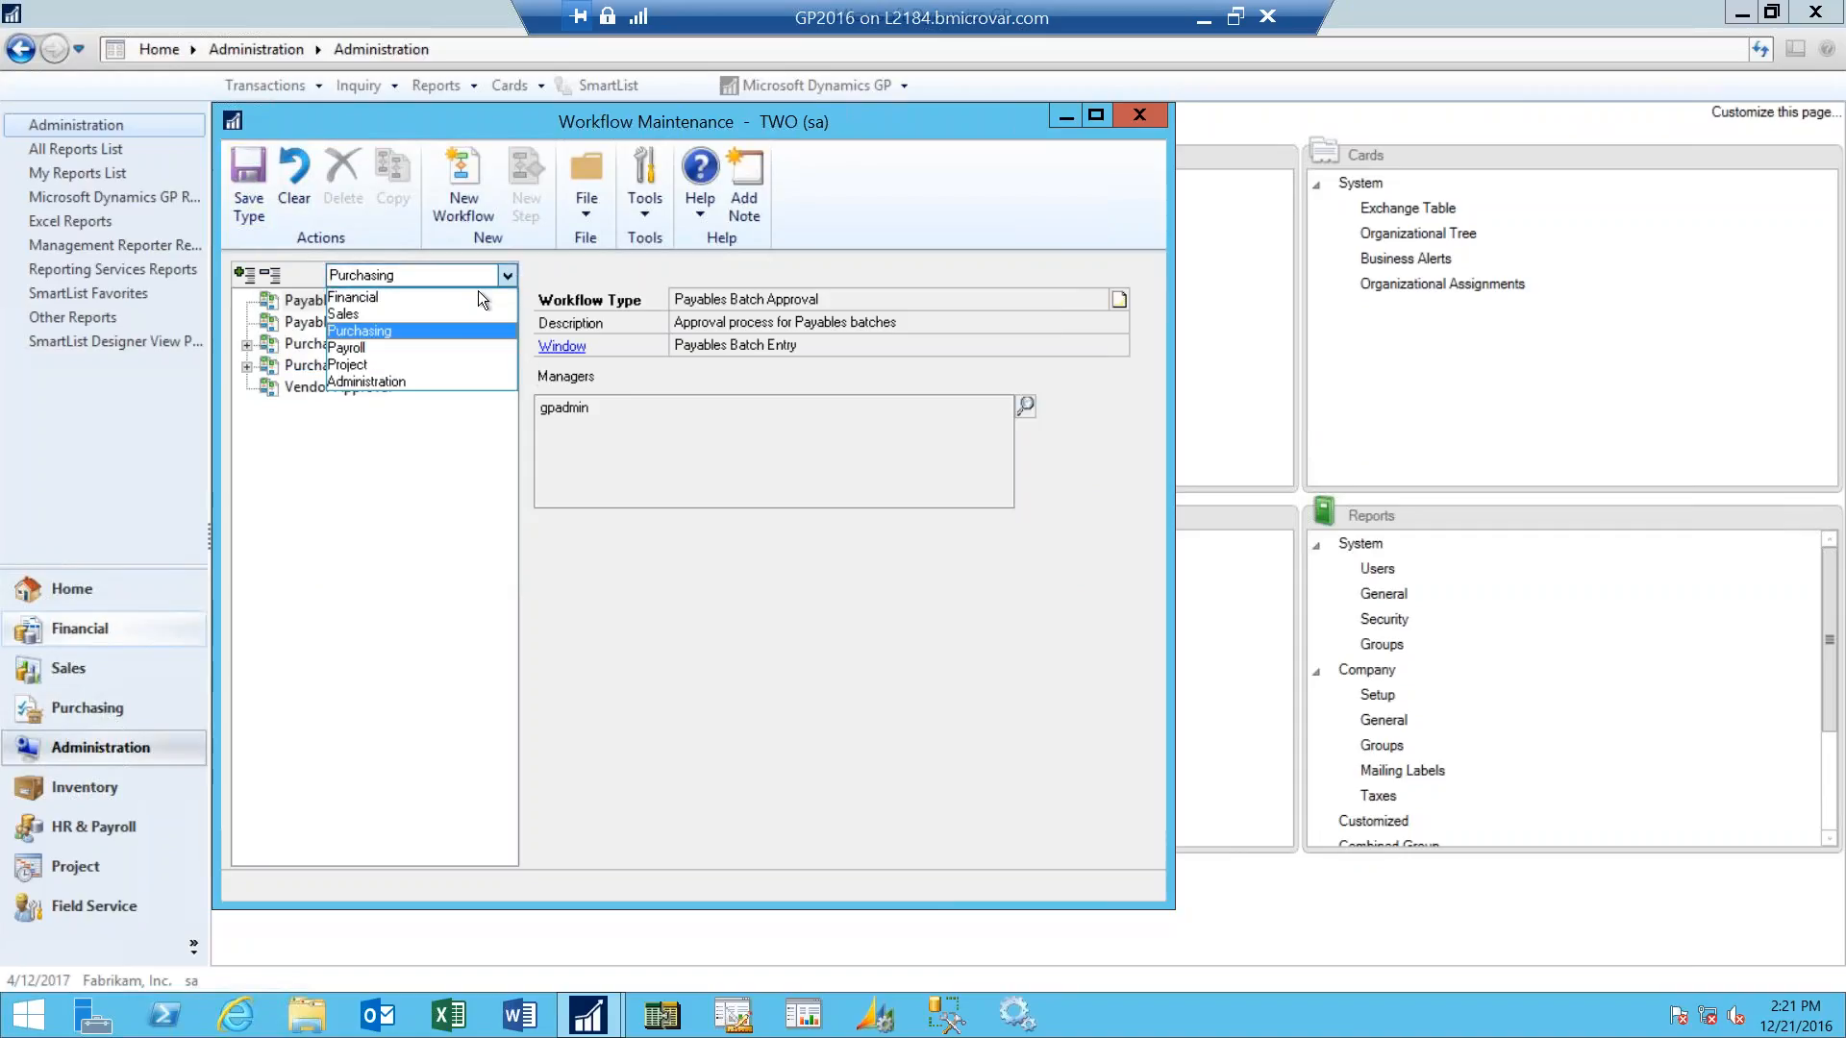
left_click(477, 294)
left_click(477, 275)
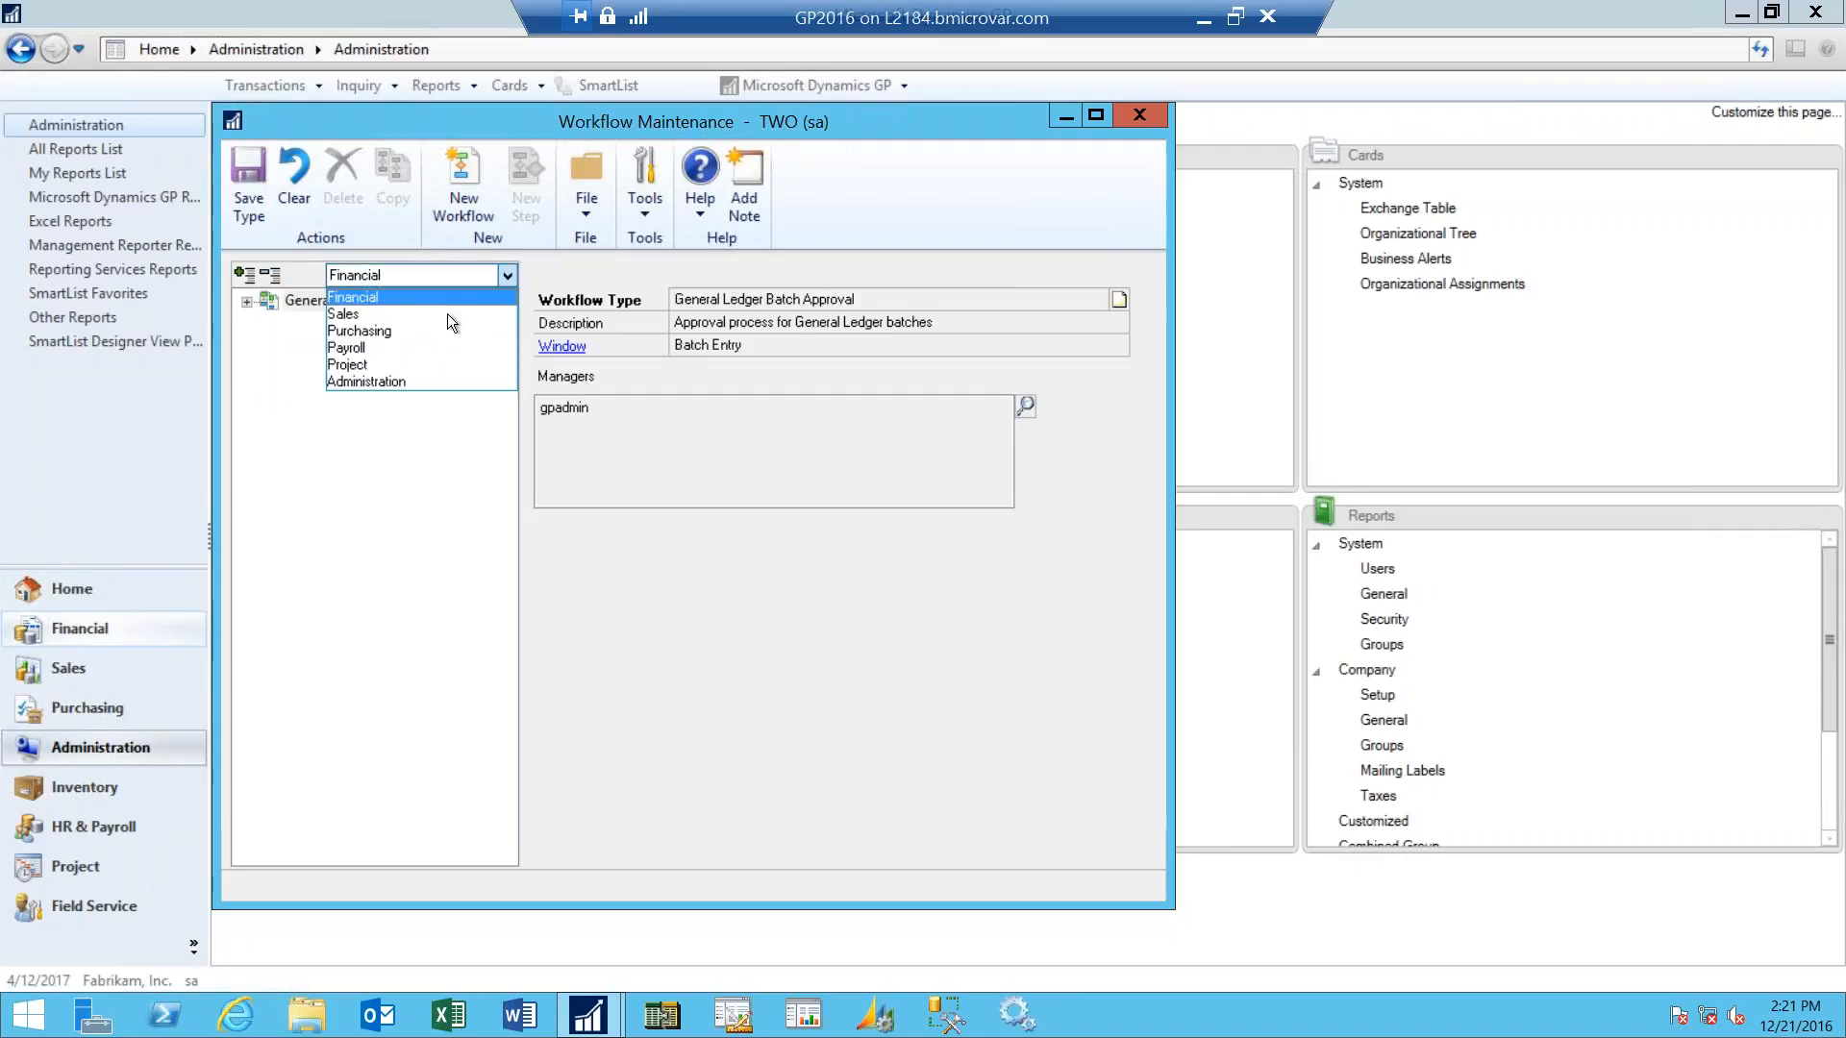
left_click(431, 329)
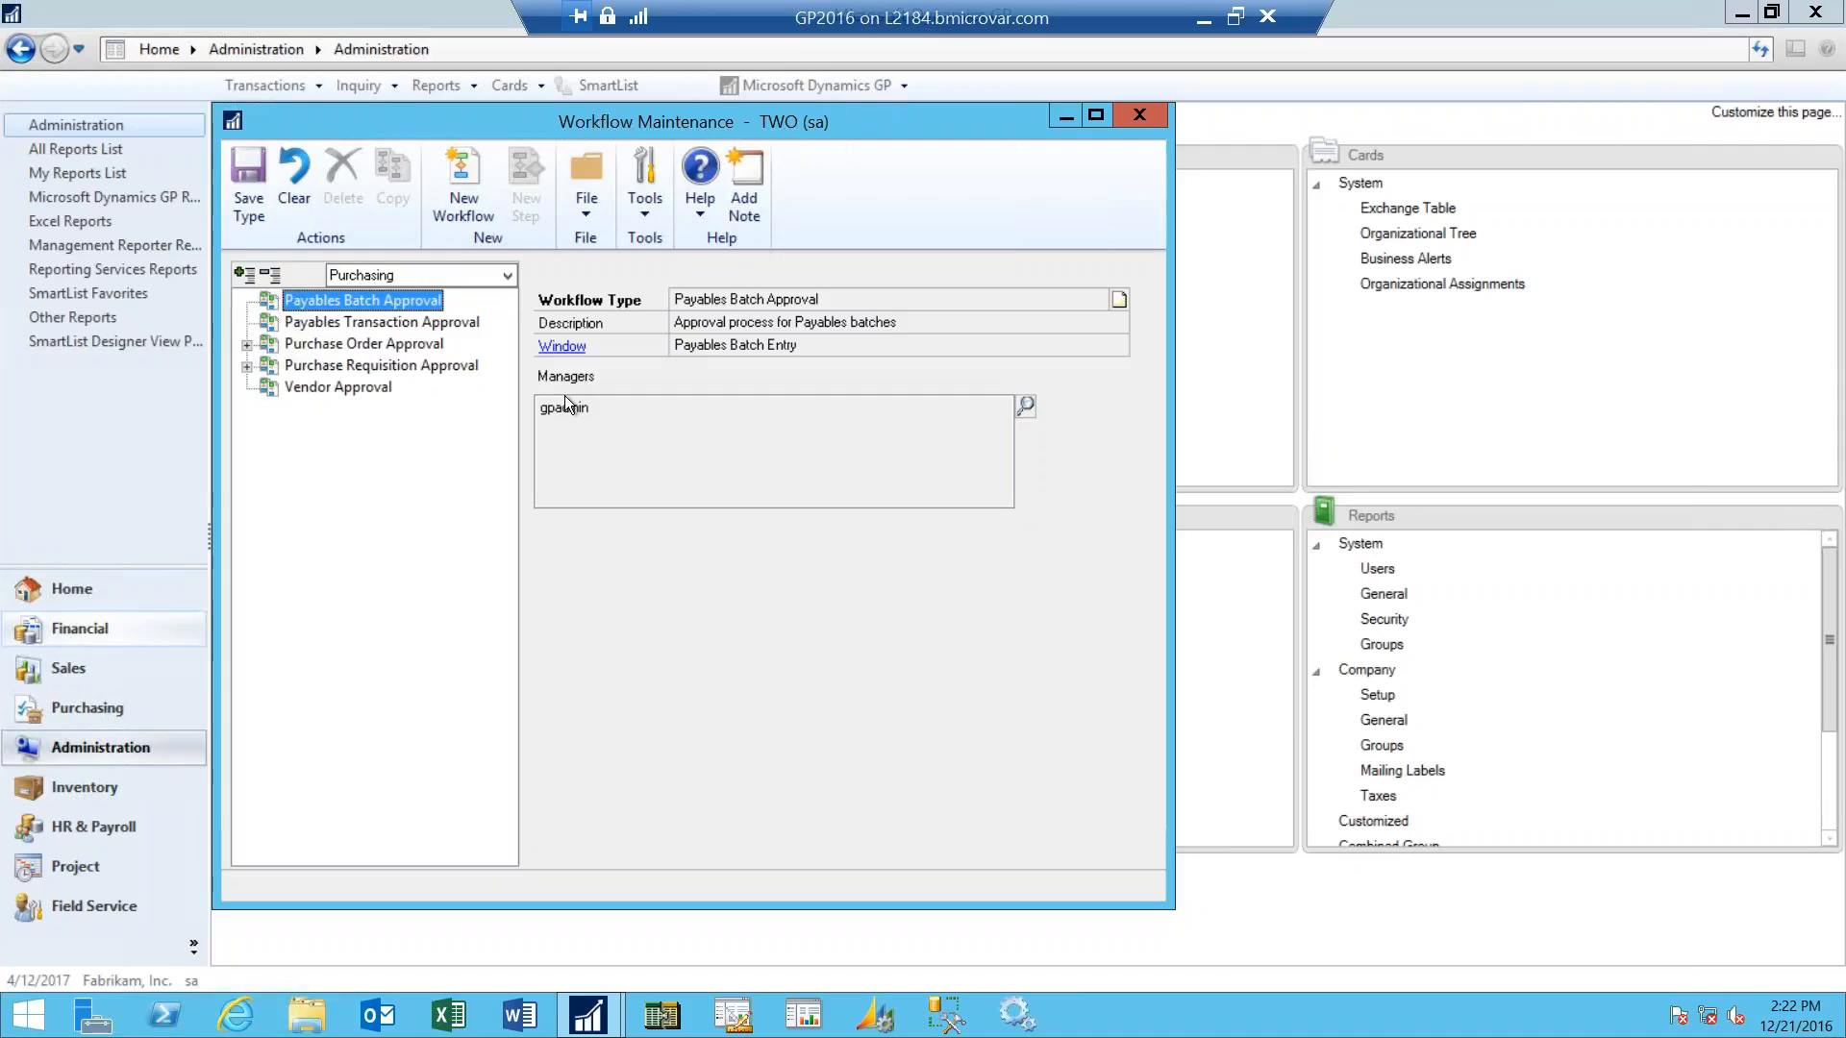
- Create a new workflow under Payables Batch Approval with the name and description "All Batches"
left_click(486, 169)
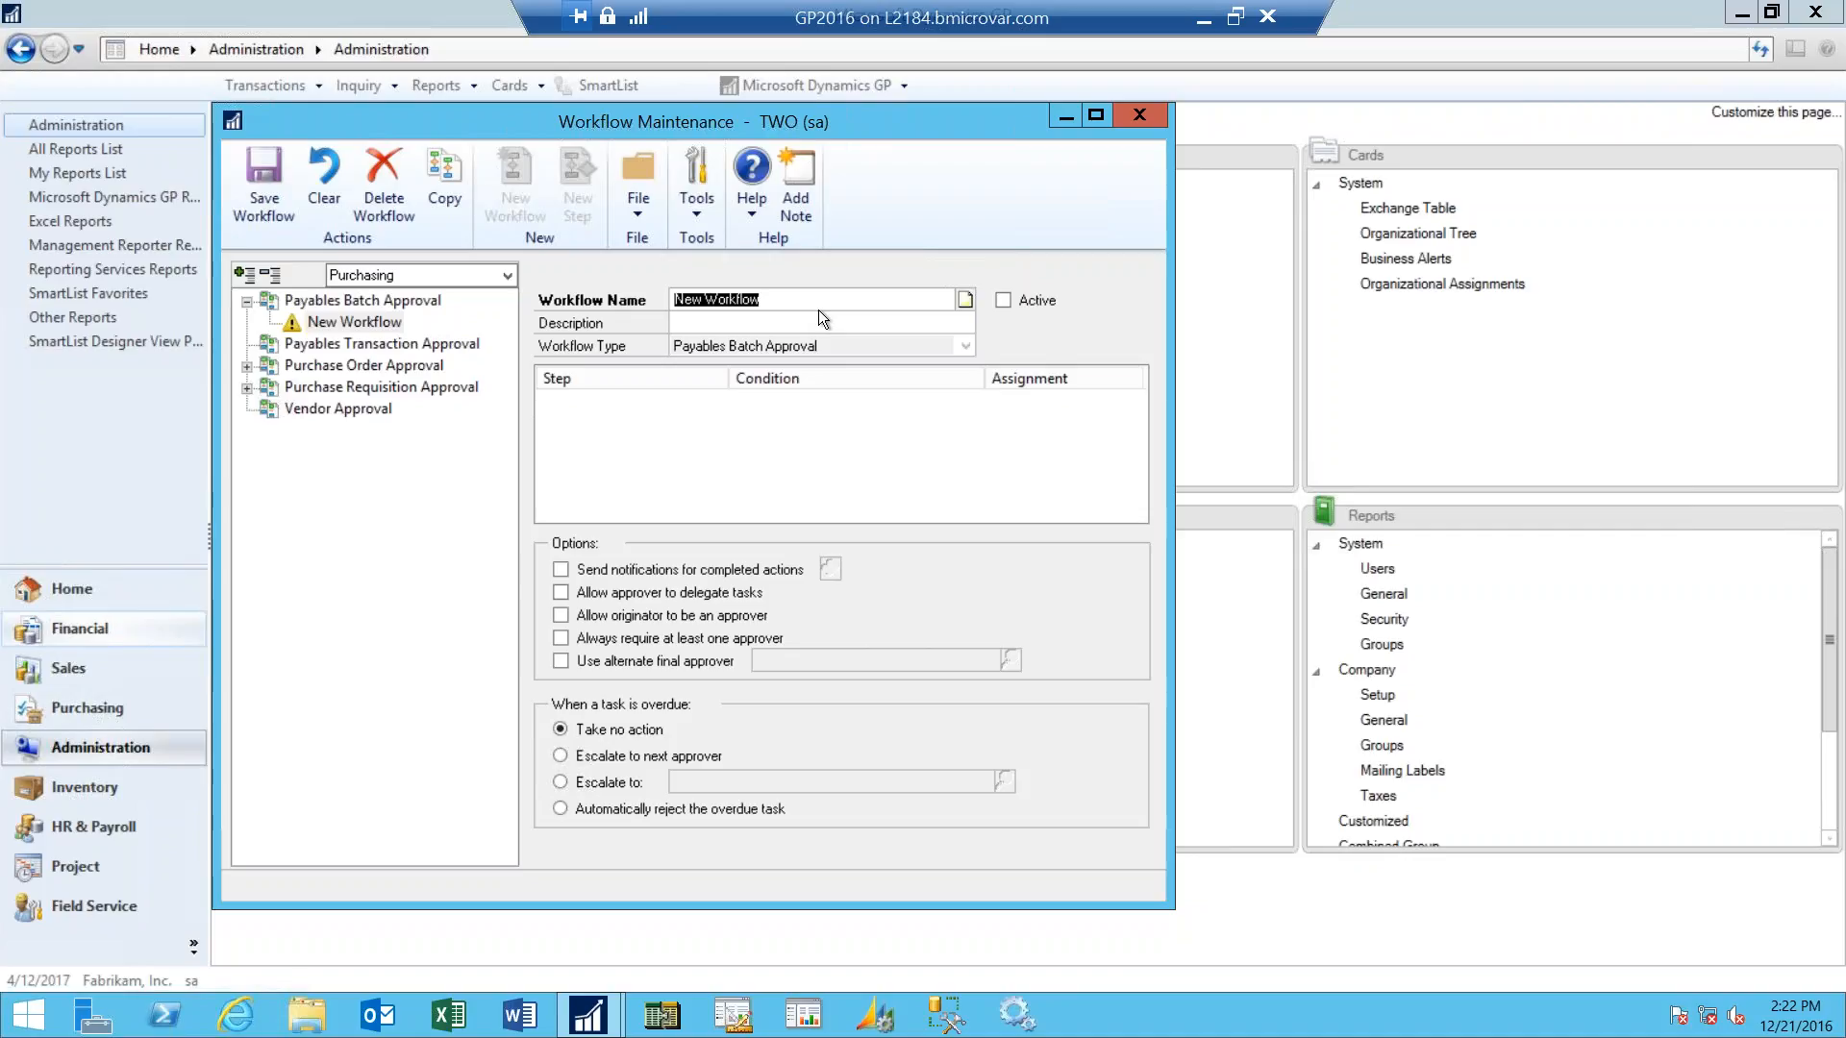
type("All Batches")
key("Tab")
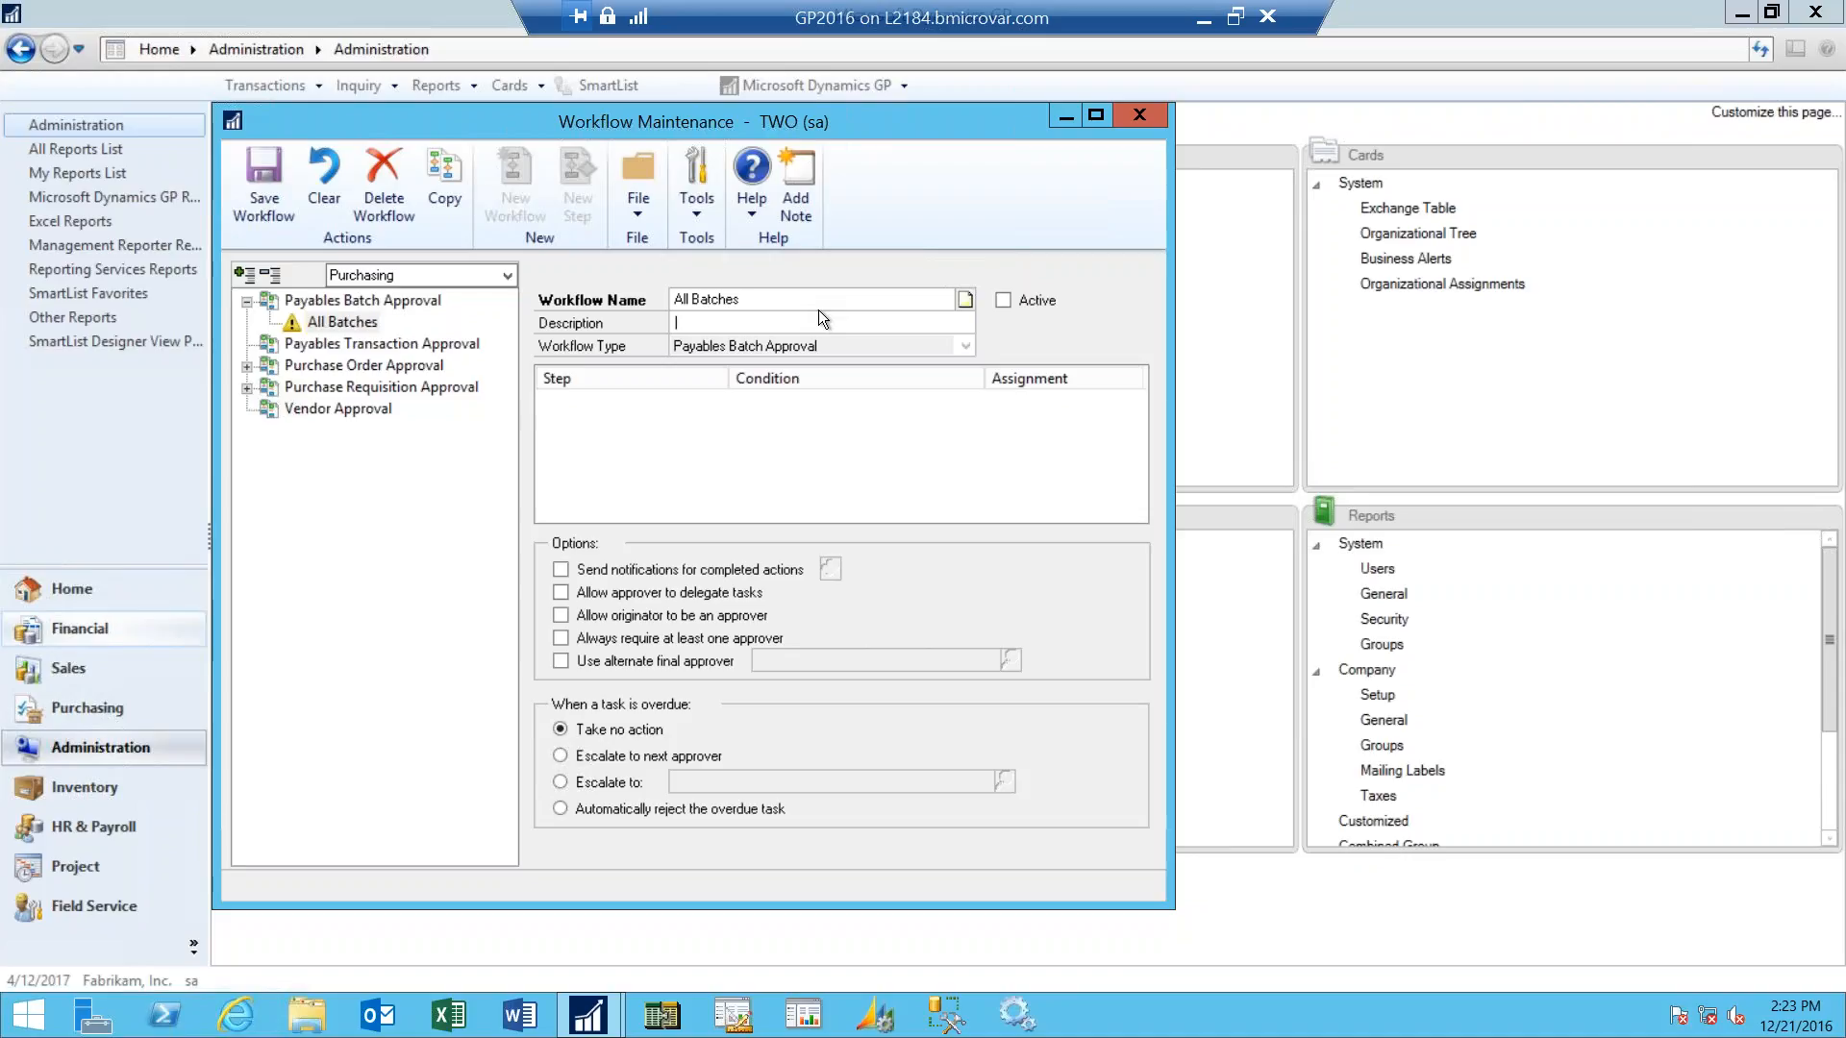
type("All Batches")
- Allow approvers to delegate tasks, allow the originator to be an approver, and always require at least one approver
left_click(562, 591)
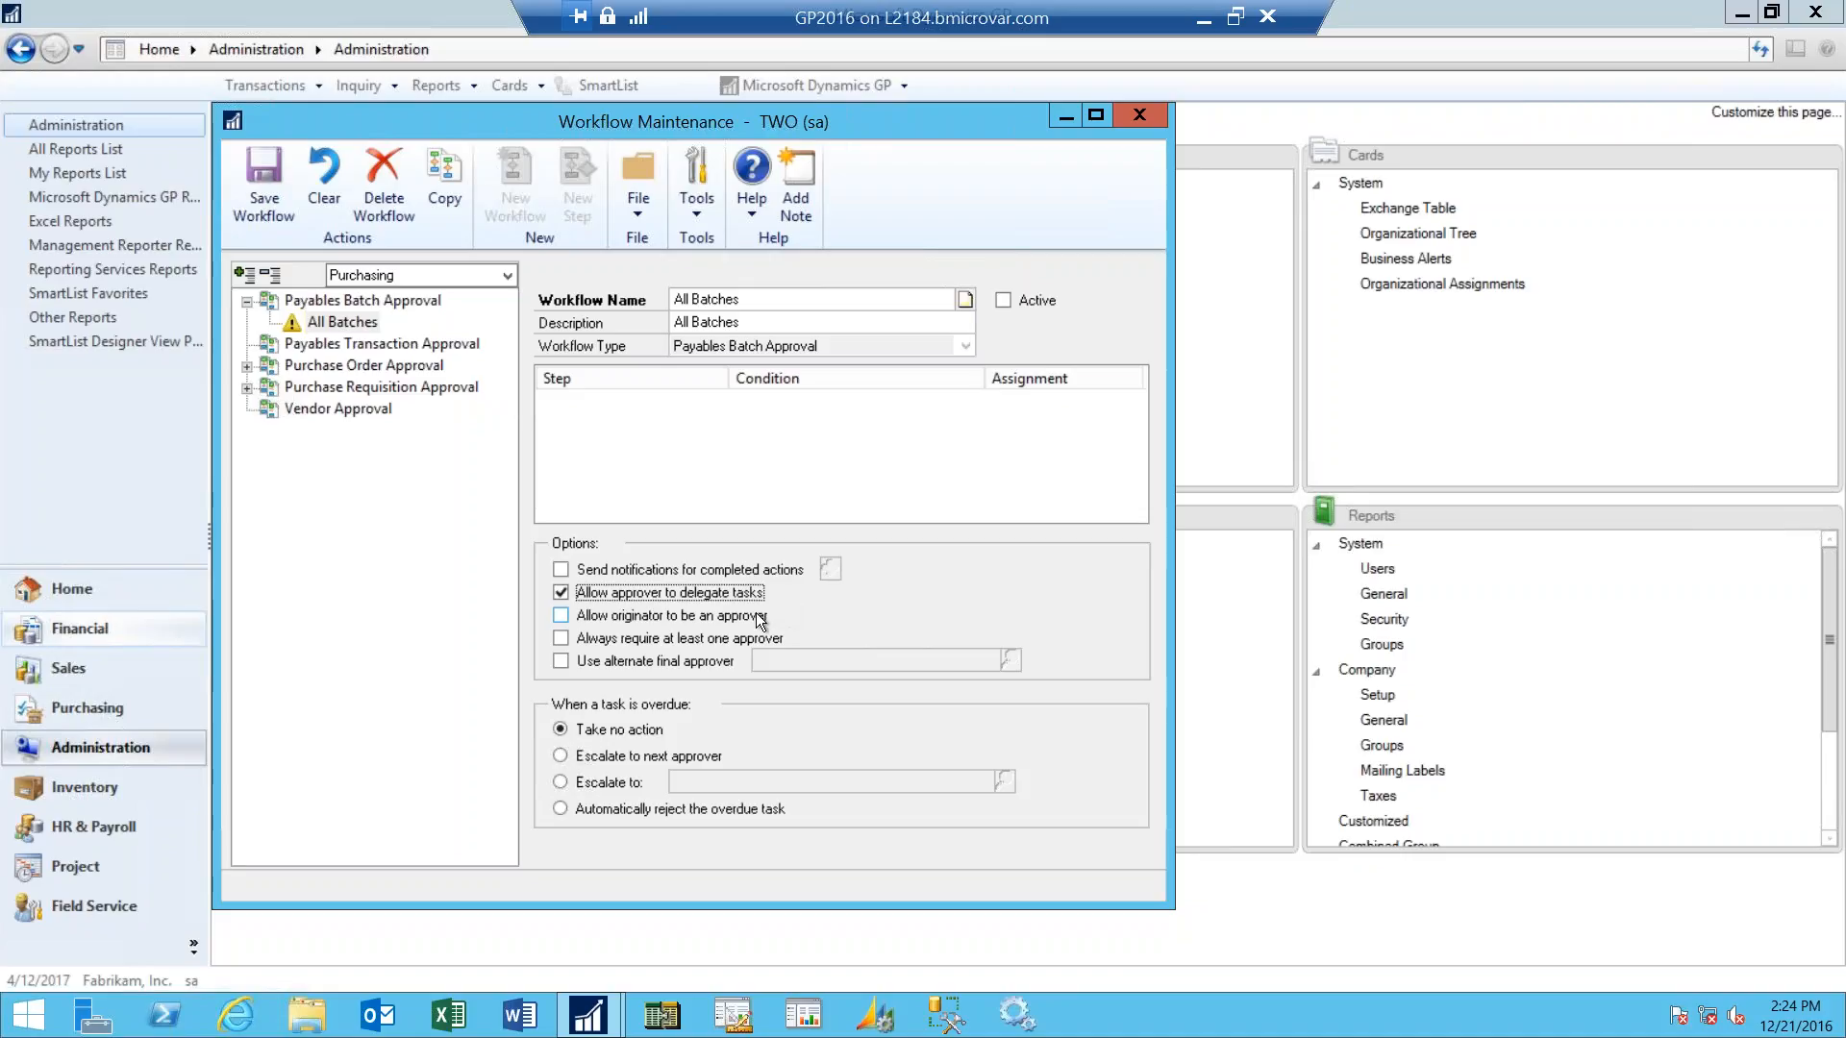
left_click(561, 615)
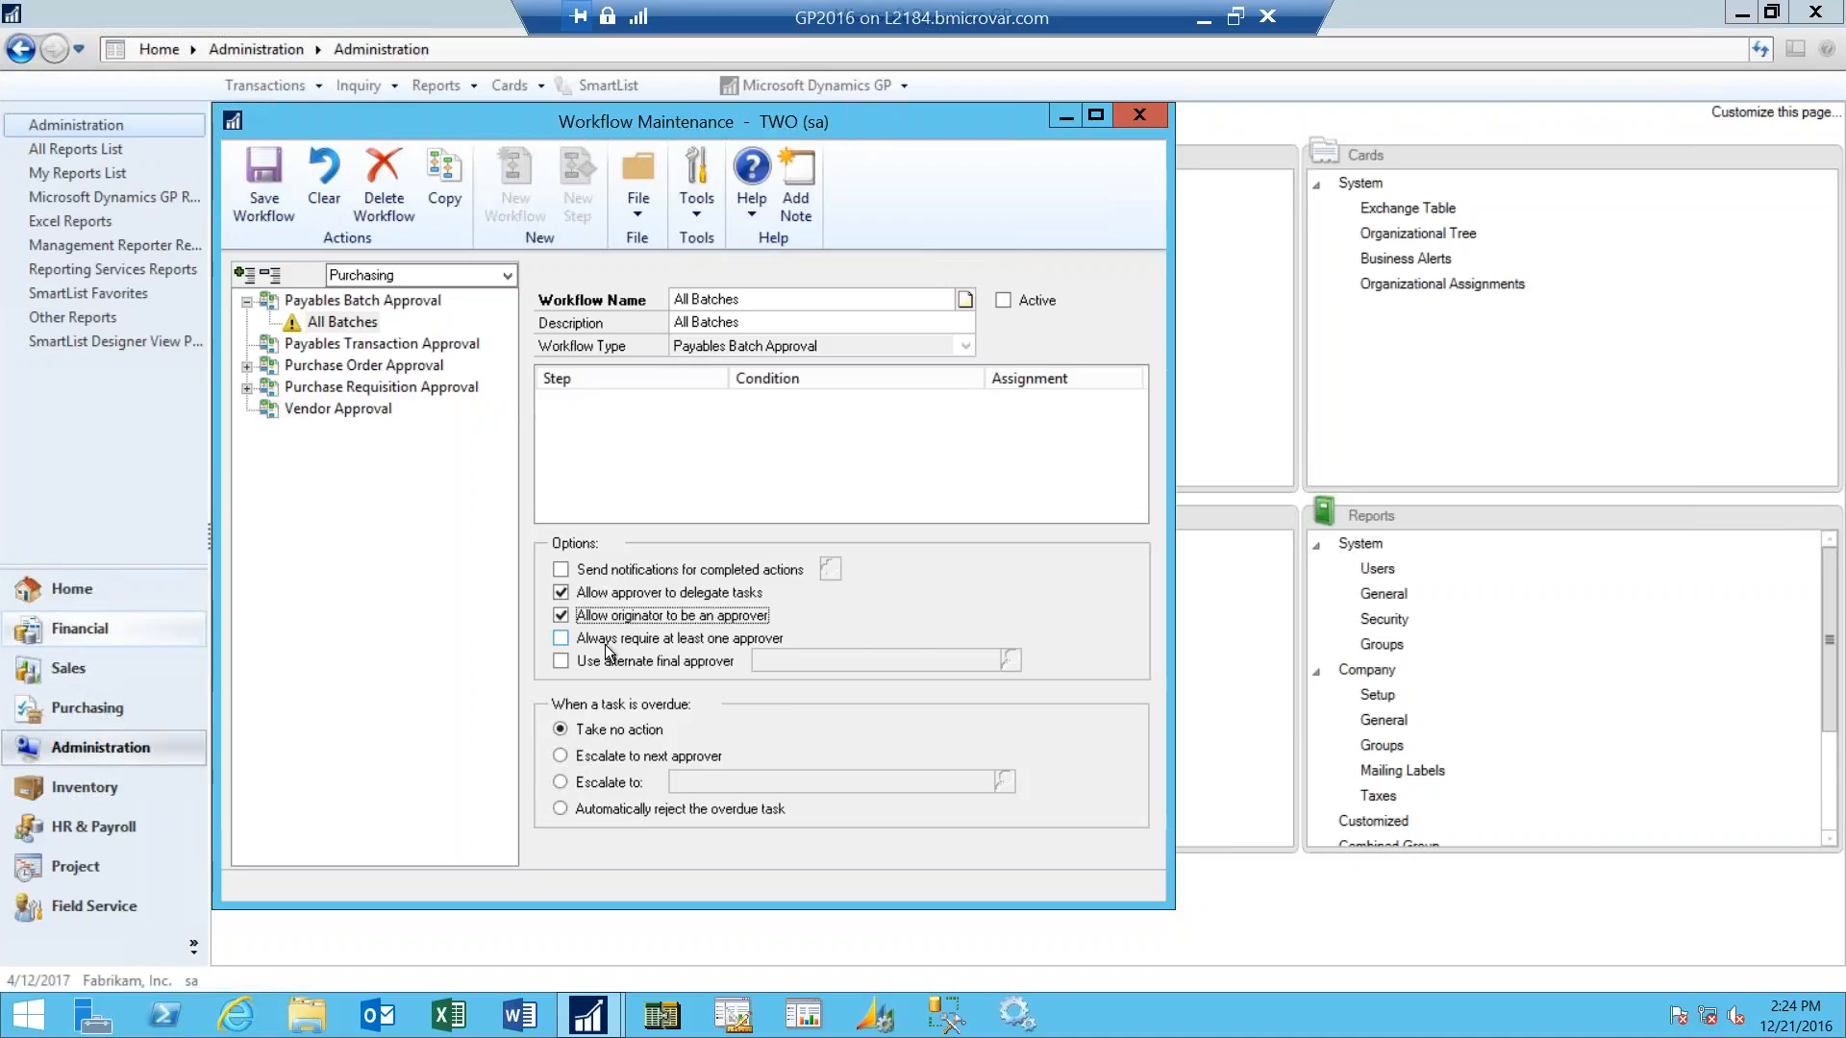
left_click(562, 640)
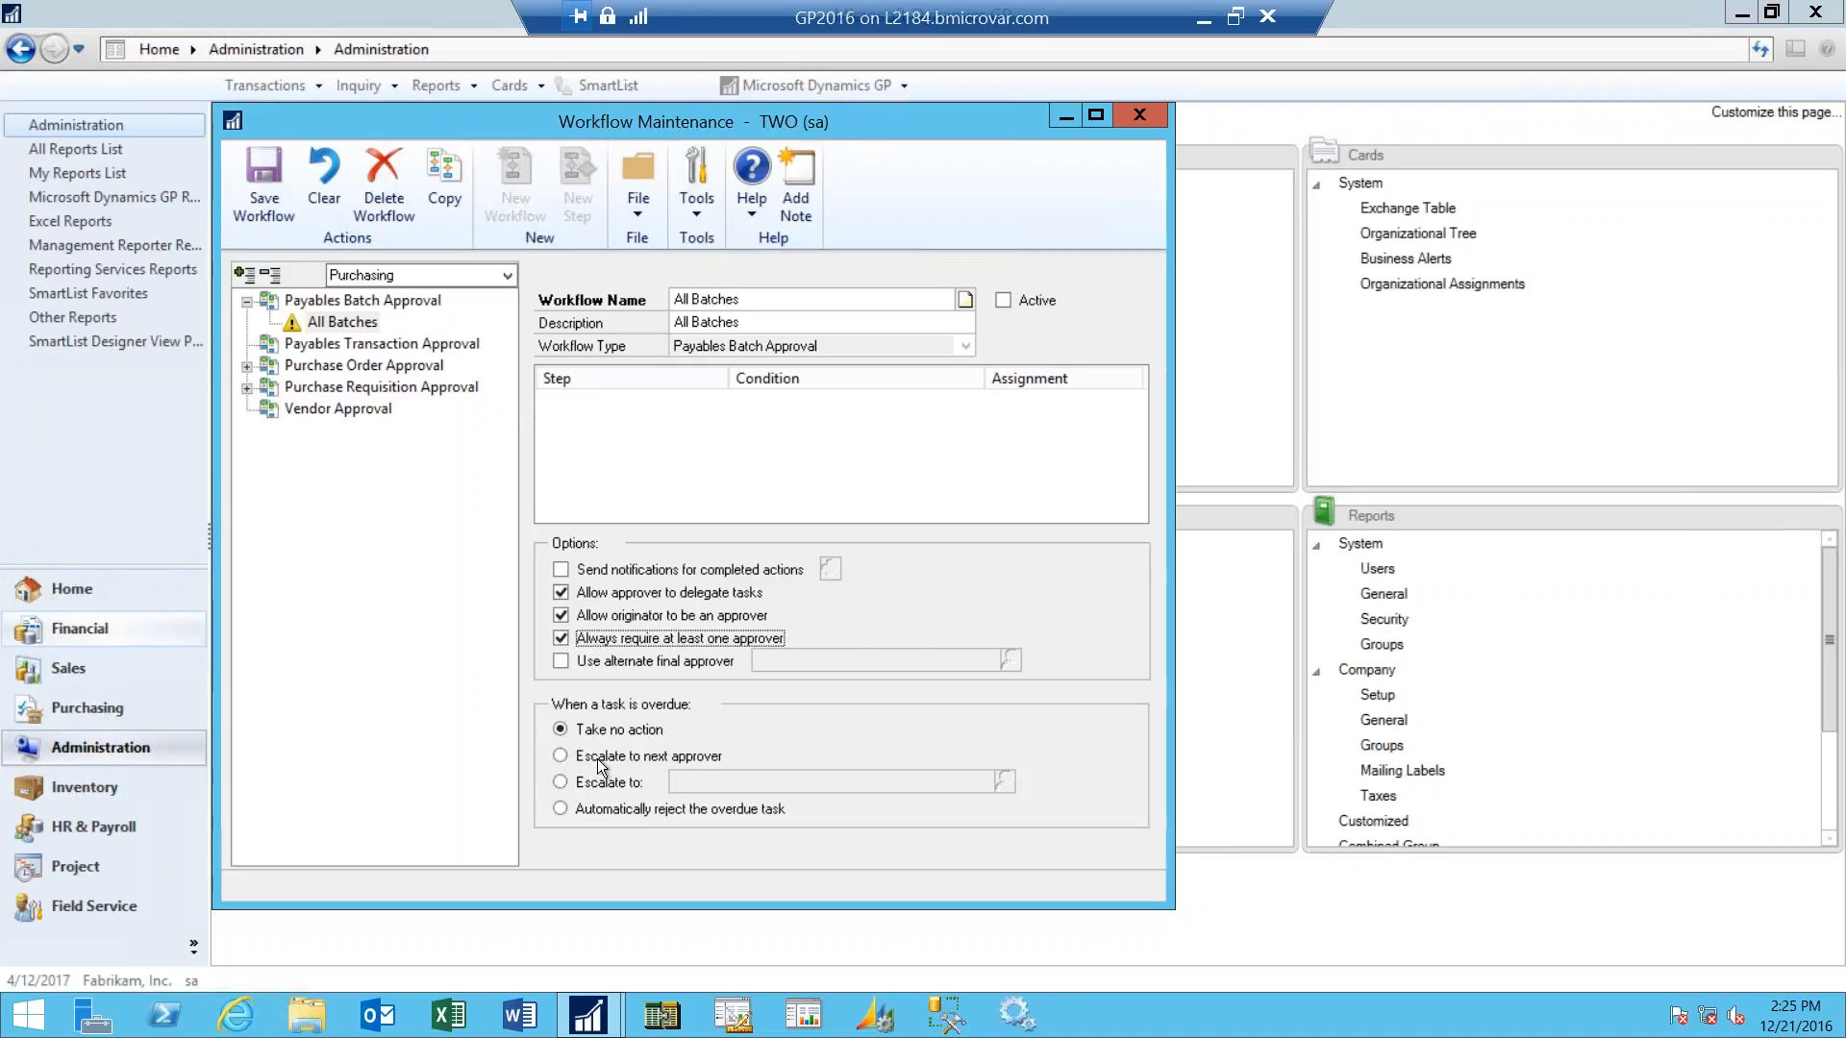
- Set overdue tasks to escalate to a specific user looked up under People and Groups, and save the All Batches workflow
left_click(561, 783)
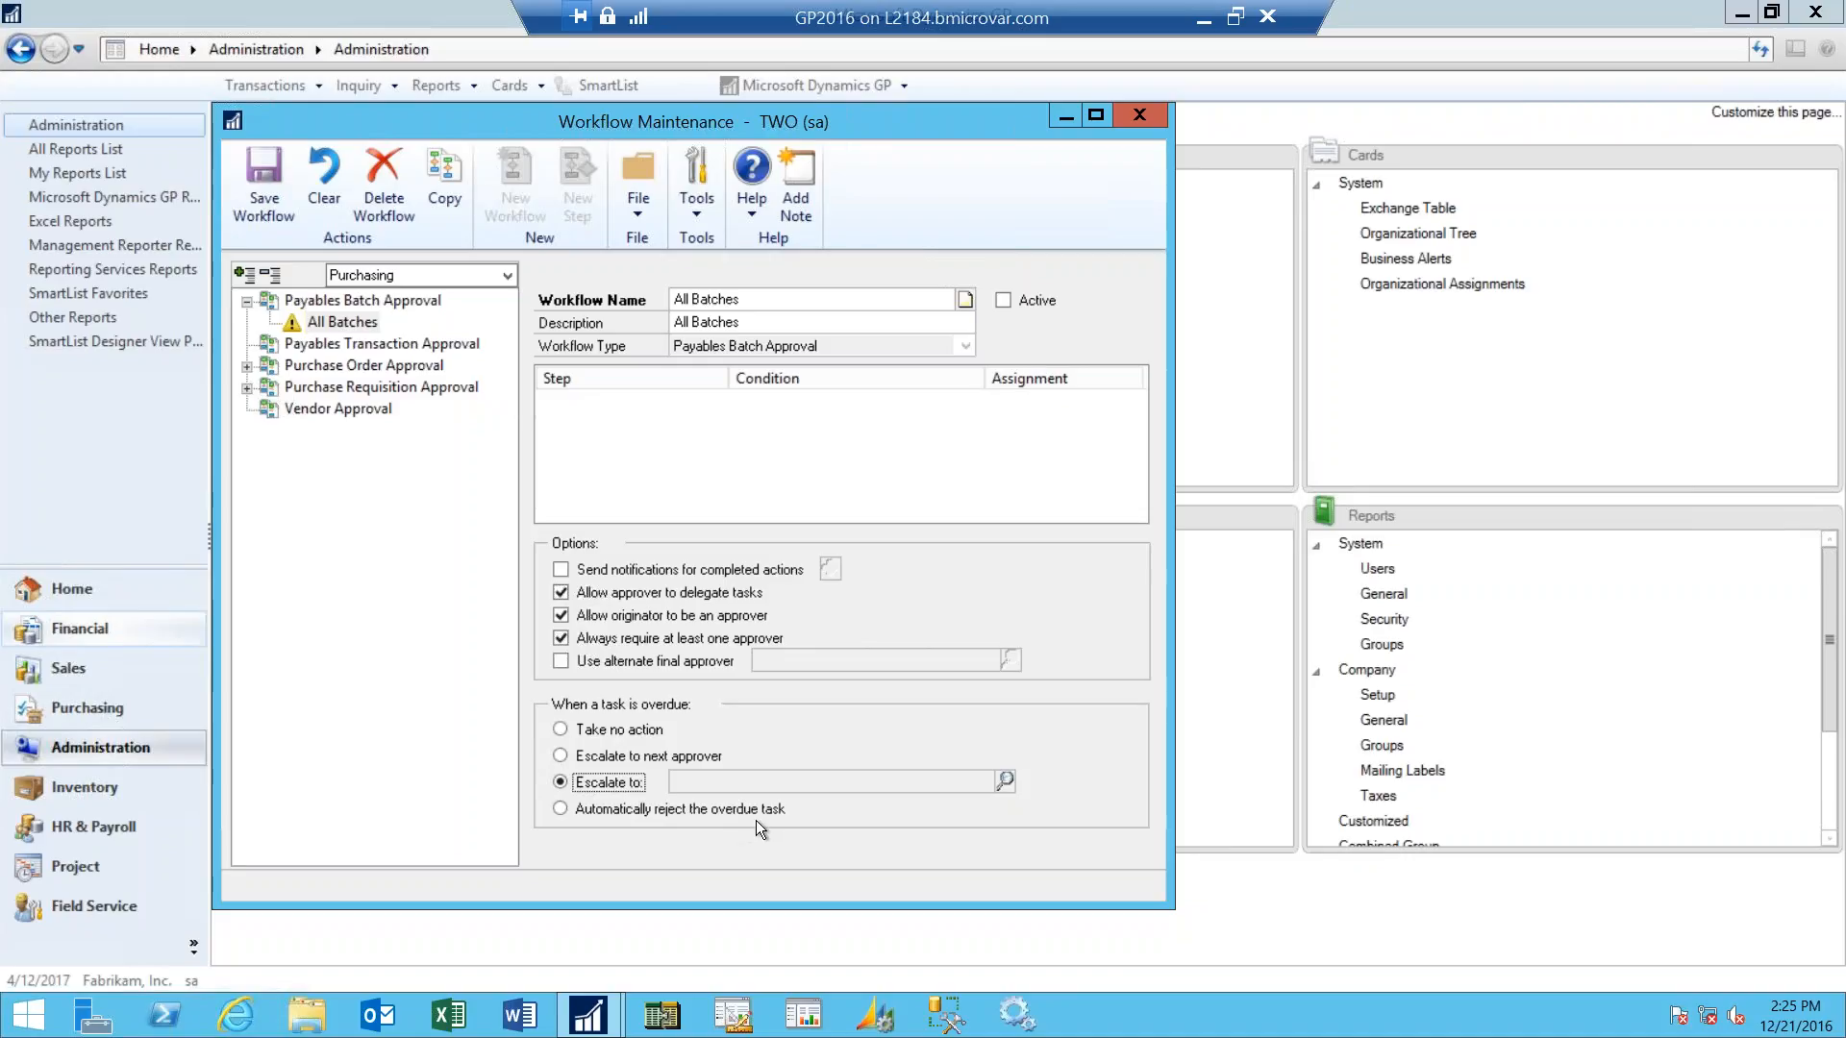
left_click(1006, 780)
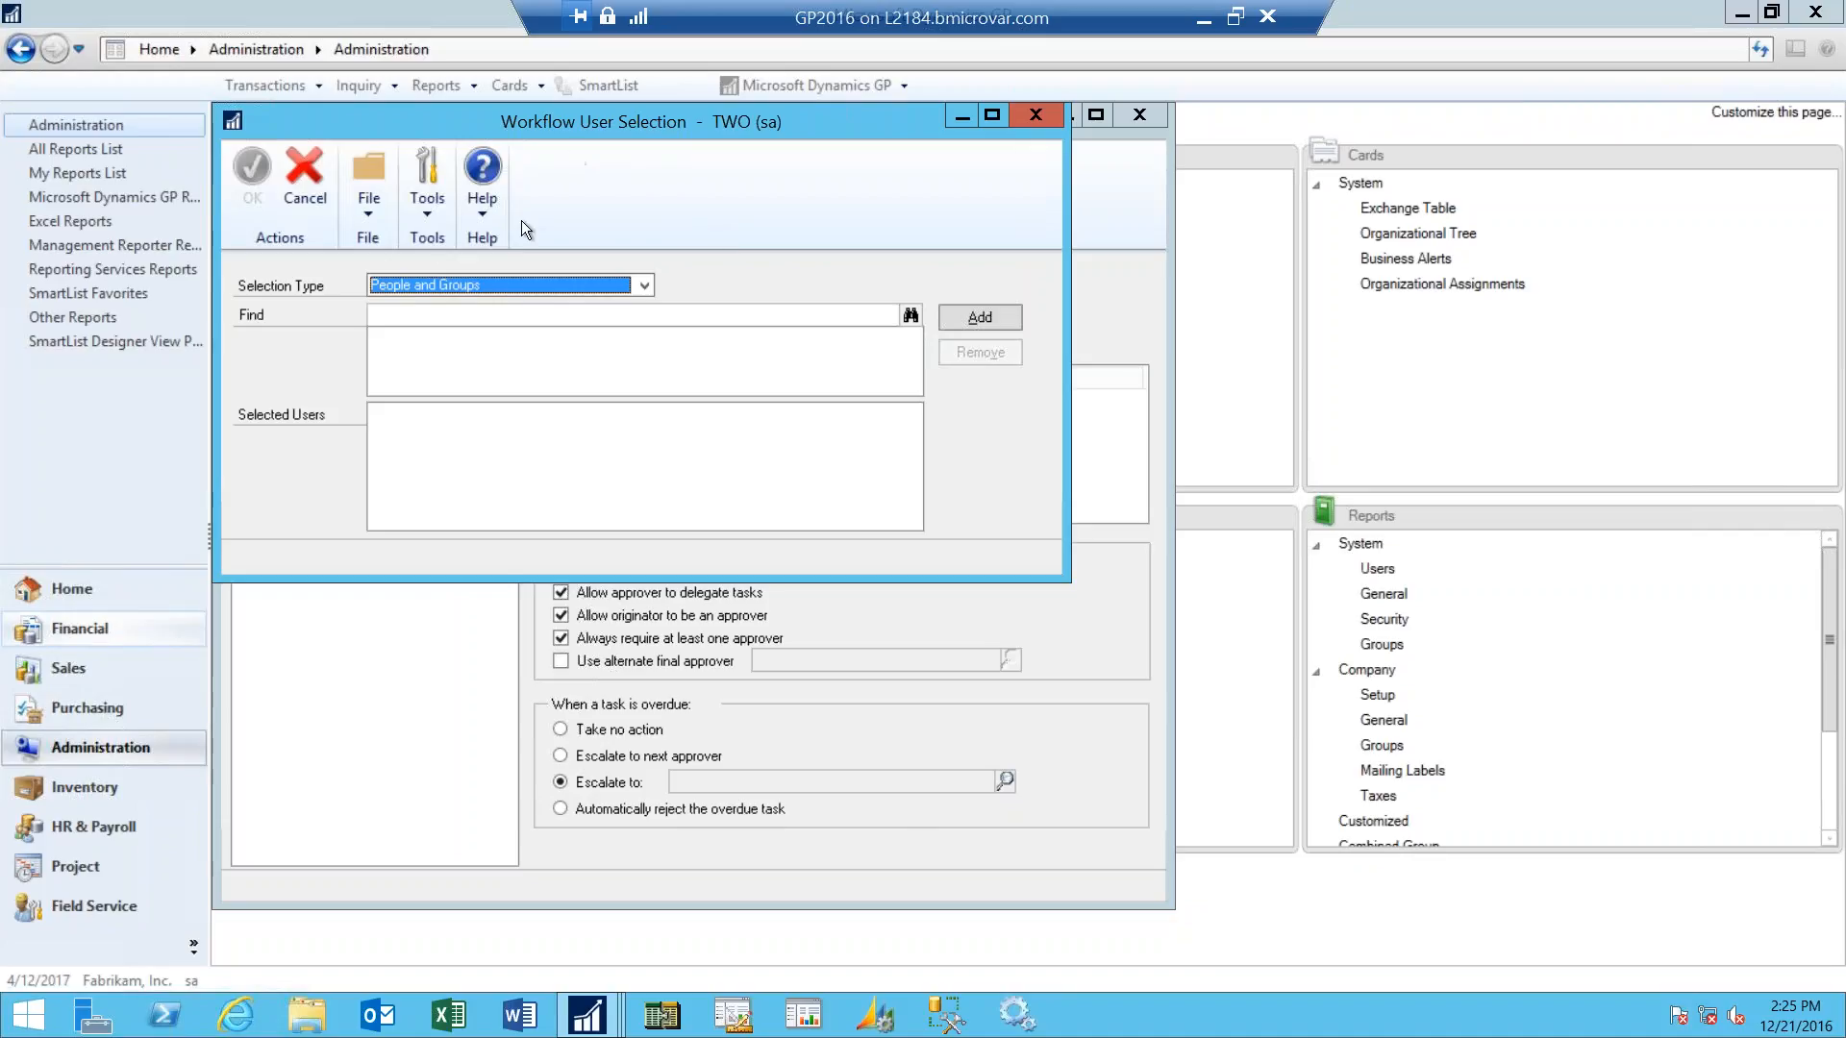
left_click(642, 286)
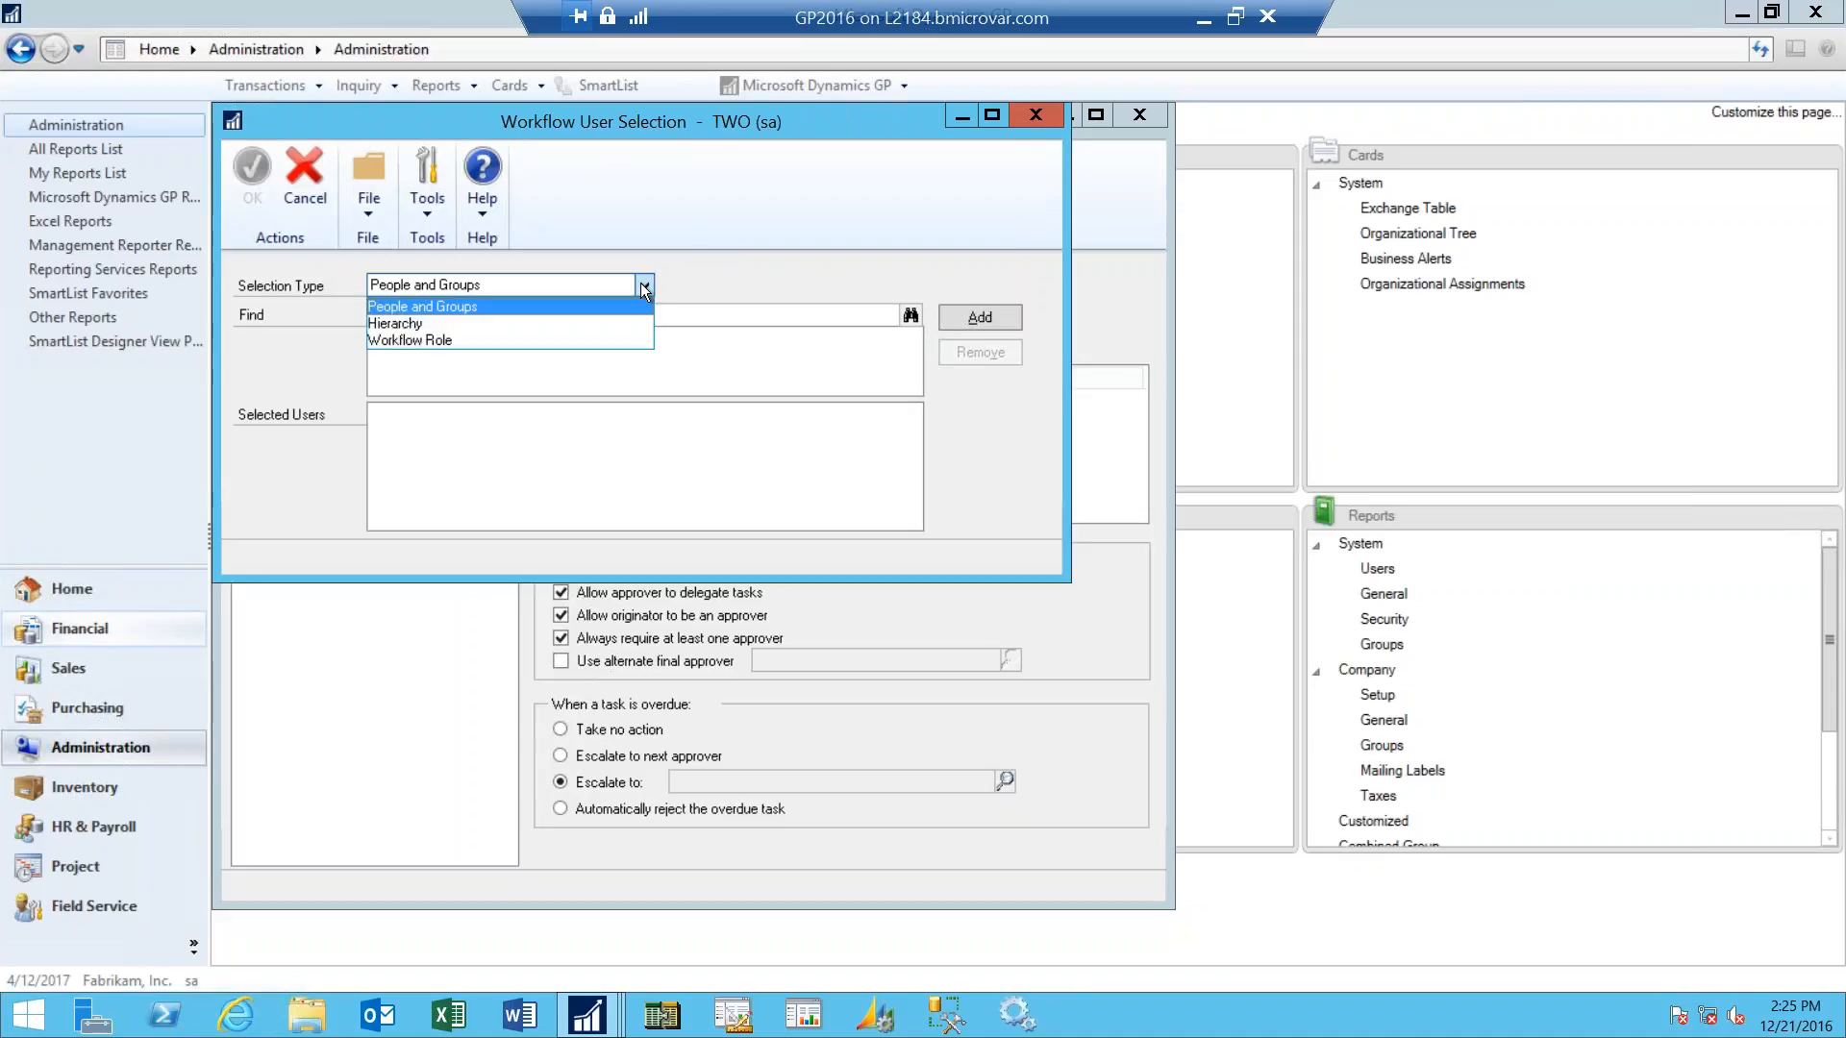
left_click(690, 281)
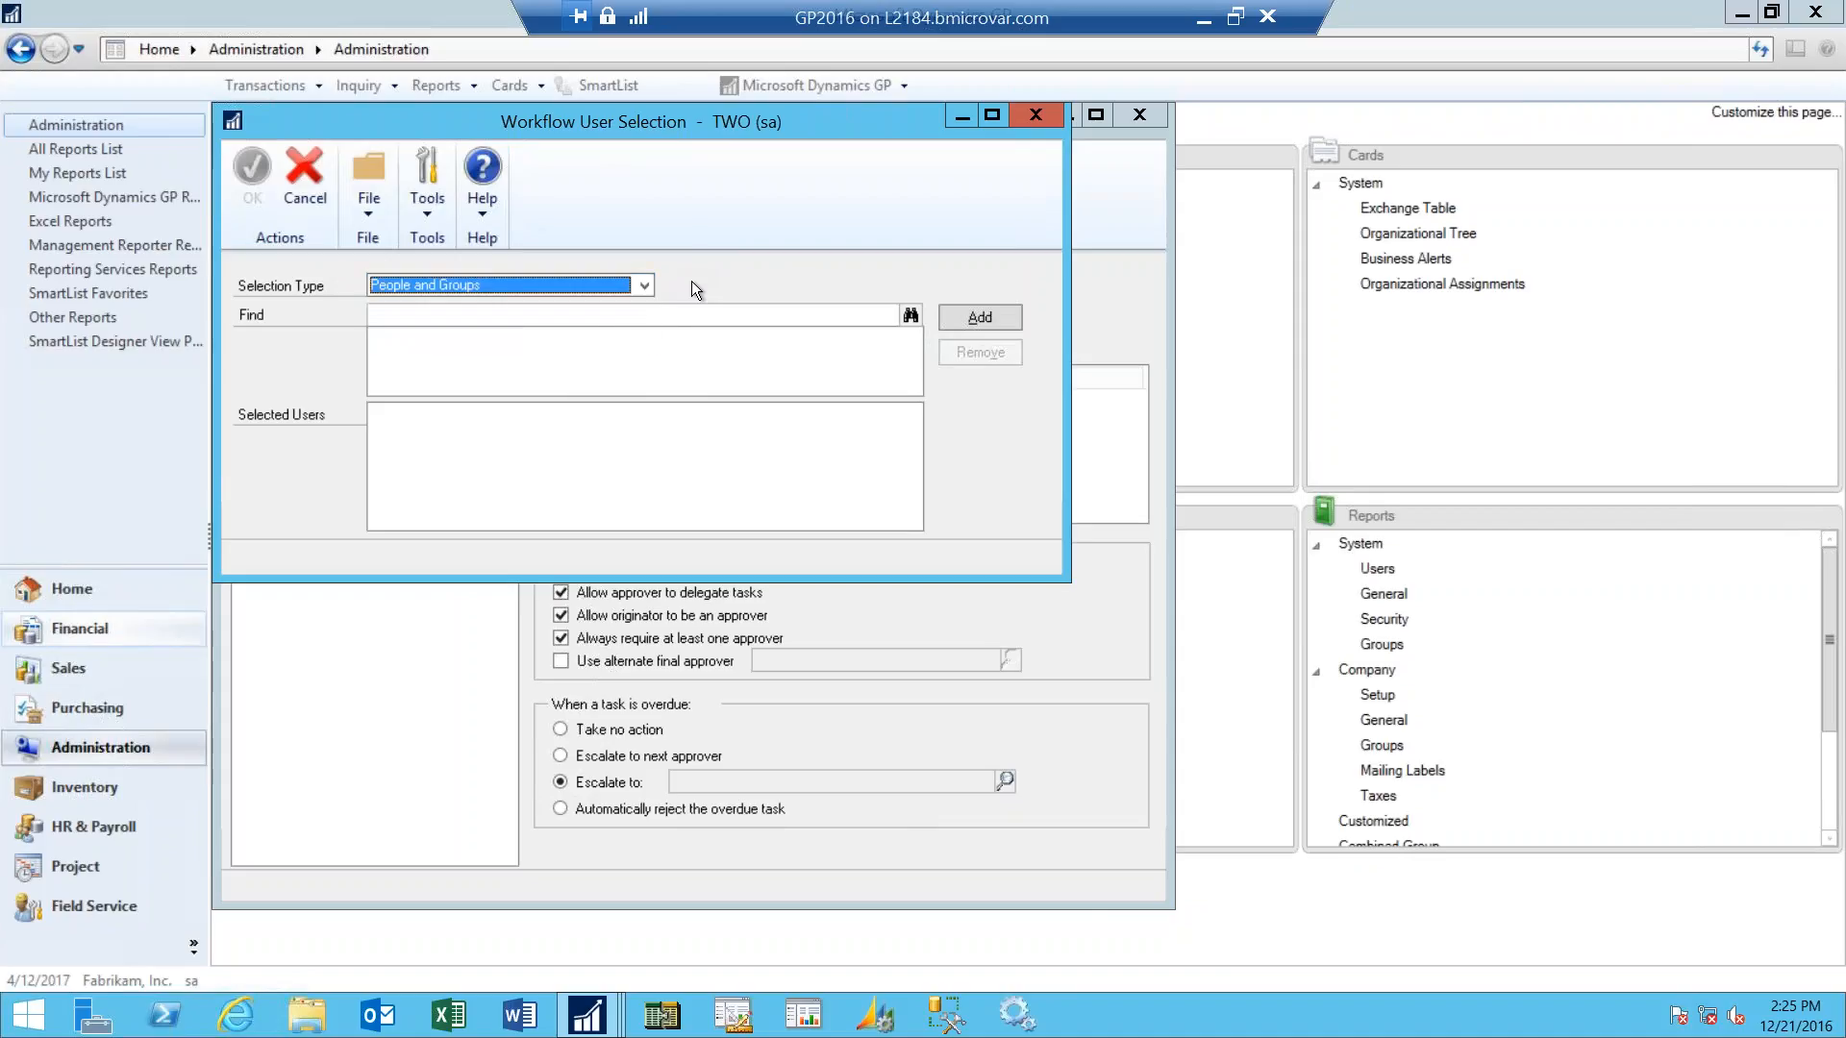
left_click(684, 319)
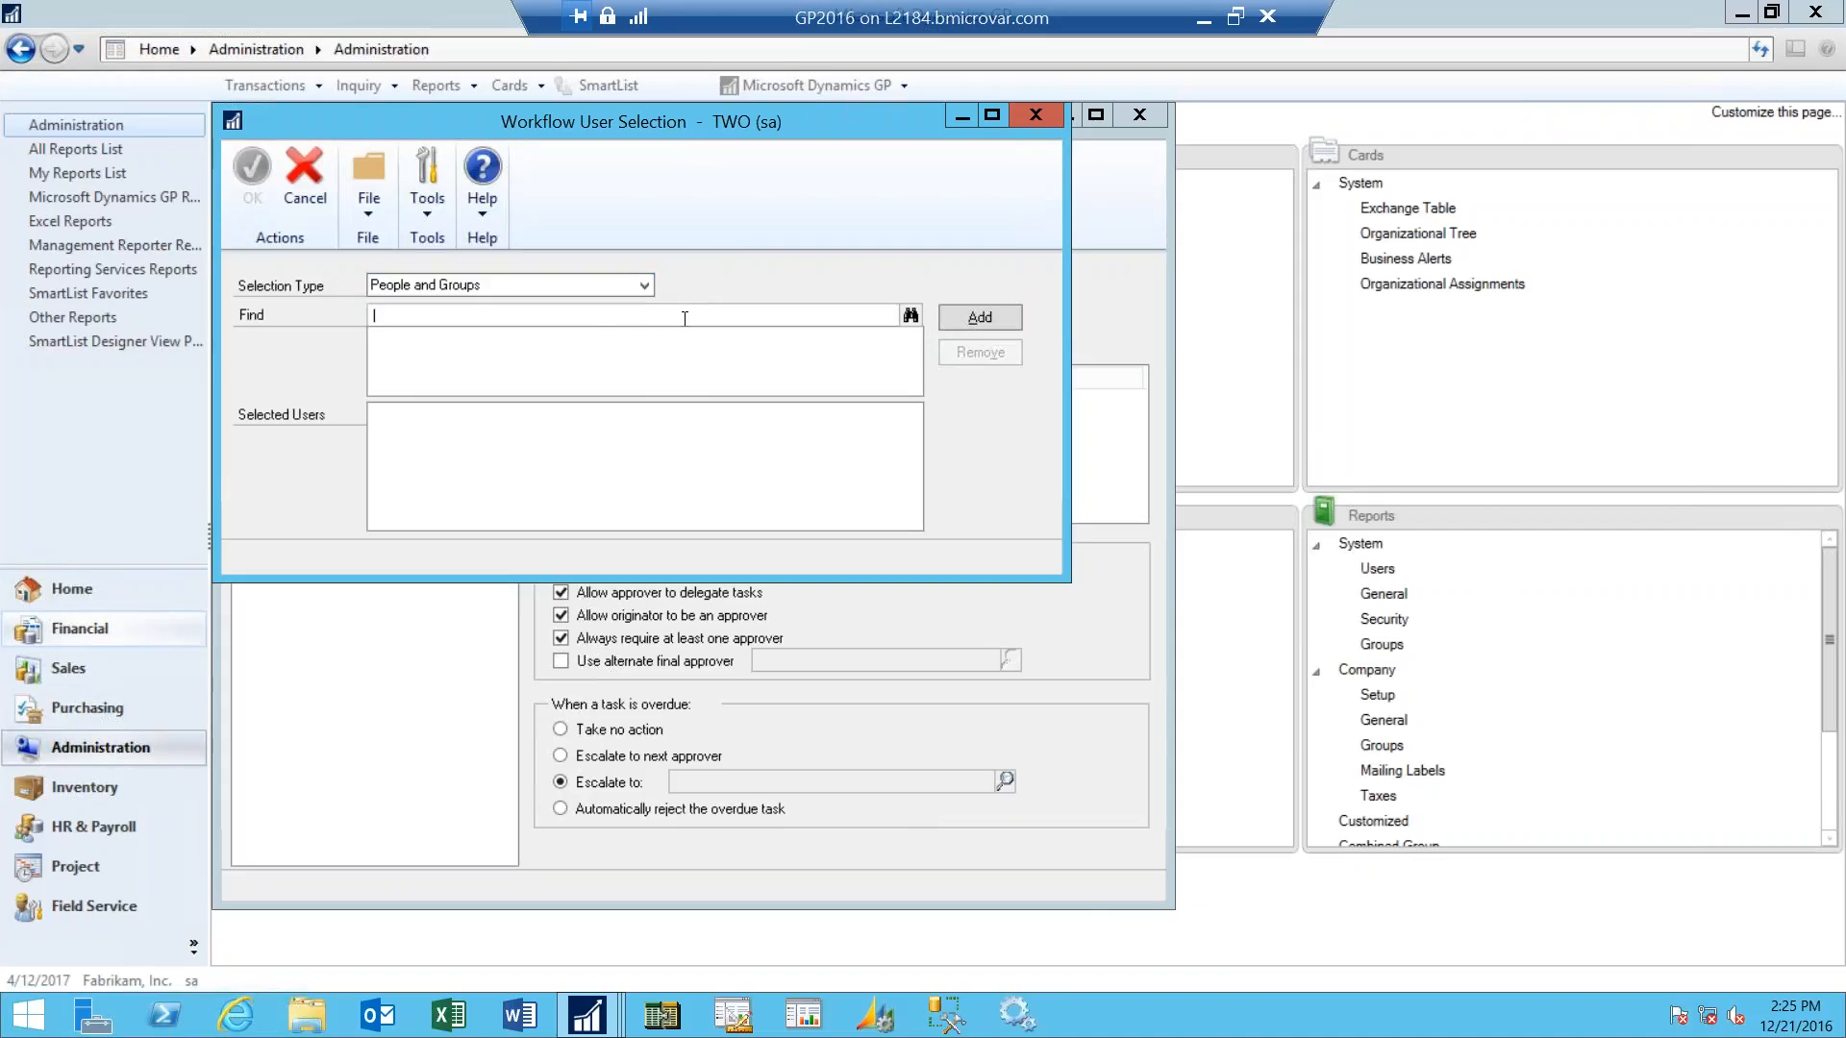
type("sandy")
key("Tab")
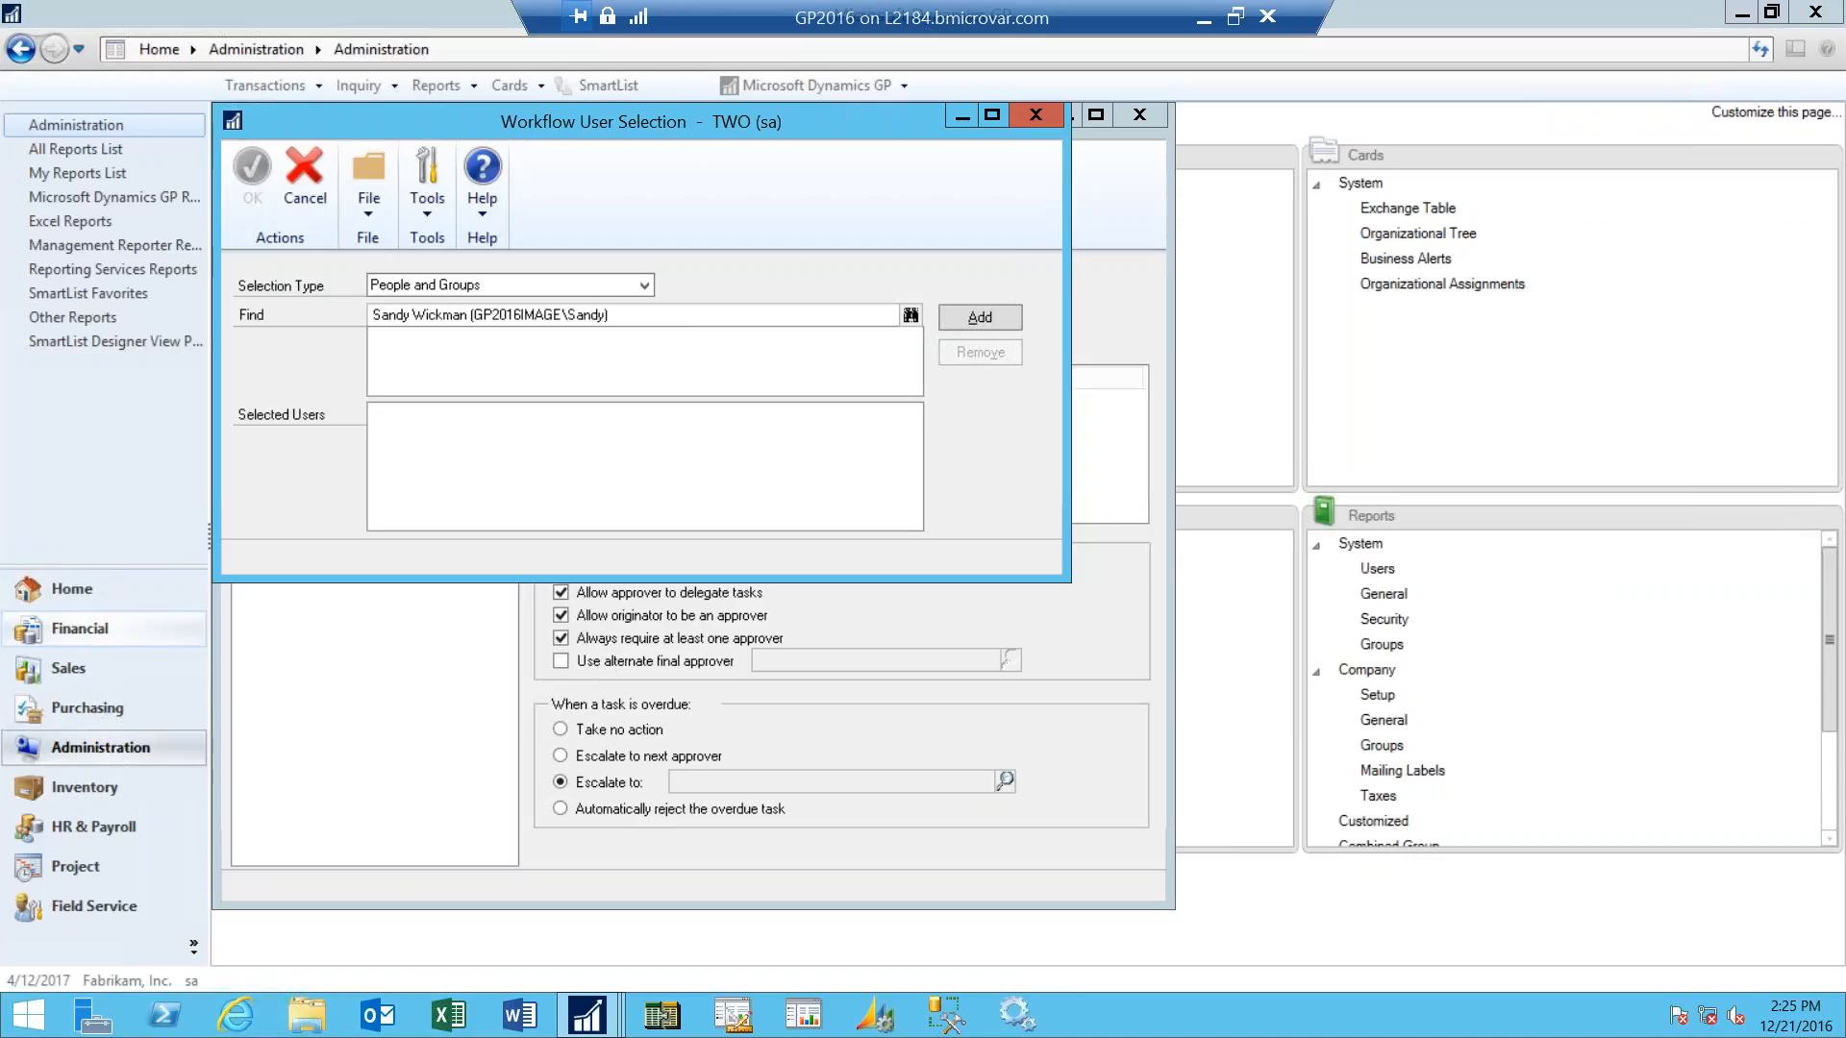
left_click(961, 318)
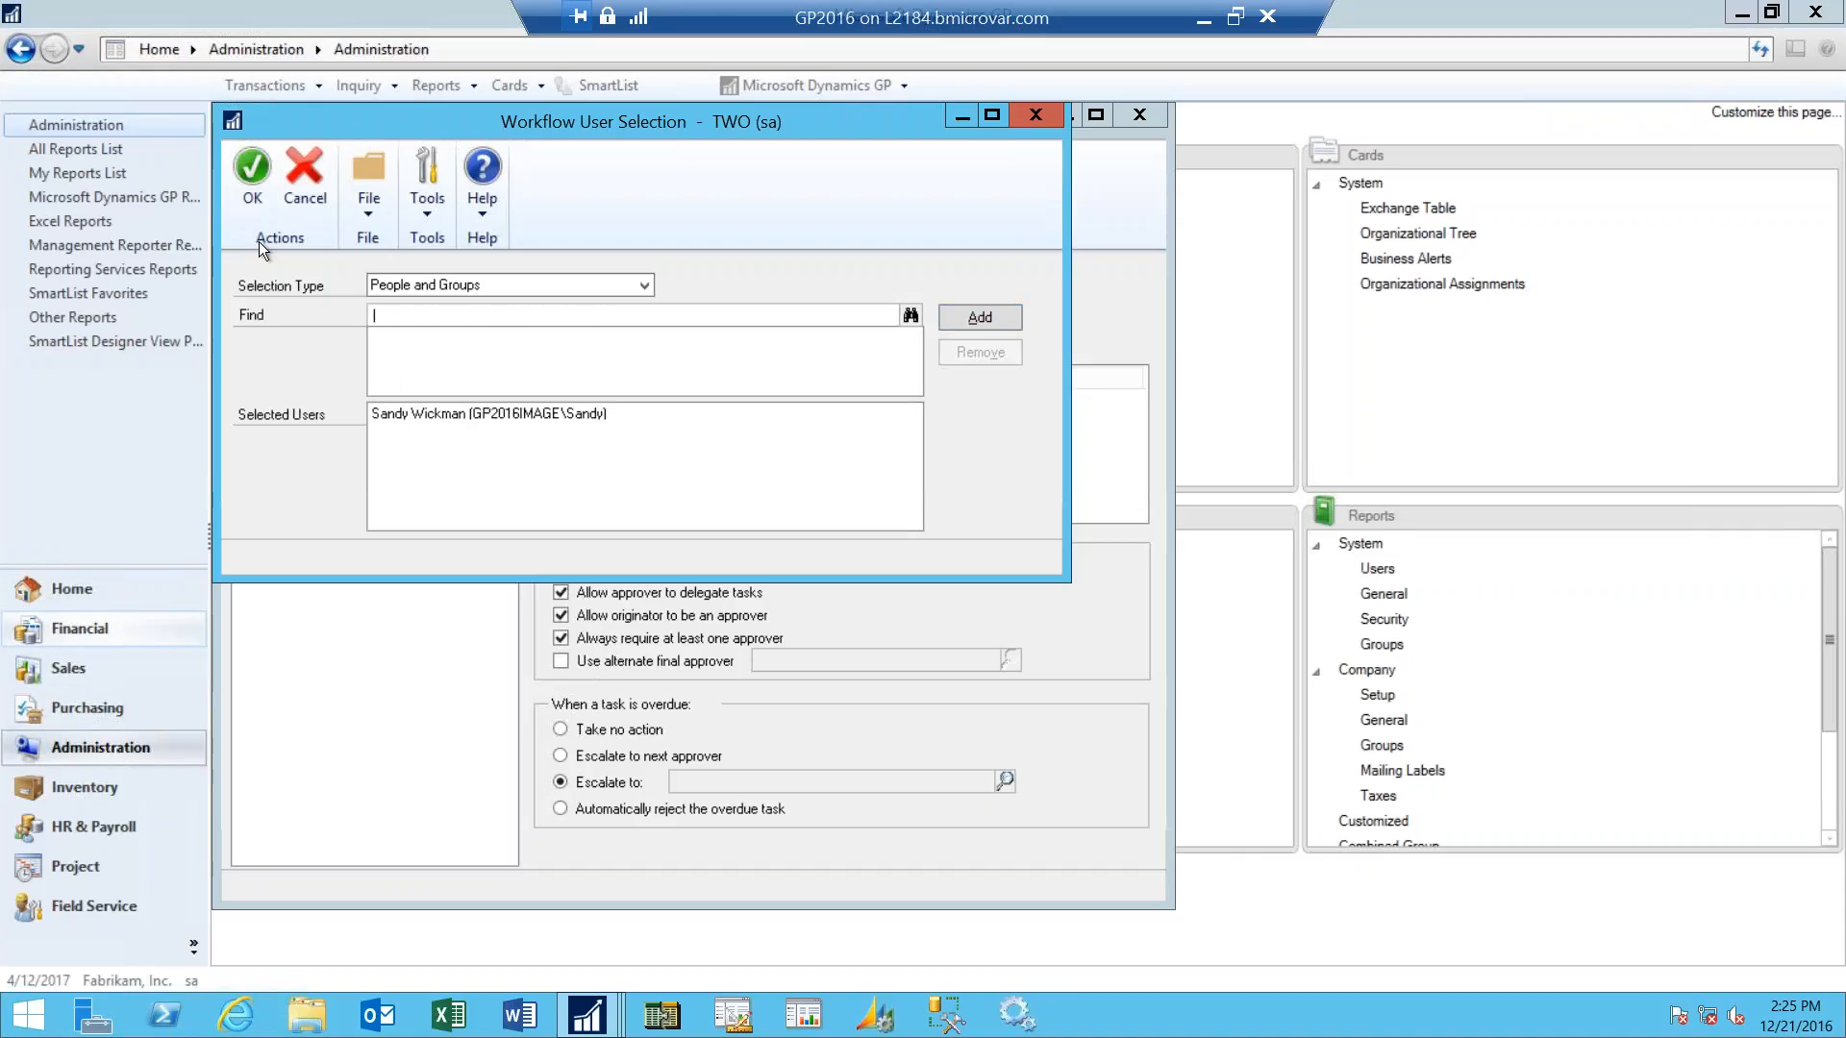
left_click(253, 171)
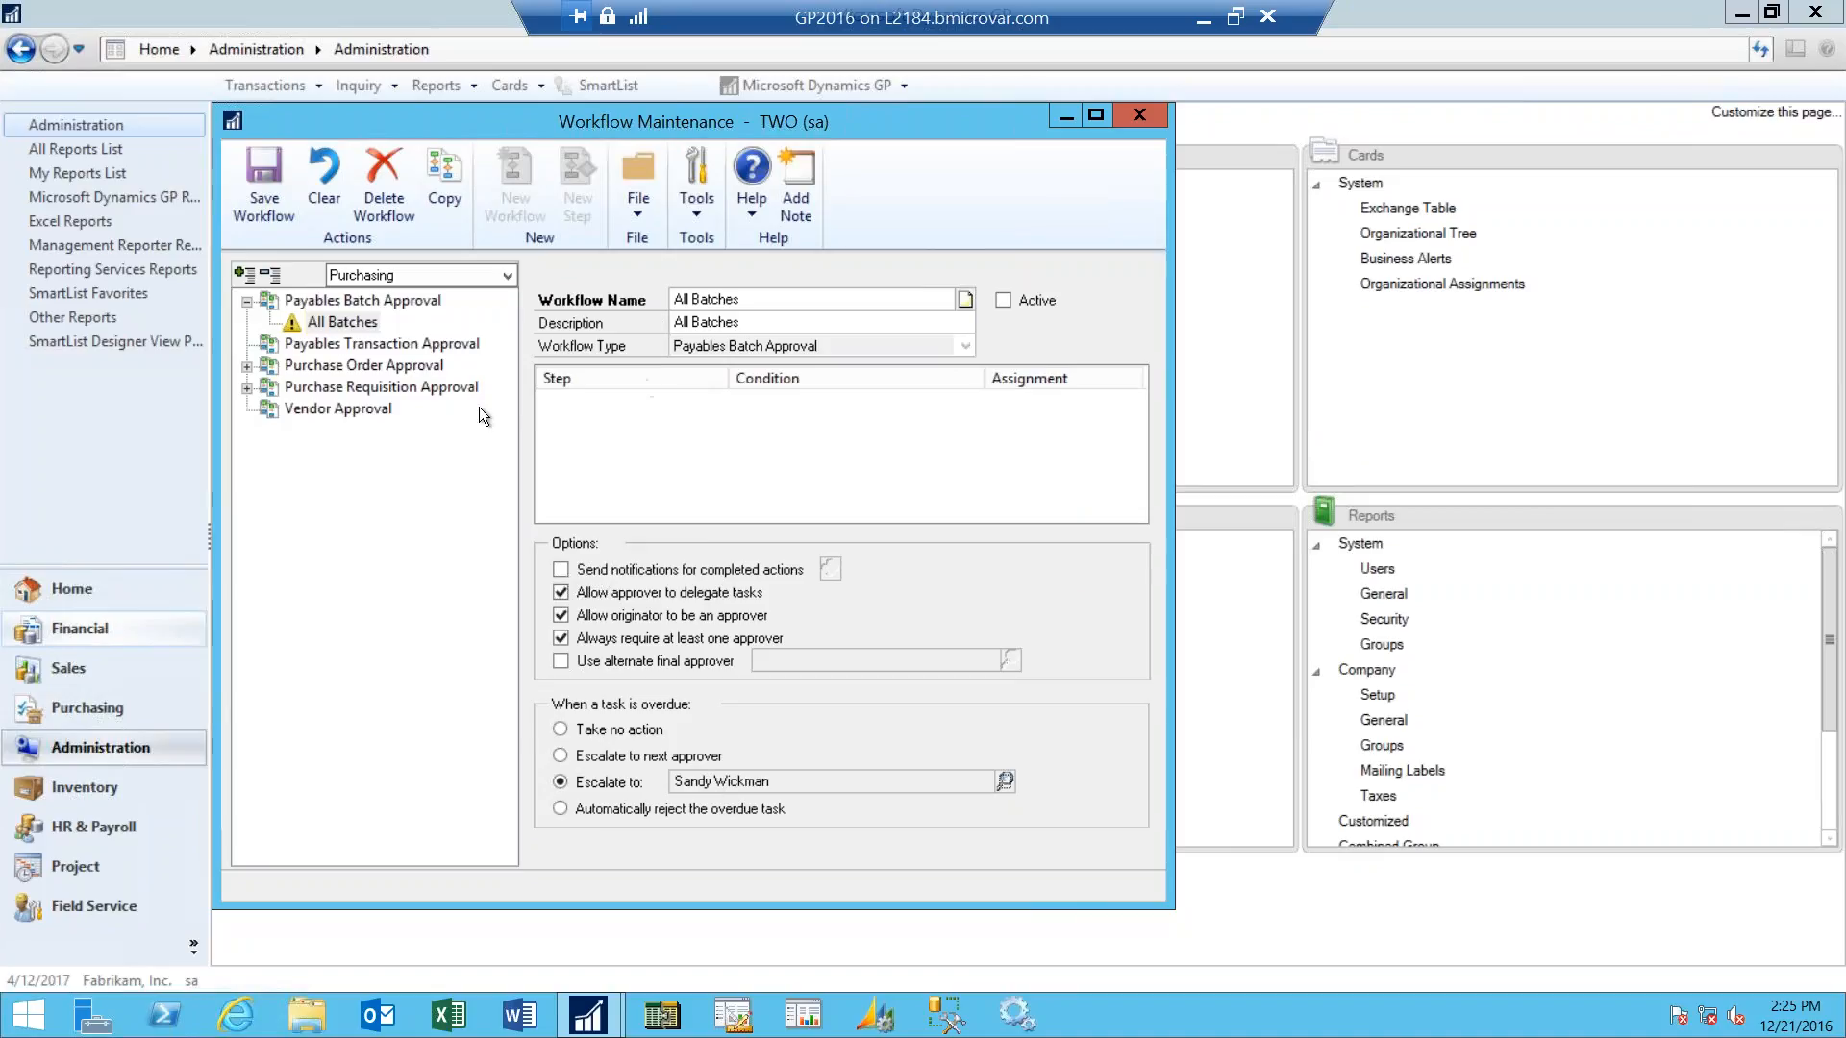
left_click(263, 189)
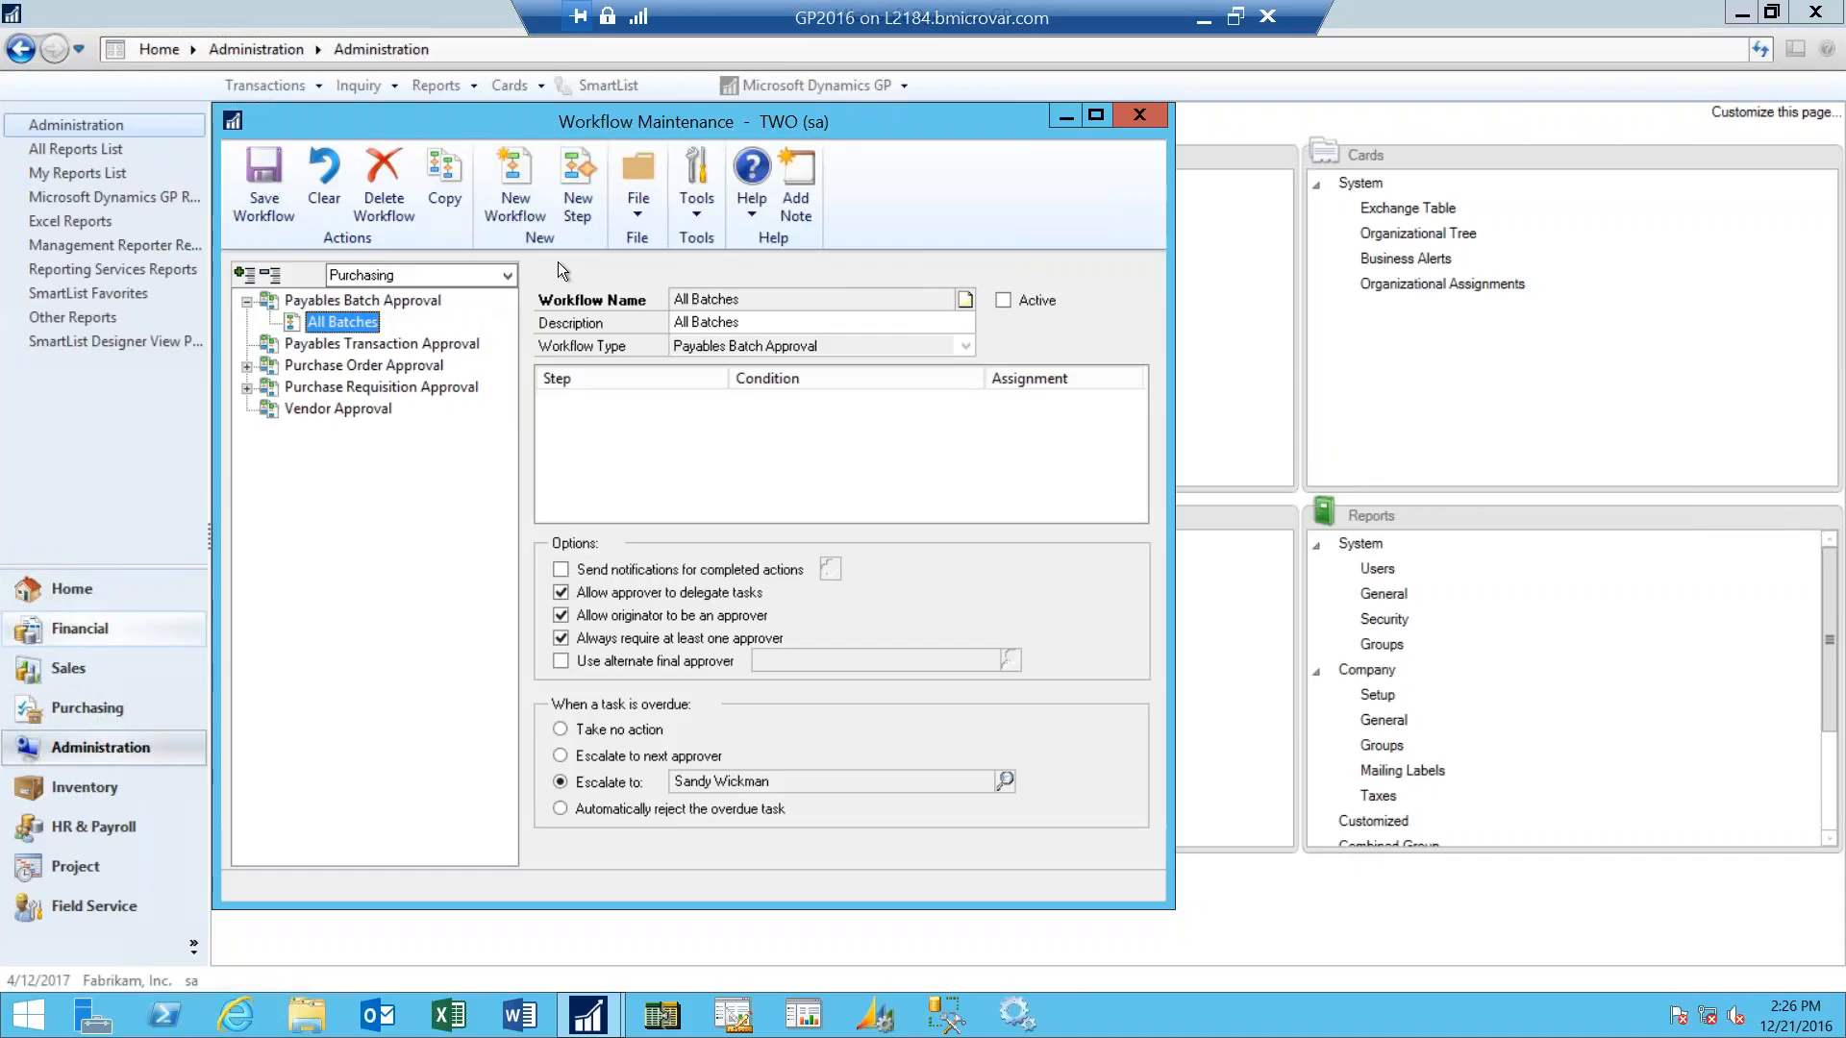
- Add a step to the workflow with the name and description "All Batches" and the step type Approval
left_click(579, 198)
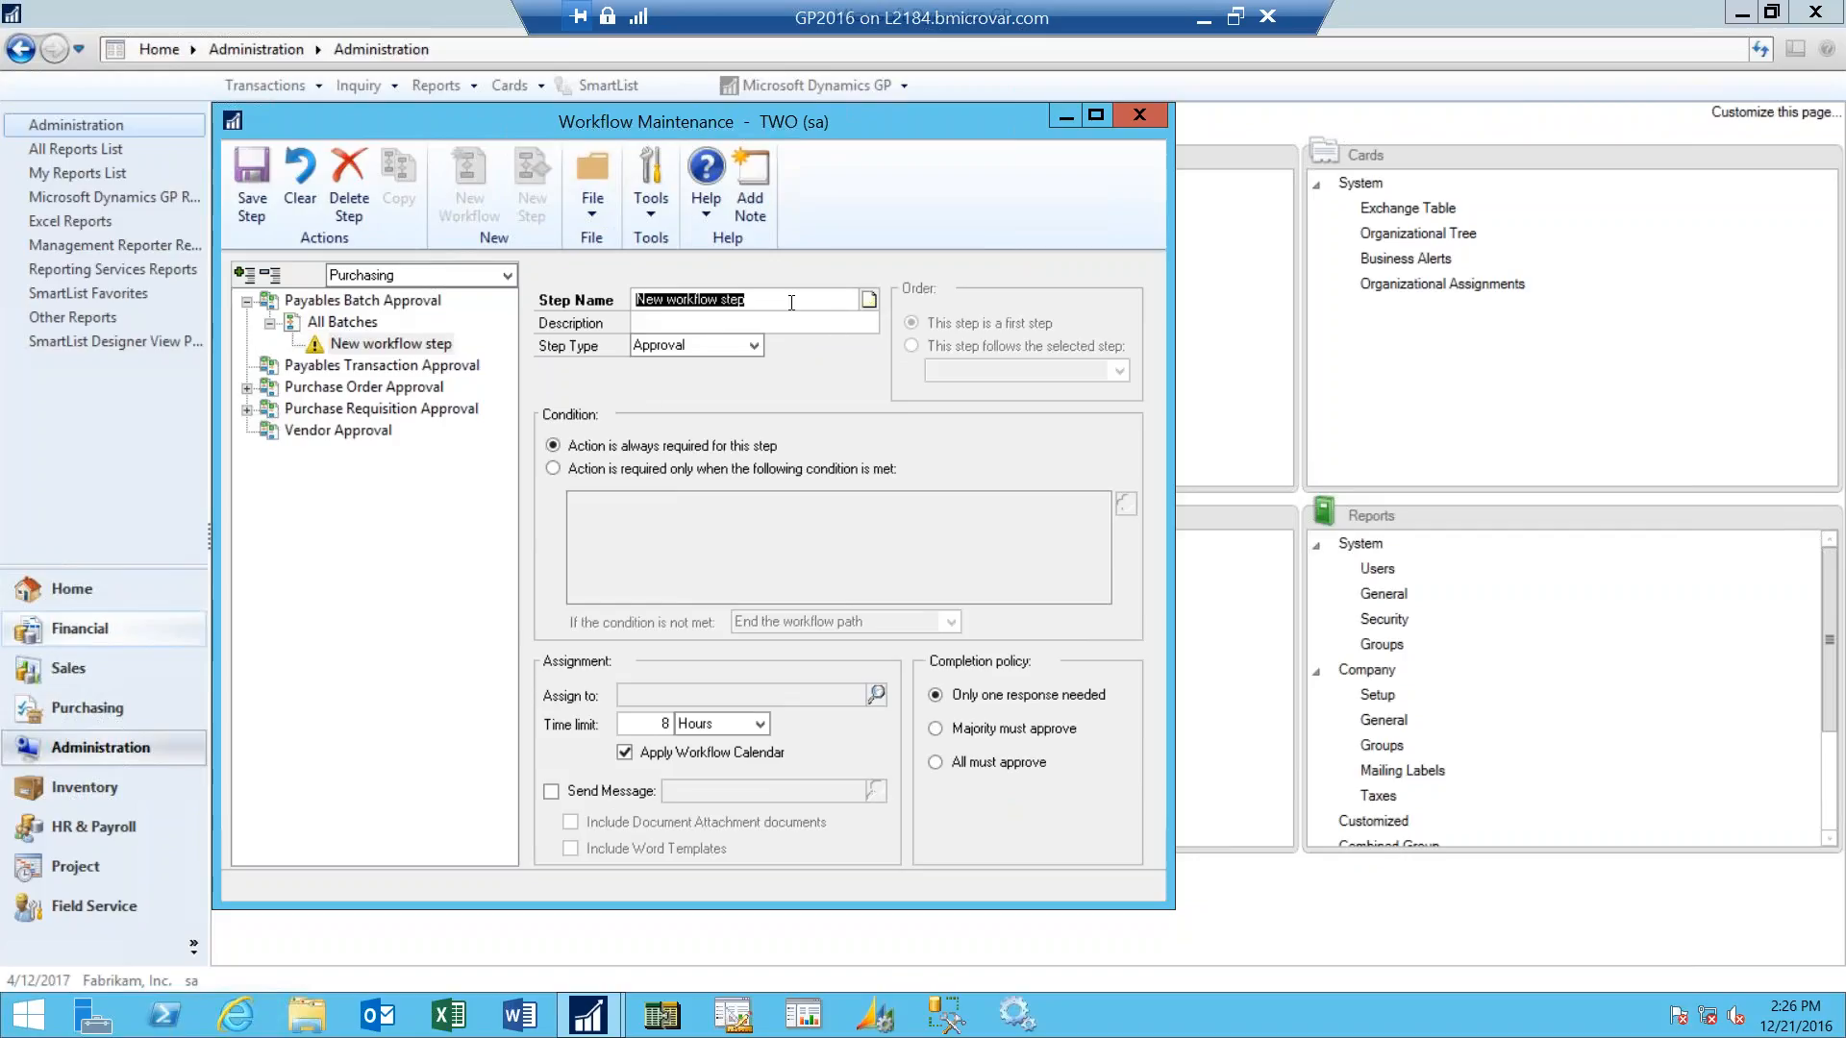
type("All Batches")
key("Tab")
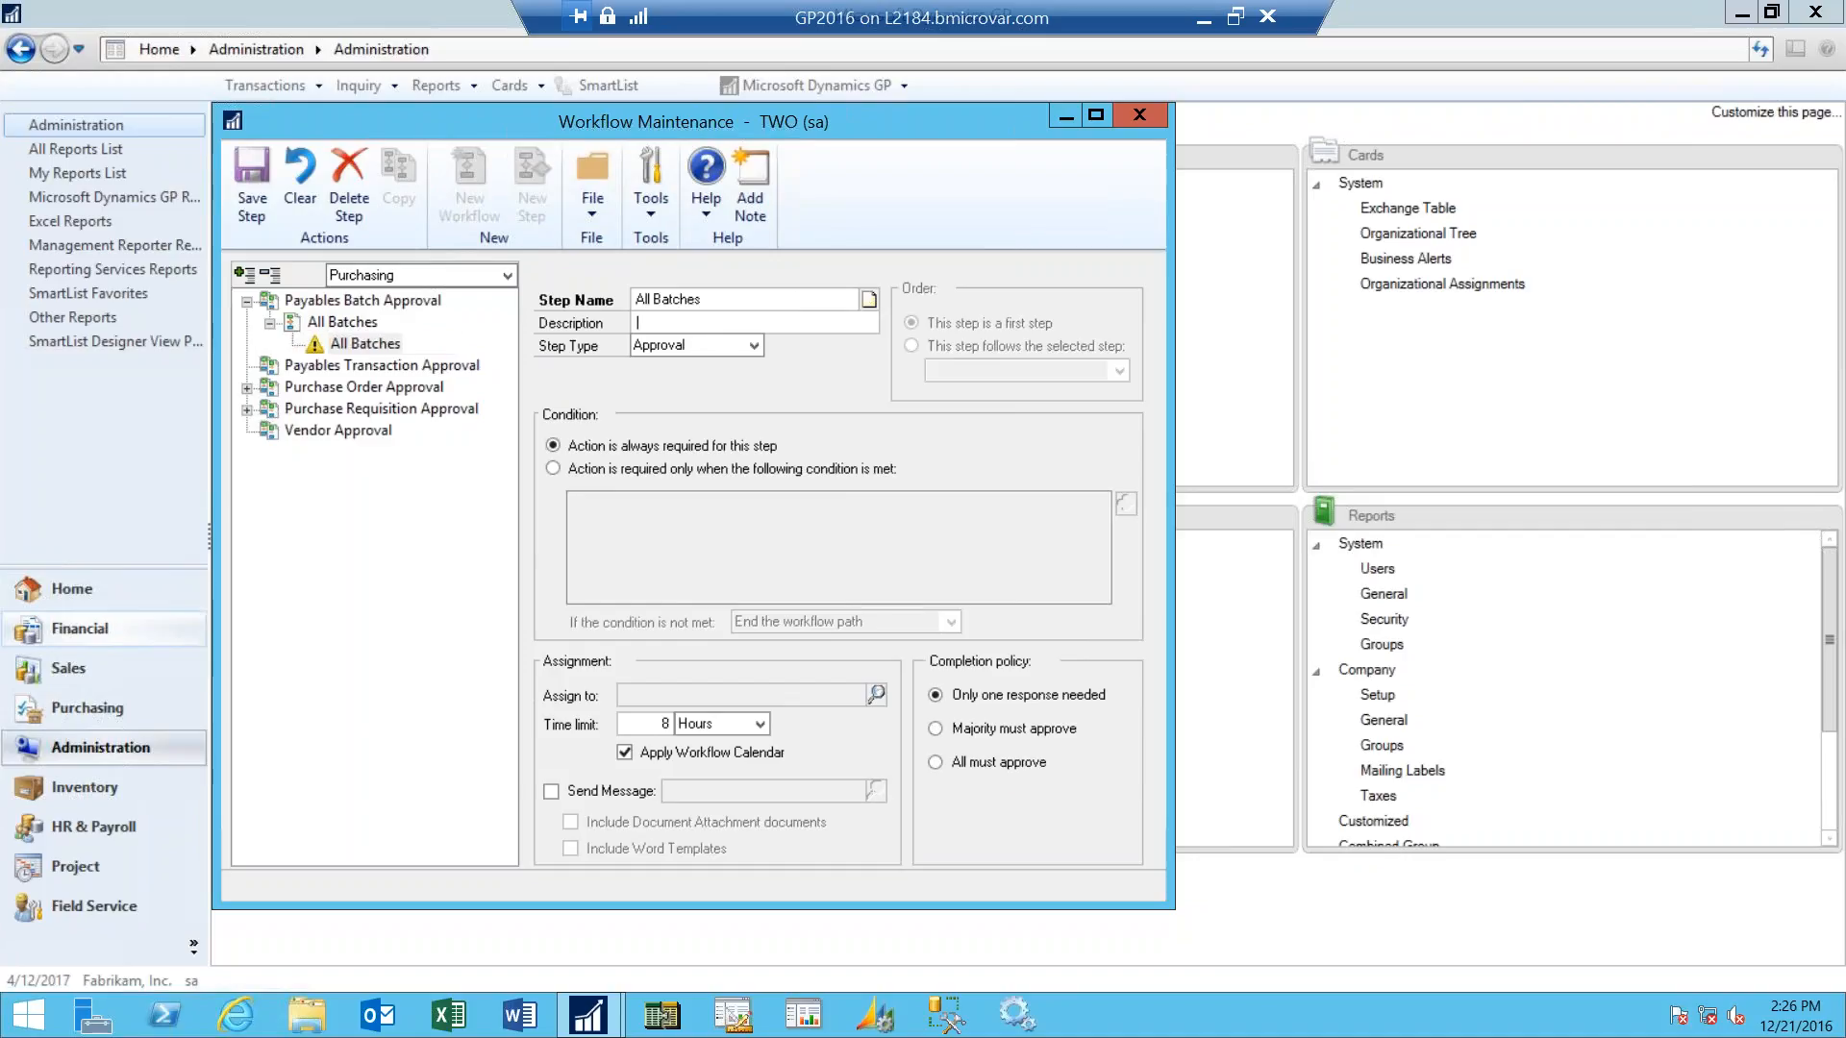
type("All Batches")
key("Tab")
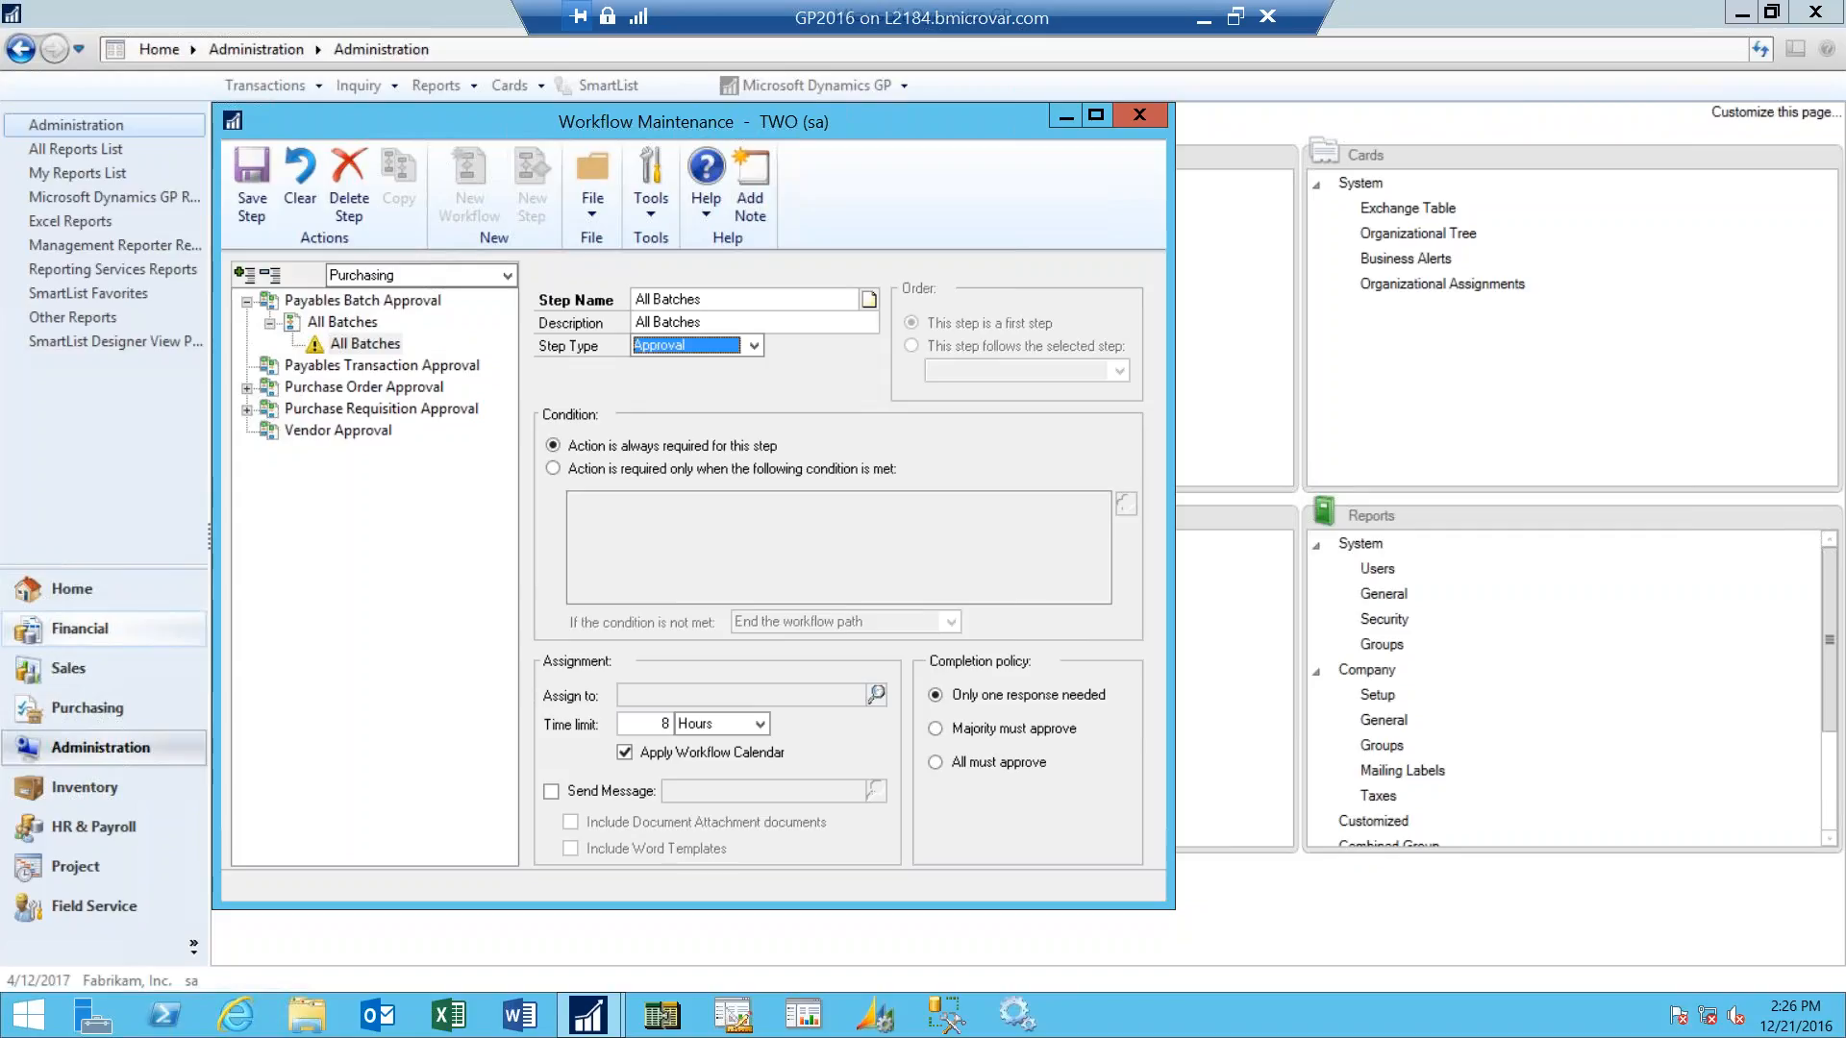
left_click(753, 346)
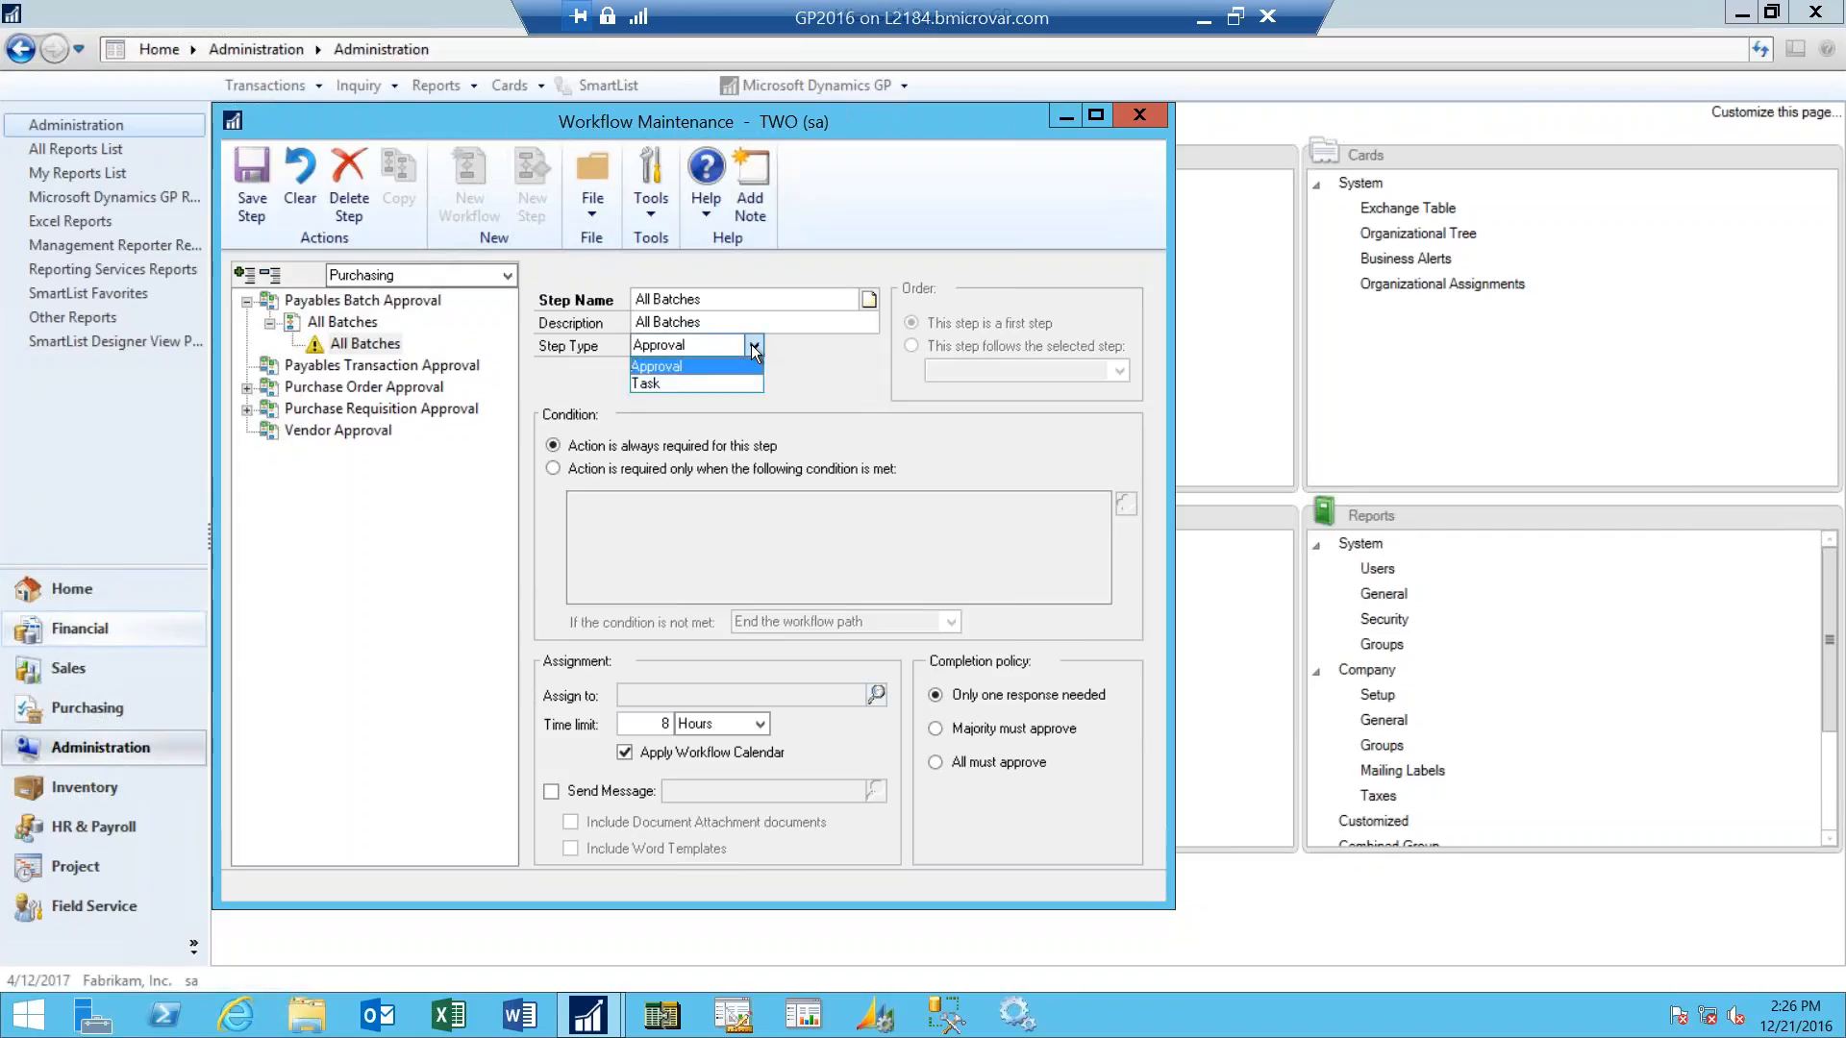
left_click(693, 366)
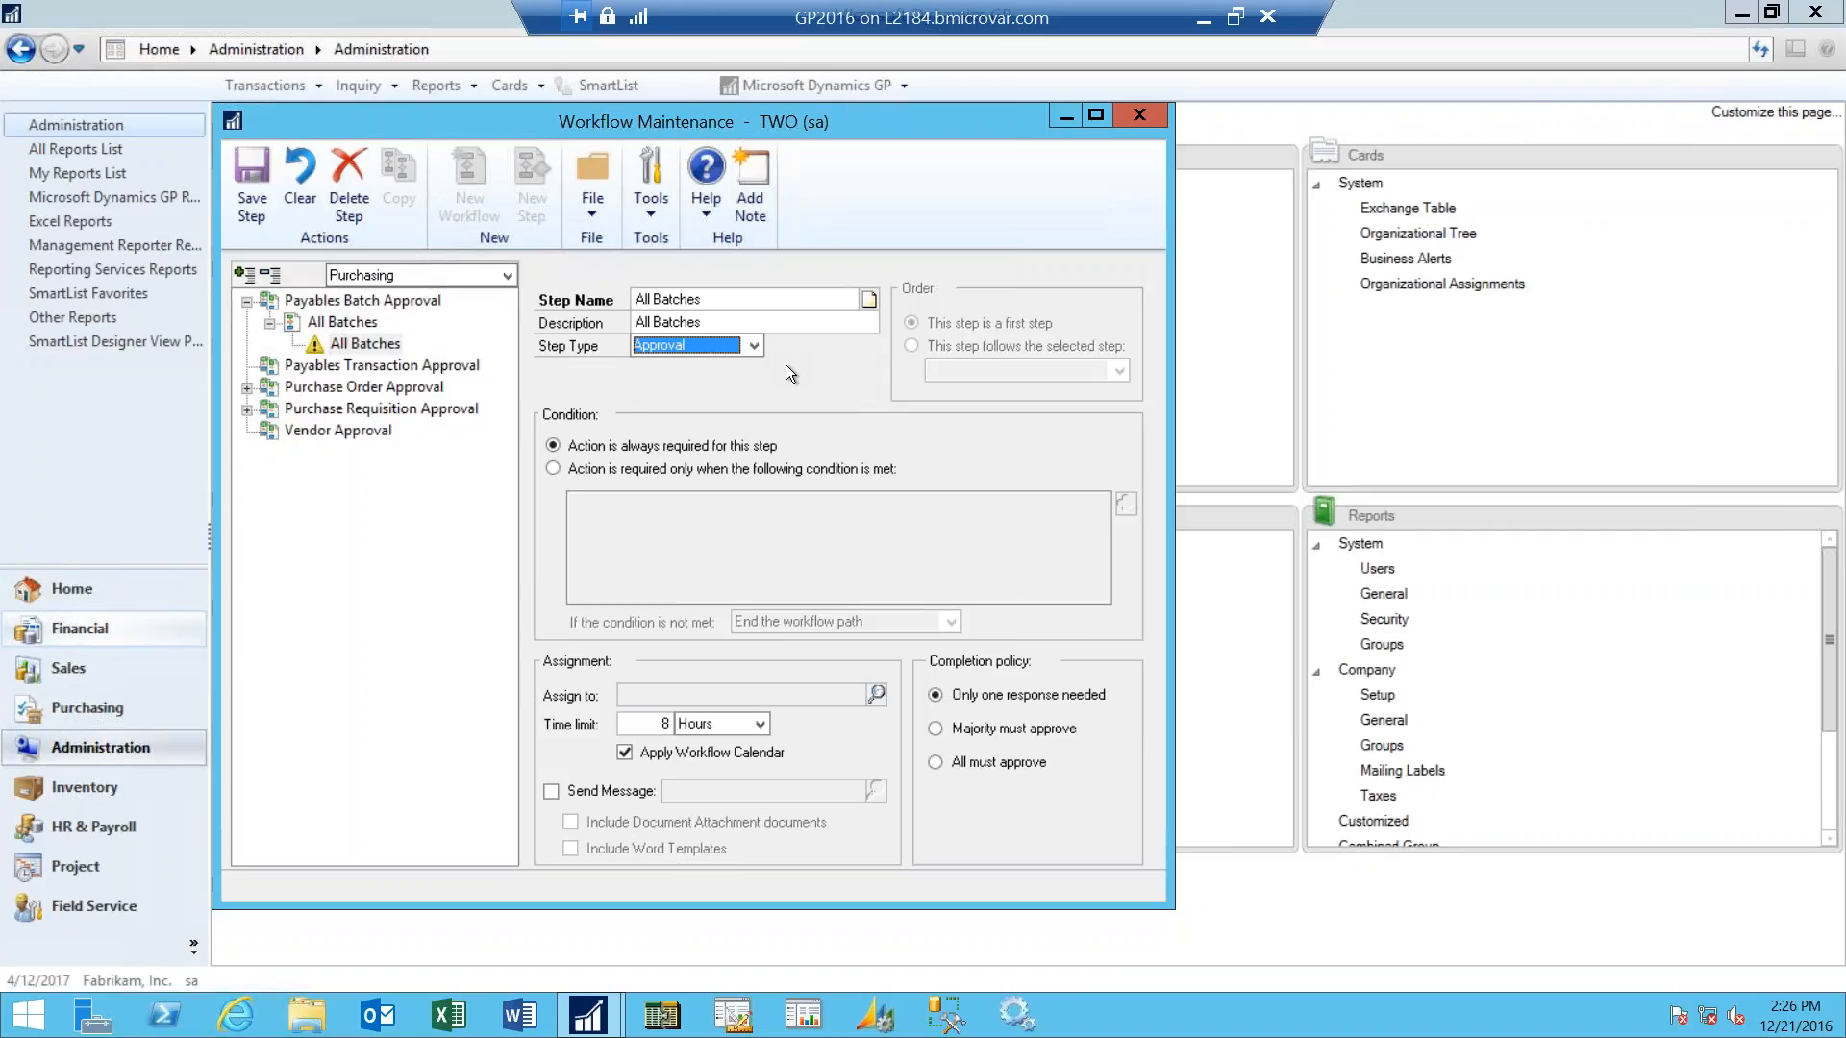
- Require action only when a condition is met, and add the condition Batch Header.Batch Total Actual is greater than and includes 100
left_click(552, 468)
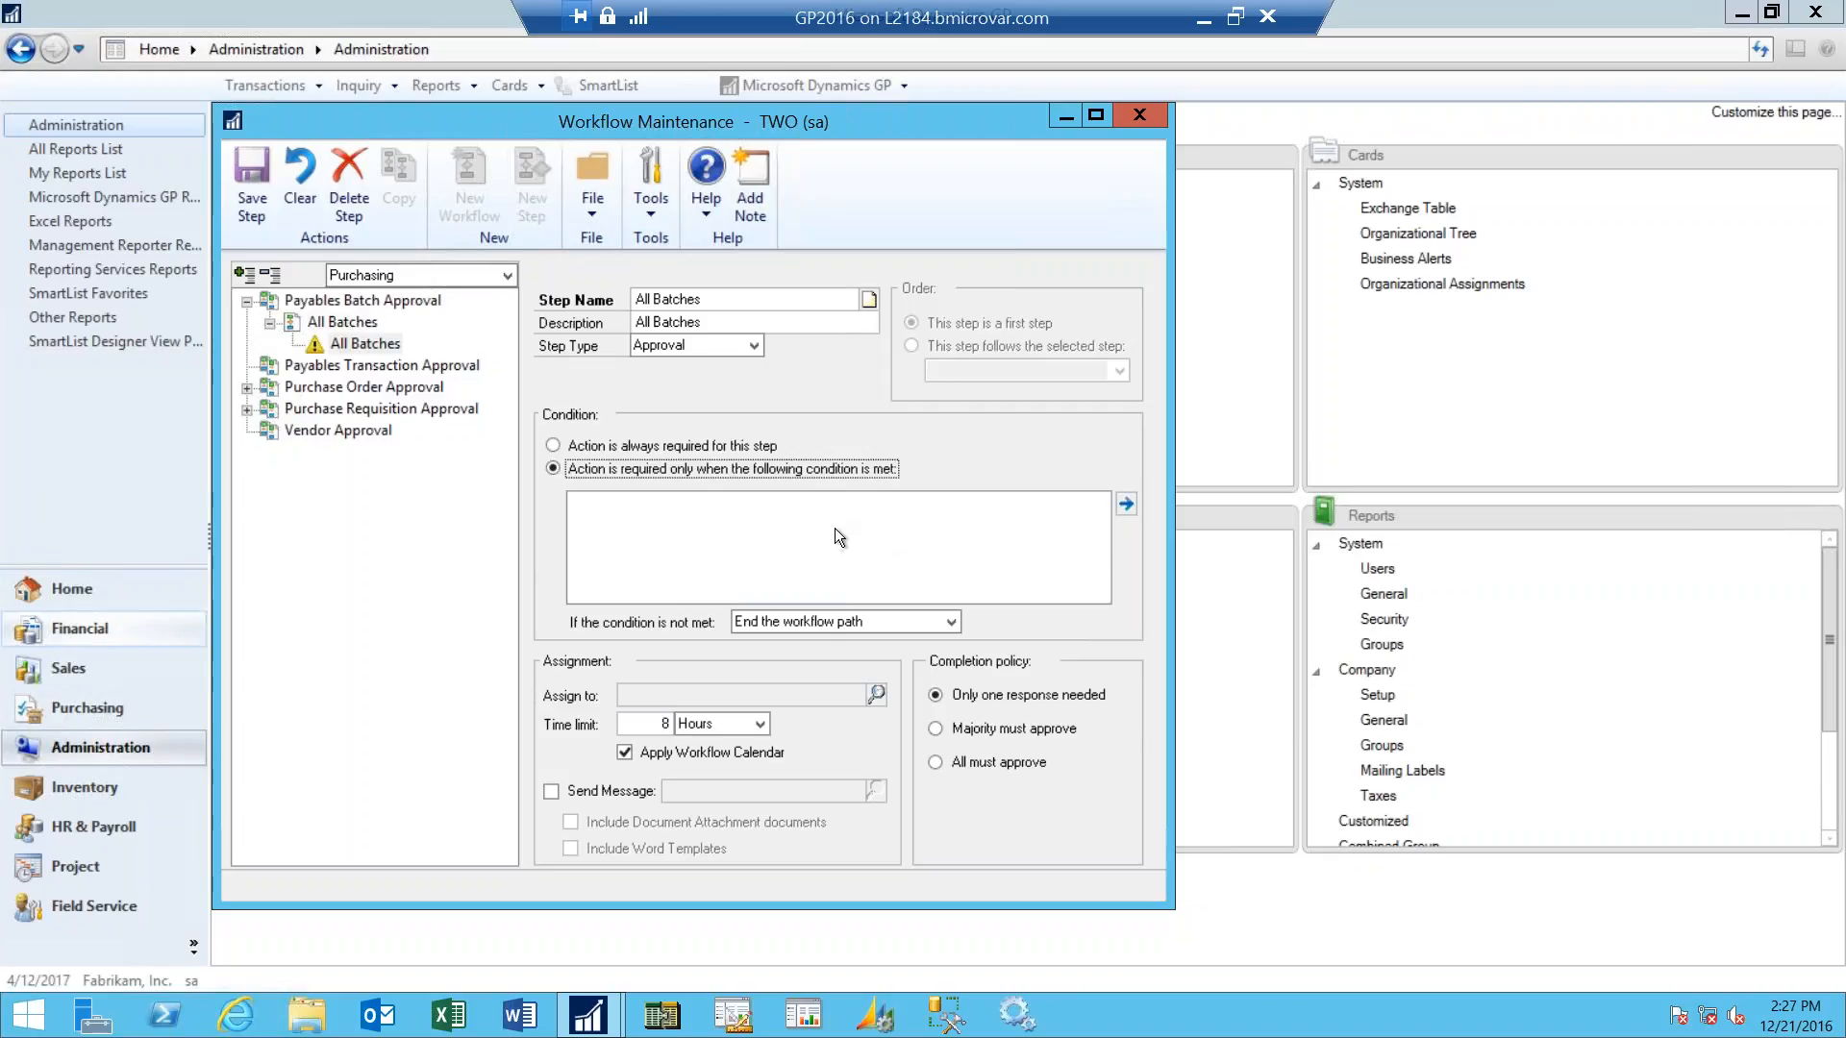
left_click(1127, 504)
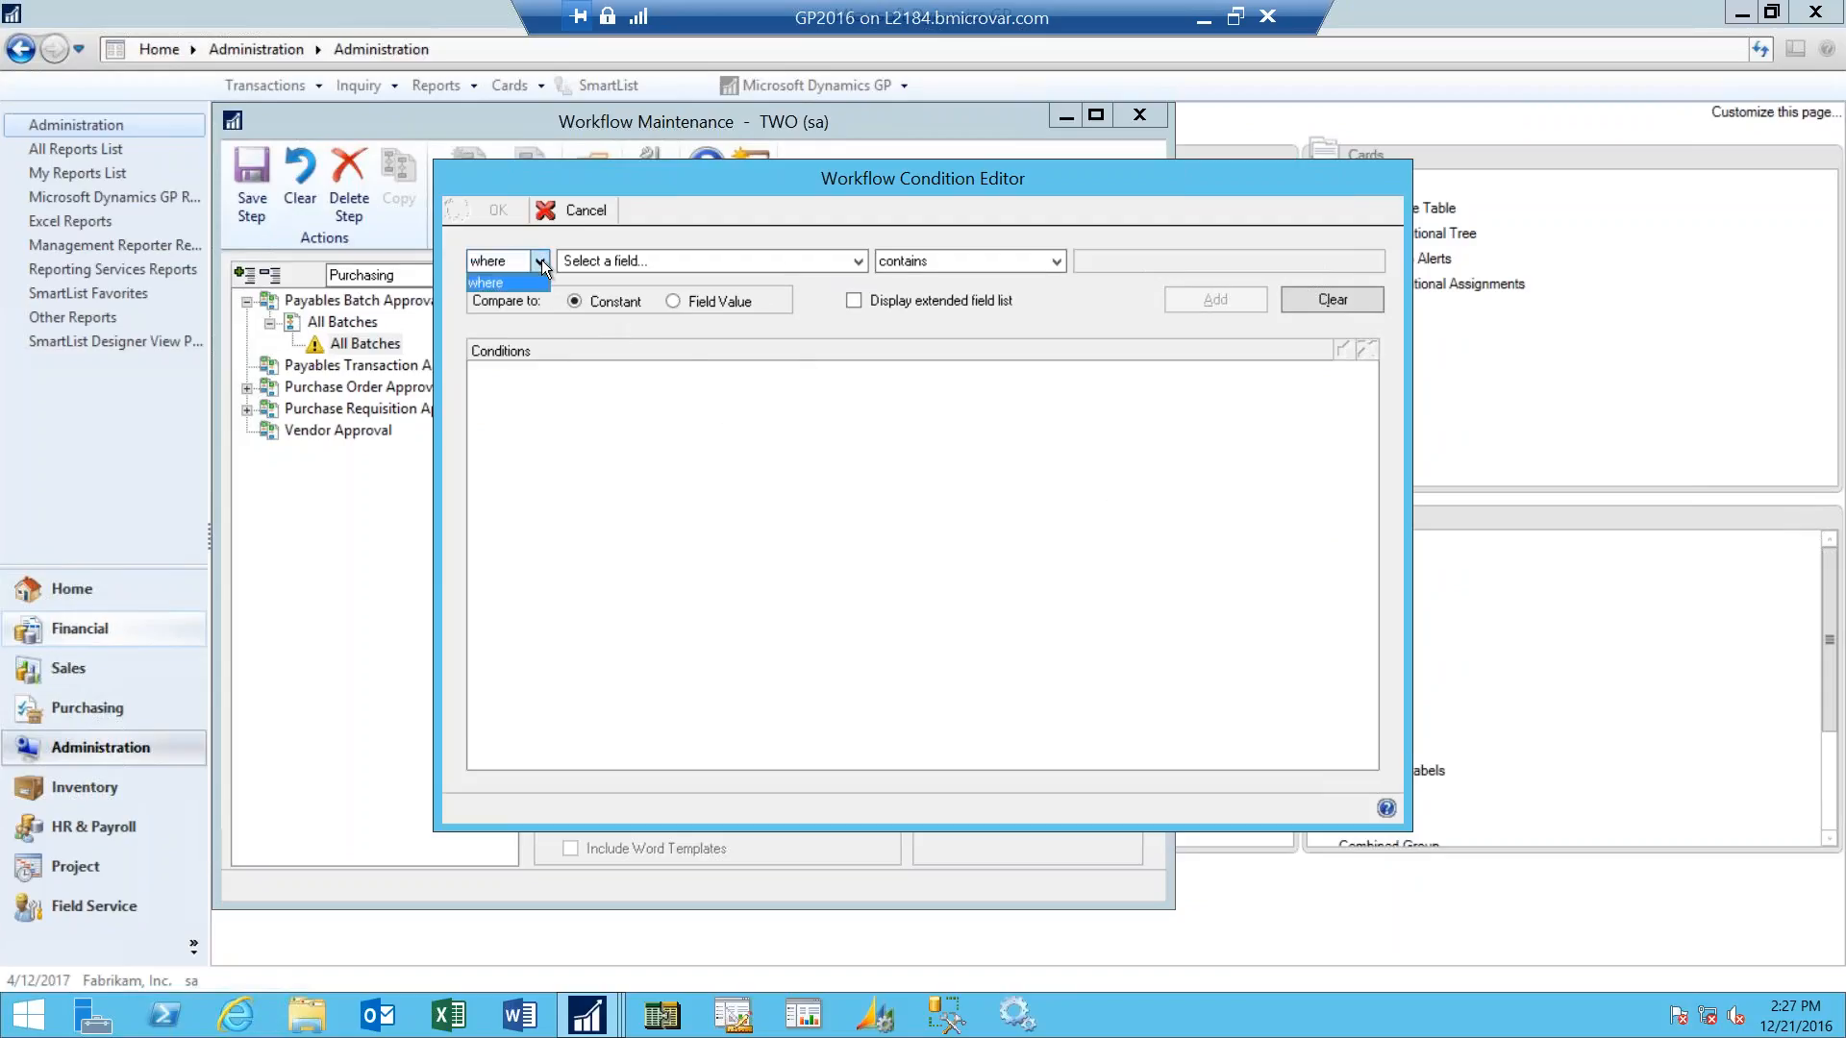
left_click(859, 261)
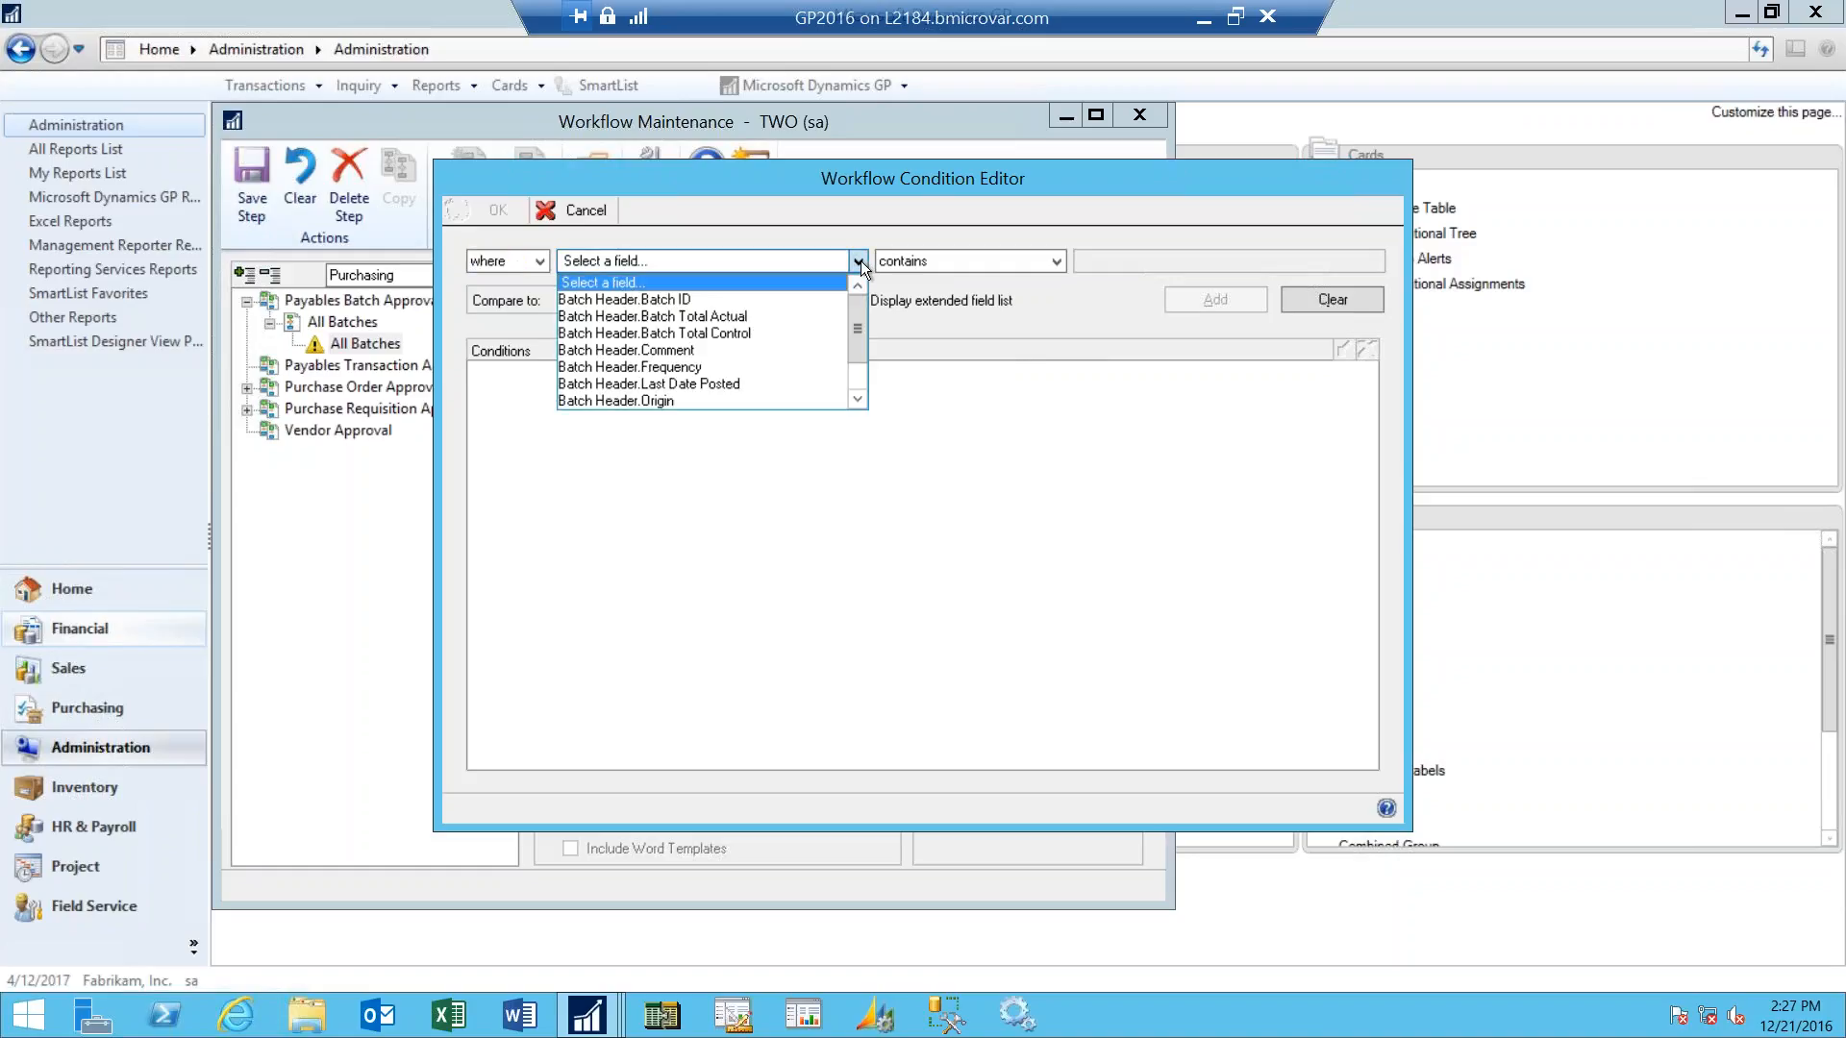
mouse_move(856, 323)
left_mouse_down()
mouse_move(856, 367)
mouse_move(856, 303)
left_mouse_up()
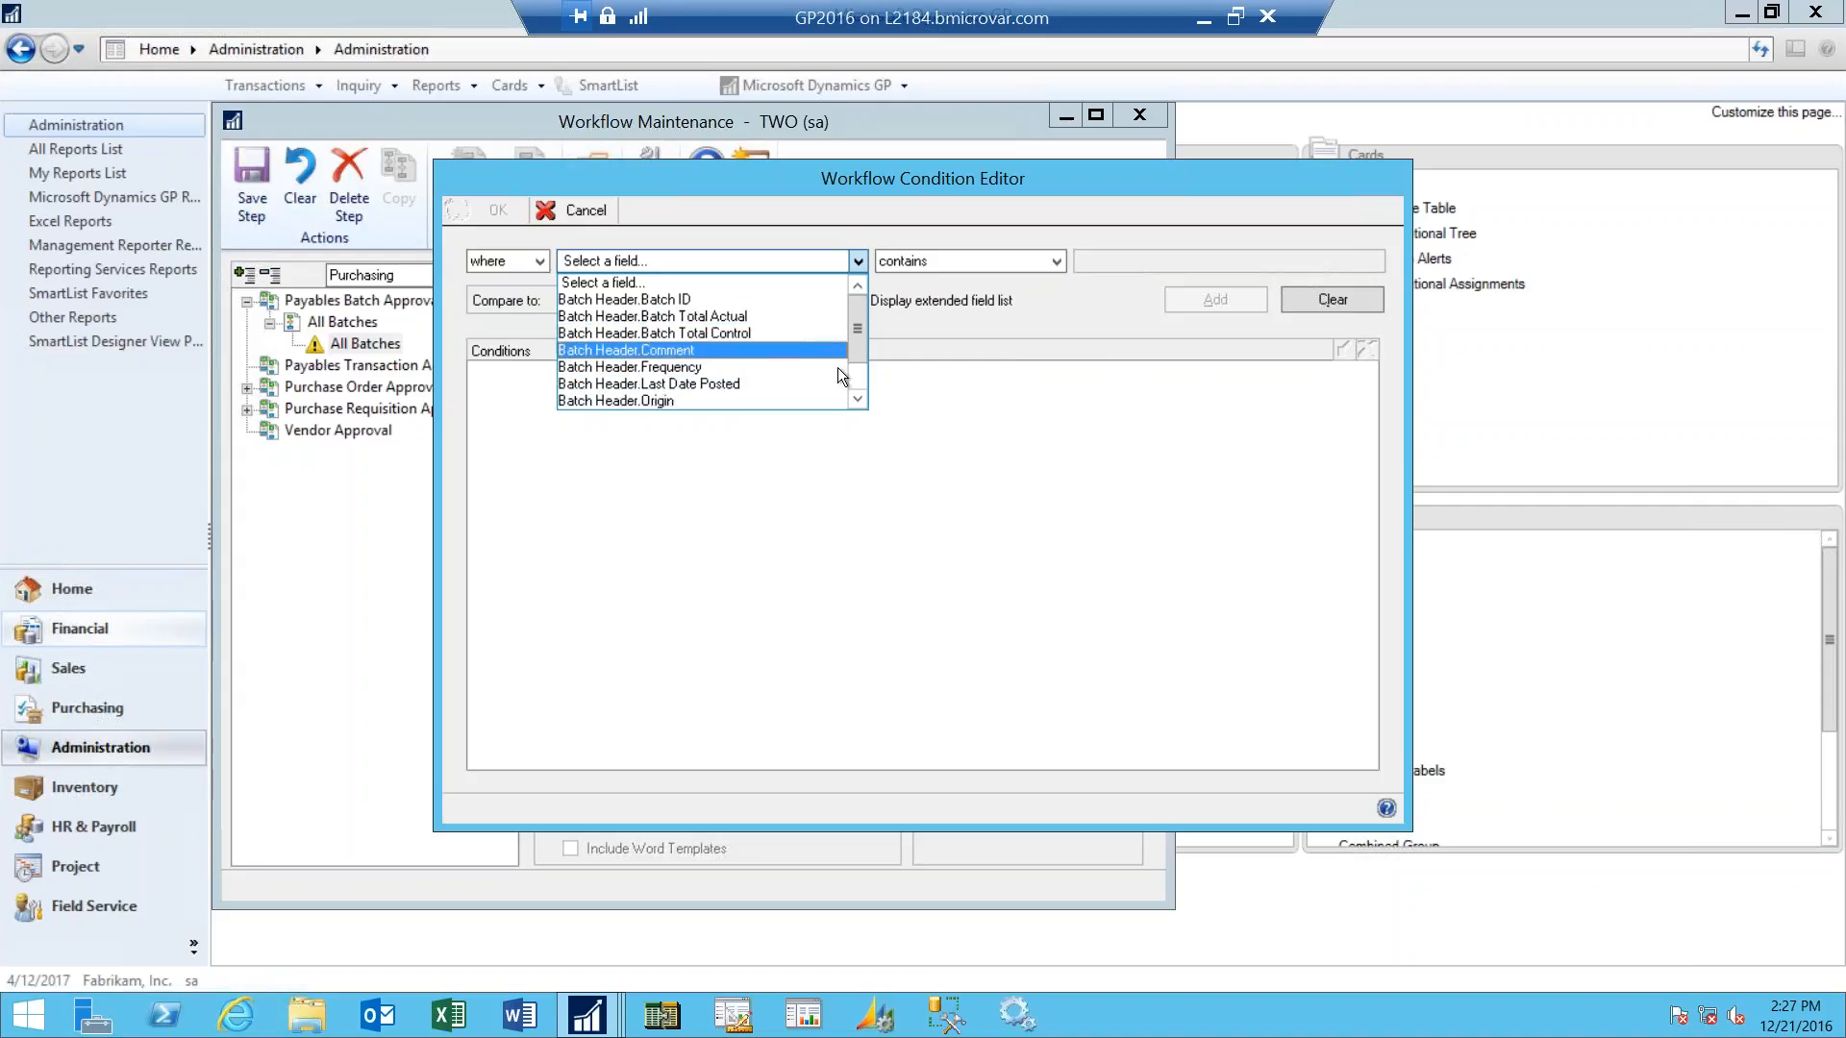
left_click(858, 397)
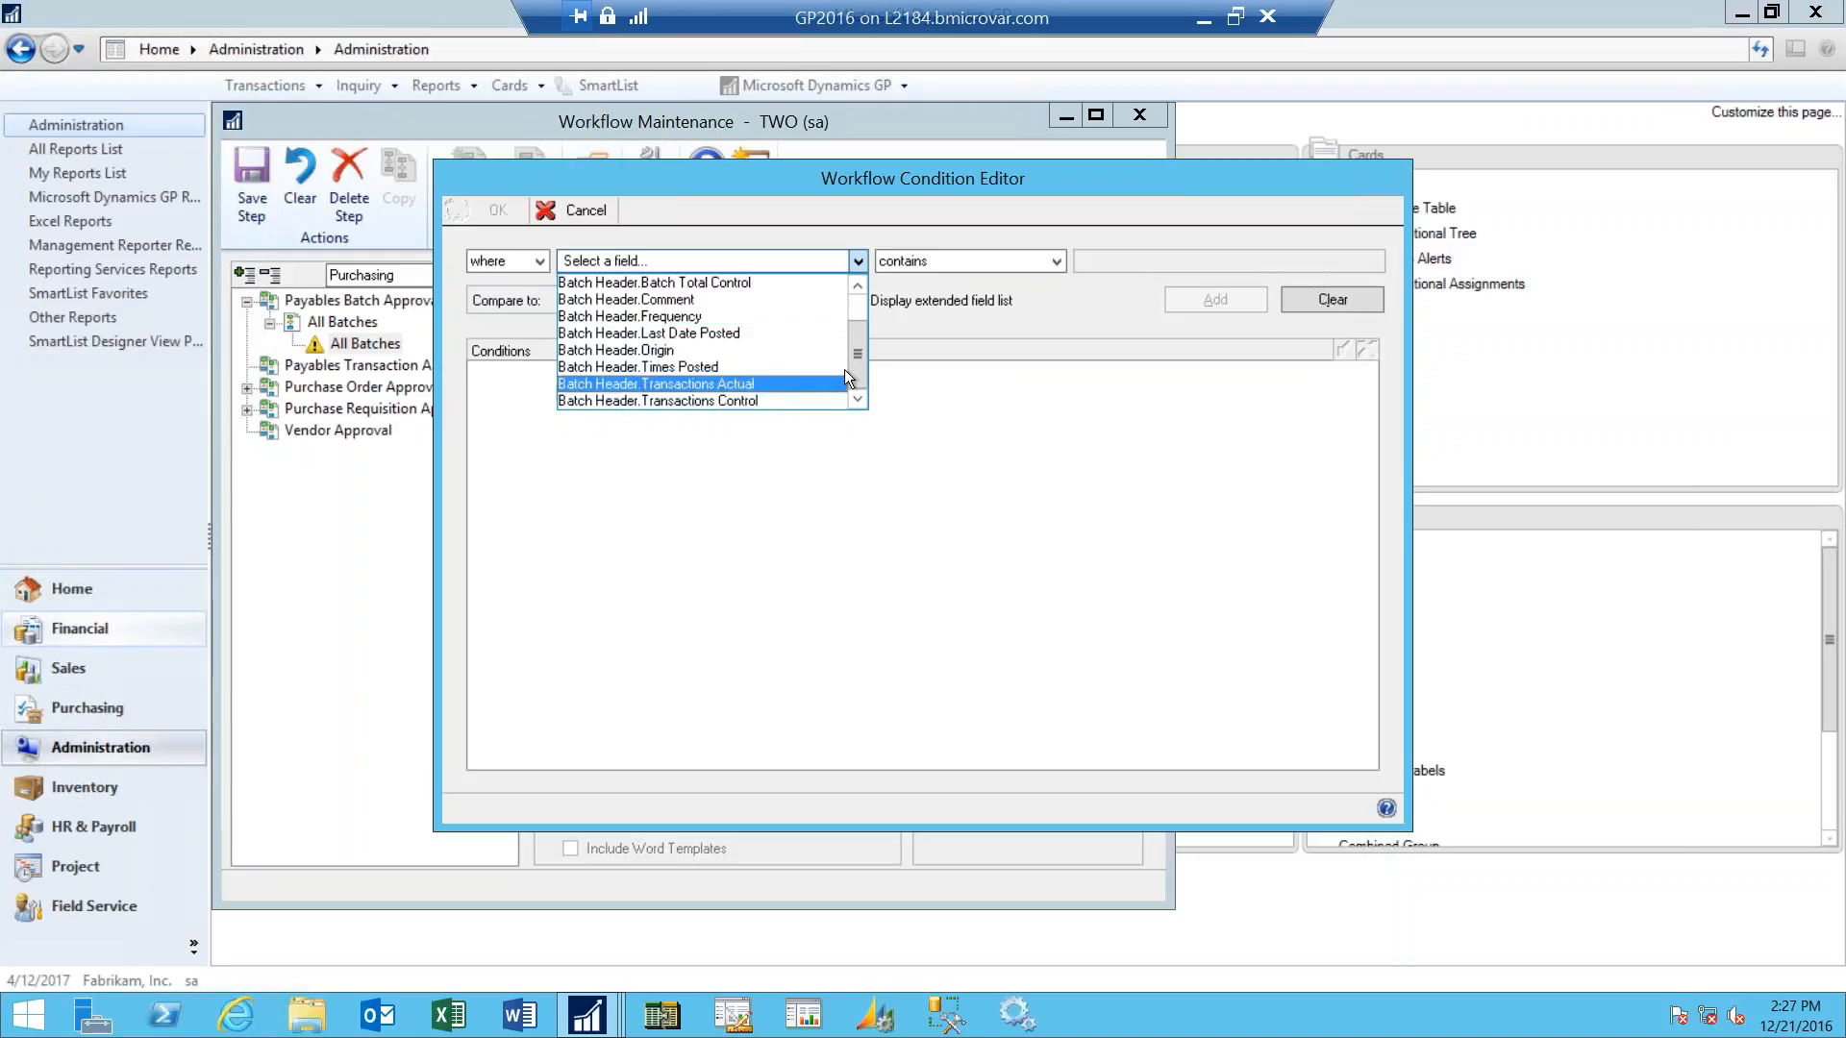
left_click_drag(856, 363, 851, 312)
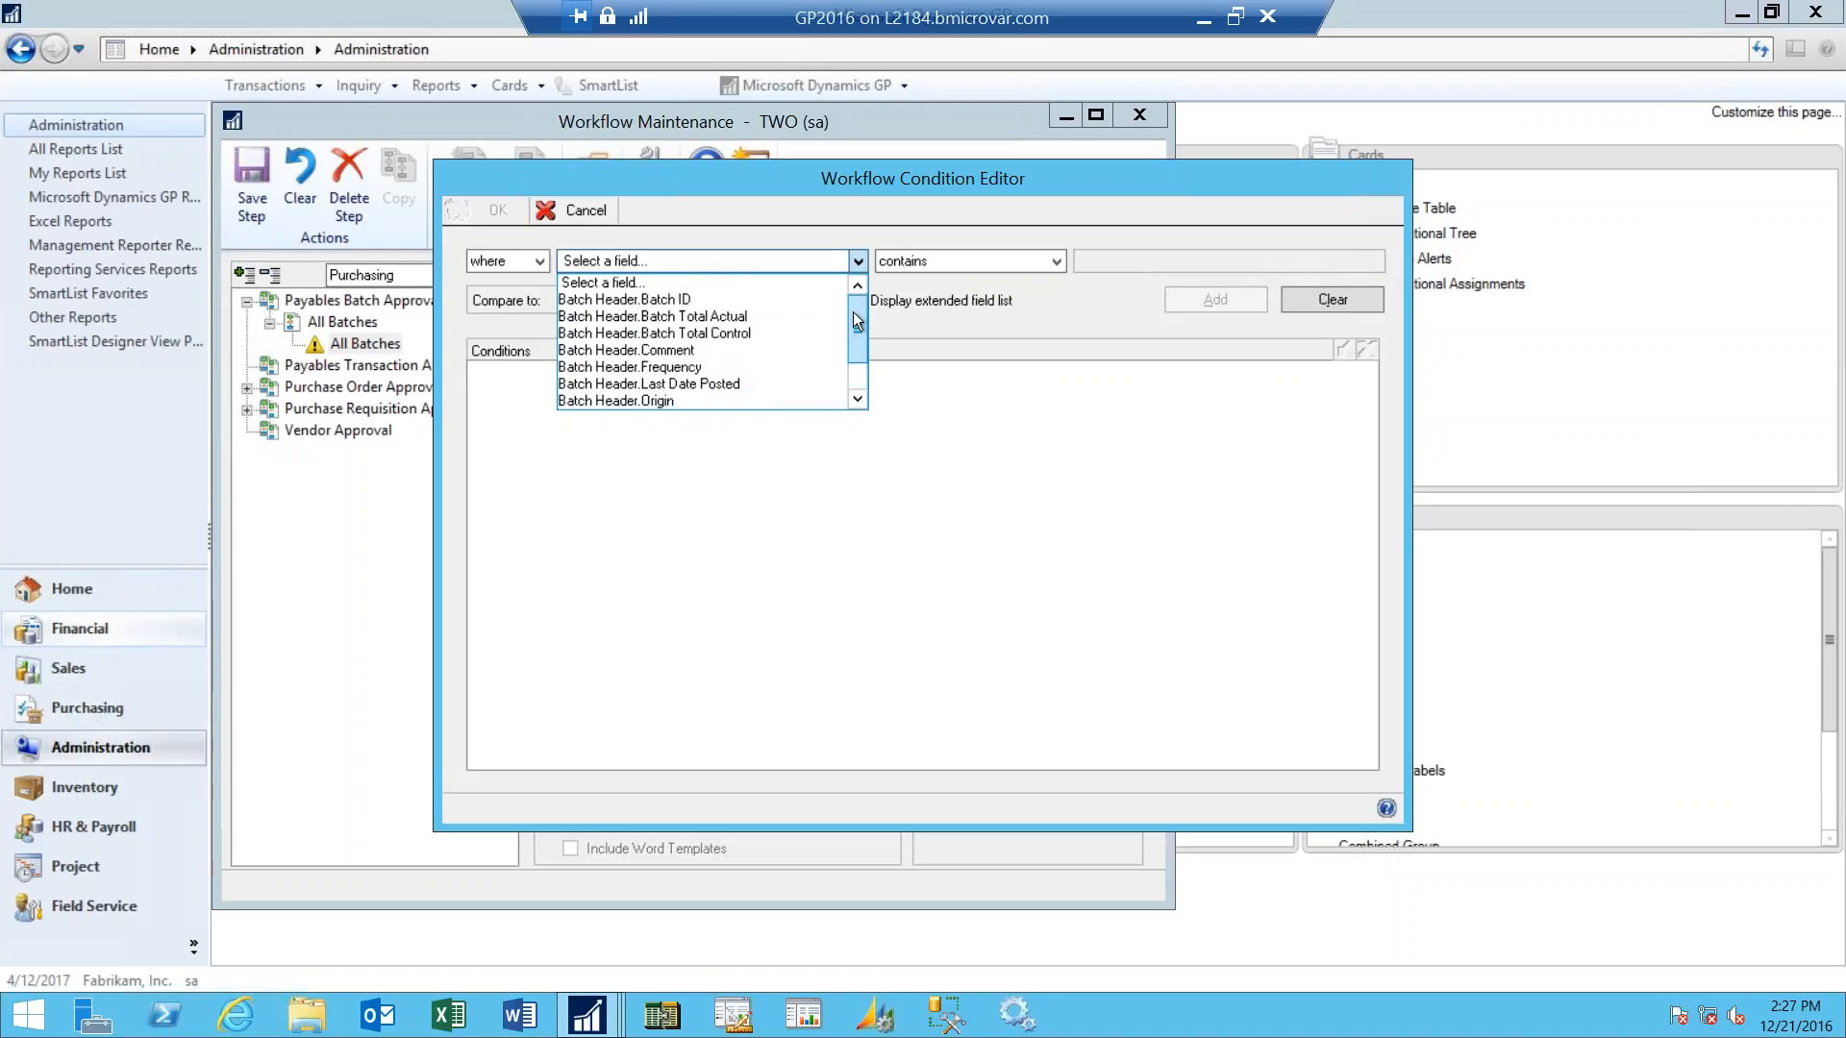
left_click(756, 317)
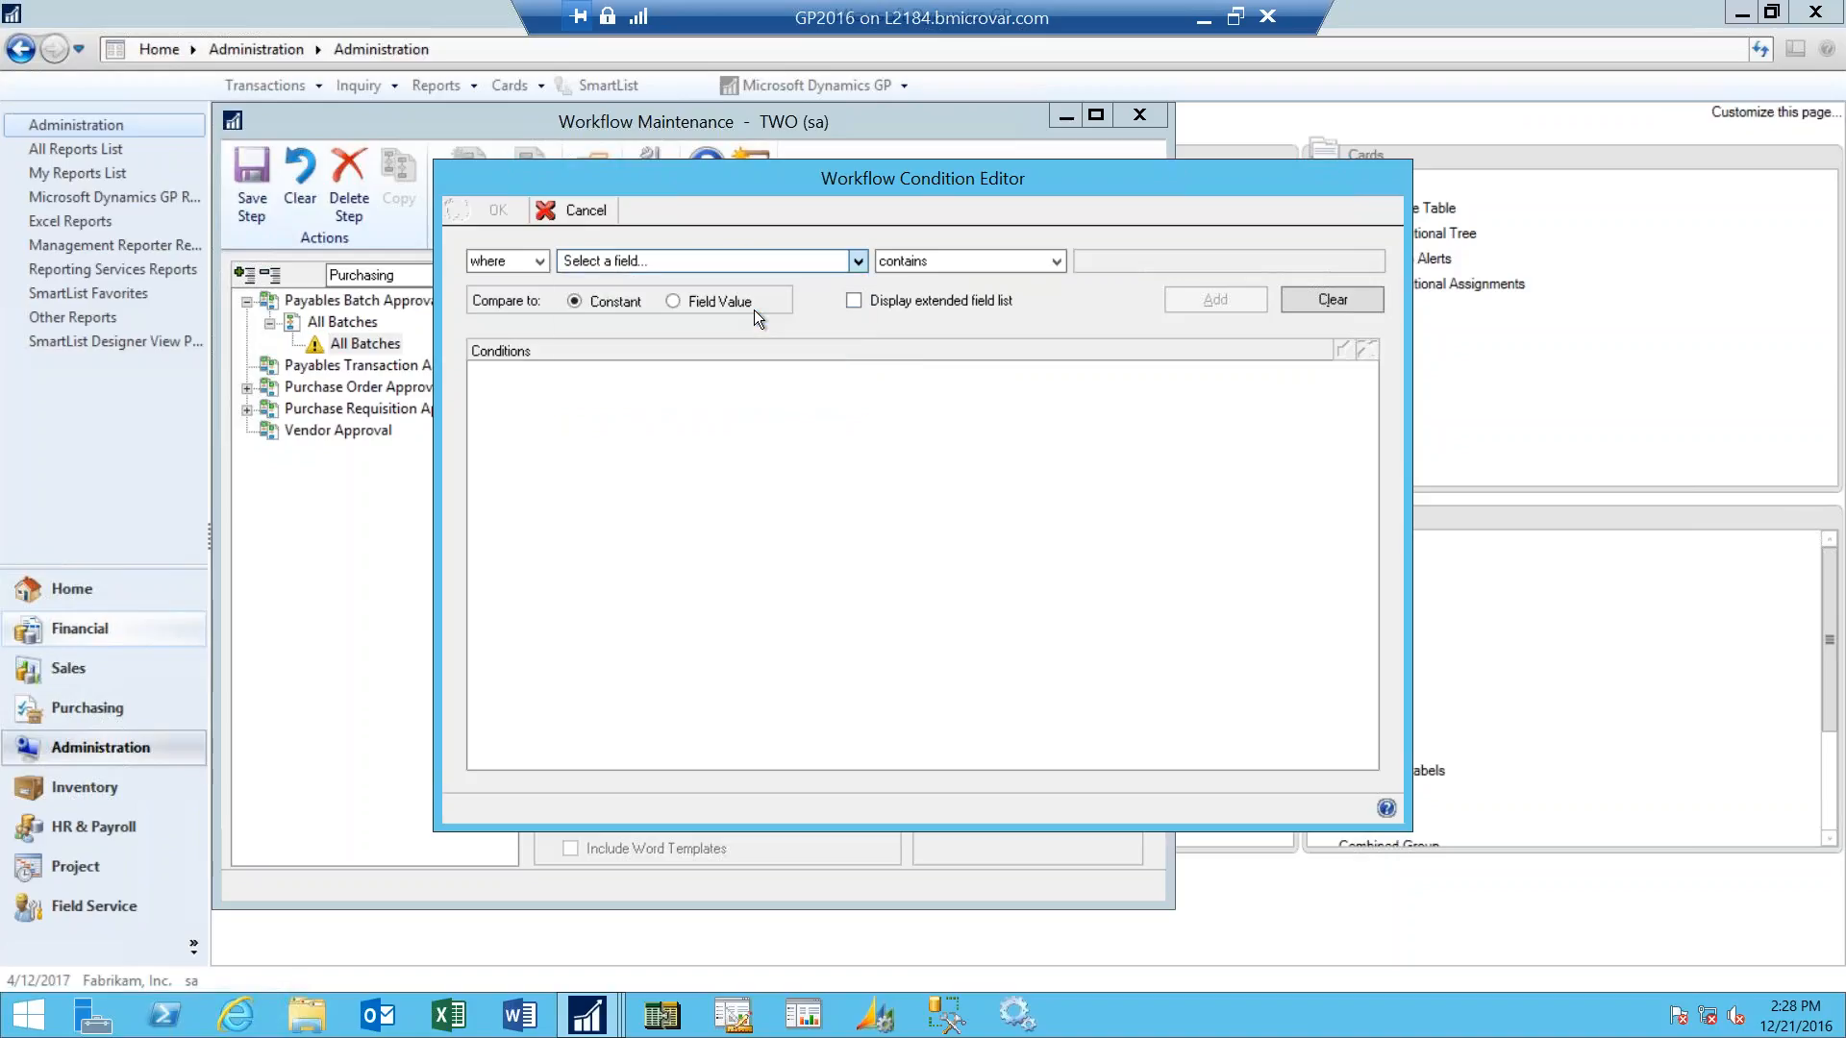
left_click(1058, 260)
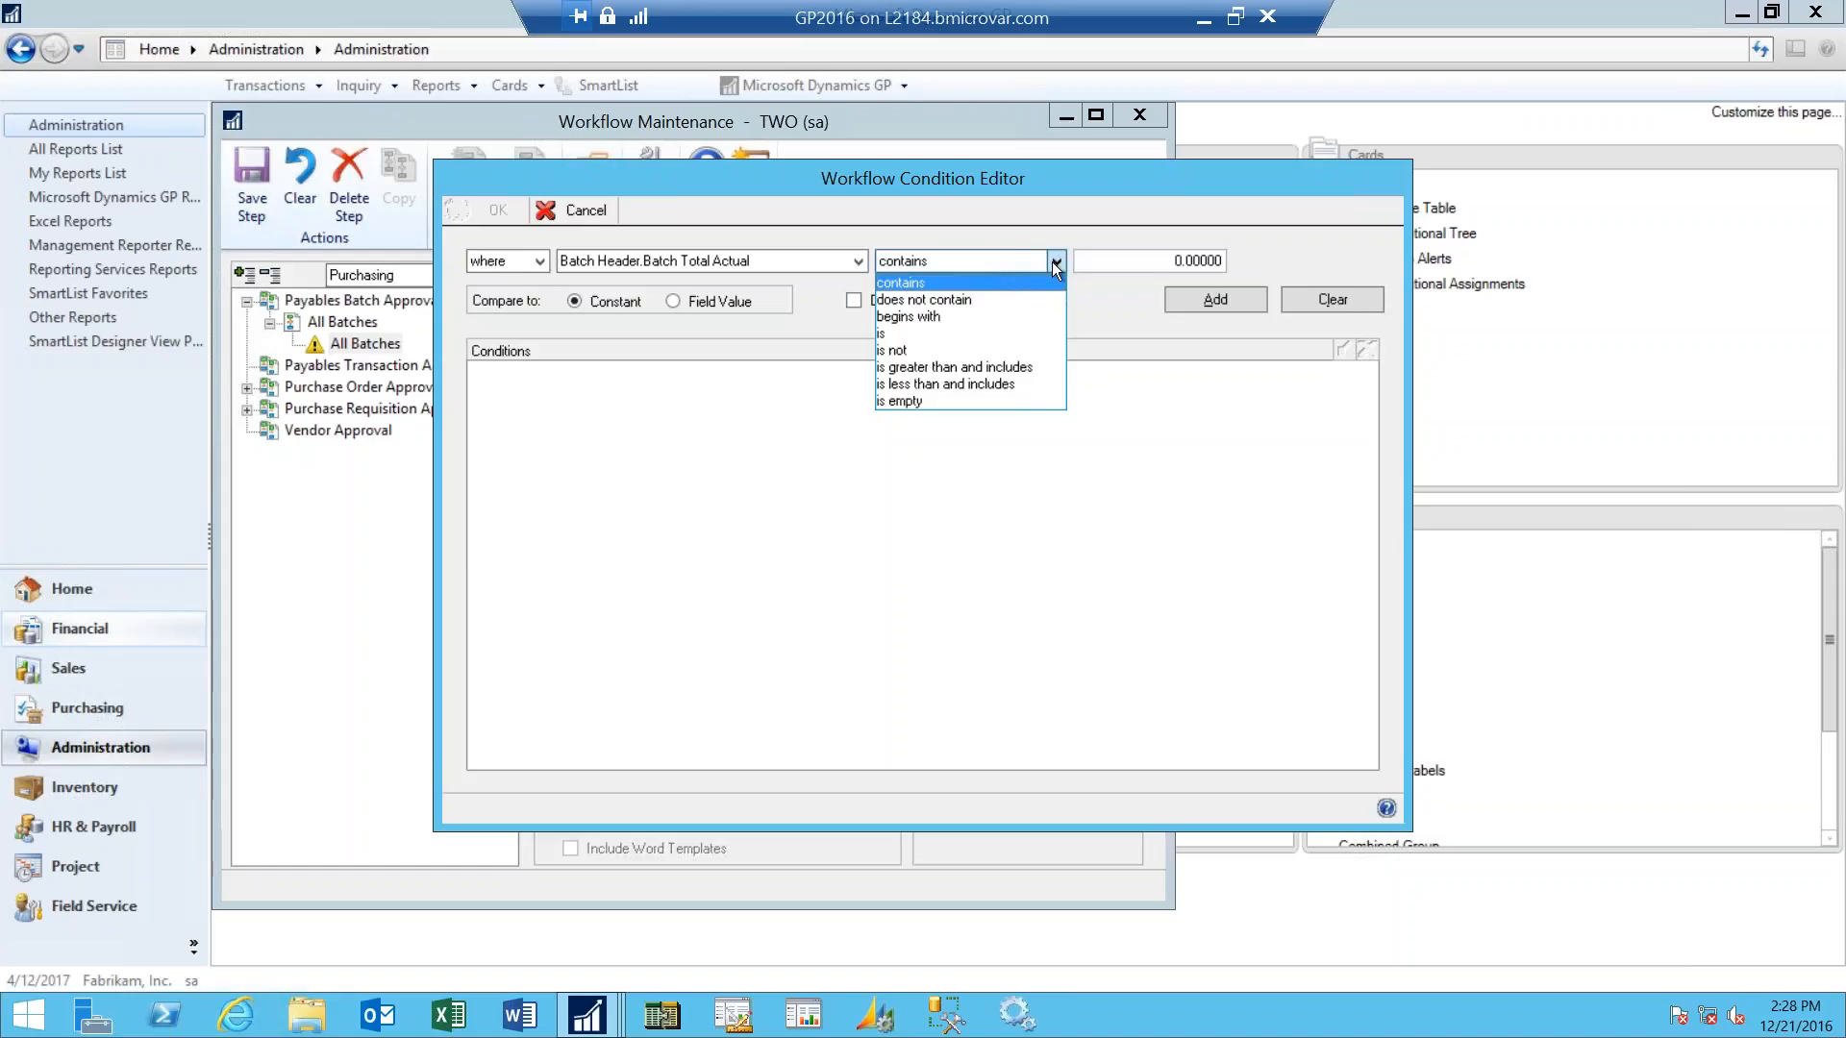
left_click(985, 366)
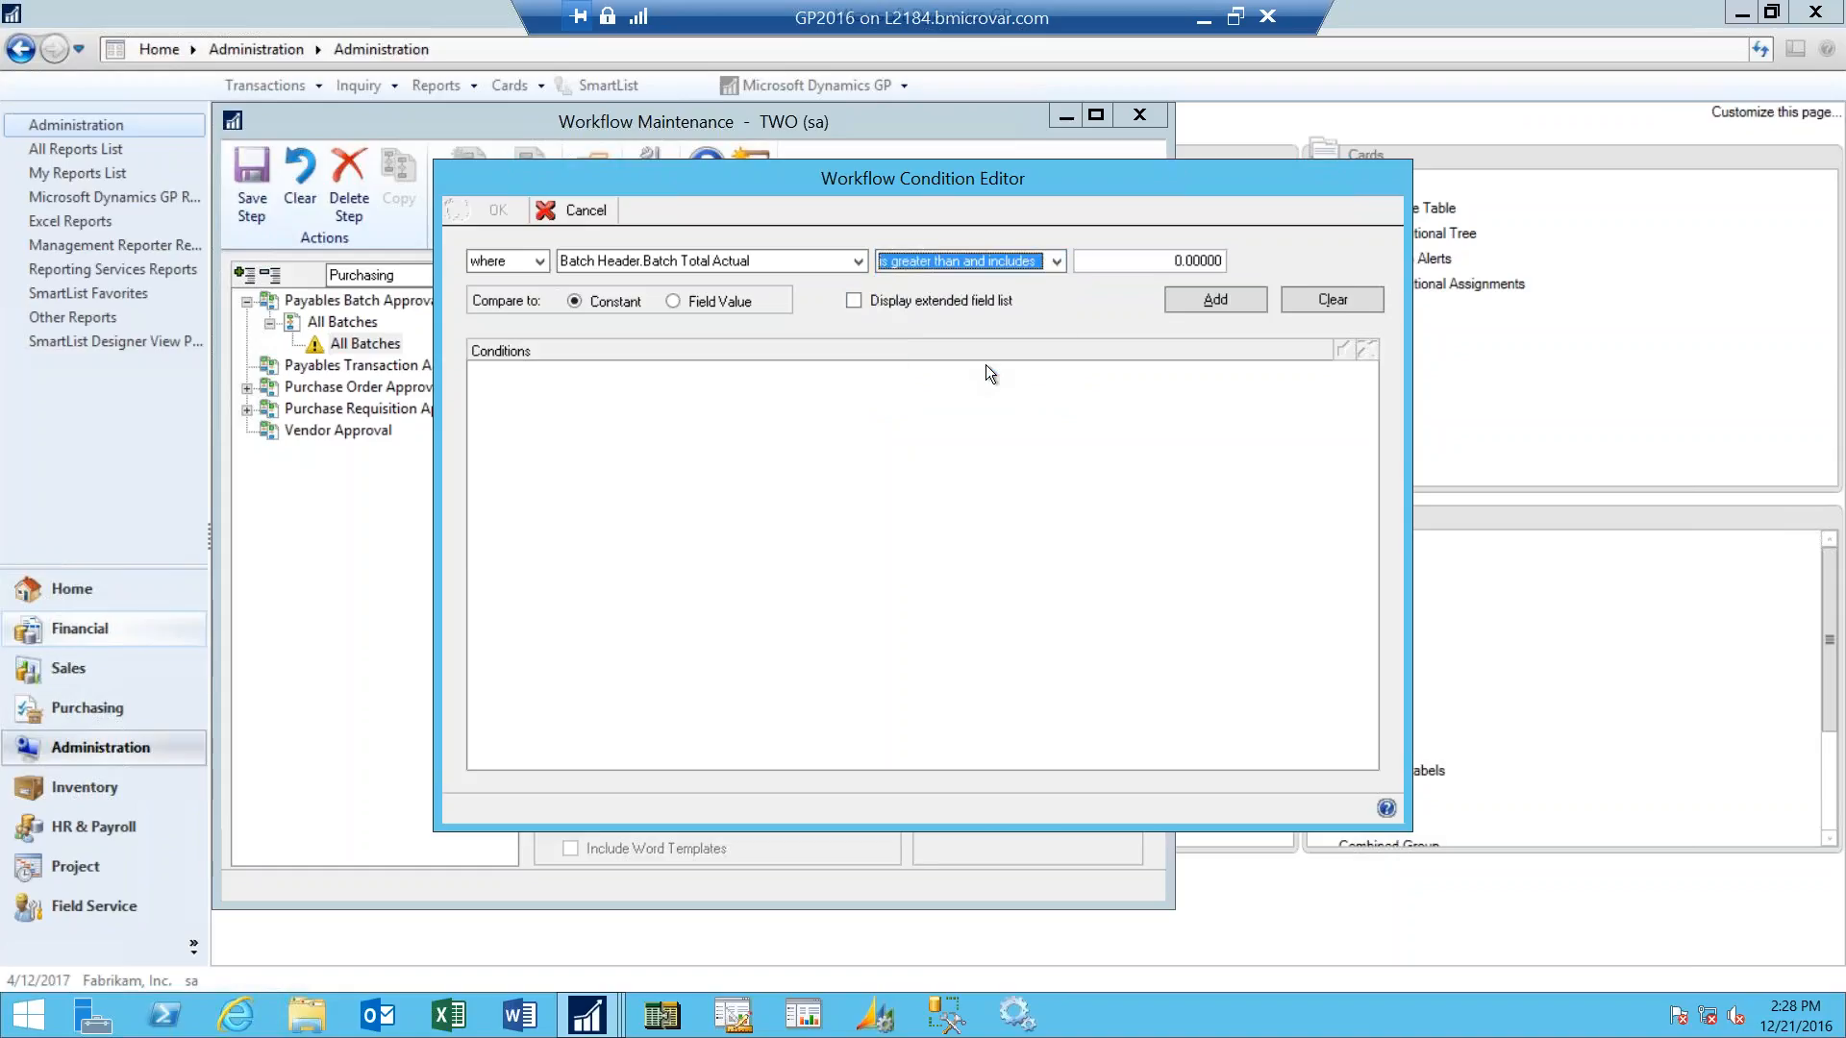
left_click(1151, 265)
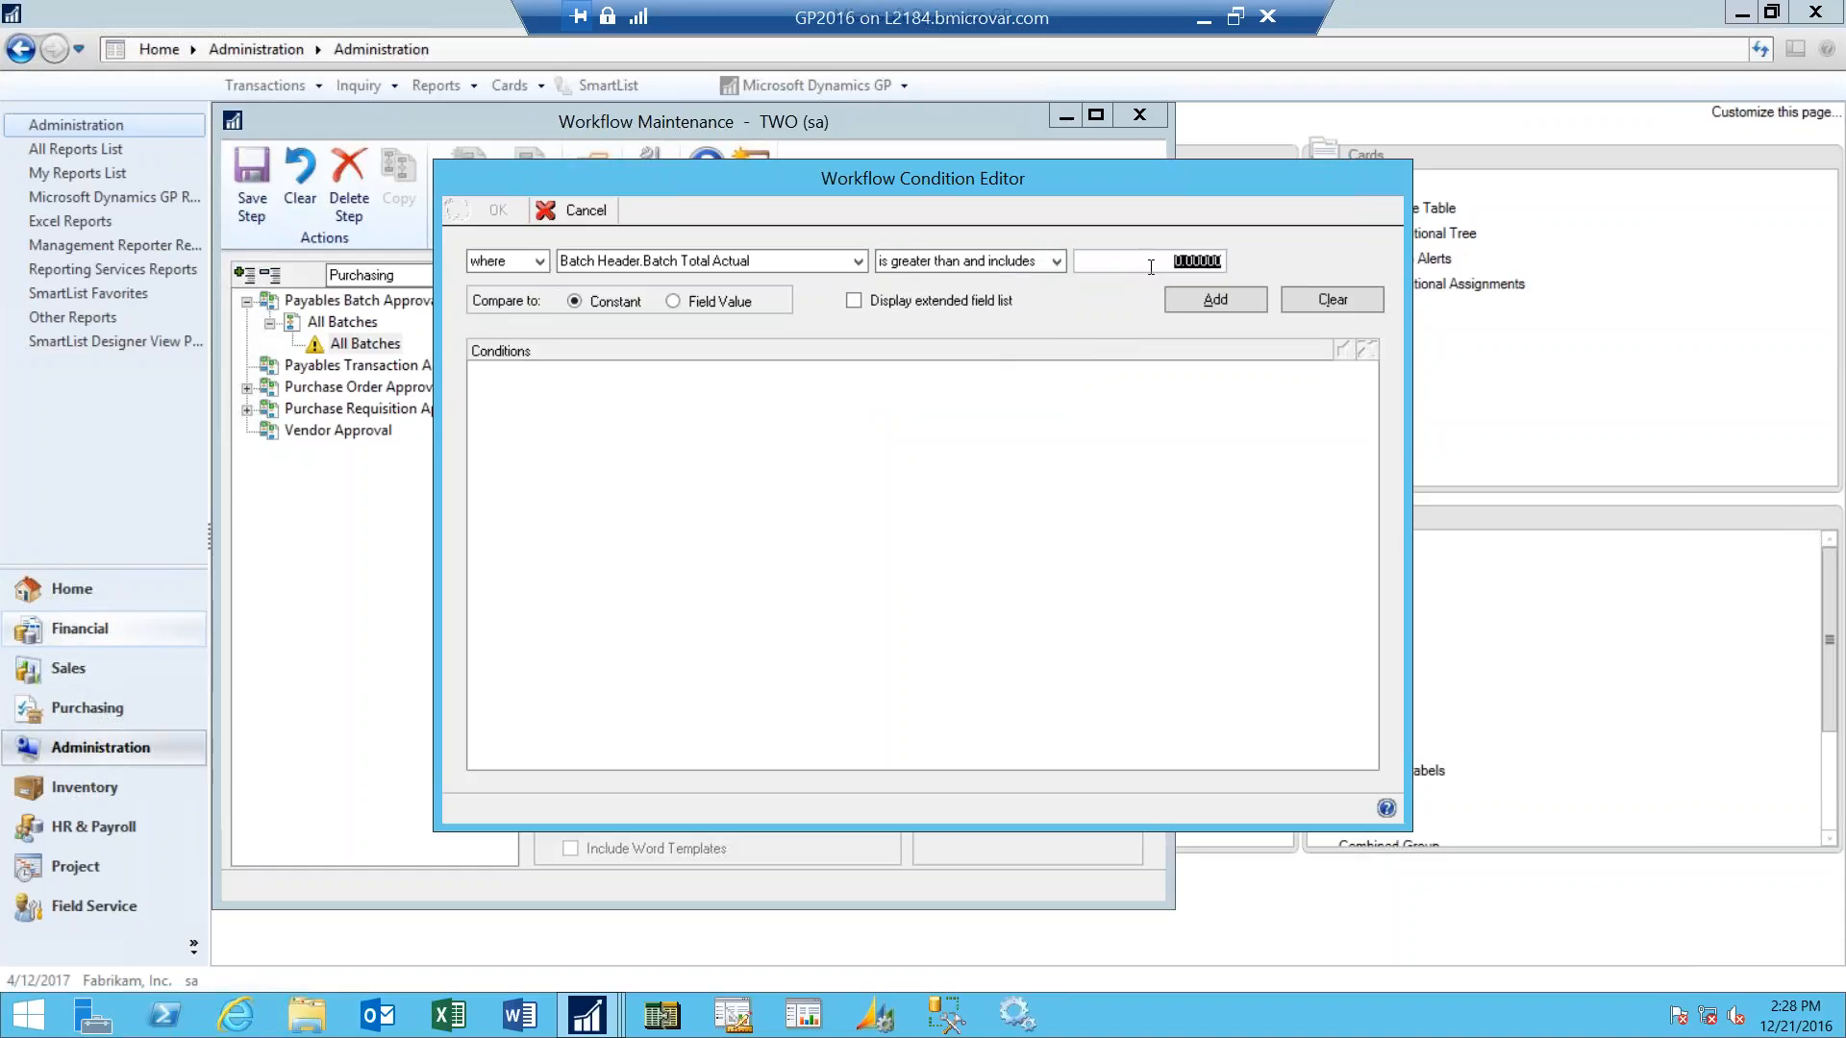
type("100")
left_click(1198, 302)
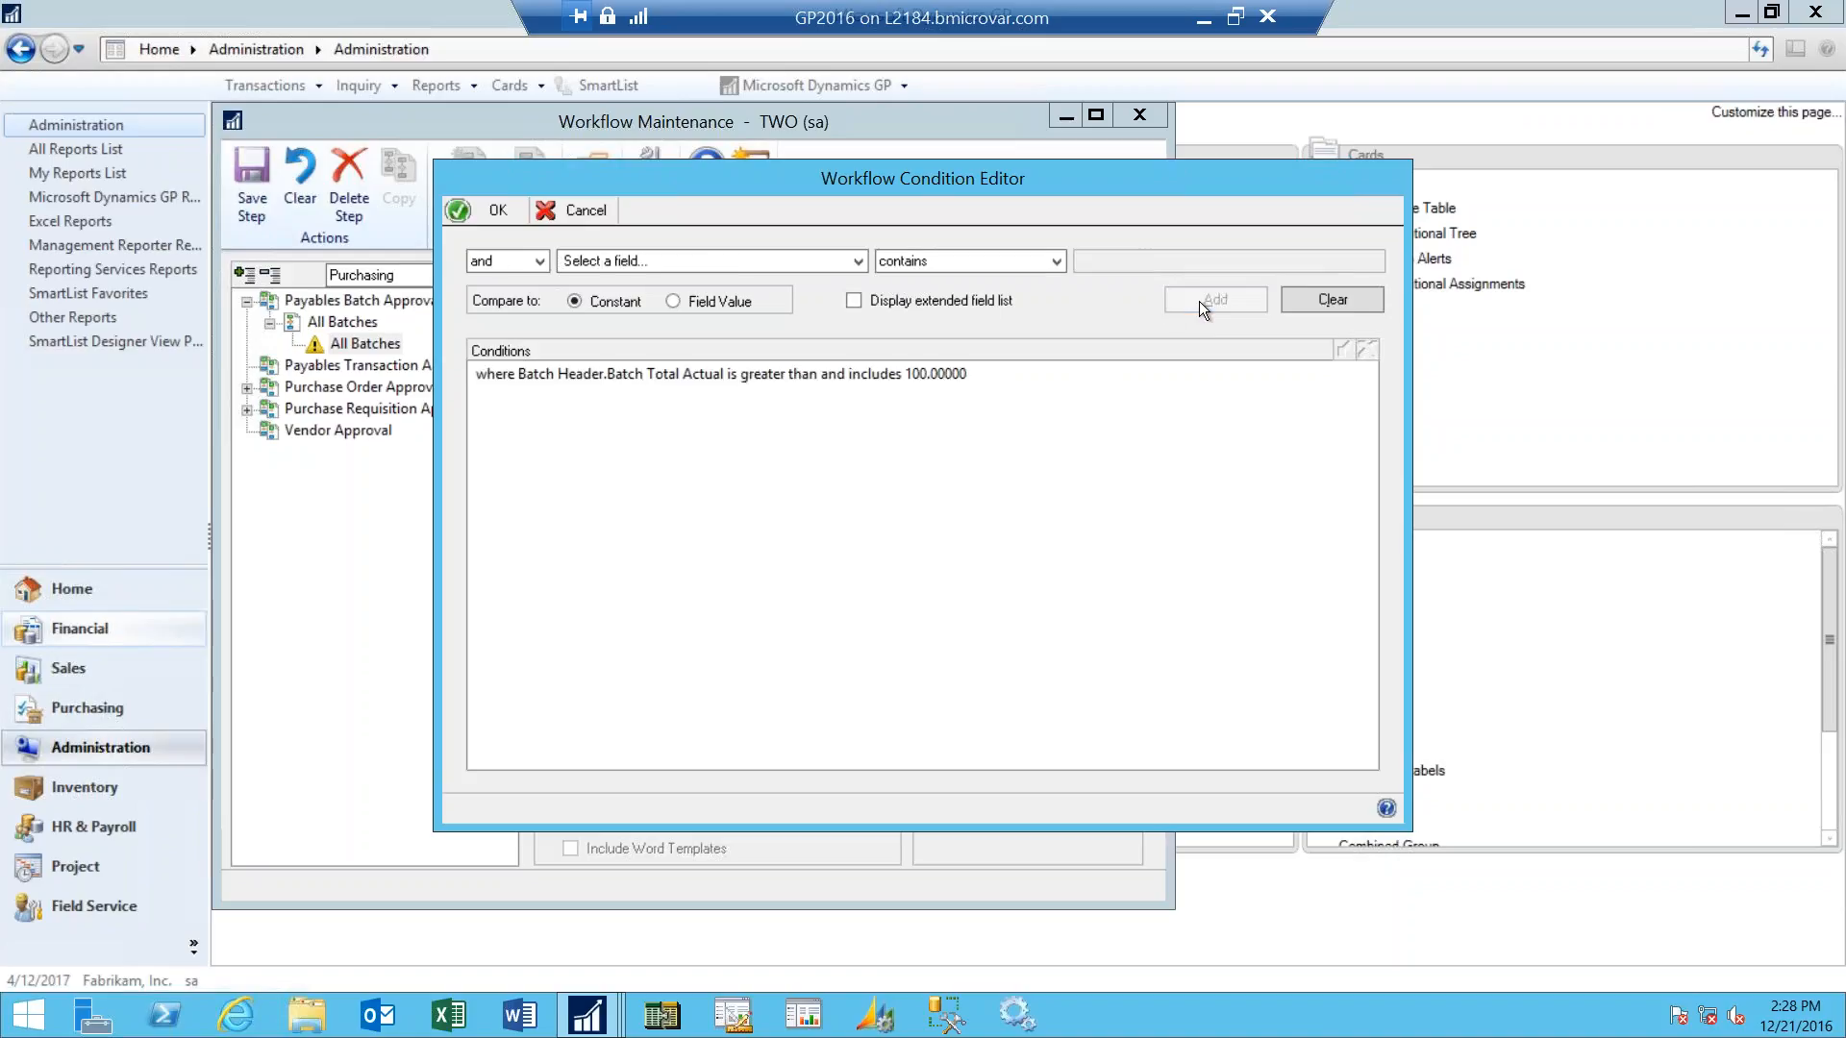
- Enable the extended field list in the condition editor and review the additional batch header fields it offers
left_click(540, 263)
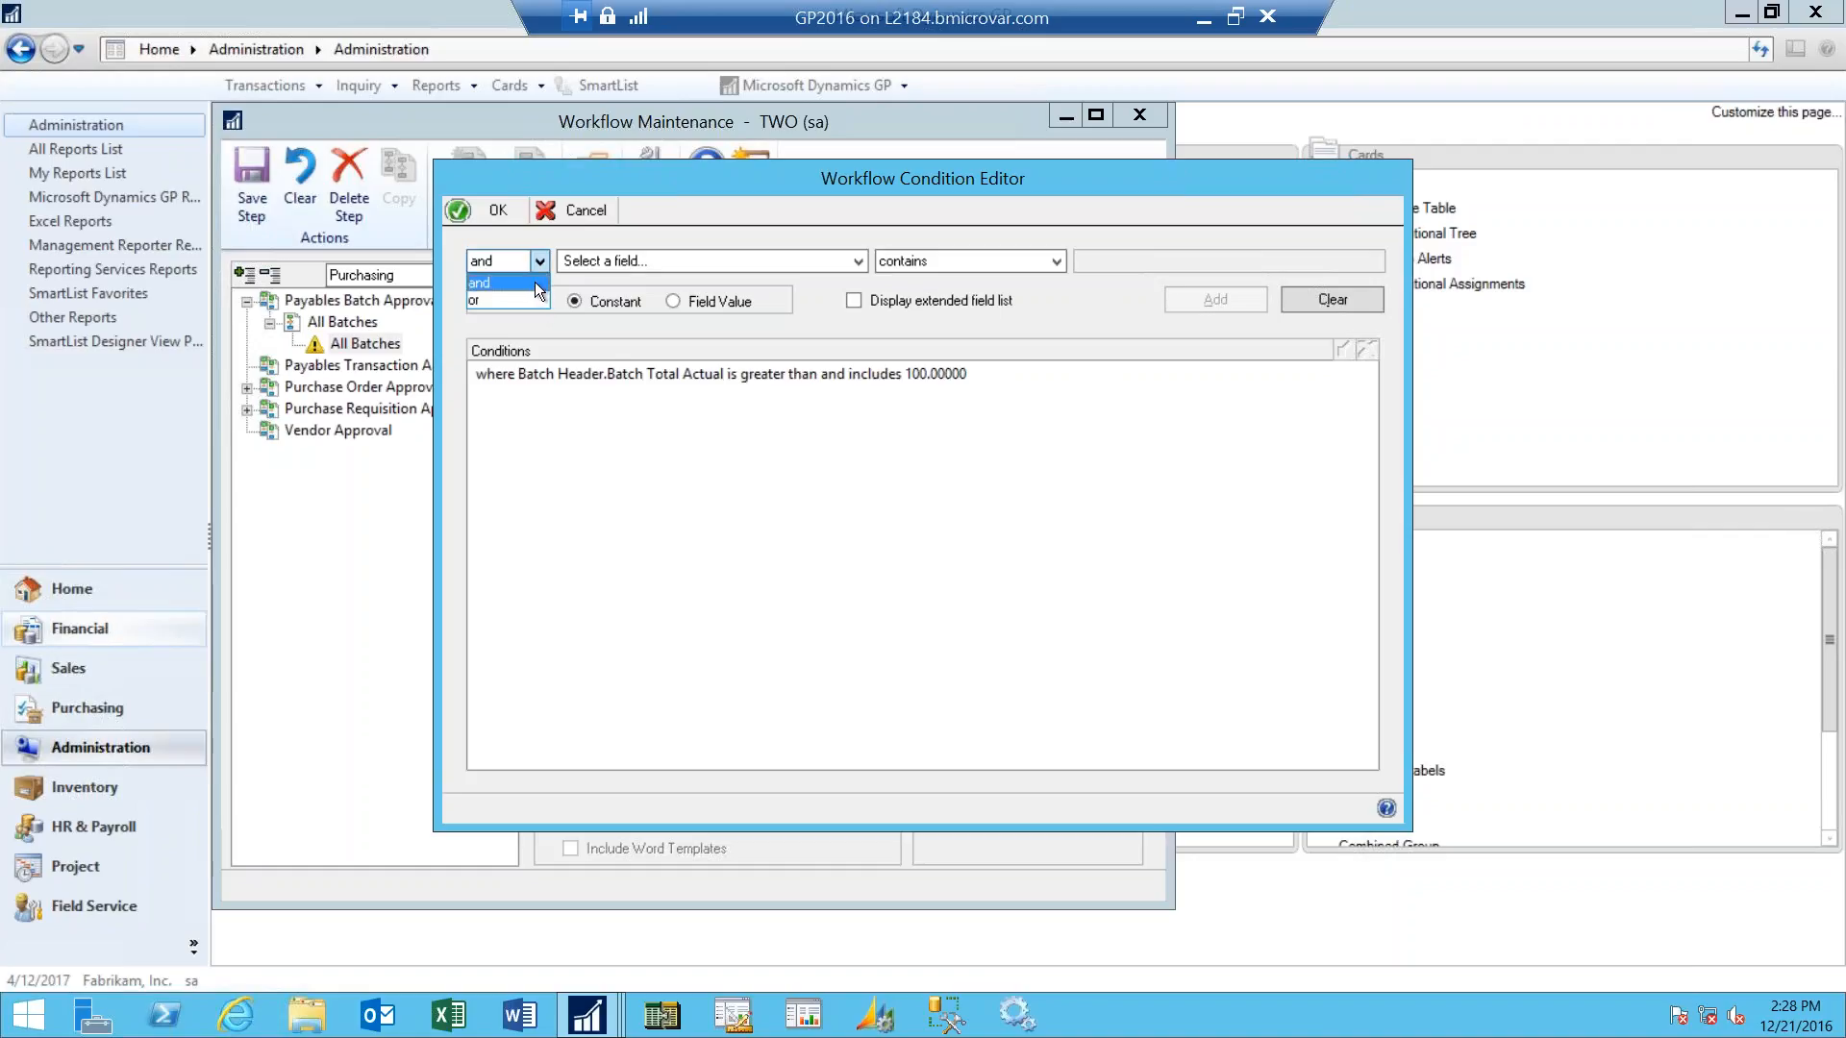
left_click(671, 235)
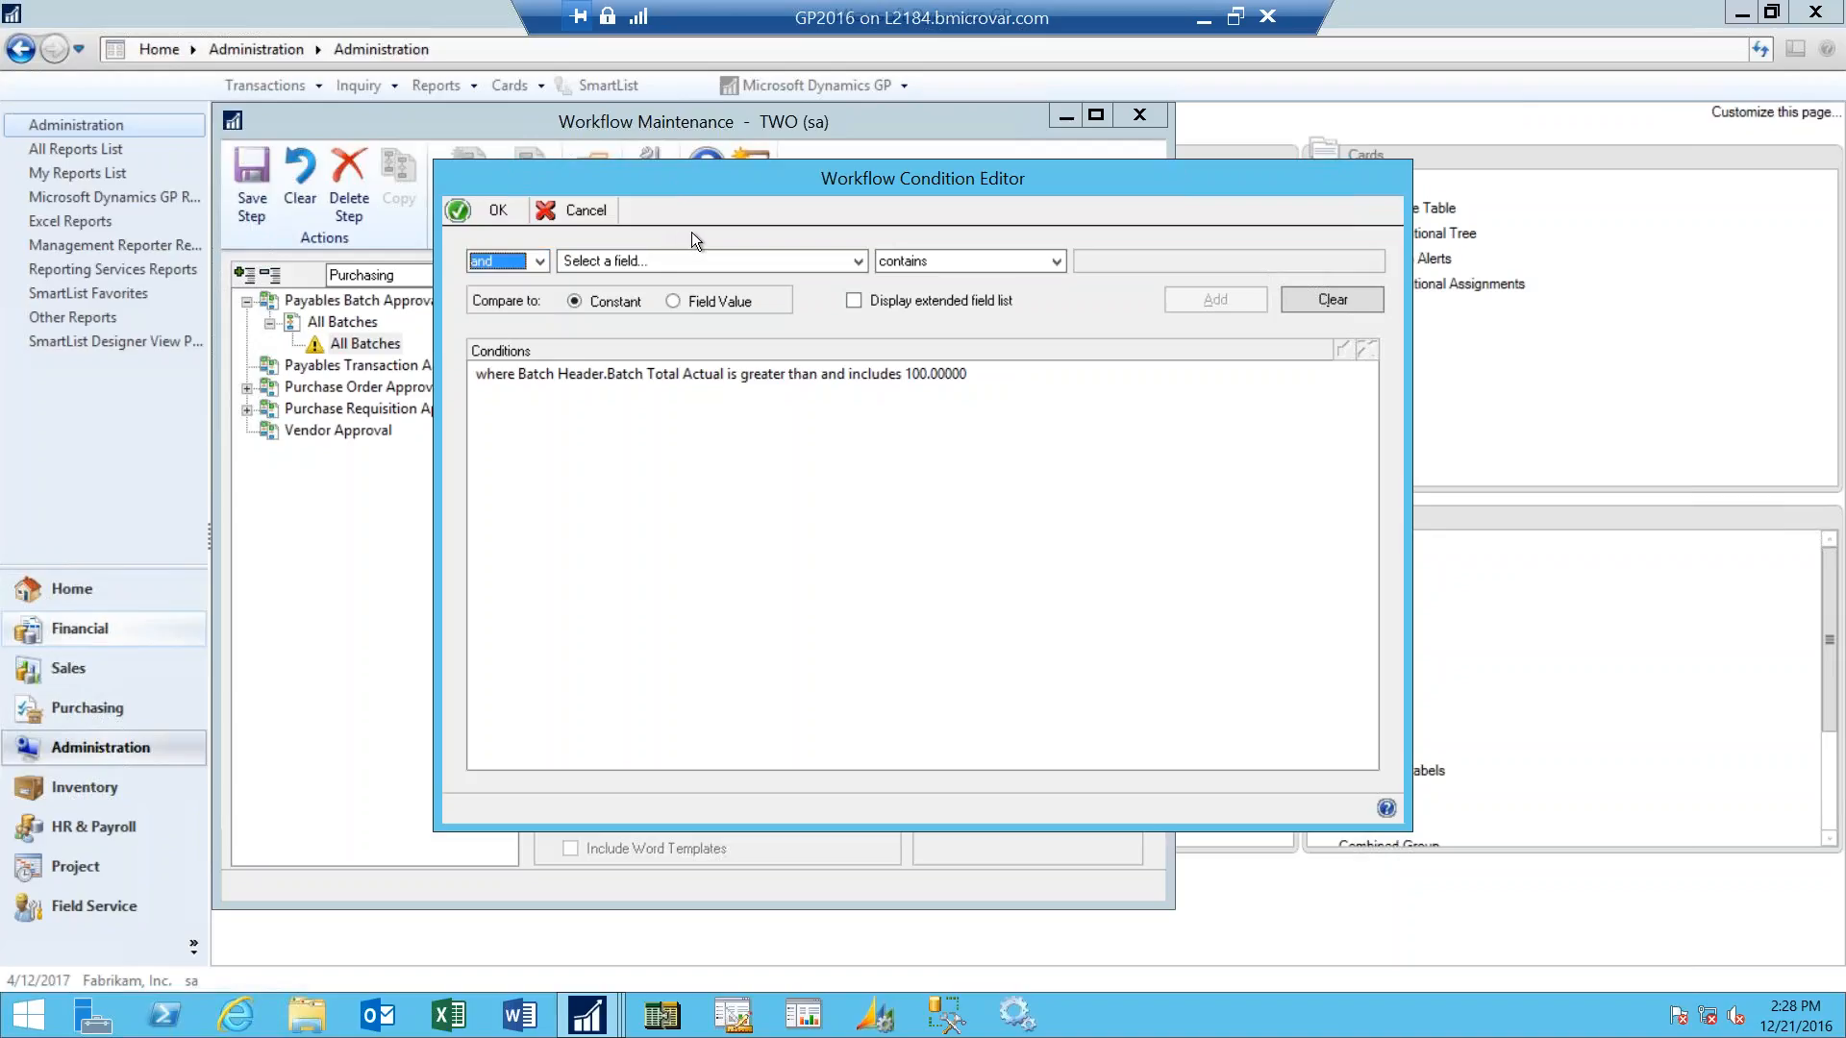
left_click(855, 300)
left_click(857, 261)
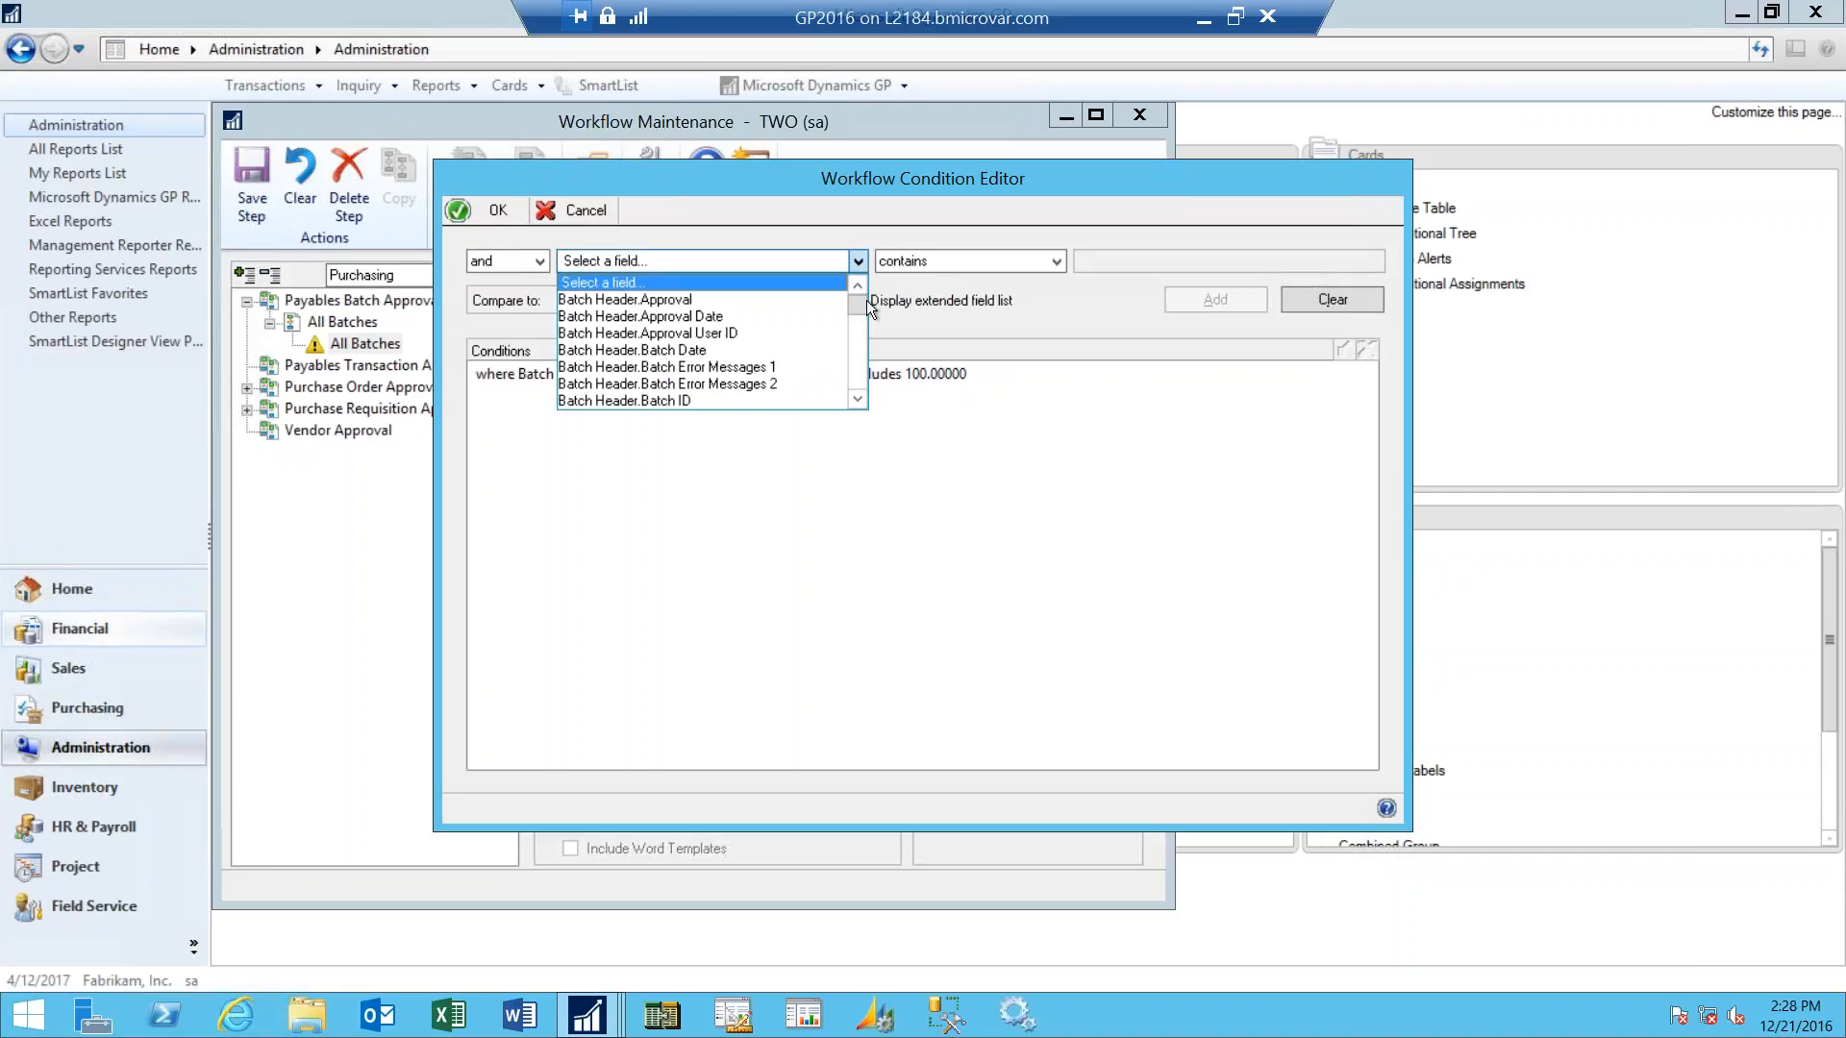
left_click_drag(857, 307, 864, 383)
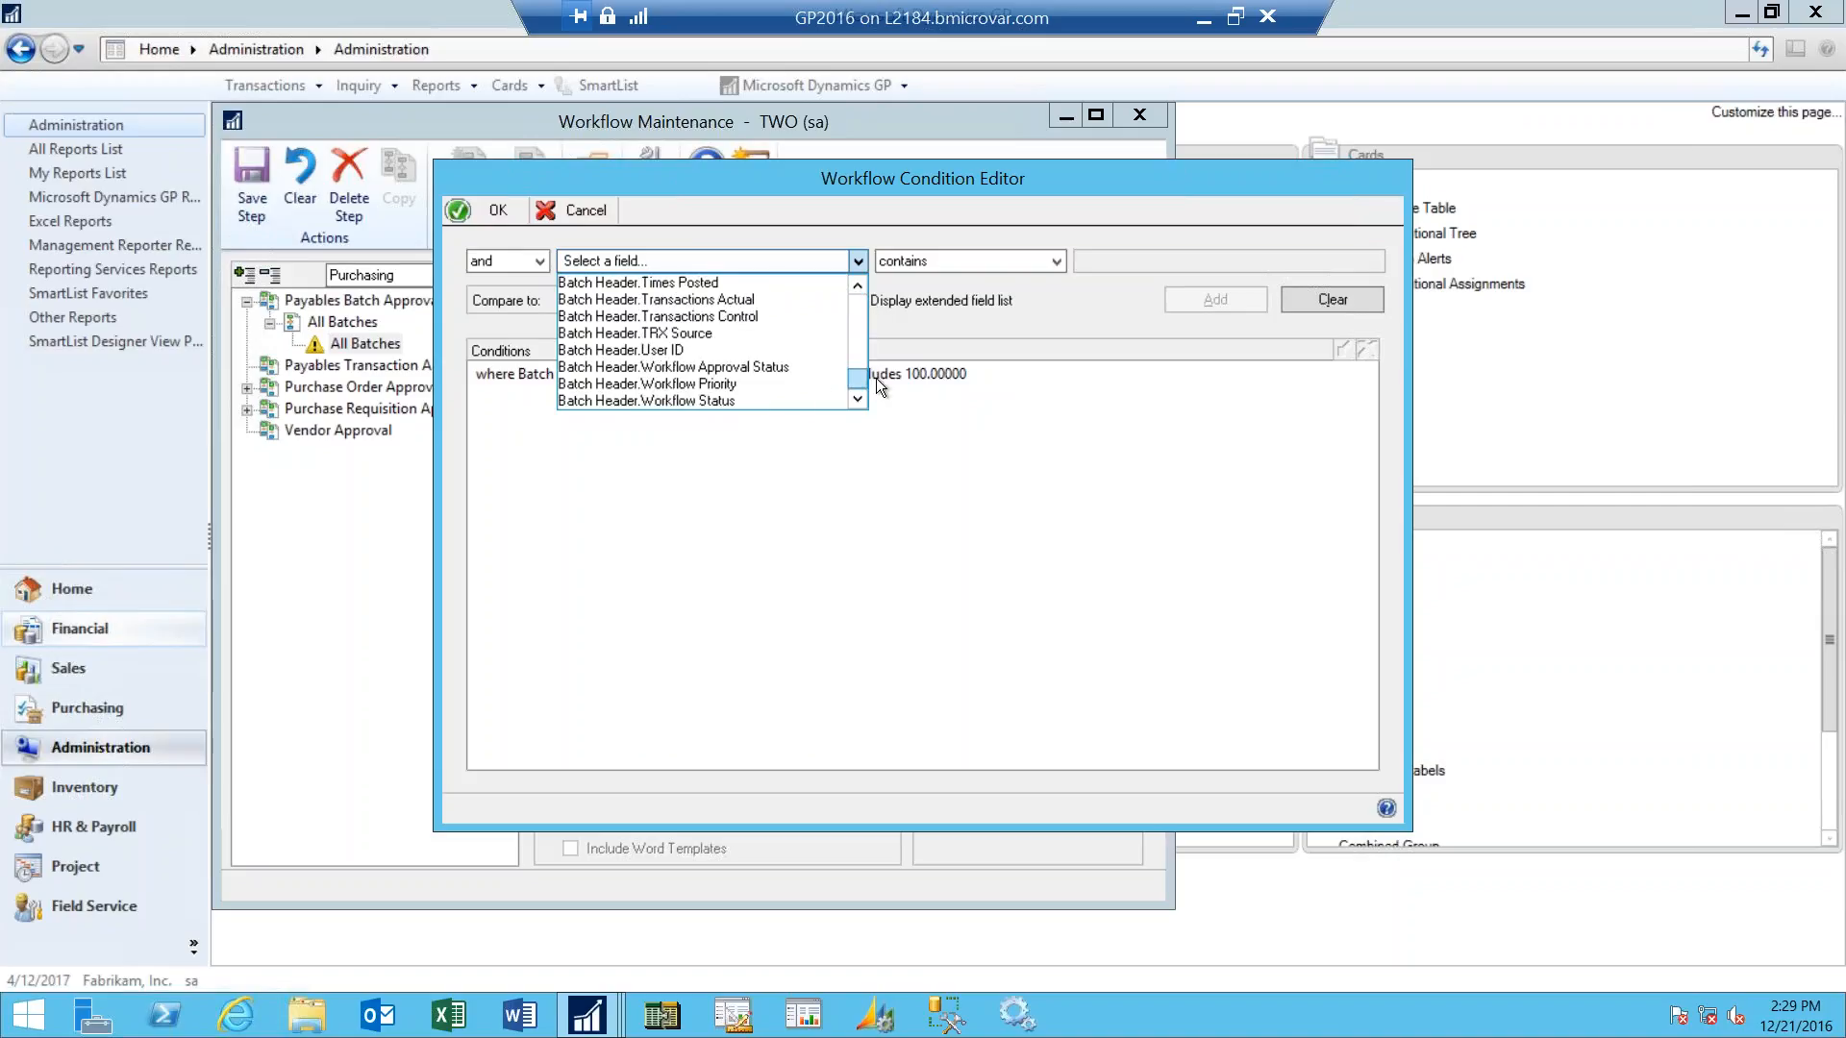
left_click(1025, 327)
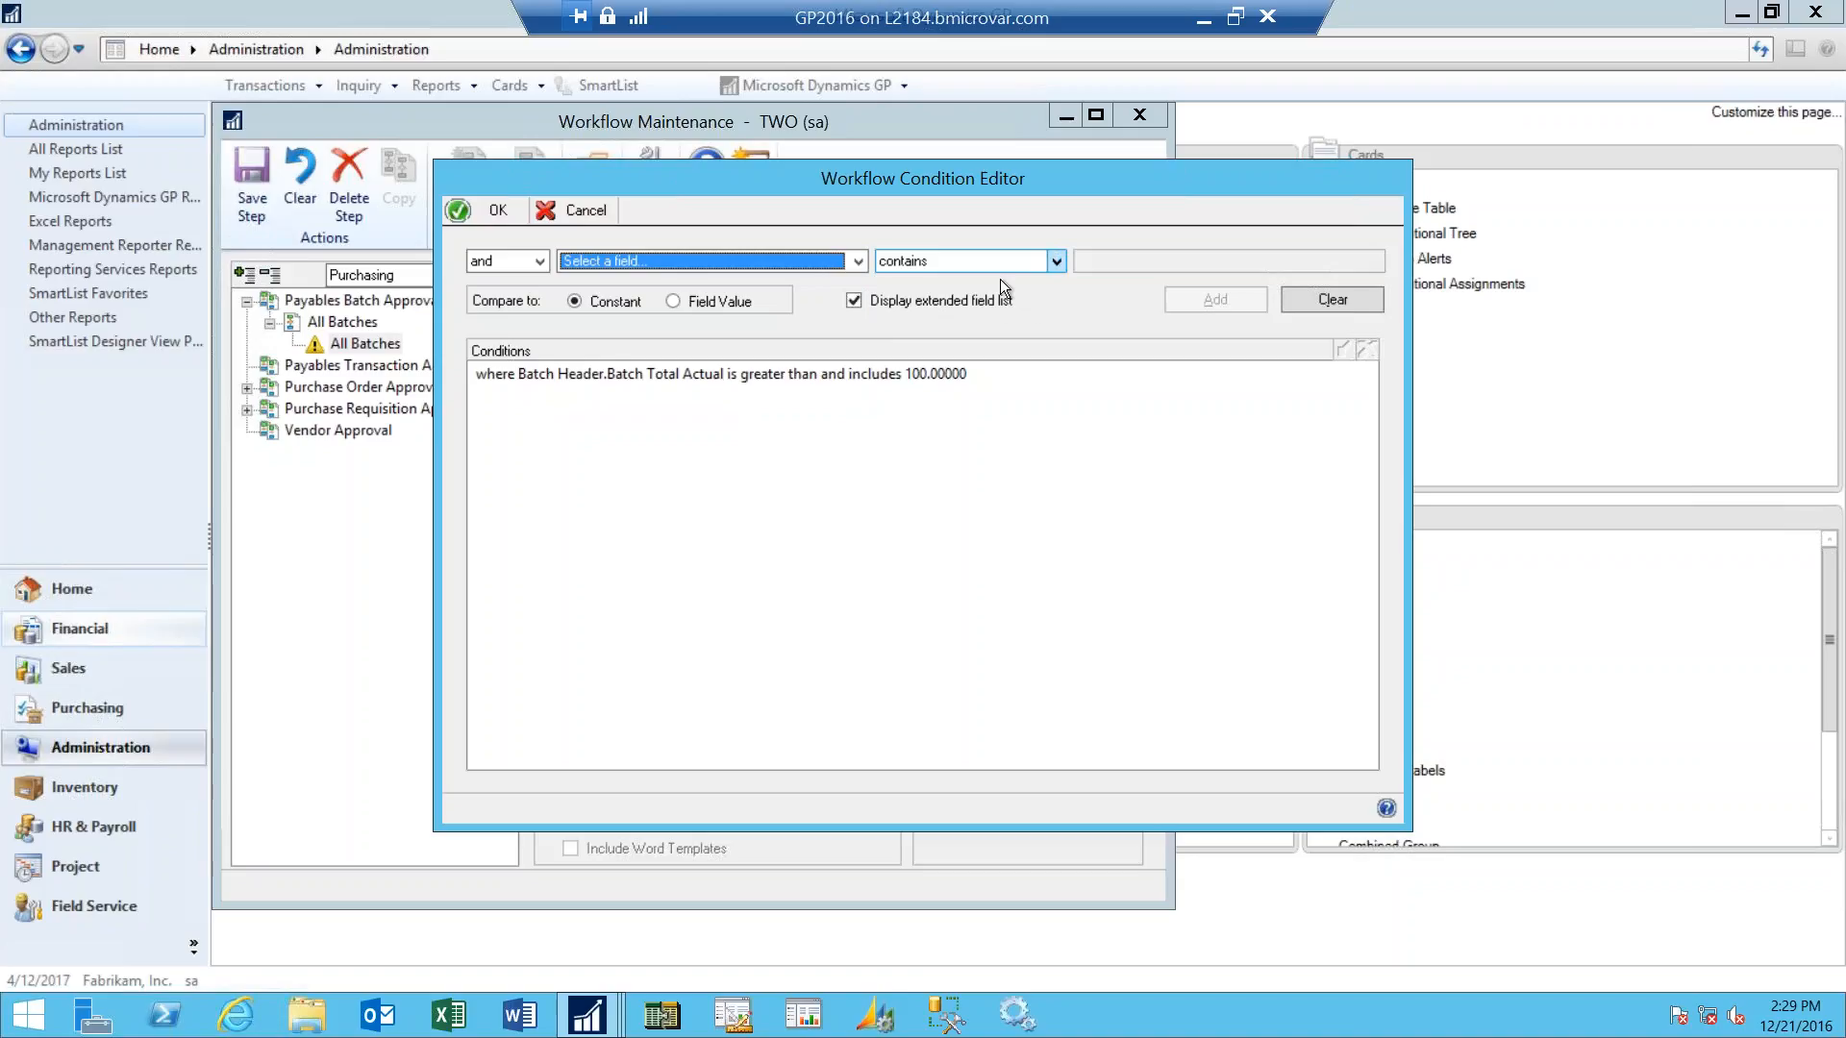
- Add a second condition joined with "and": Batch Header.Batch Date is on or after 1/1/2017
left_click(855, 262)
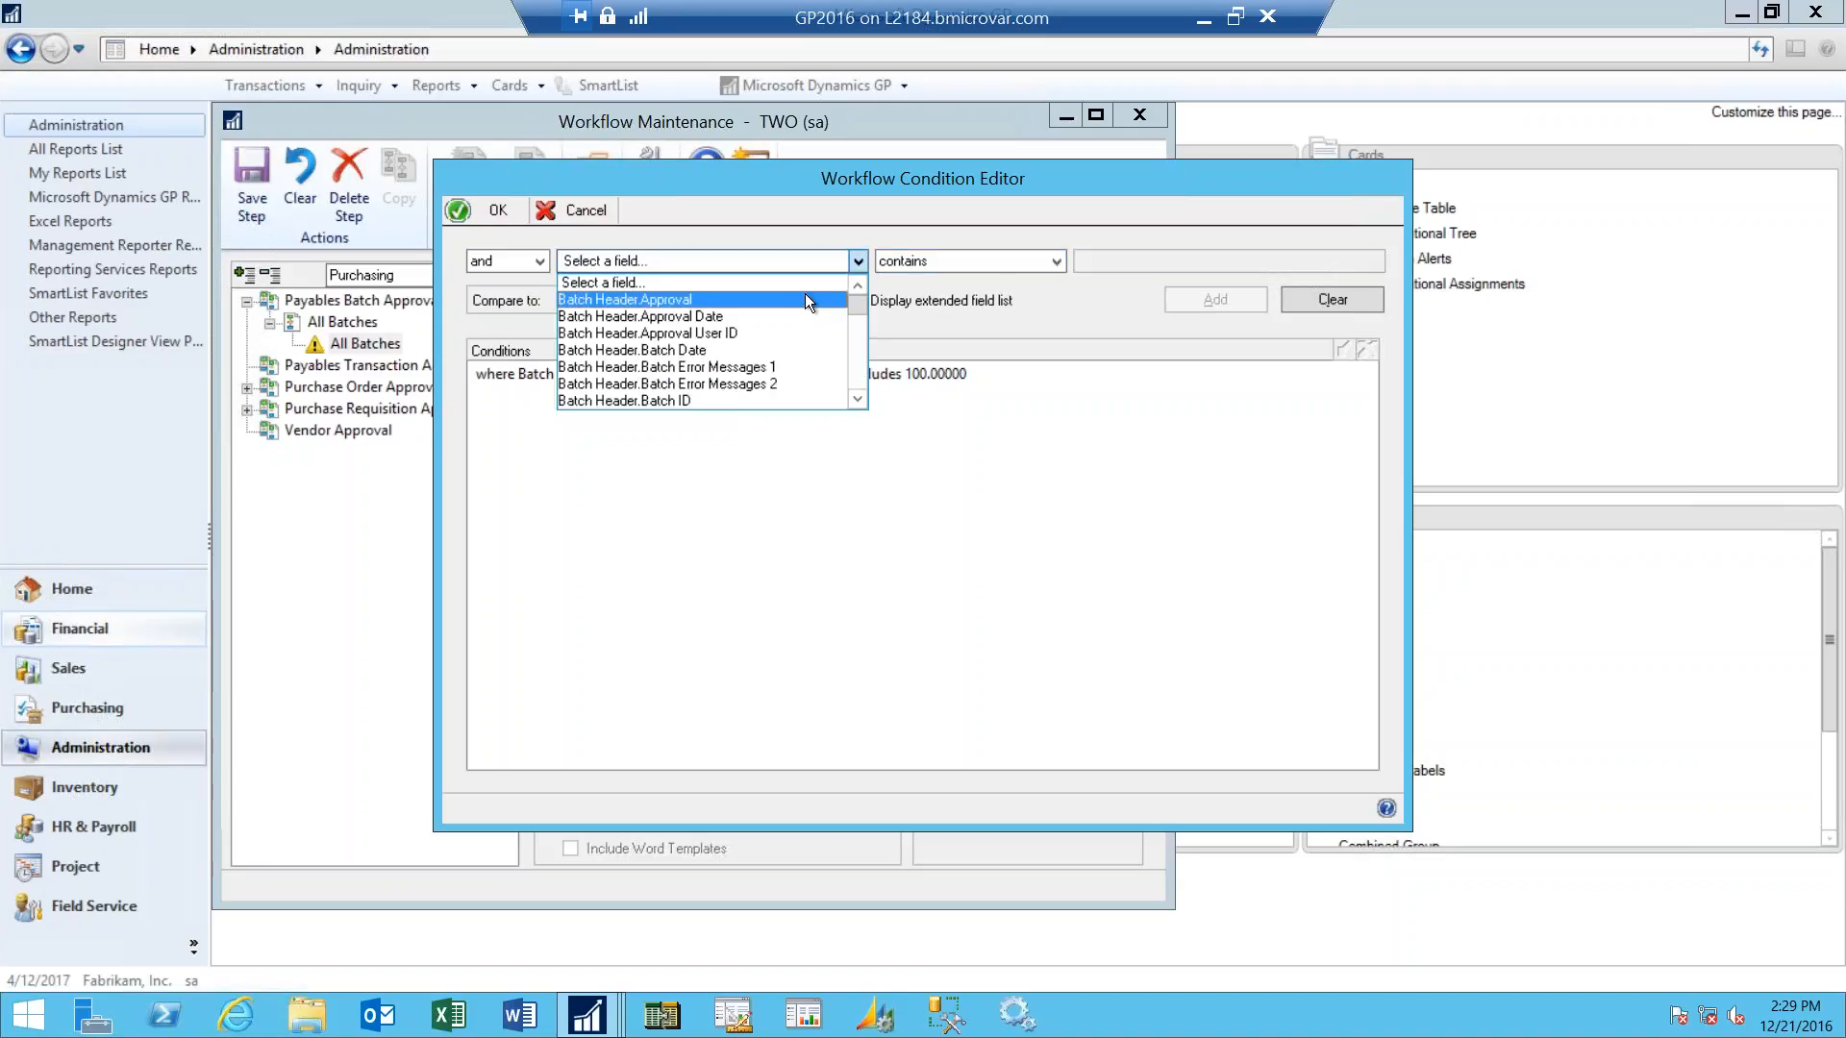
left_click(797, 348)
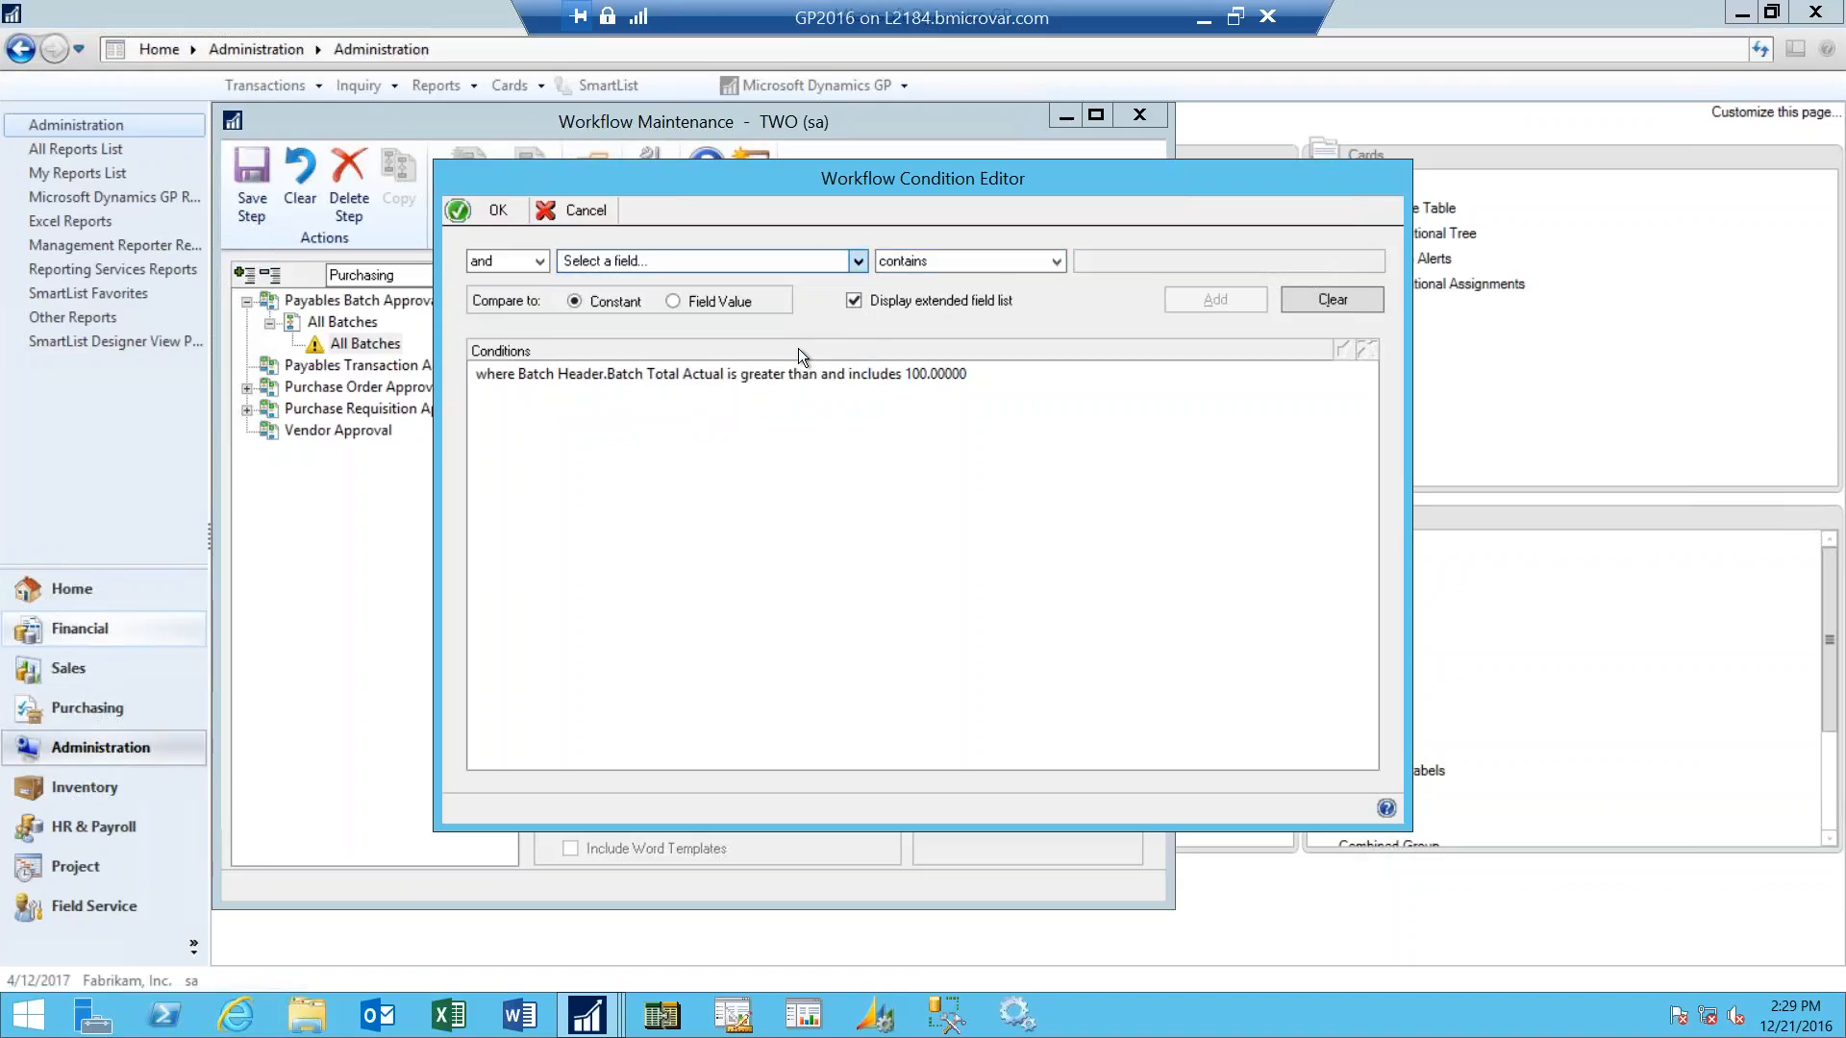
left_click(1057, 263)
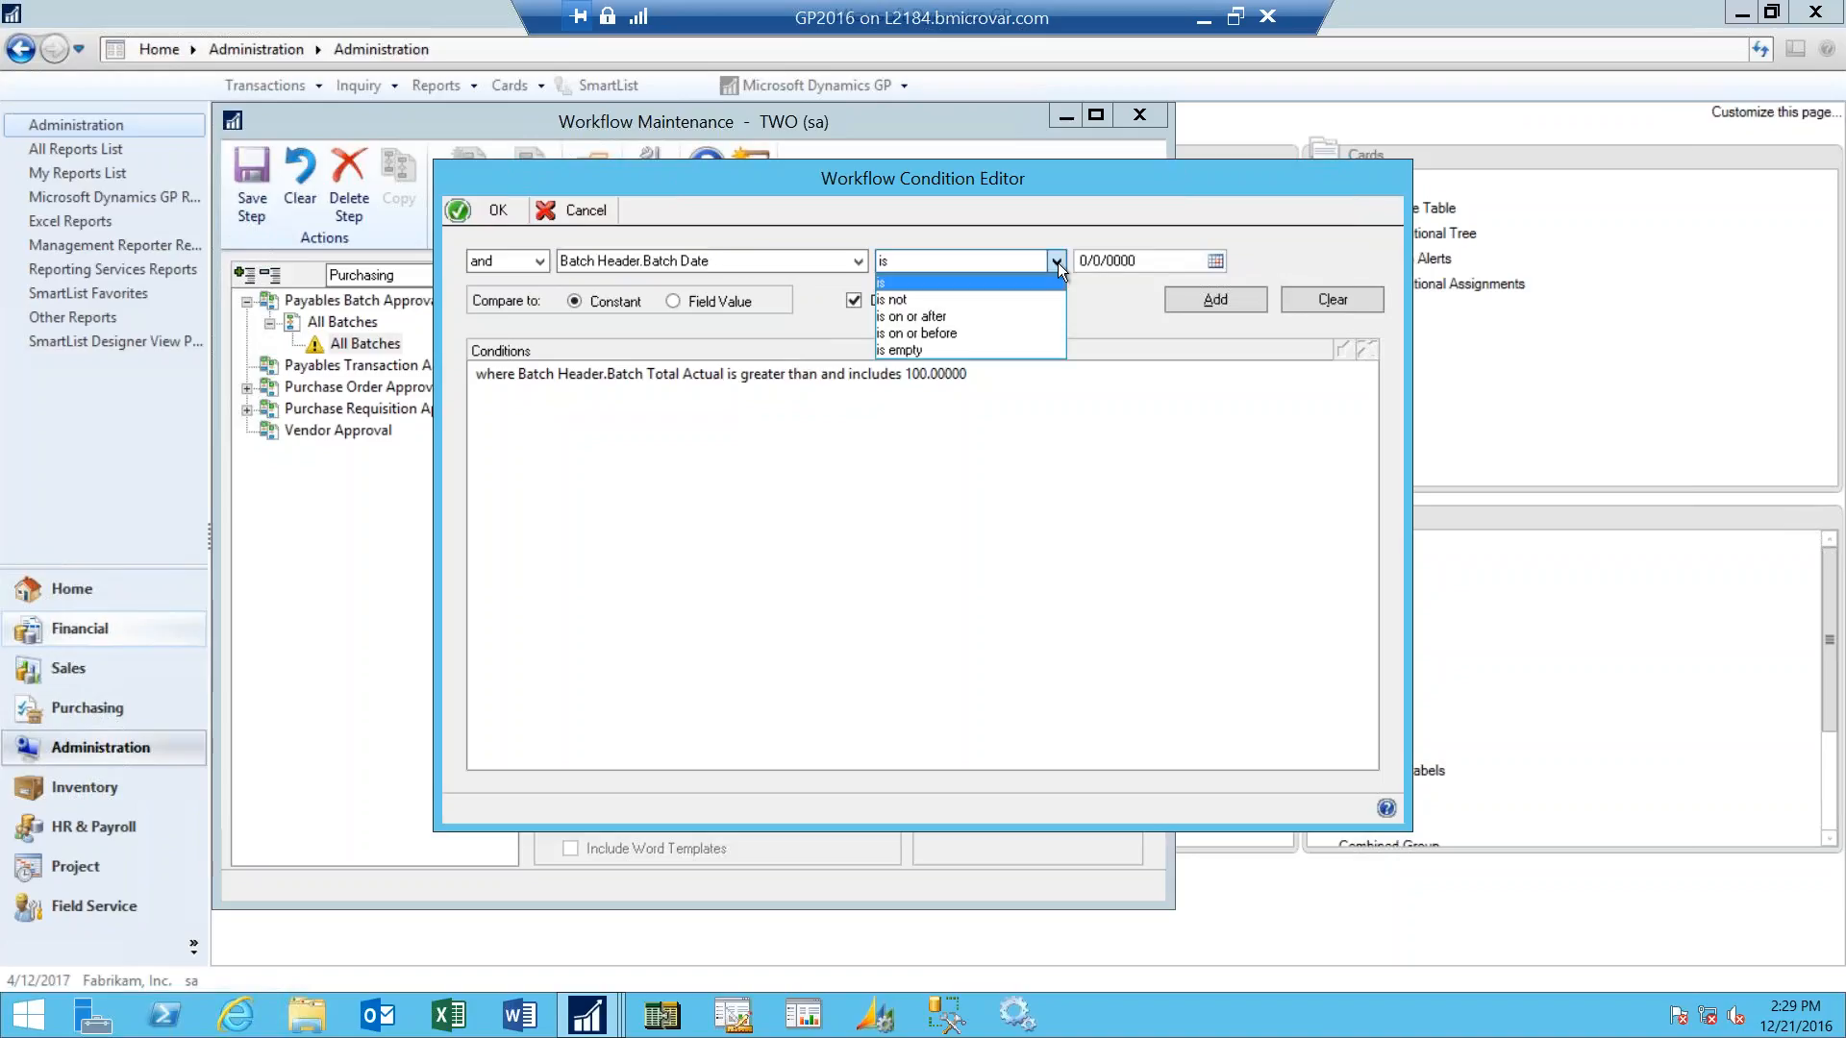
left_click(1021, 316)
key("Tab")
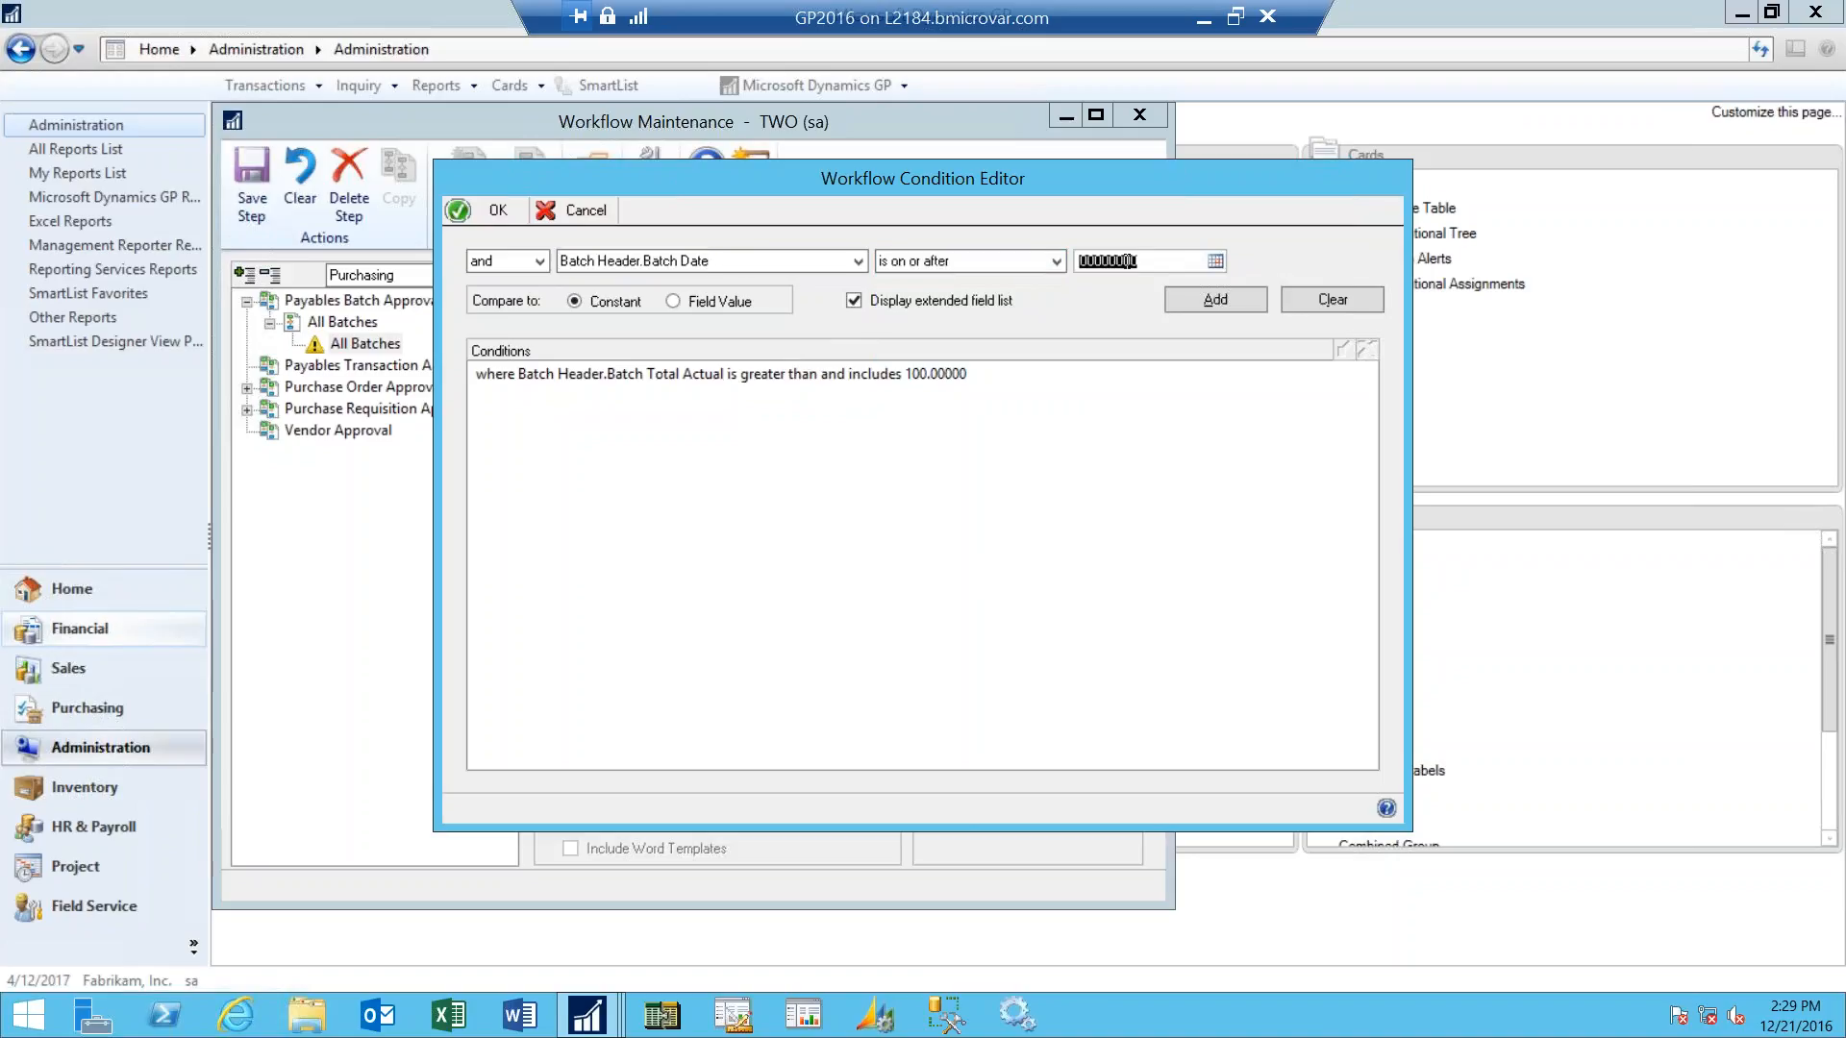
type("01012017")
key("Tab")
left_click(1192, 299)
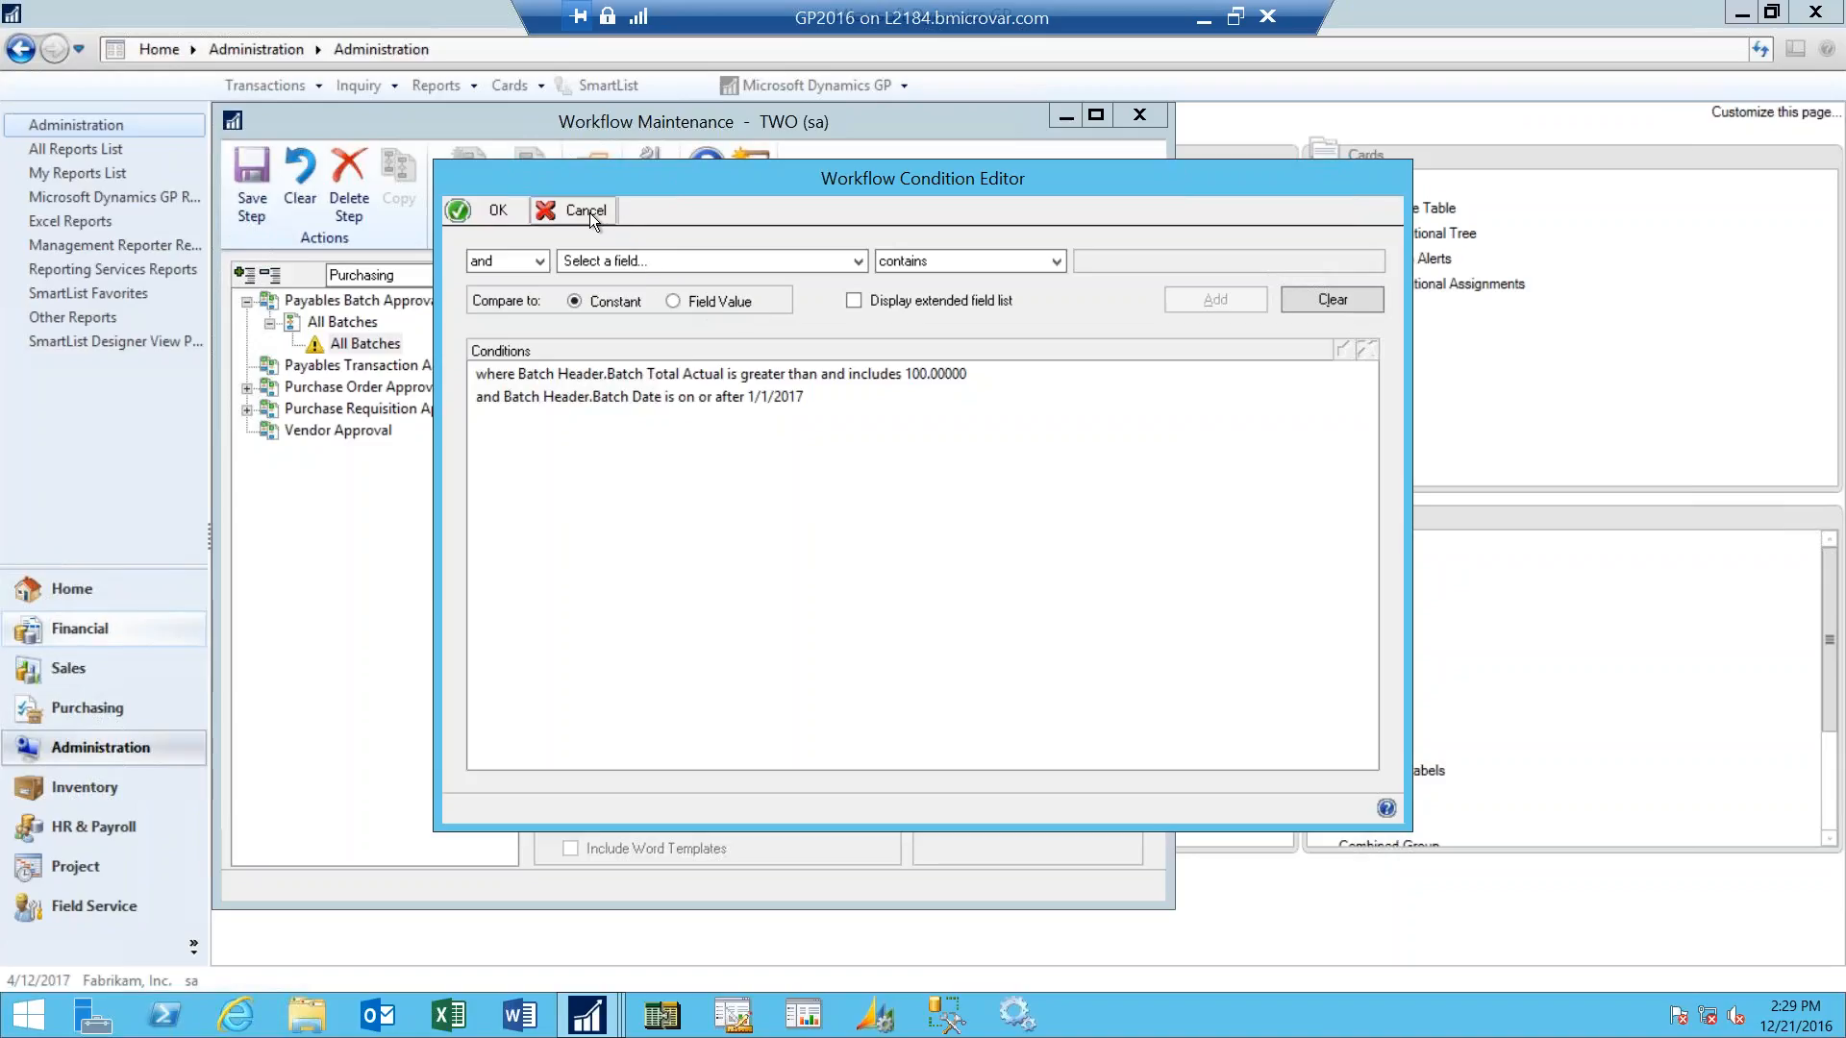
- Accept the conditions and have the workflow continue to the next step if they are not met
left_click(498, 211)
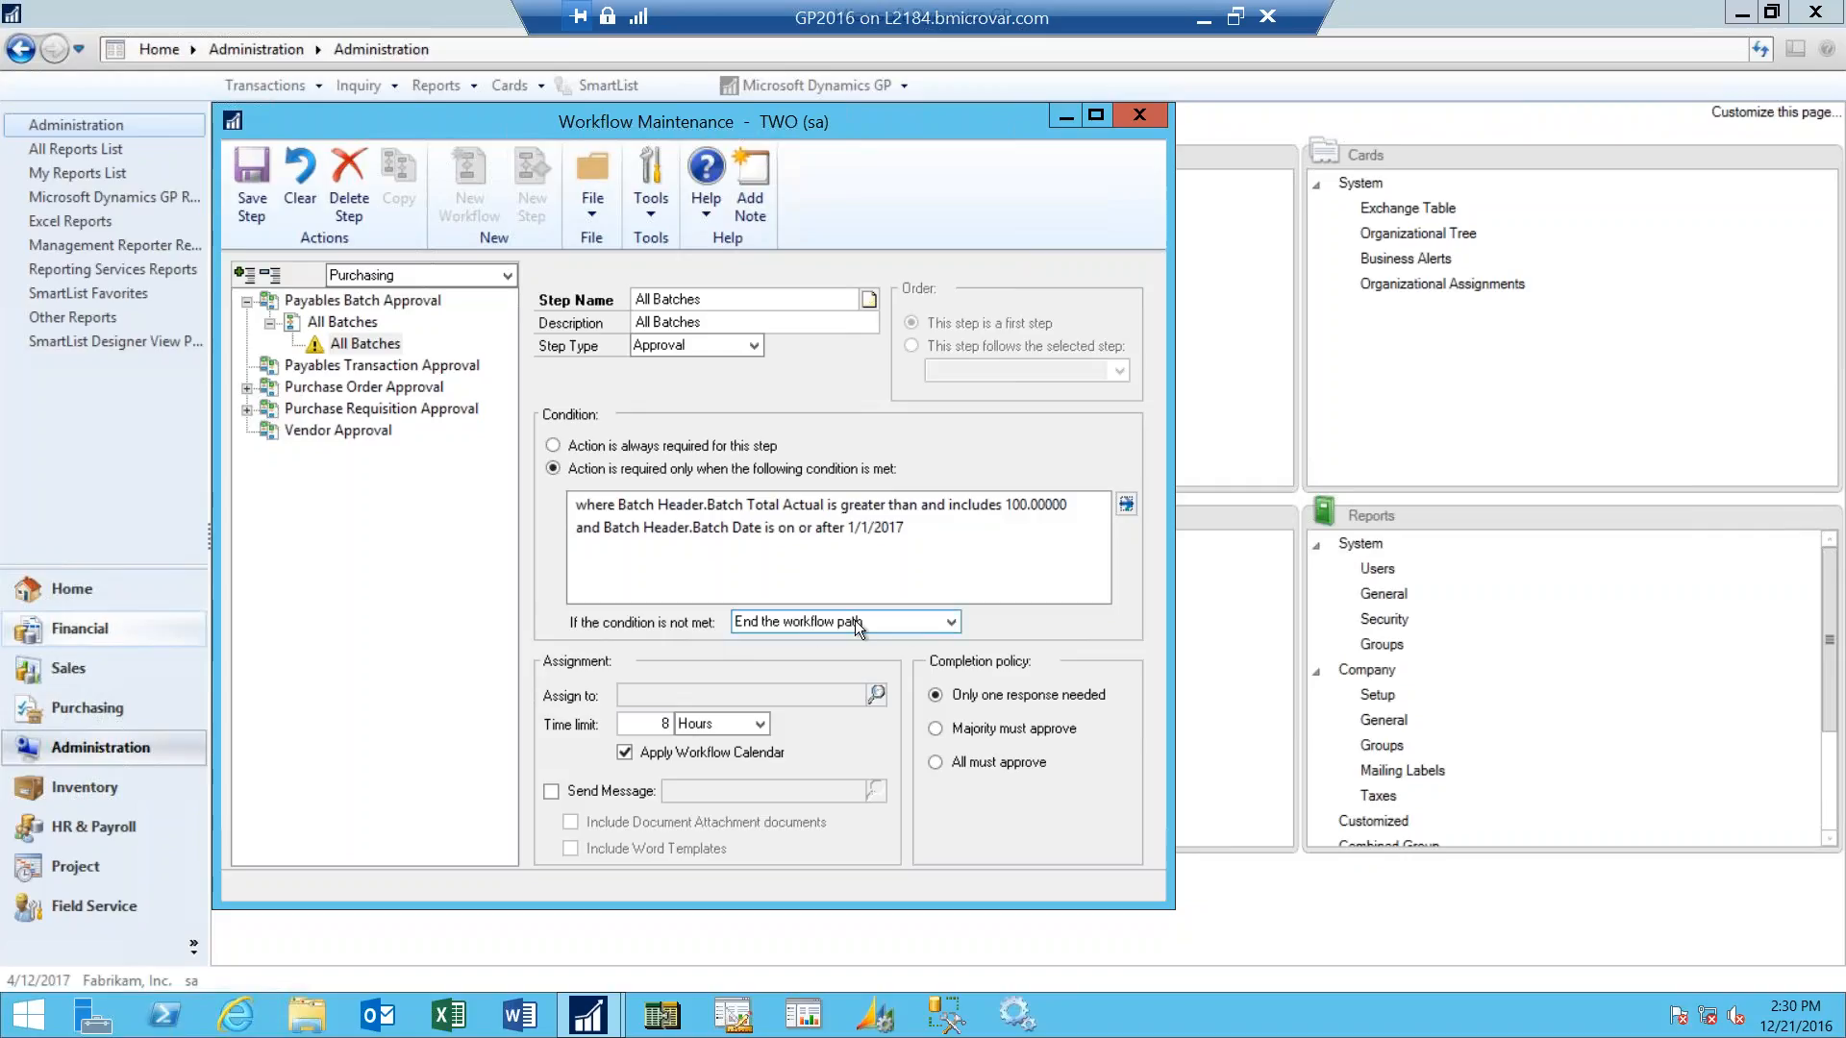
left_click(951, 622)
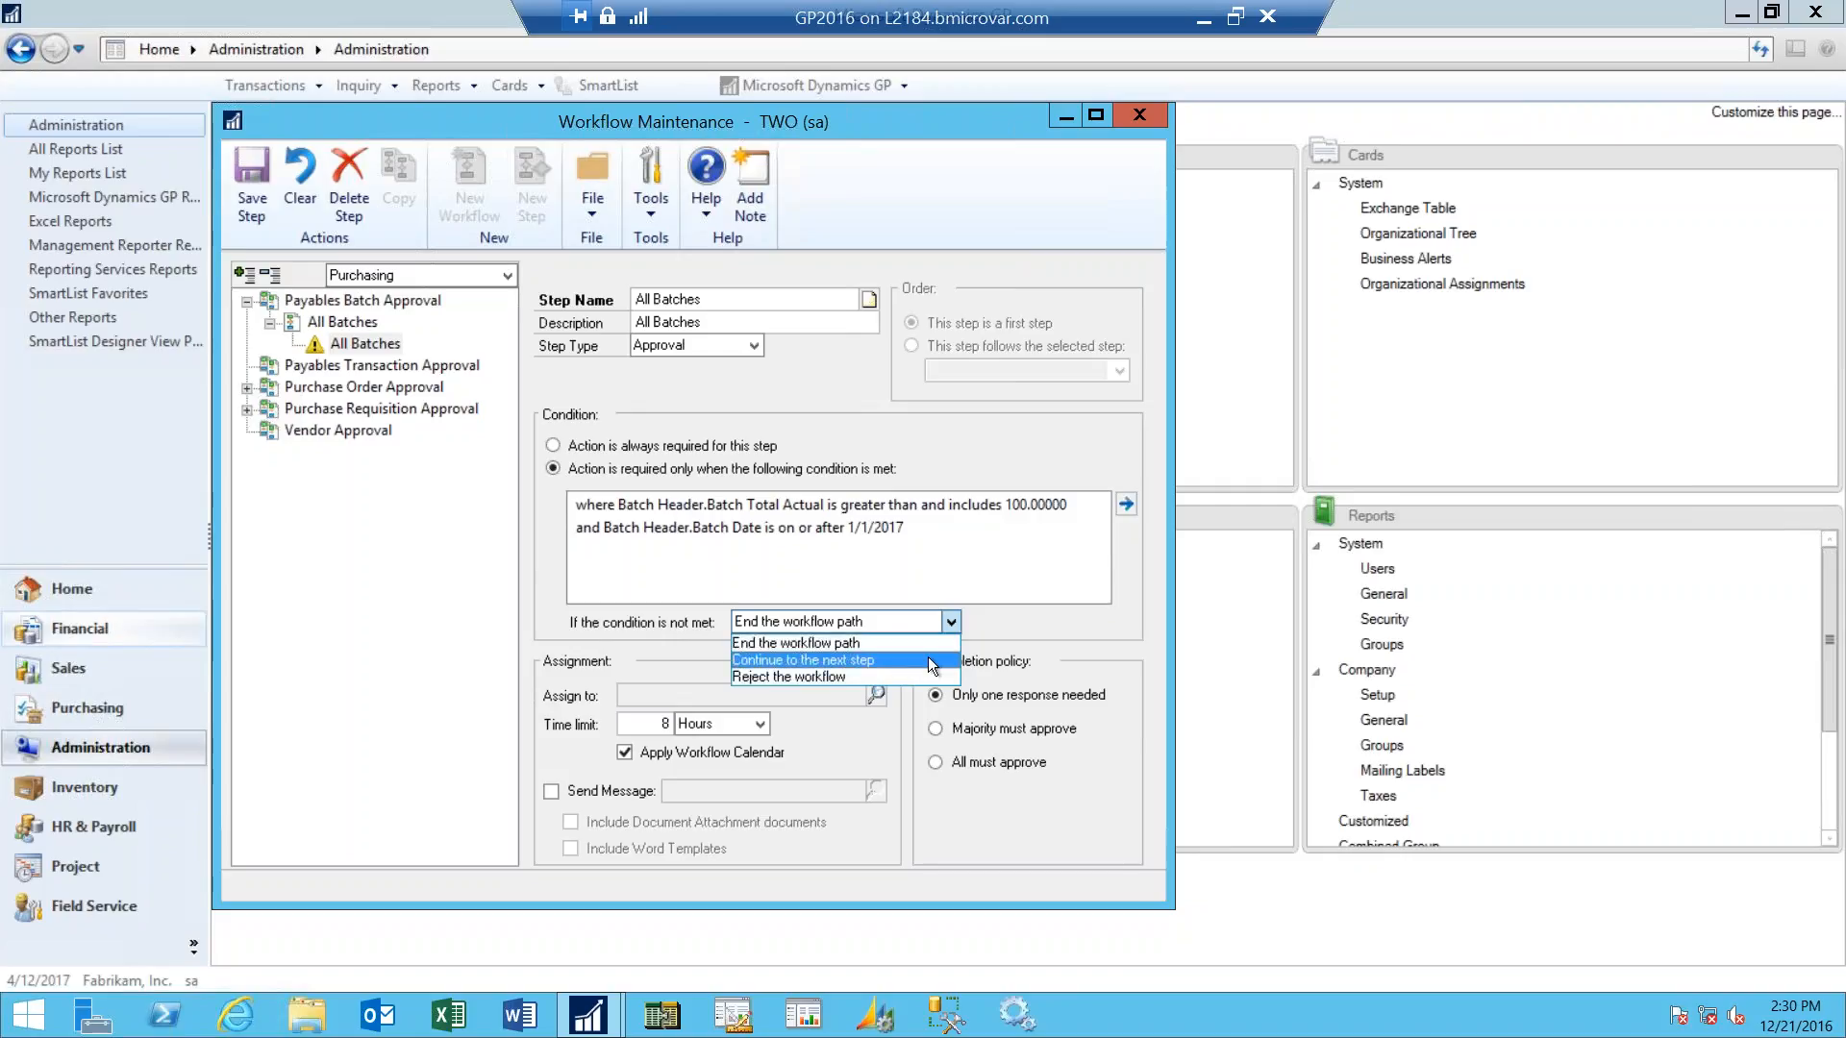
left_click(930, 660)
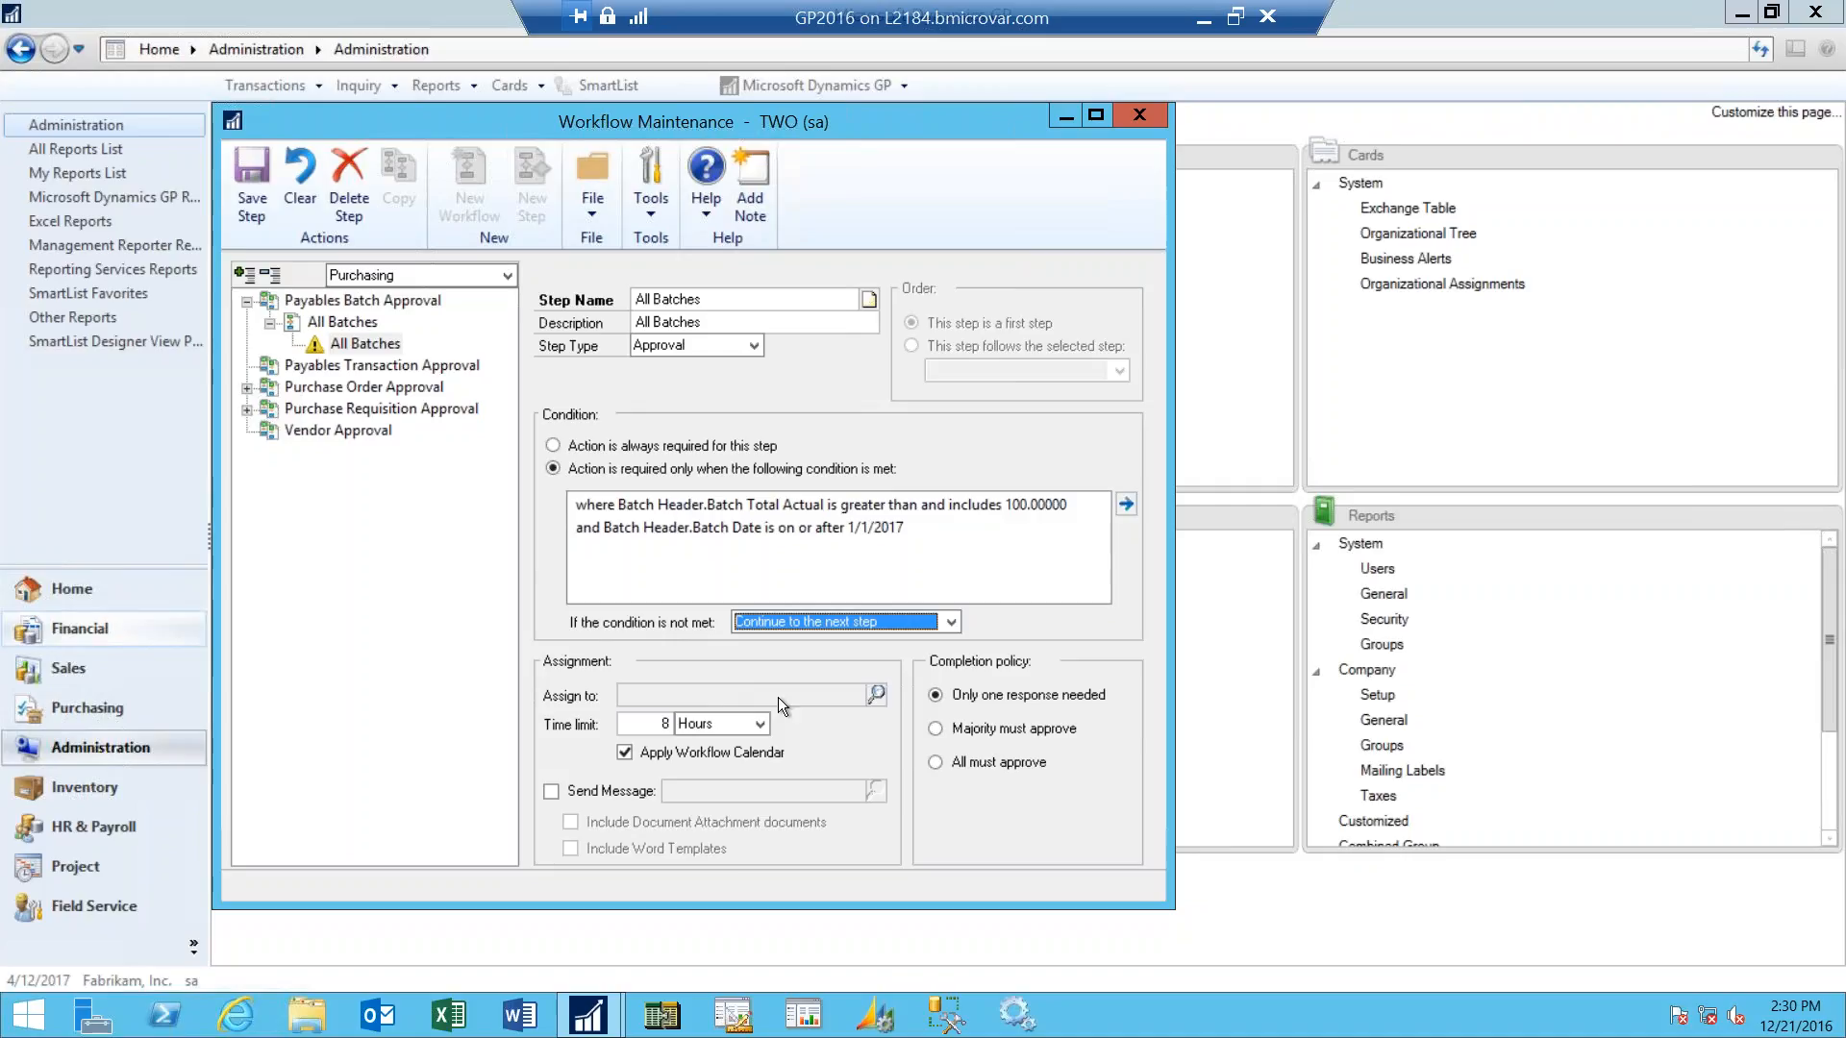
- Assign the approval step to a specific user looked up under People and Groups, with the time limit in hours
left_click(876, 694)
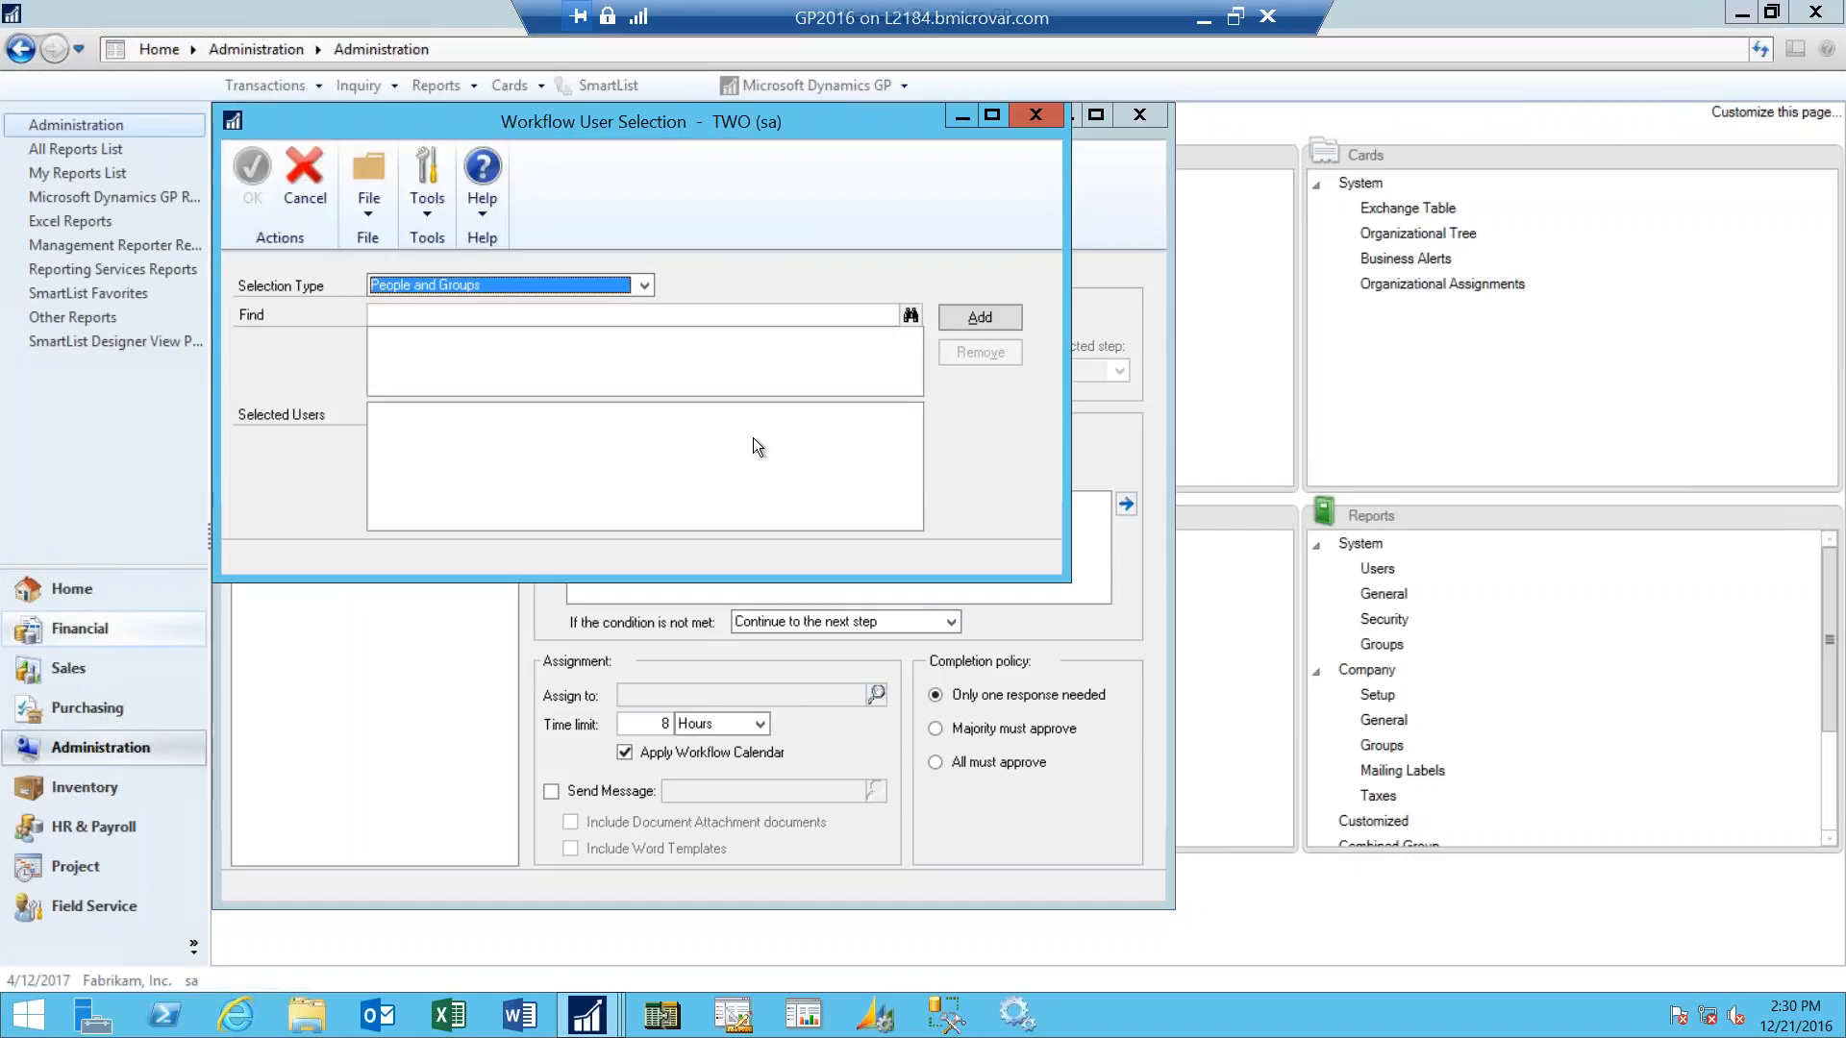
left_click(739, 315)
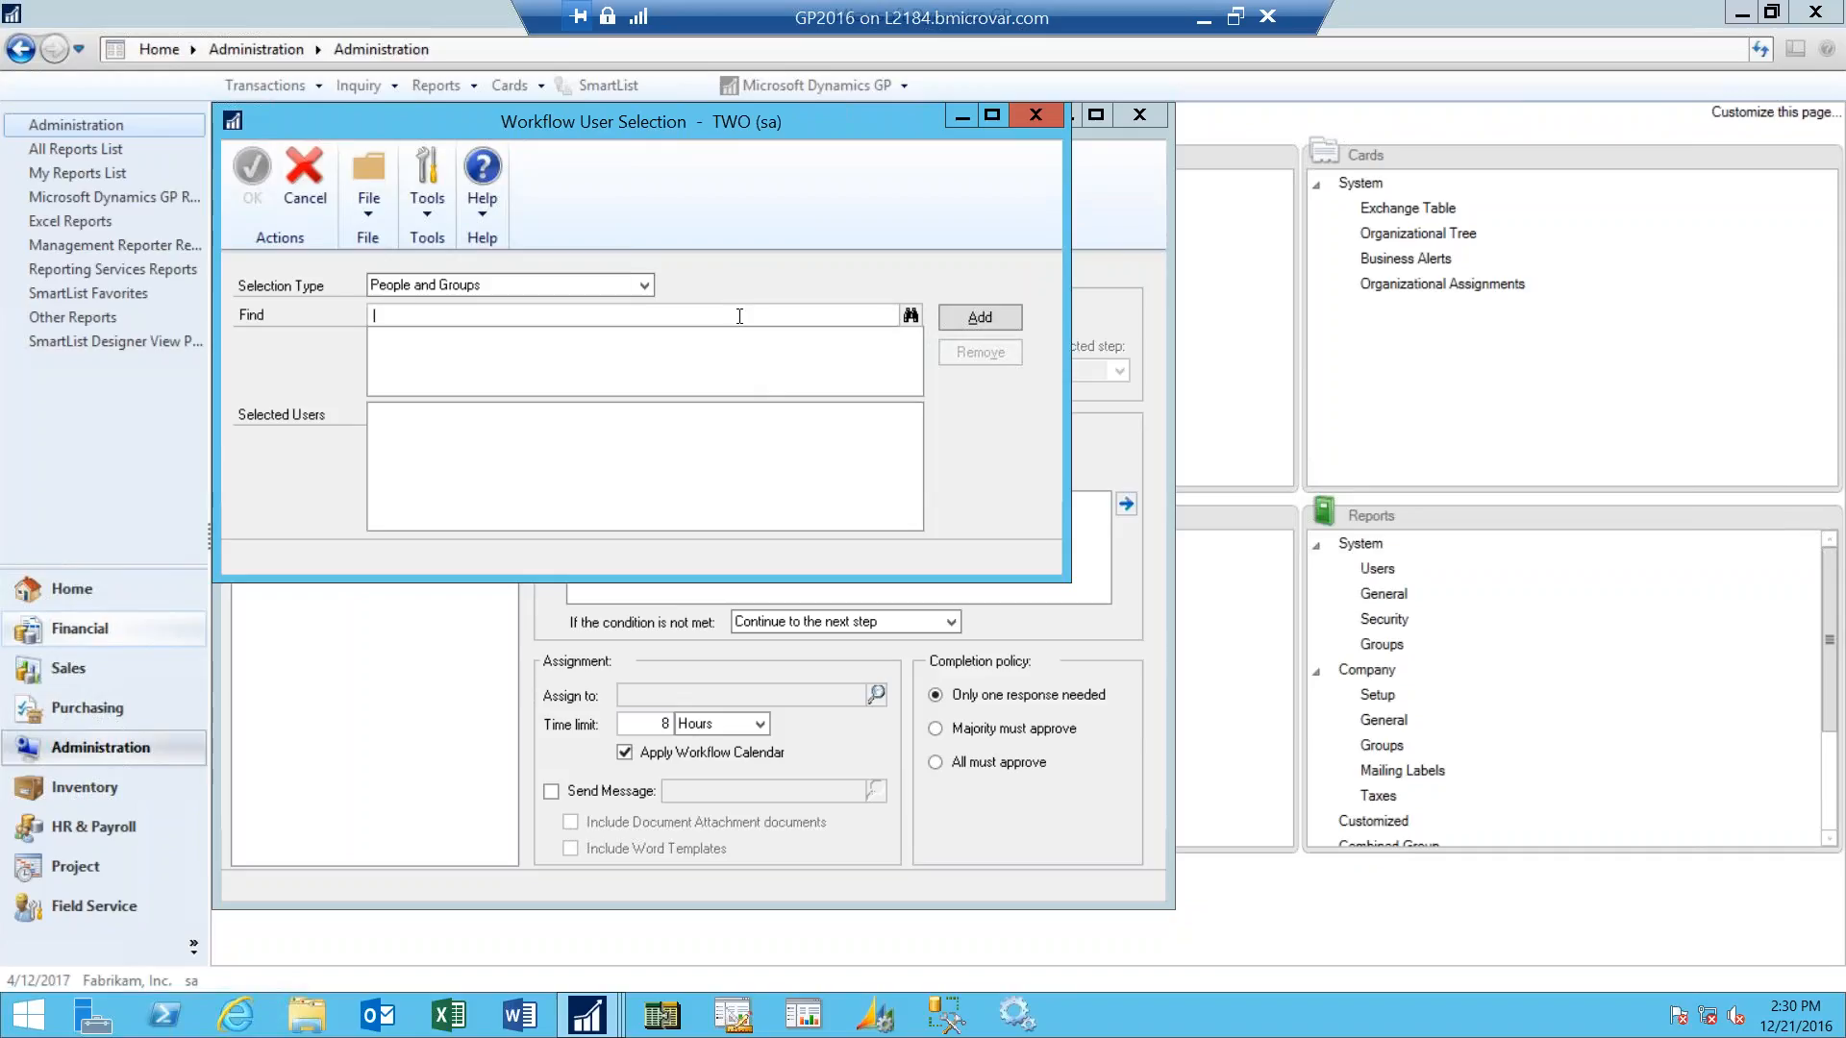
type("bry")
key("Tab")
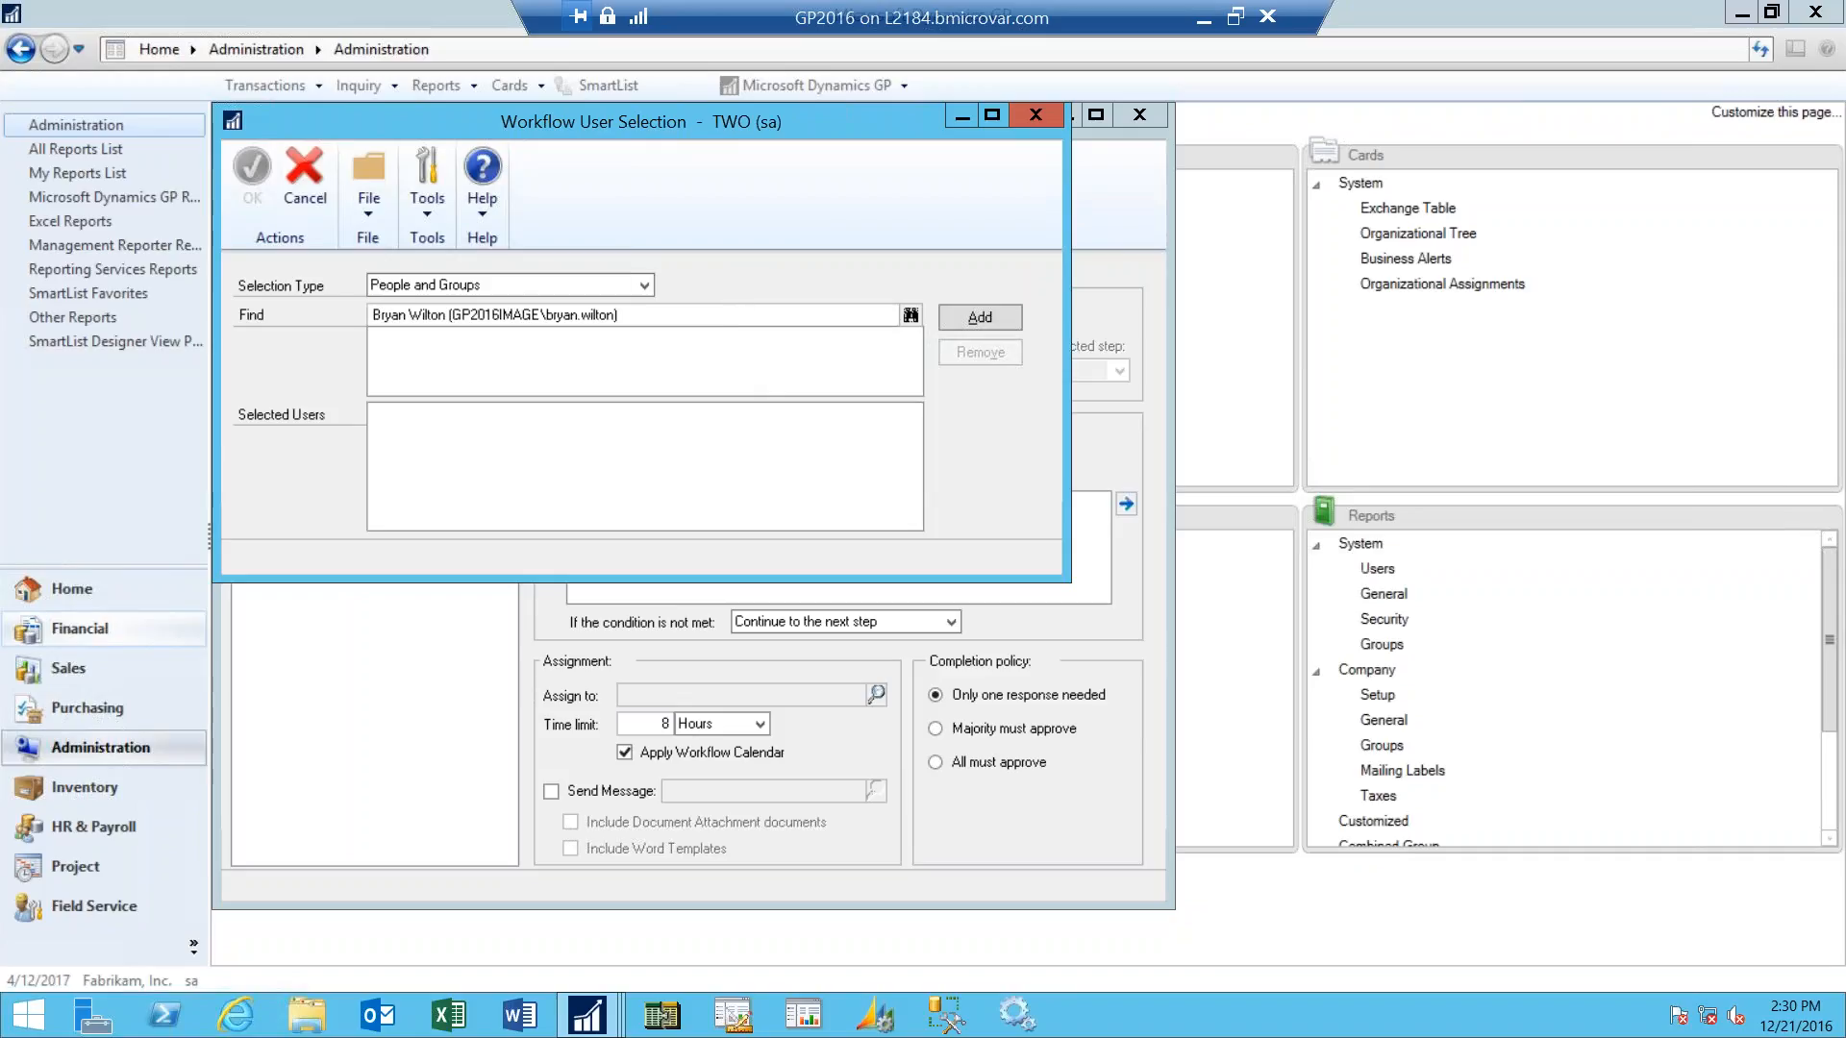
left_click(977, 316)
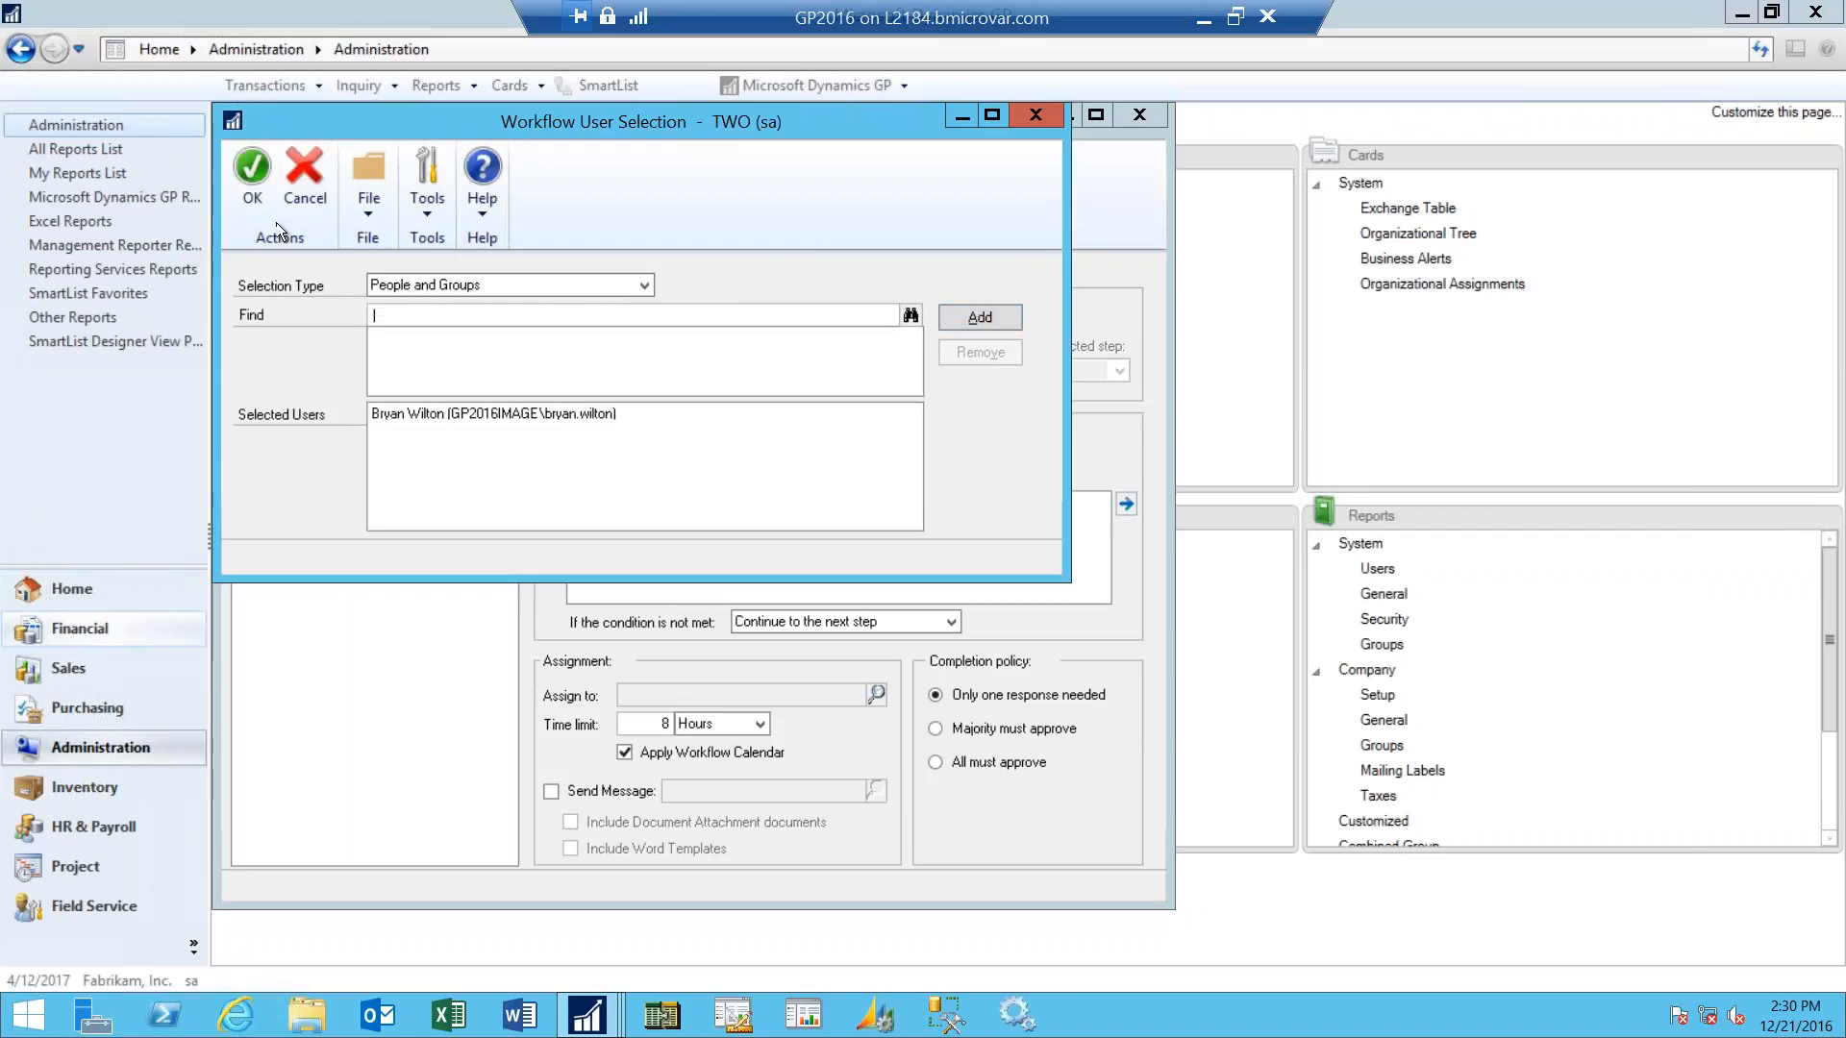
left_click(255, 189)
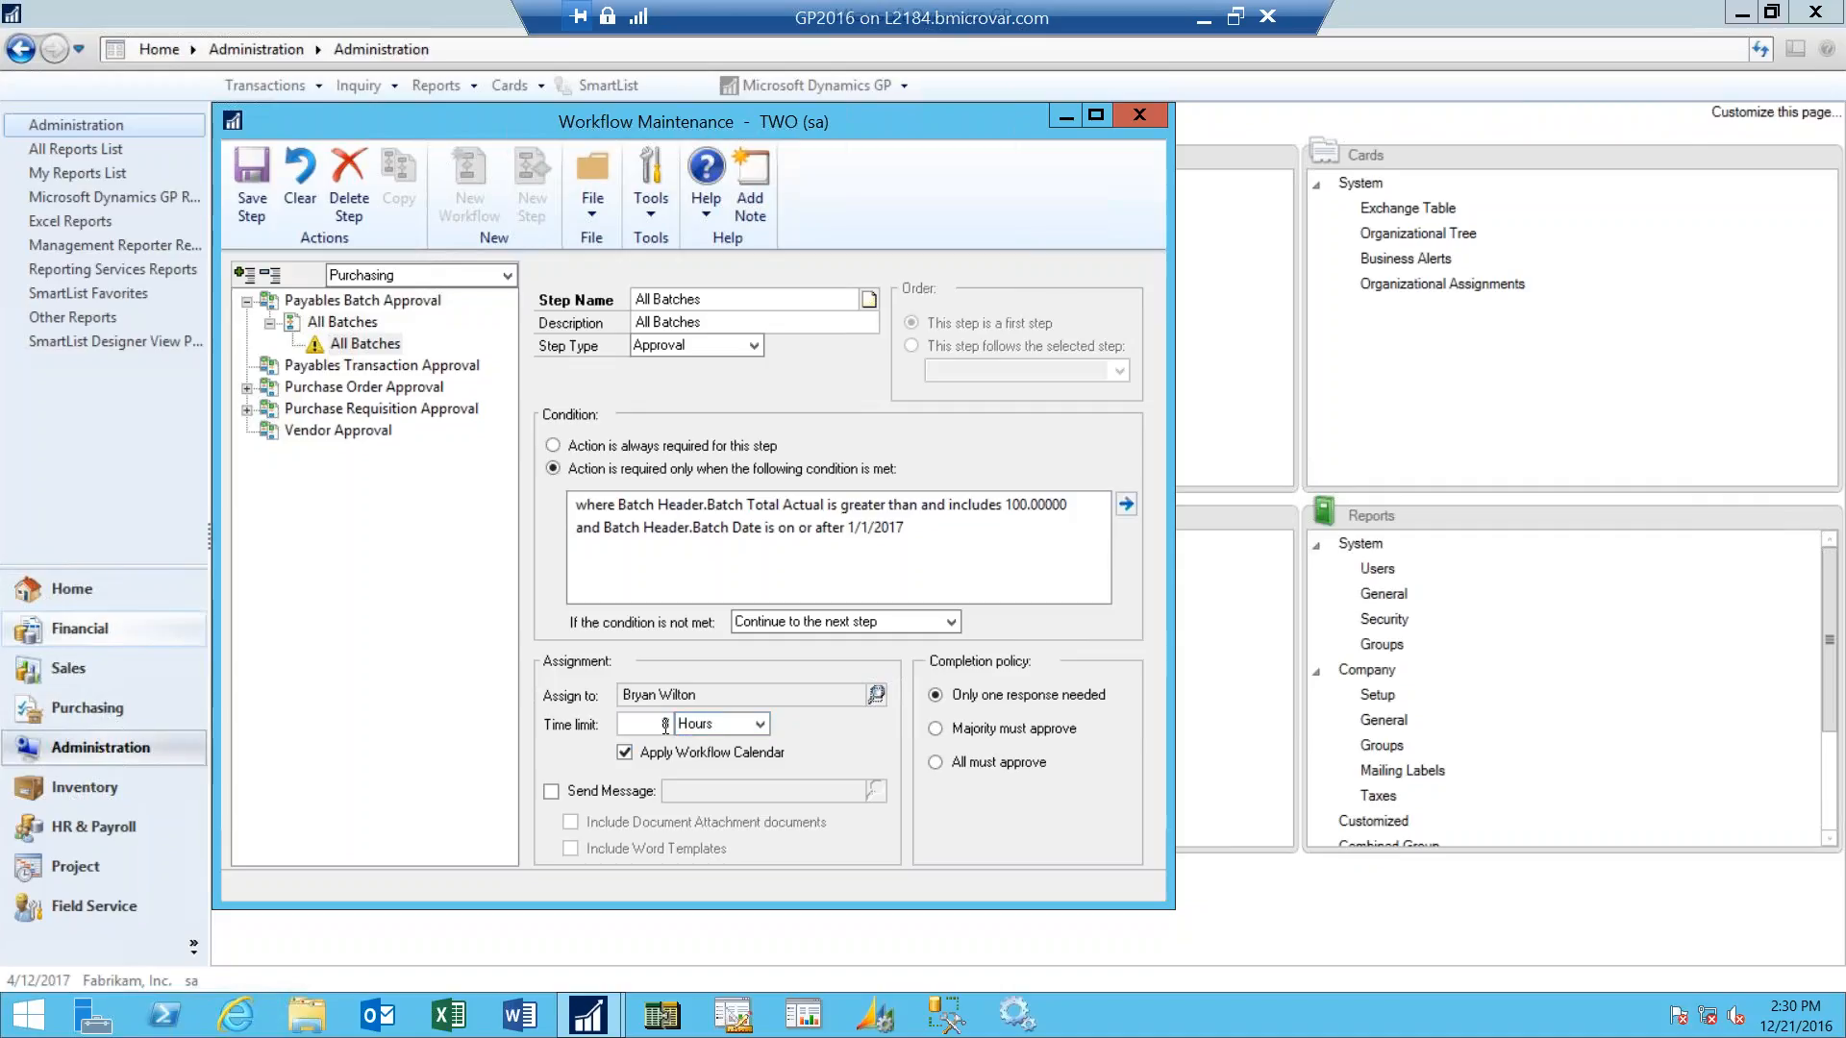
left_click(761, 725)
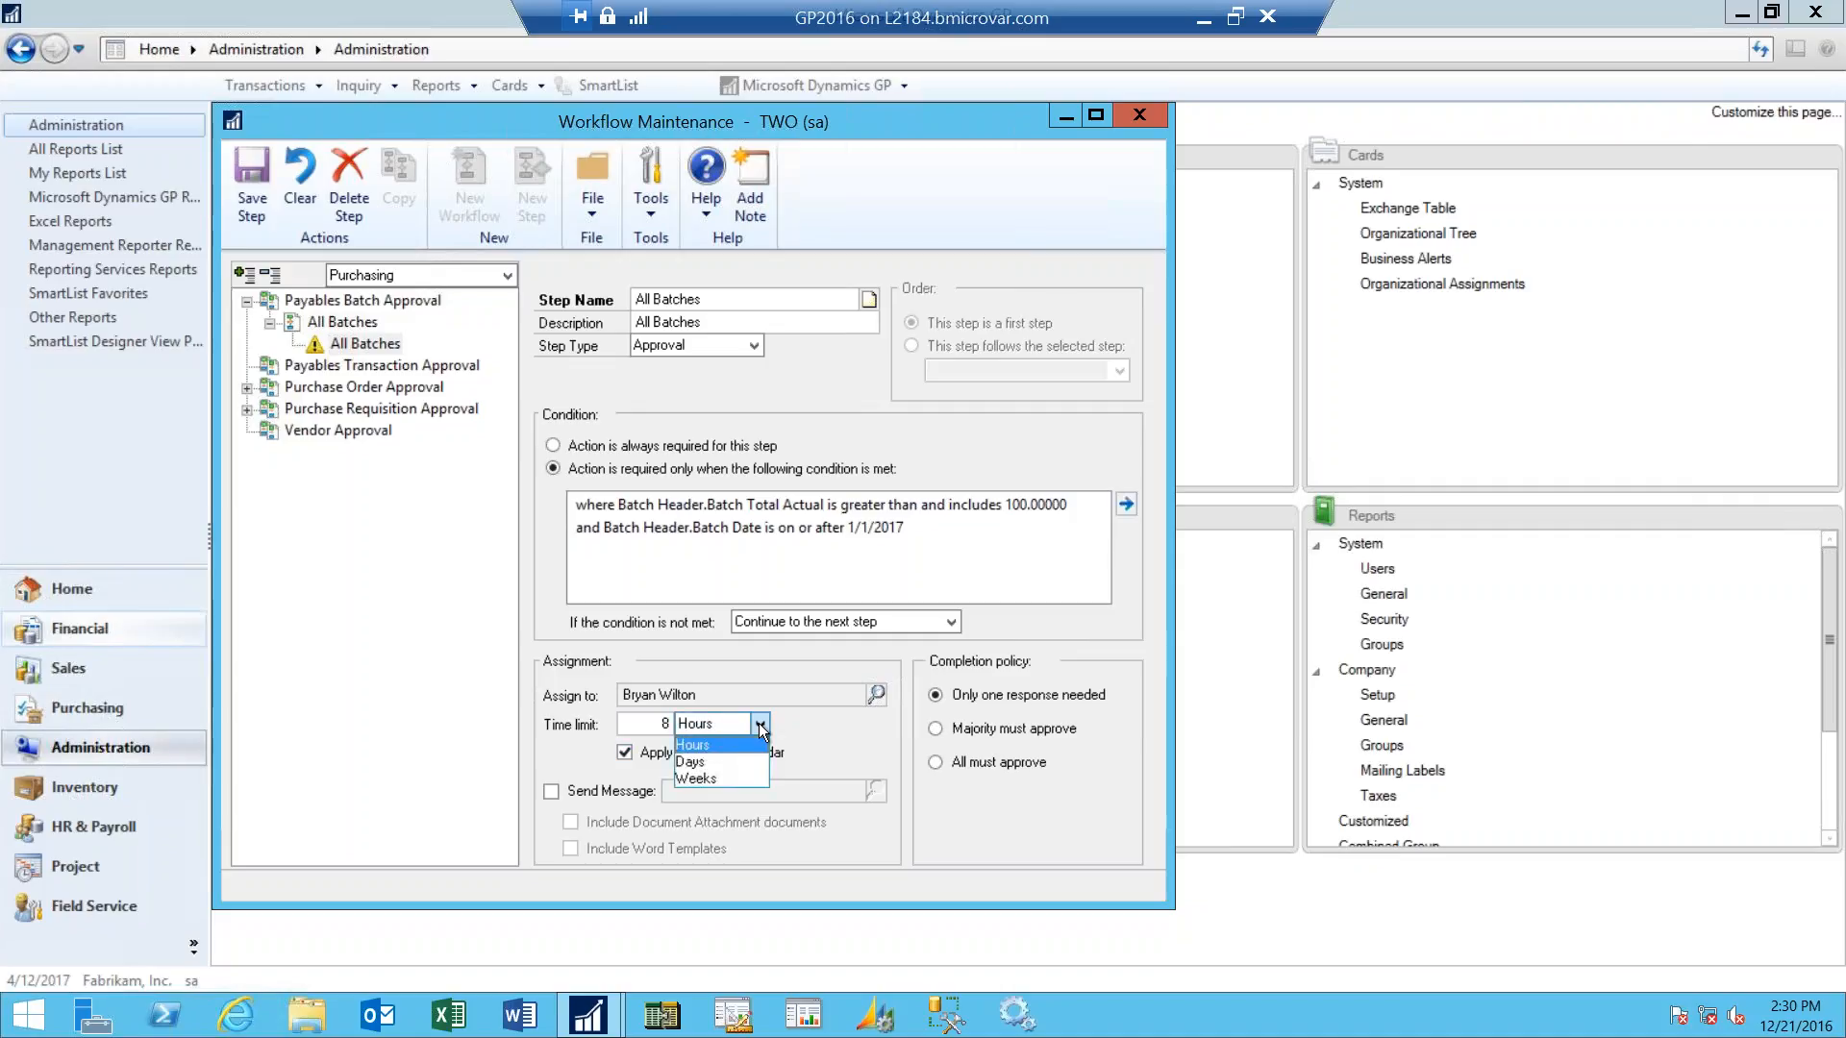
left_click(813, 719)
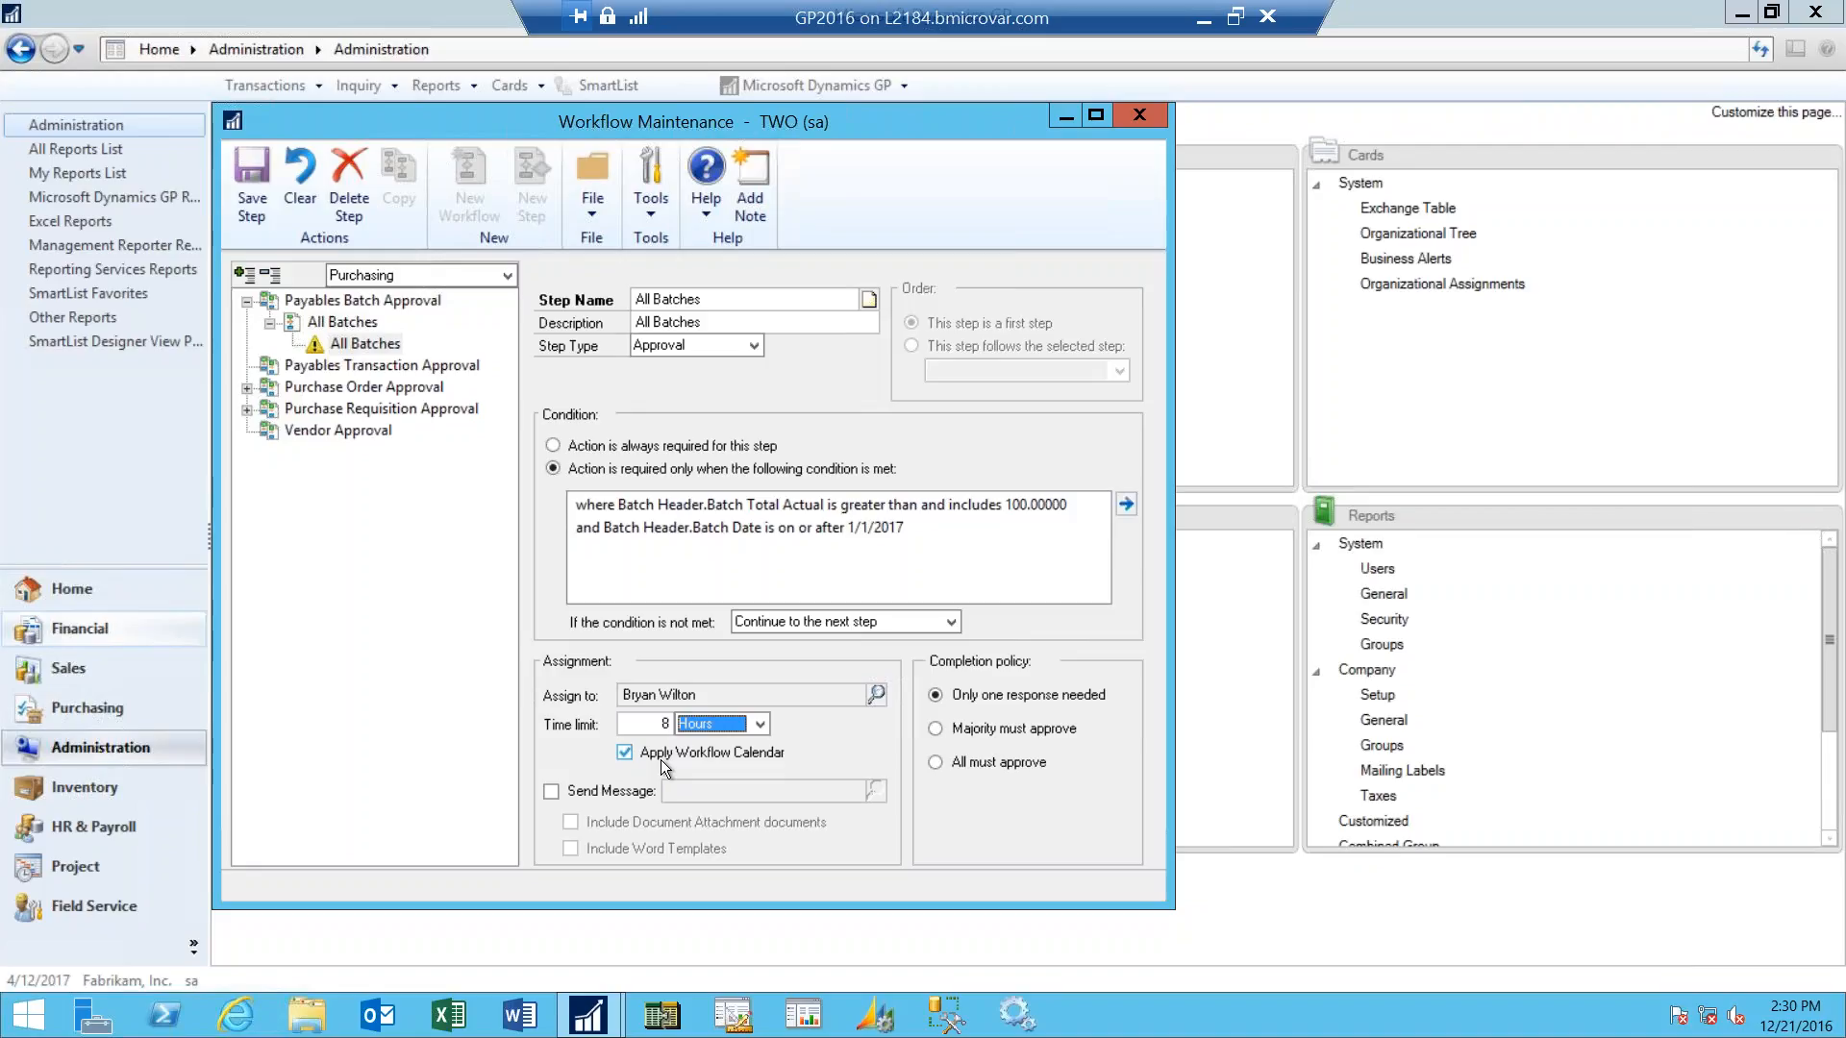
- Send a message on assignment that includes document attachments and Word templates, and save the All Batches step
left_click(549, 790)
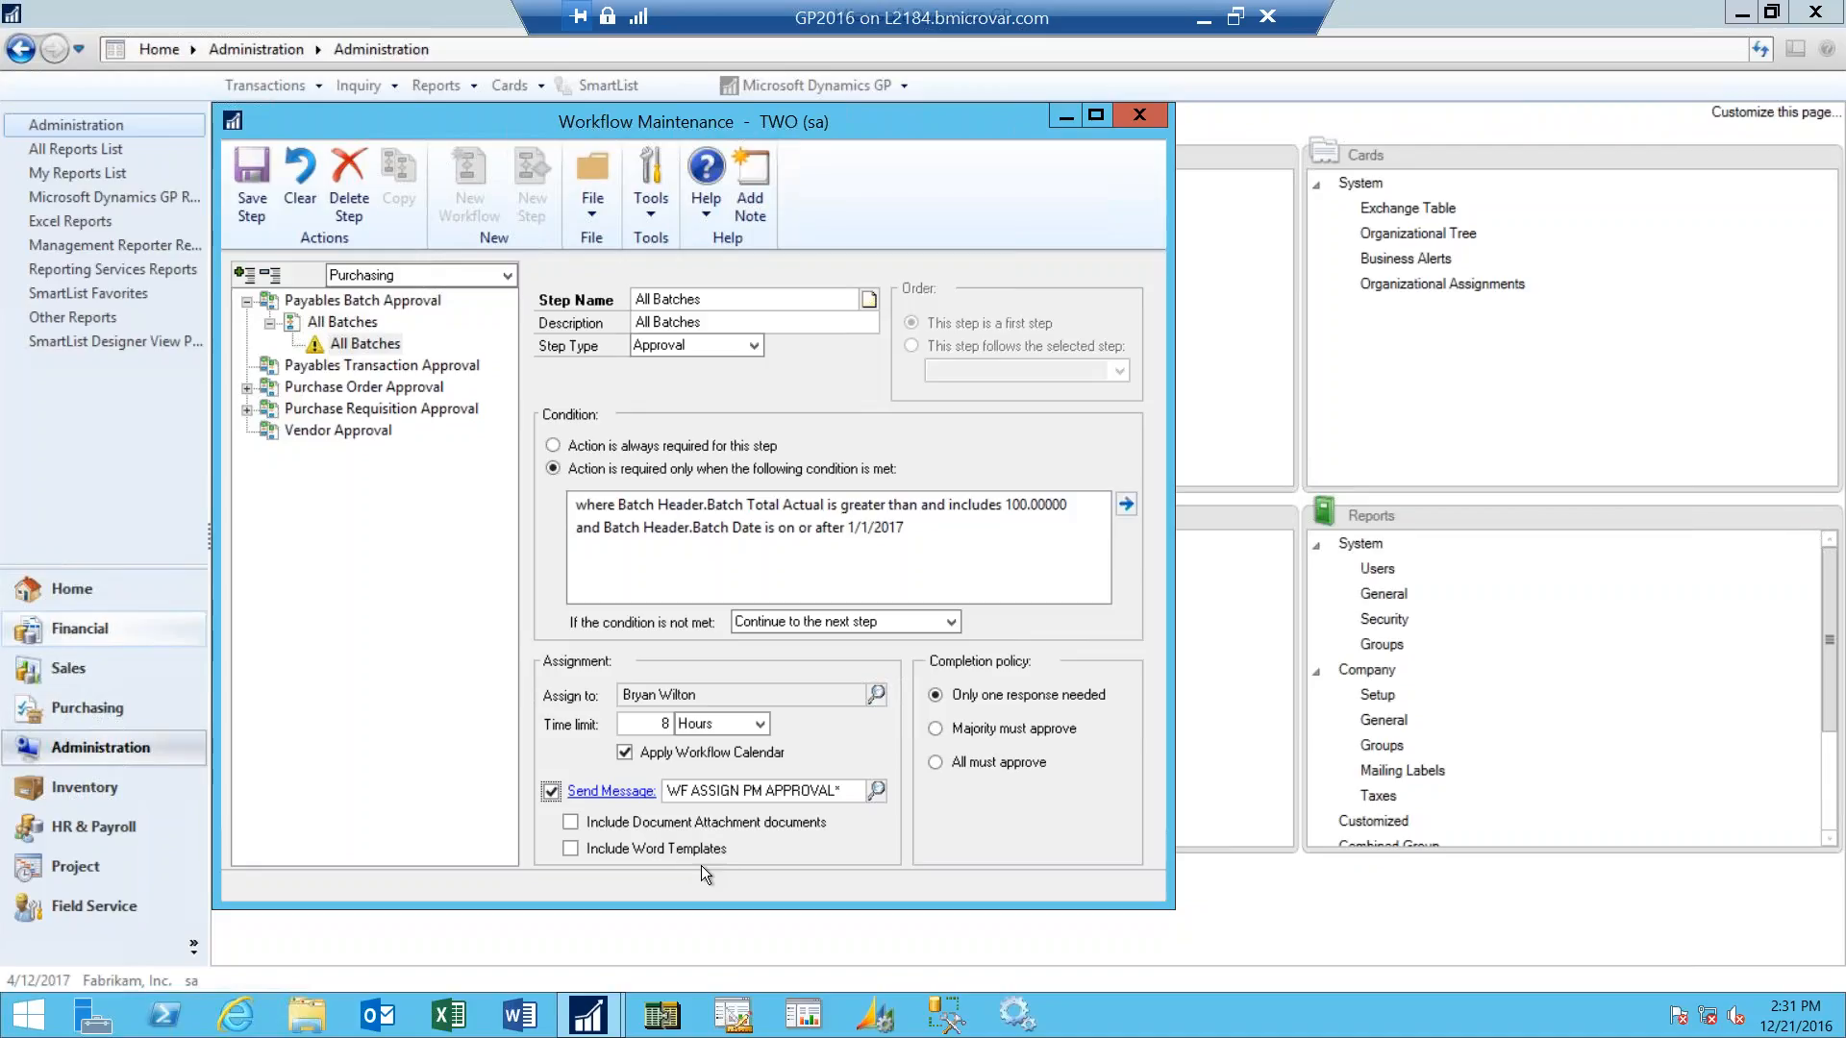
left_click(569, 847)
left_click(571, 822)
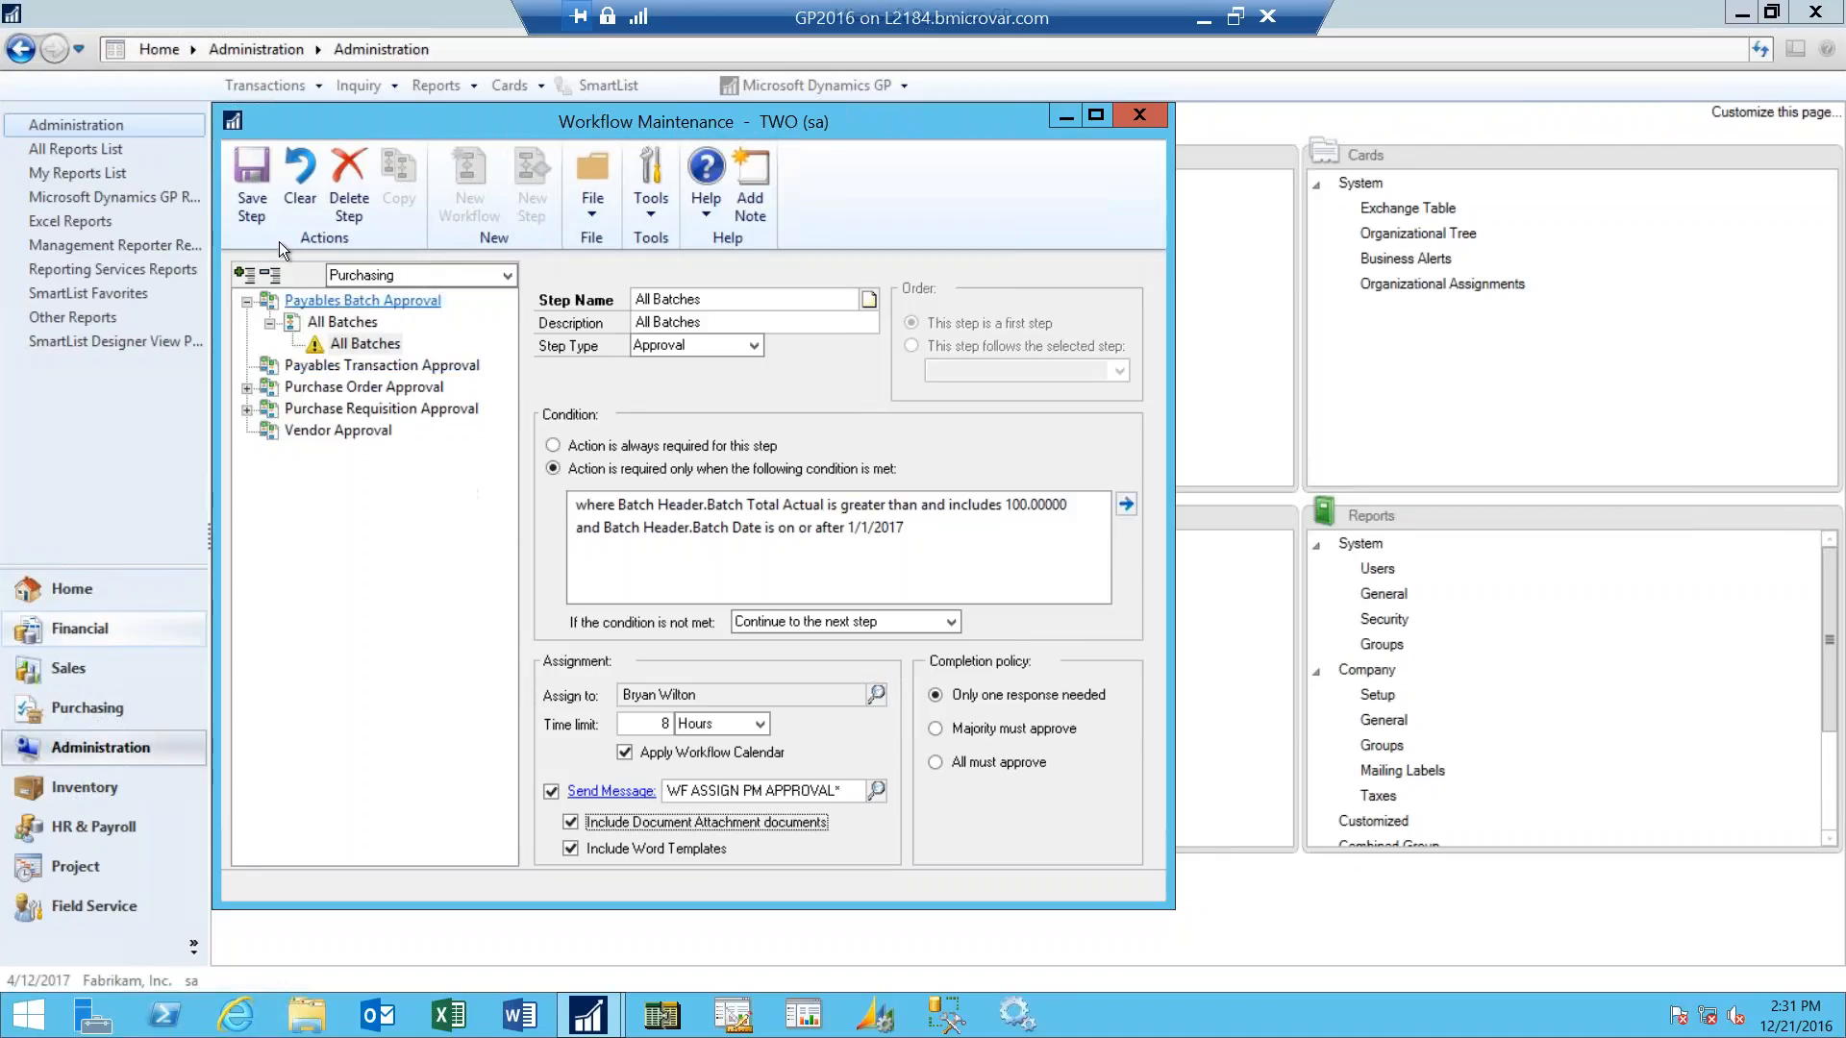
left_click(254, 200)
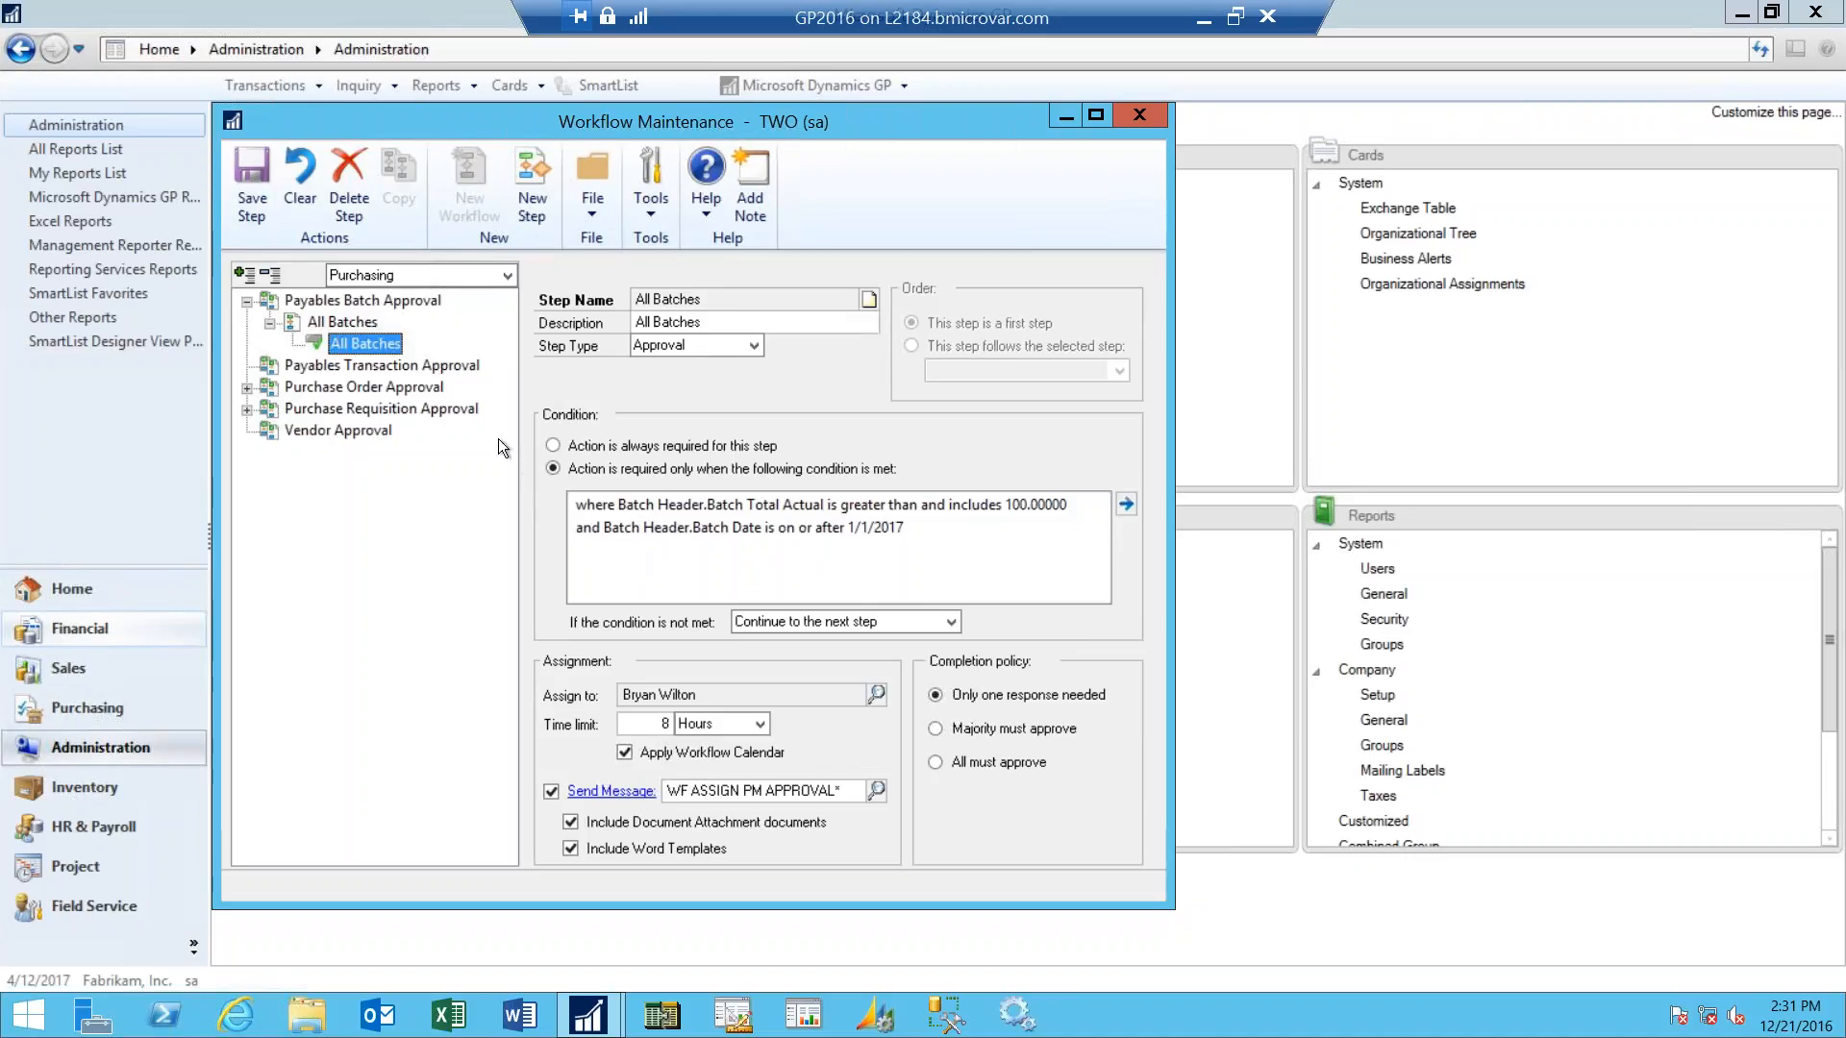
- Mark the All Batches workflow under Payables Batch Approval as active and save the workflow
left_click(359, 321)
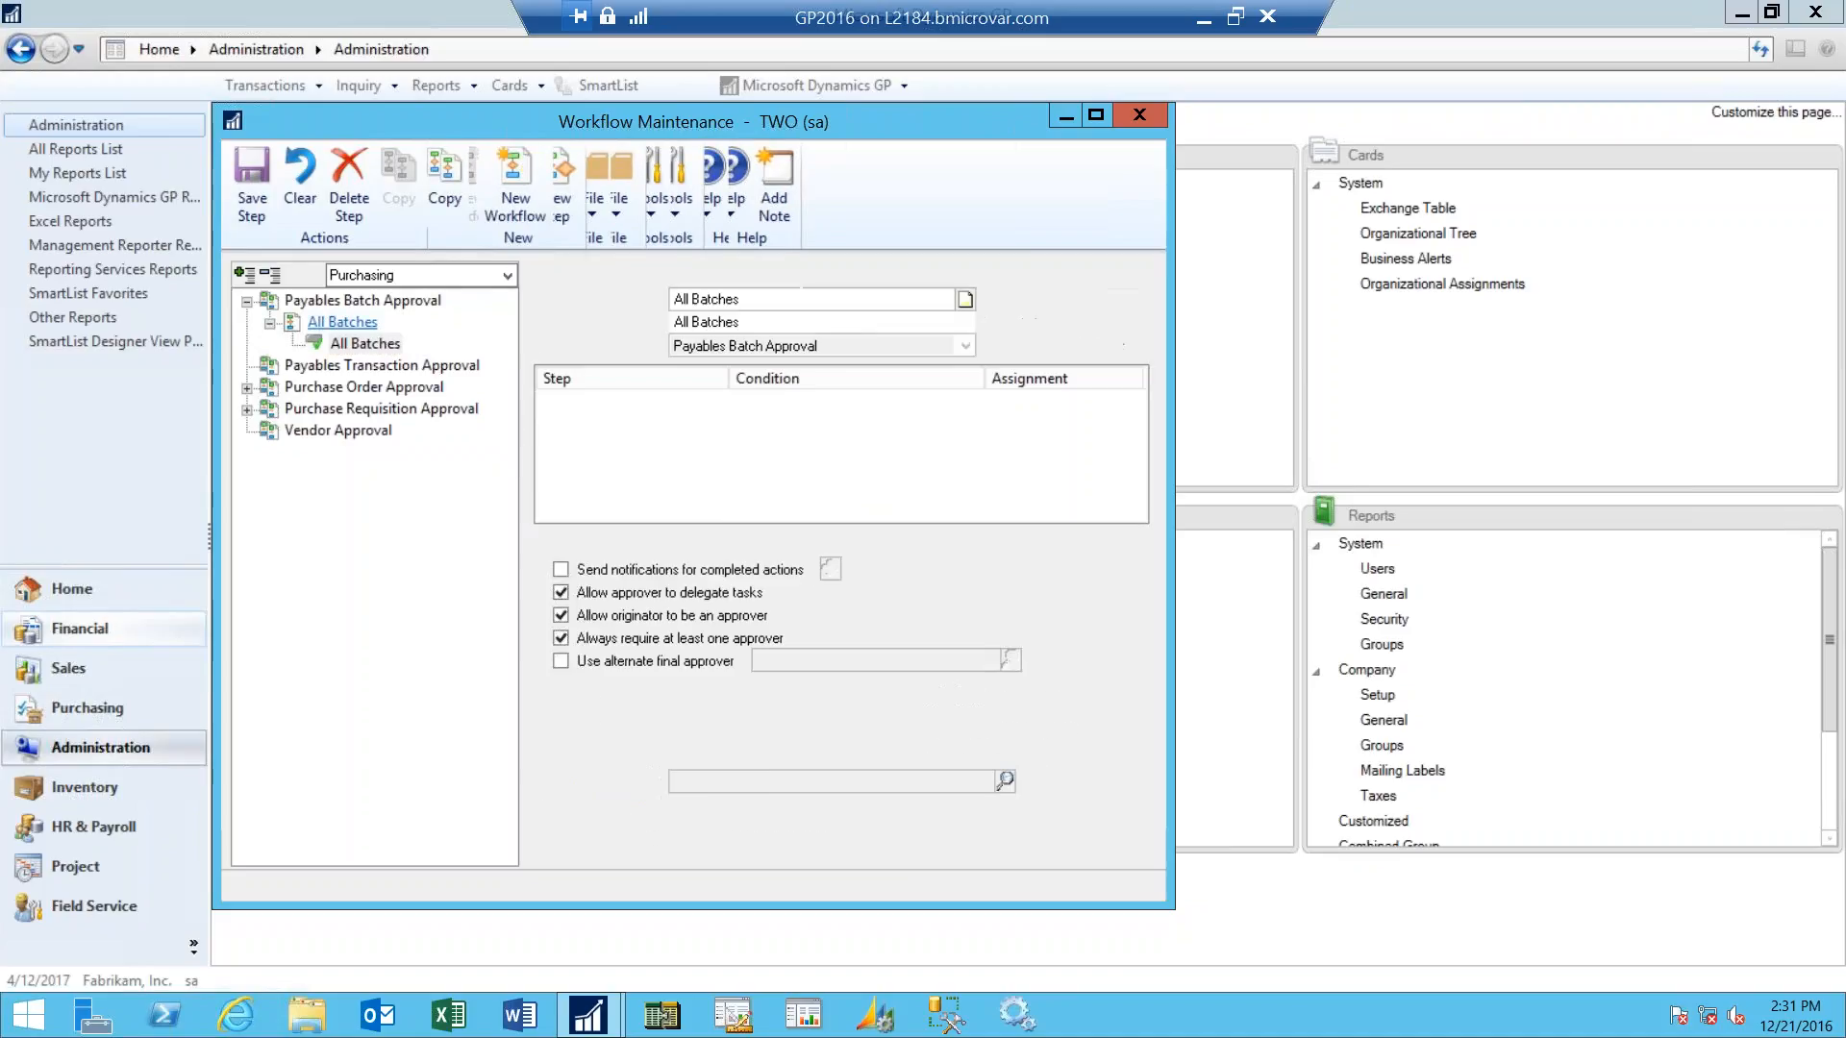
left_click(1004, 302)
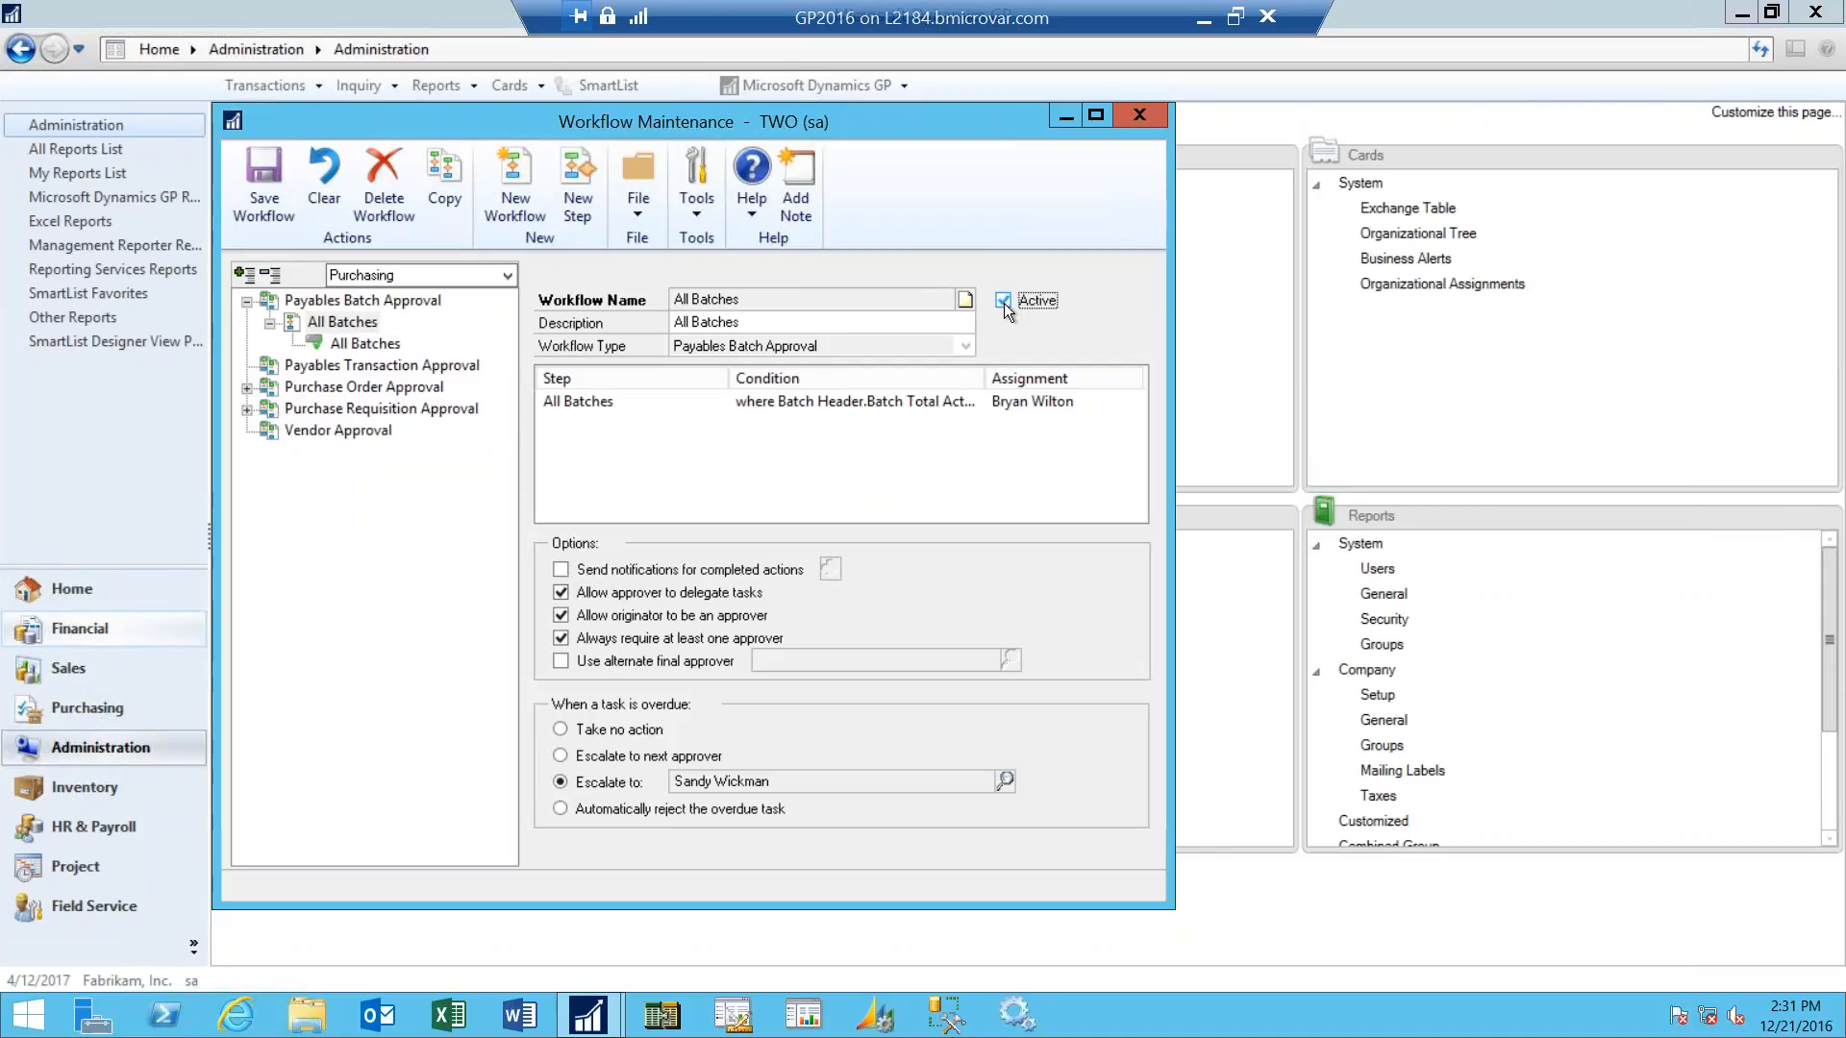
left_click(262, 185)
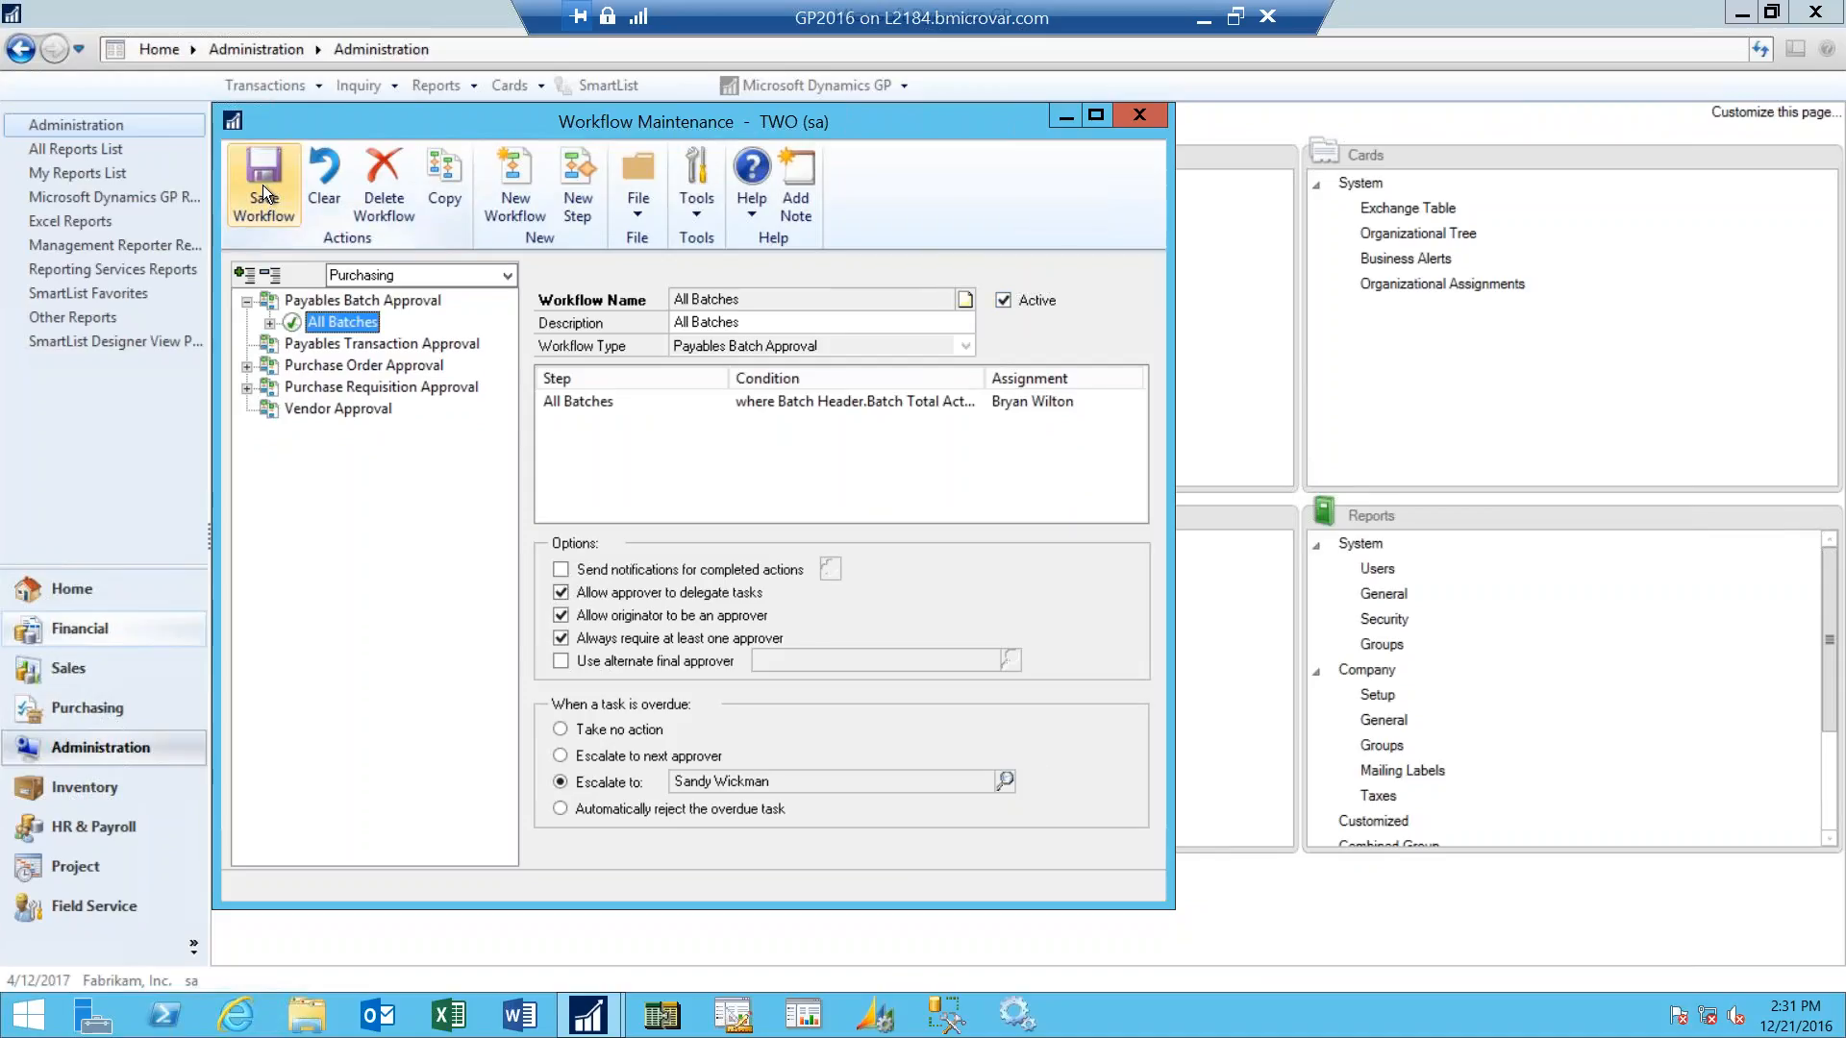
- Expand the purchasing workflow tree to examine how steps are nested under the batch, purchase order and purchase requisition approval workflows
left_click(269, 323)
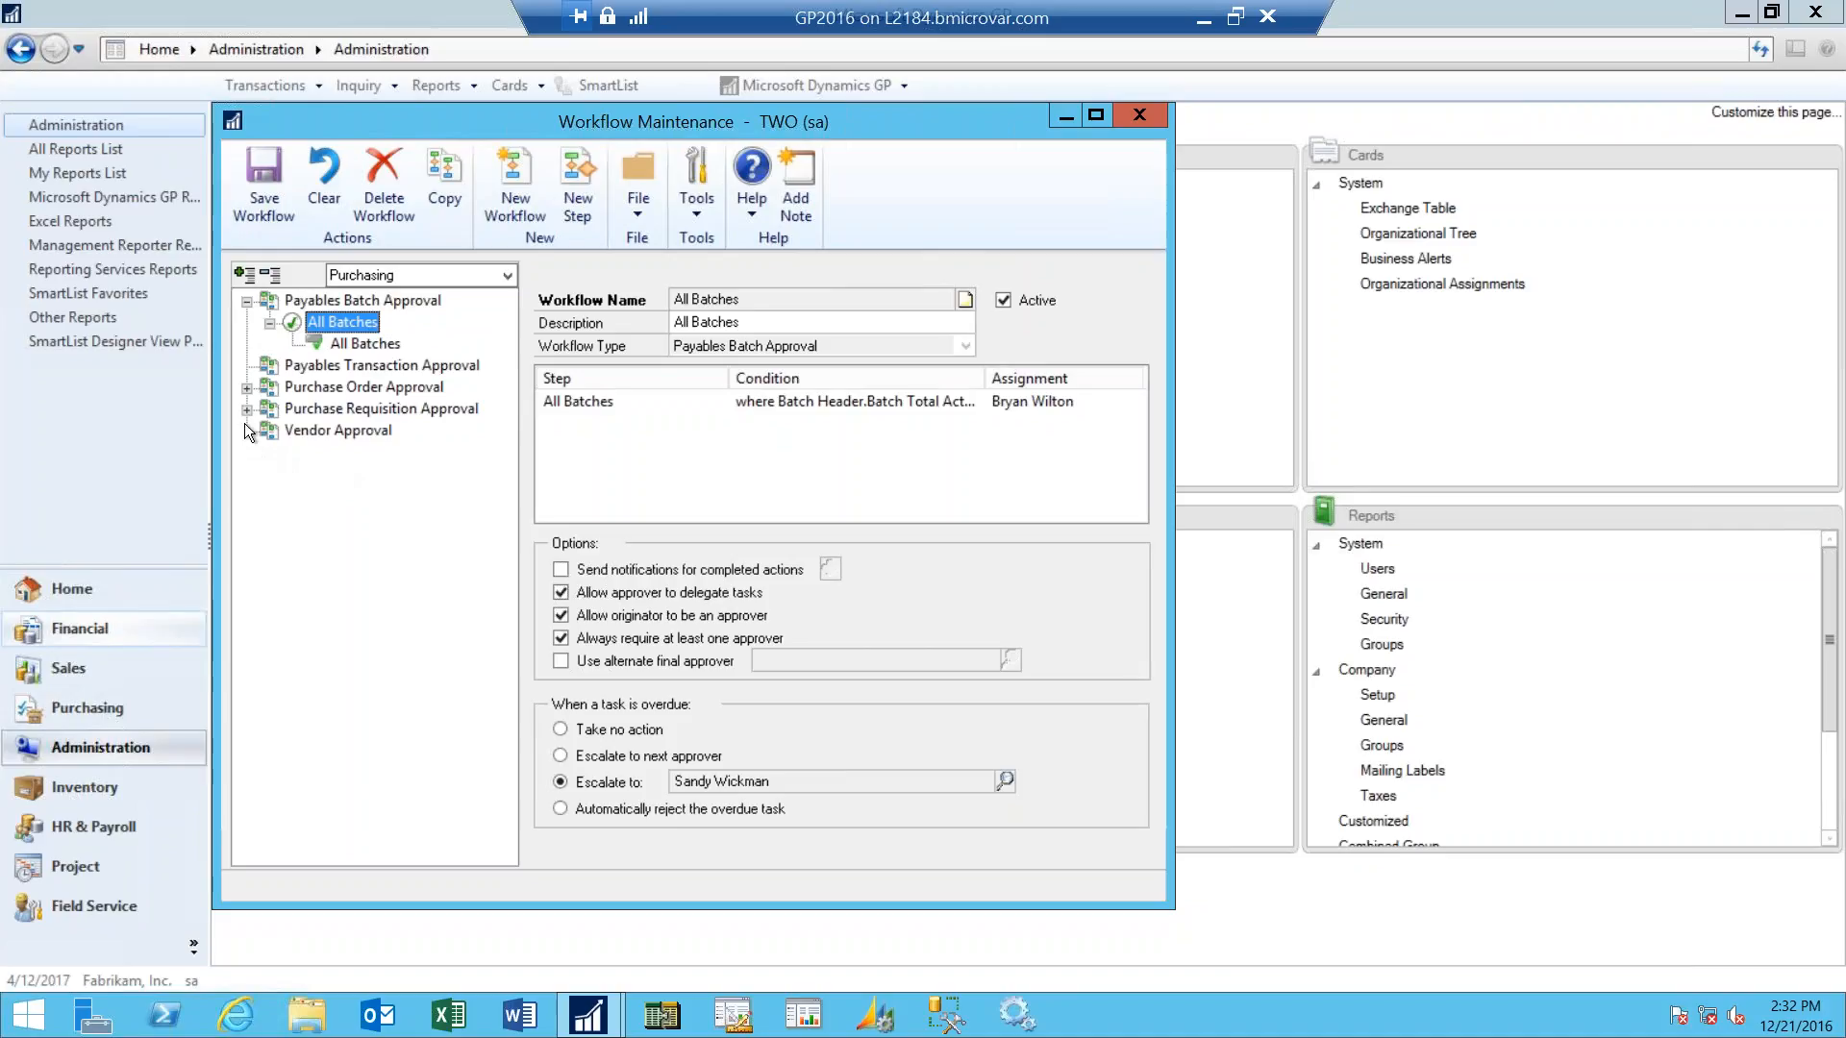
left_click(246, 388)
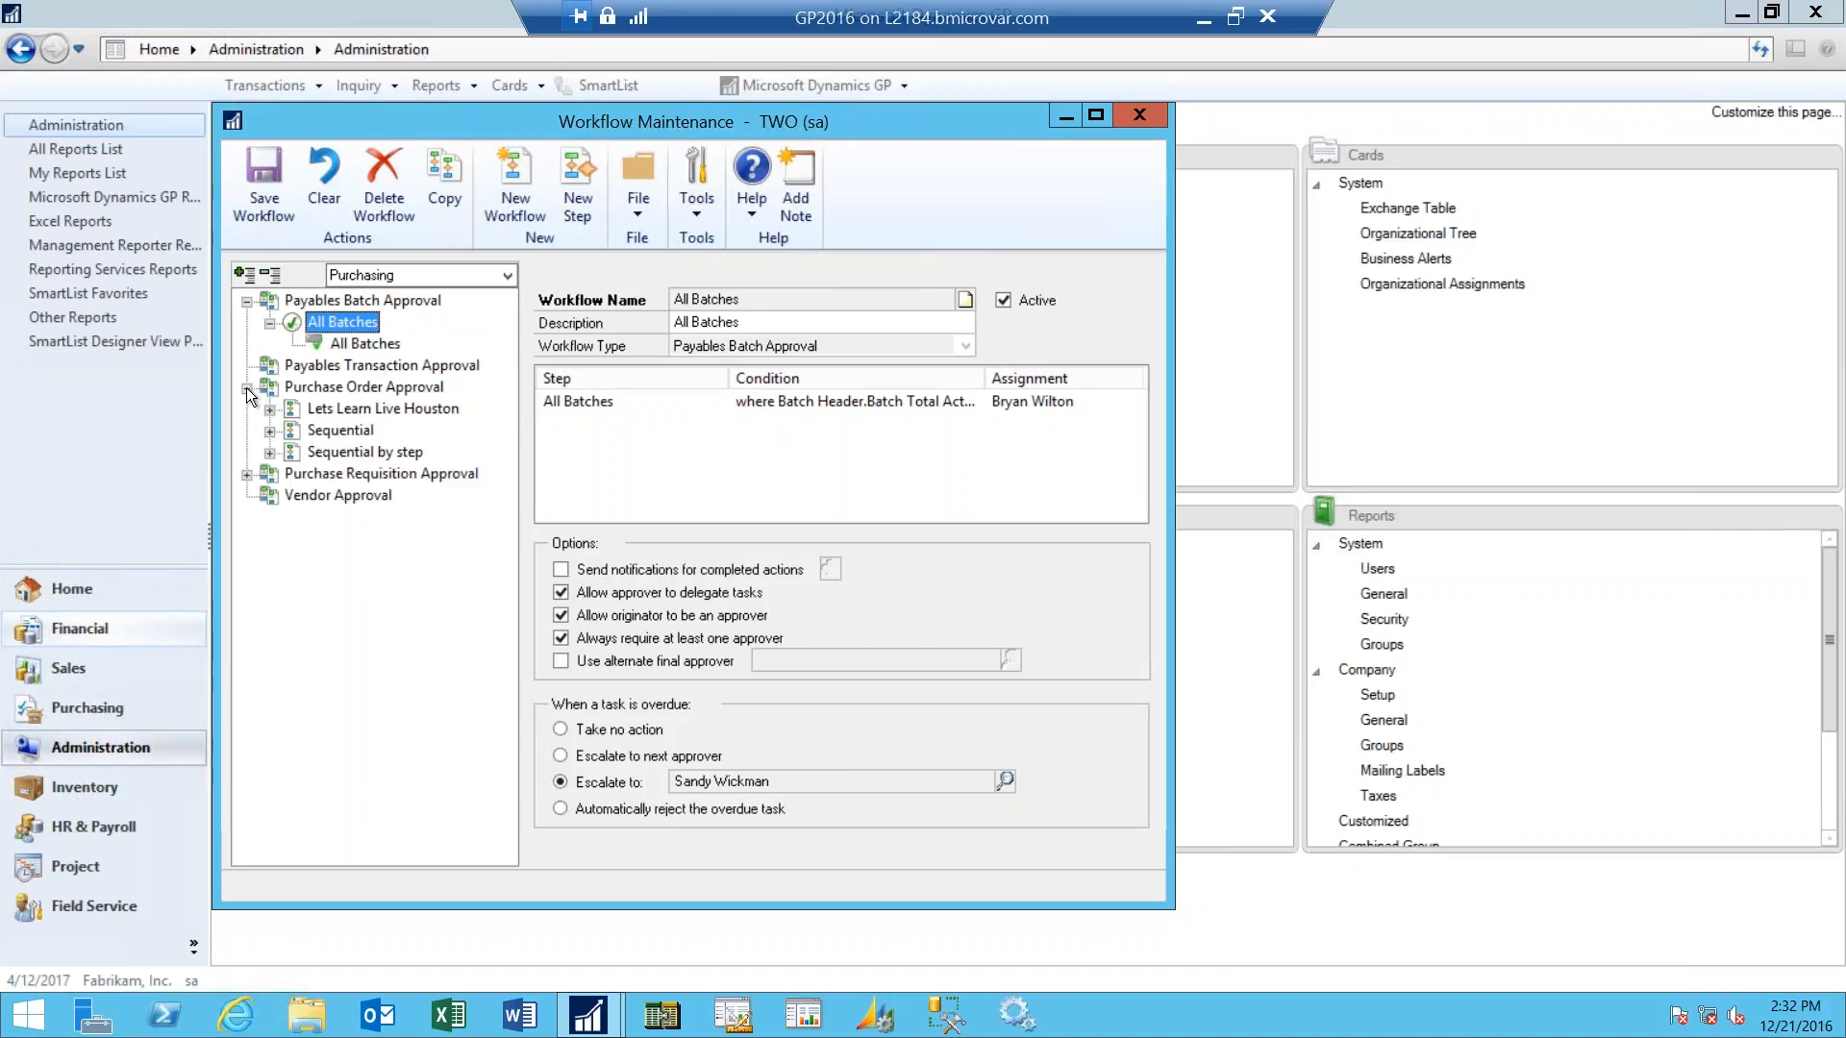
left_click(247, 474)
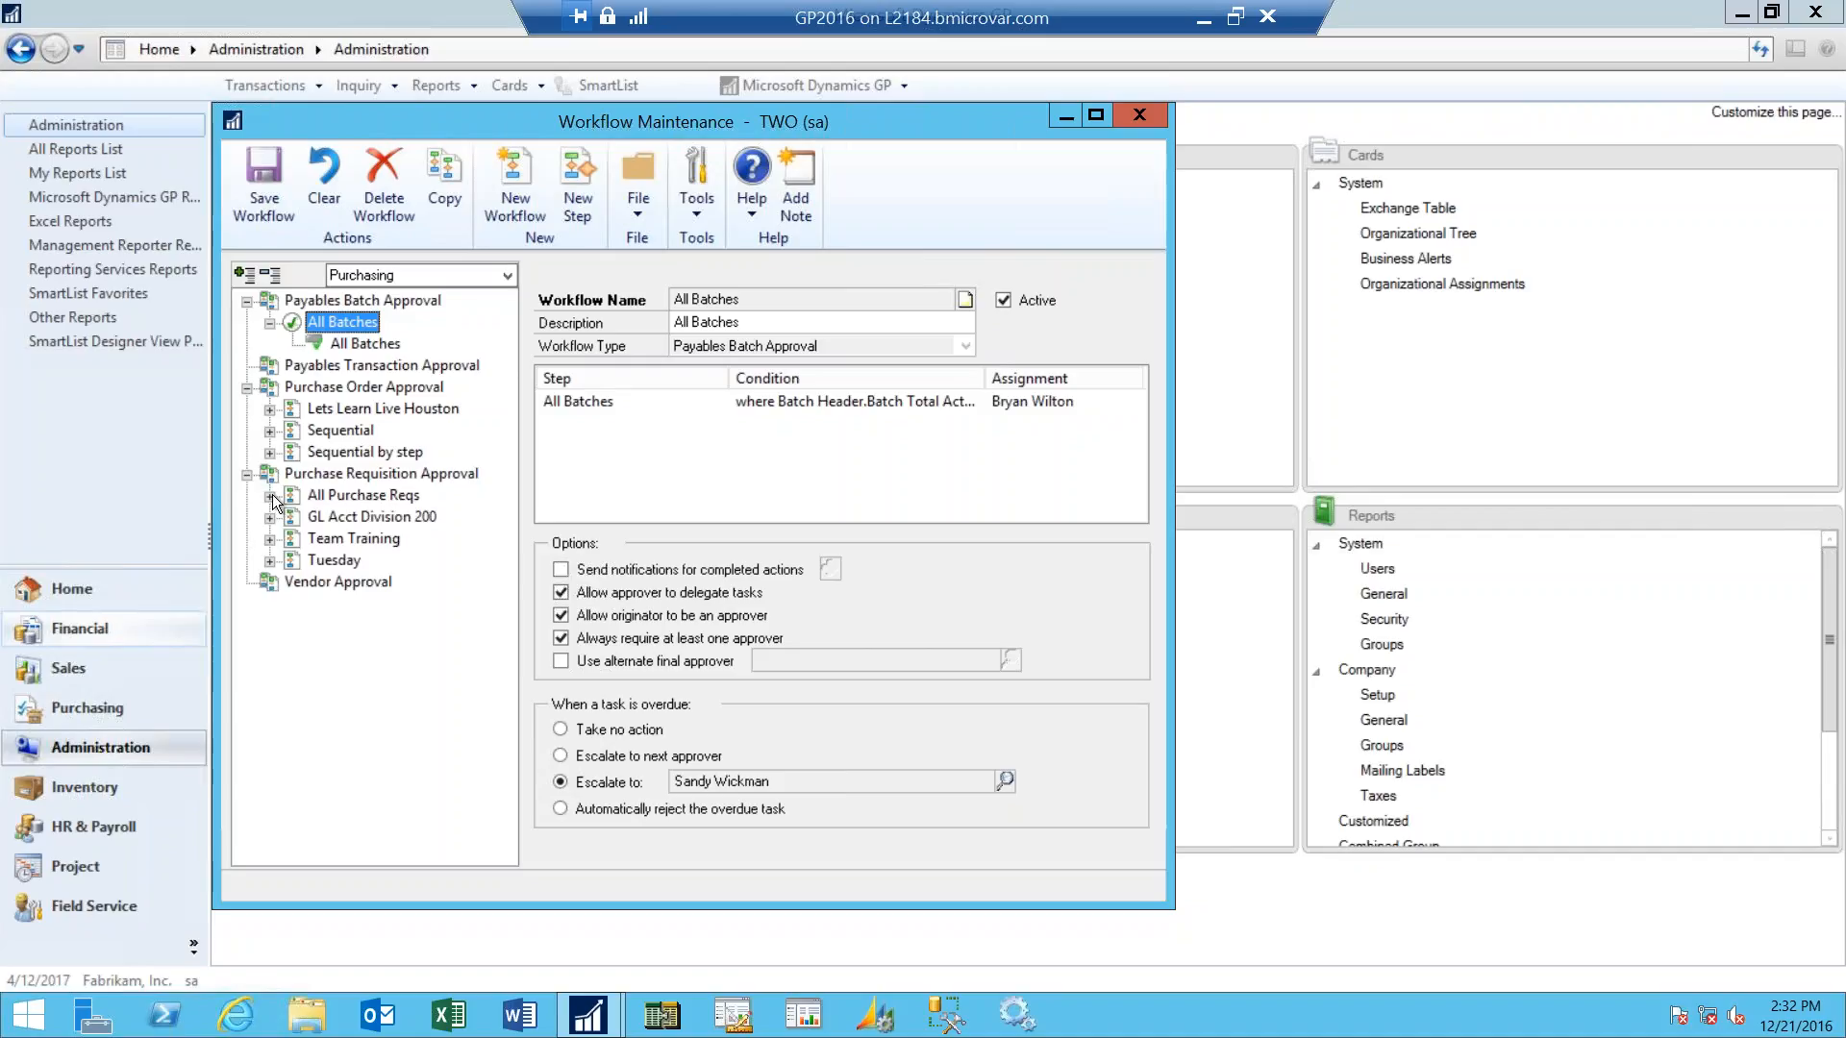
left_click(272, 495)
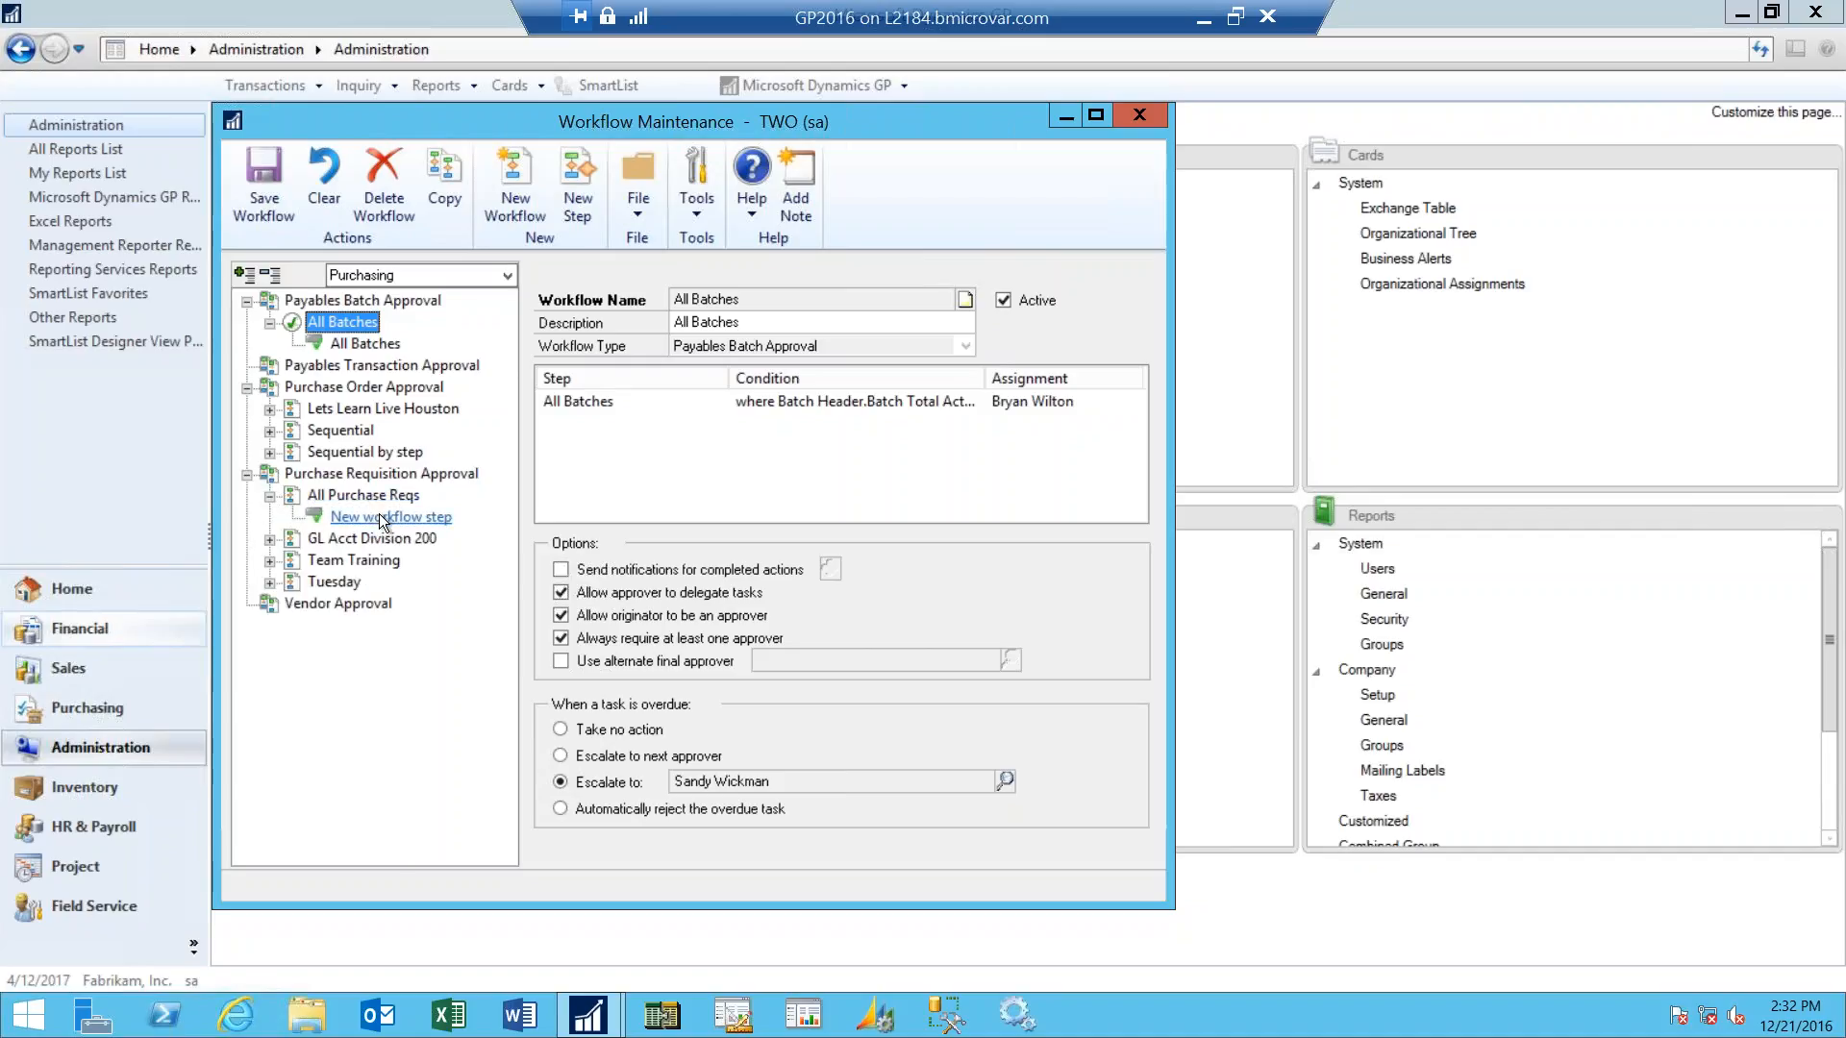
left_click(269, 538)
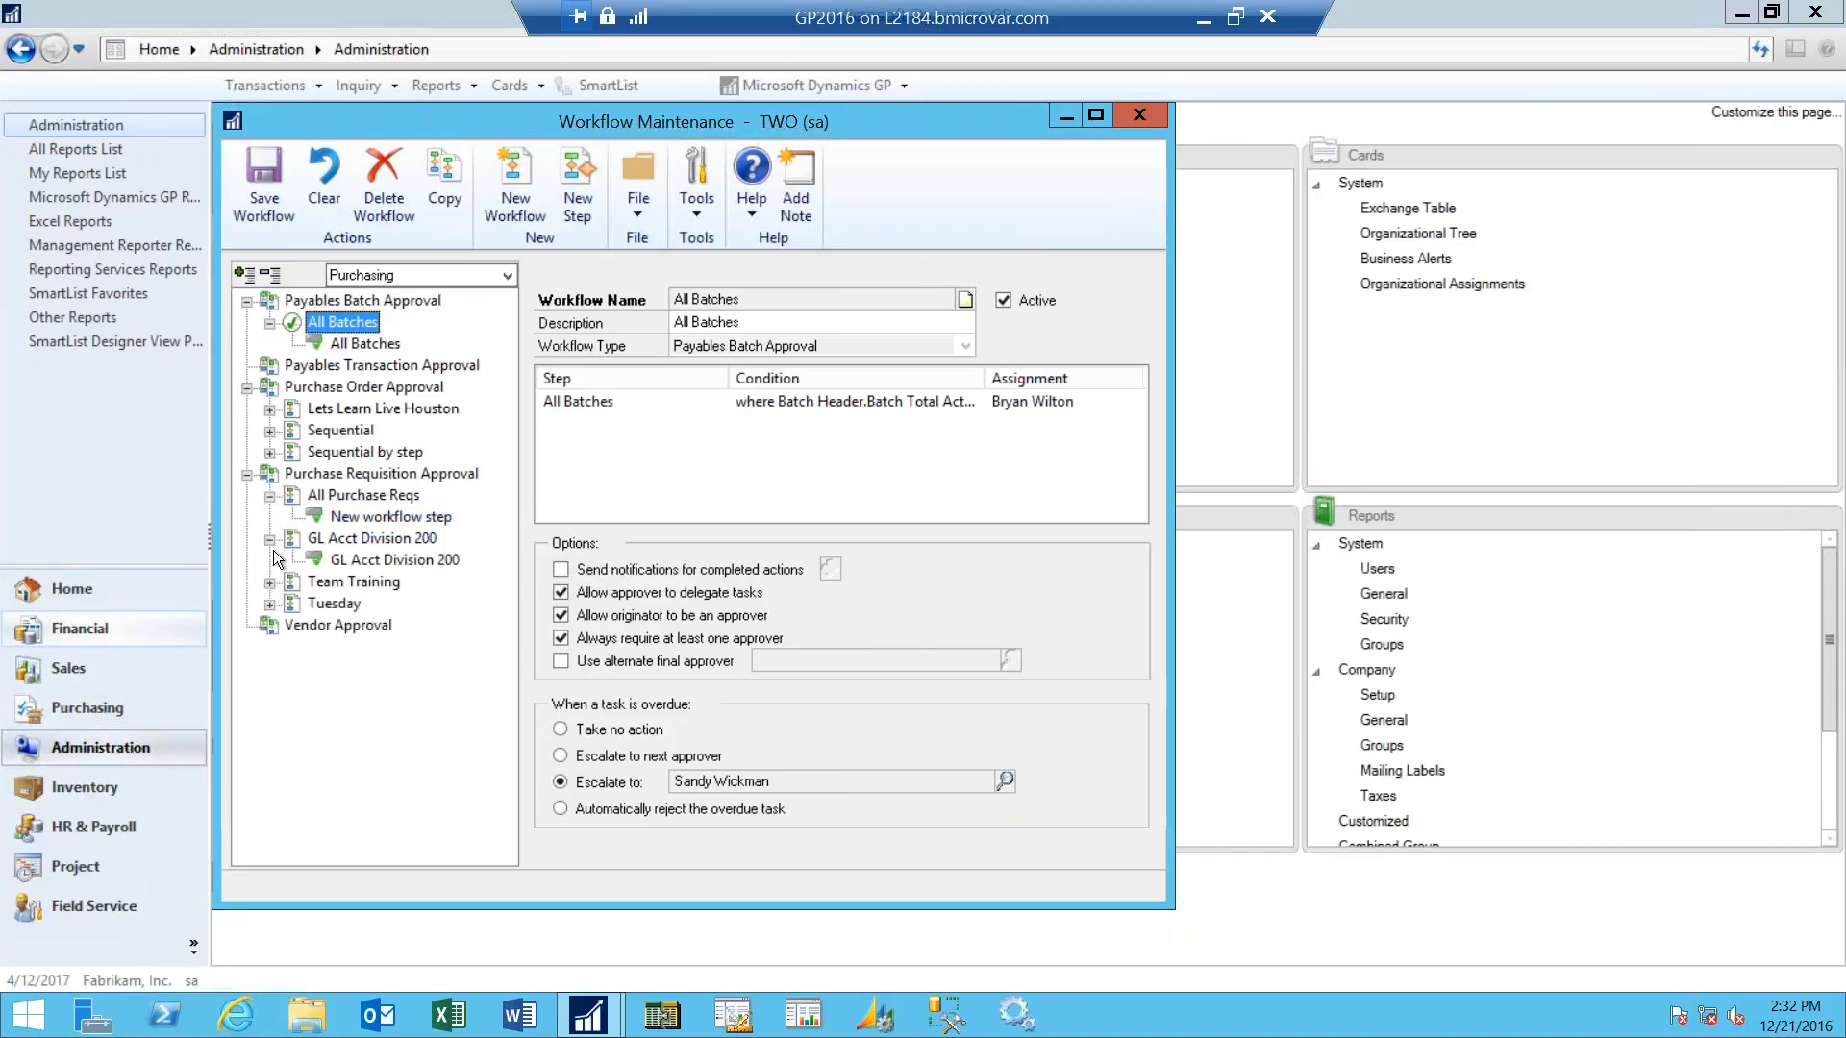
left_click(269, 431)
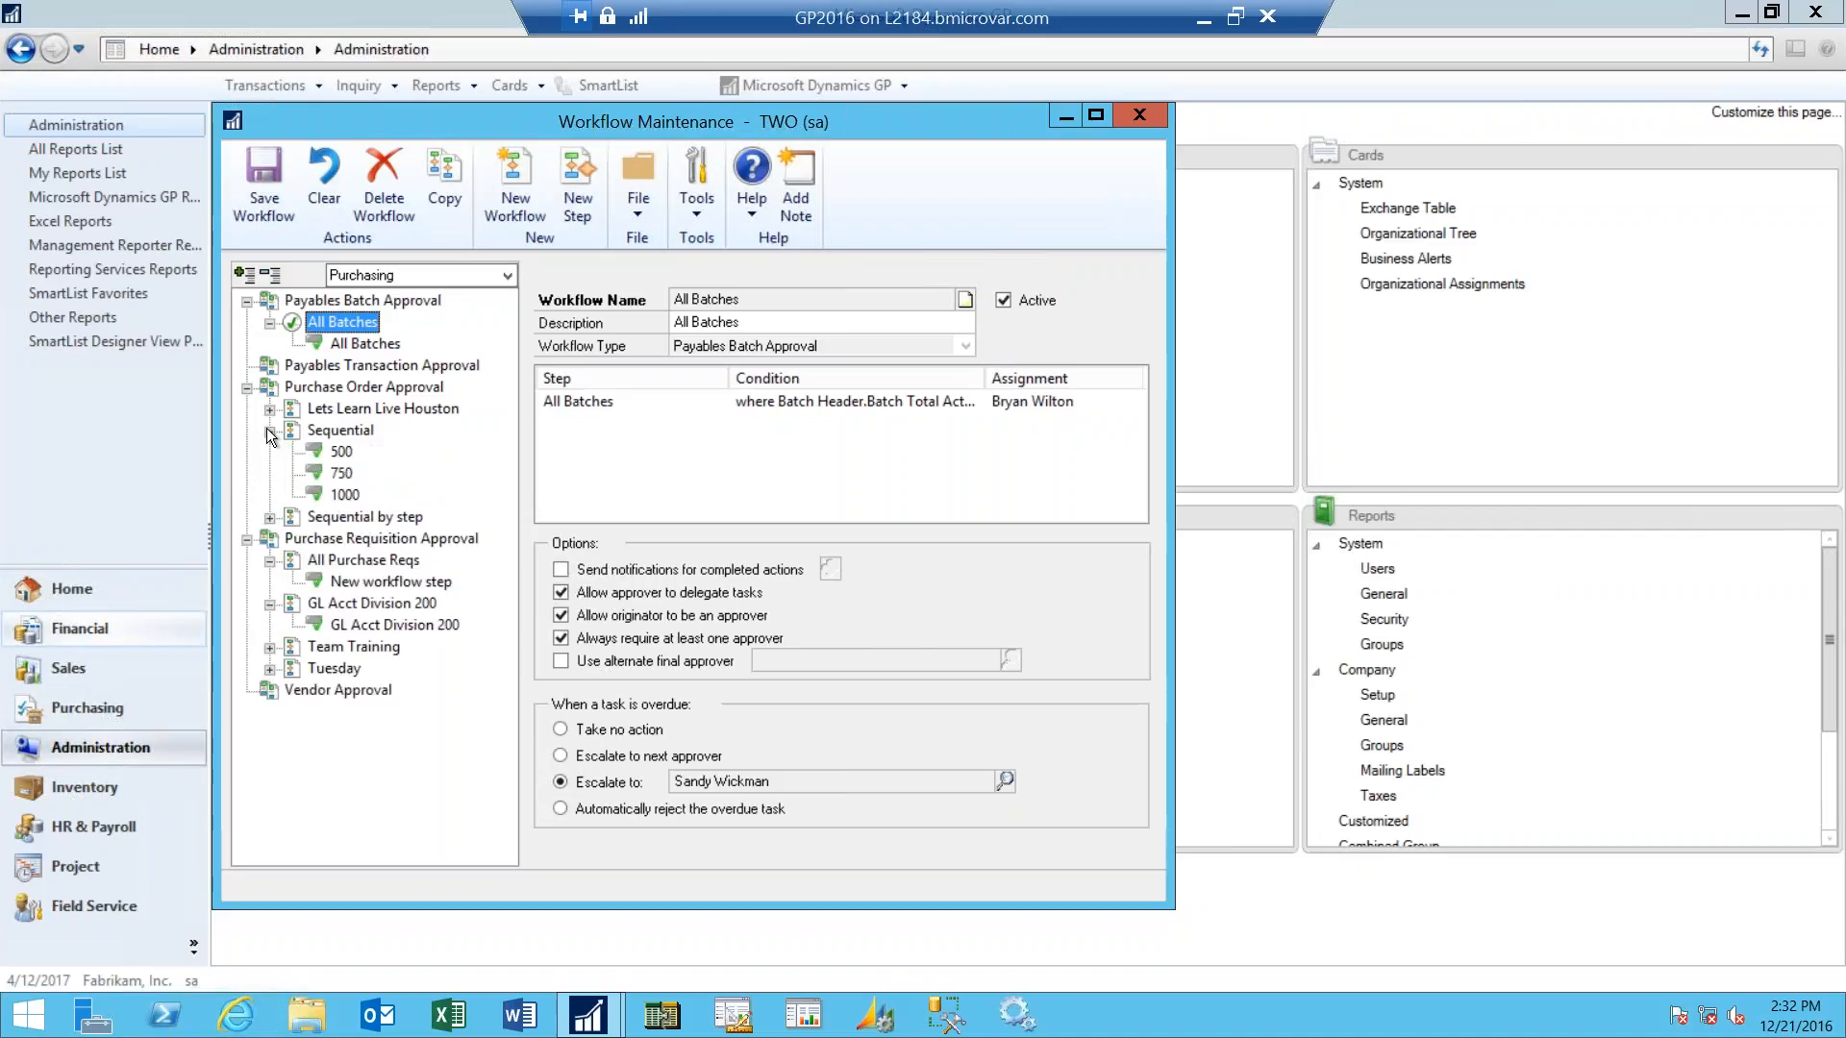
left_click(270, 517)
left_click(292, 539)
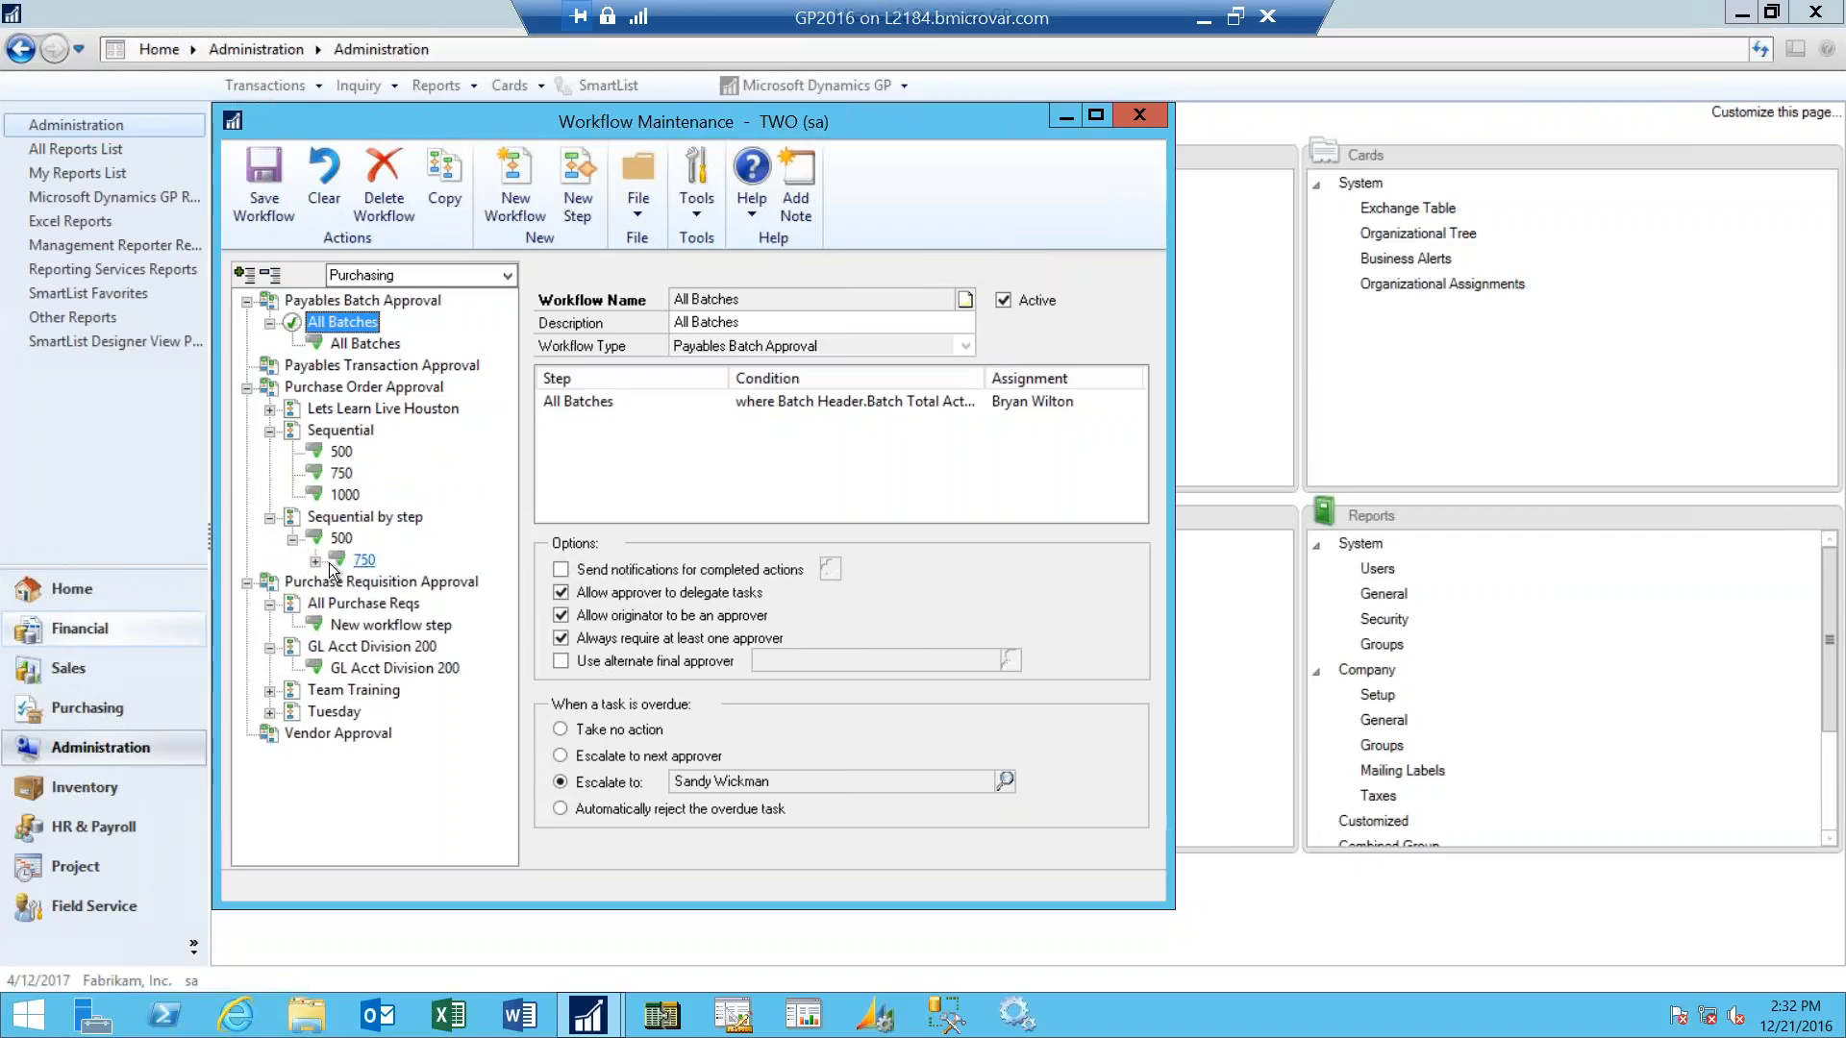
left_click(316, 561)
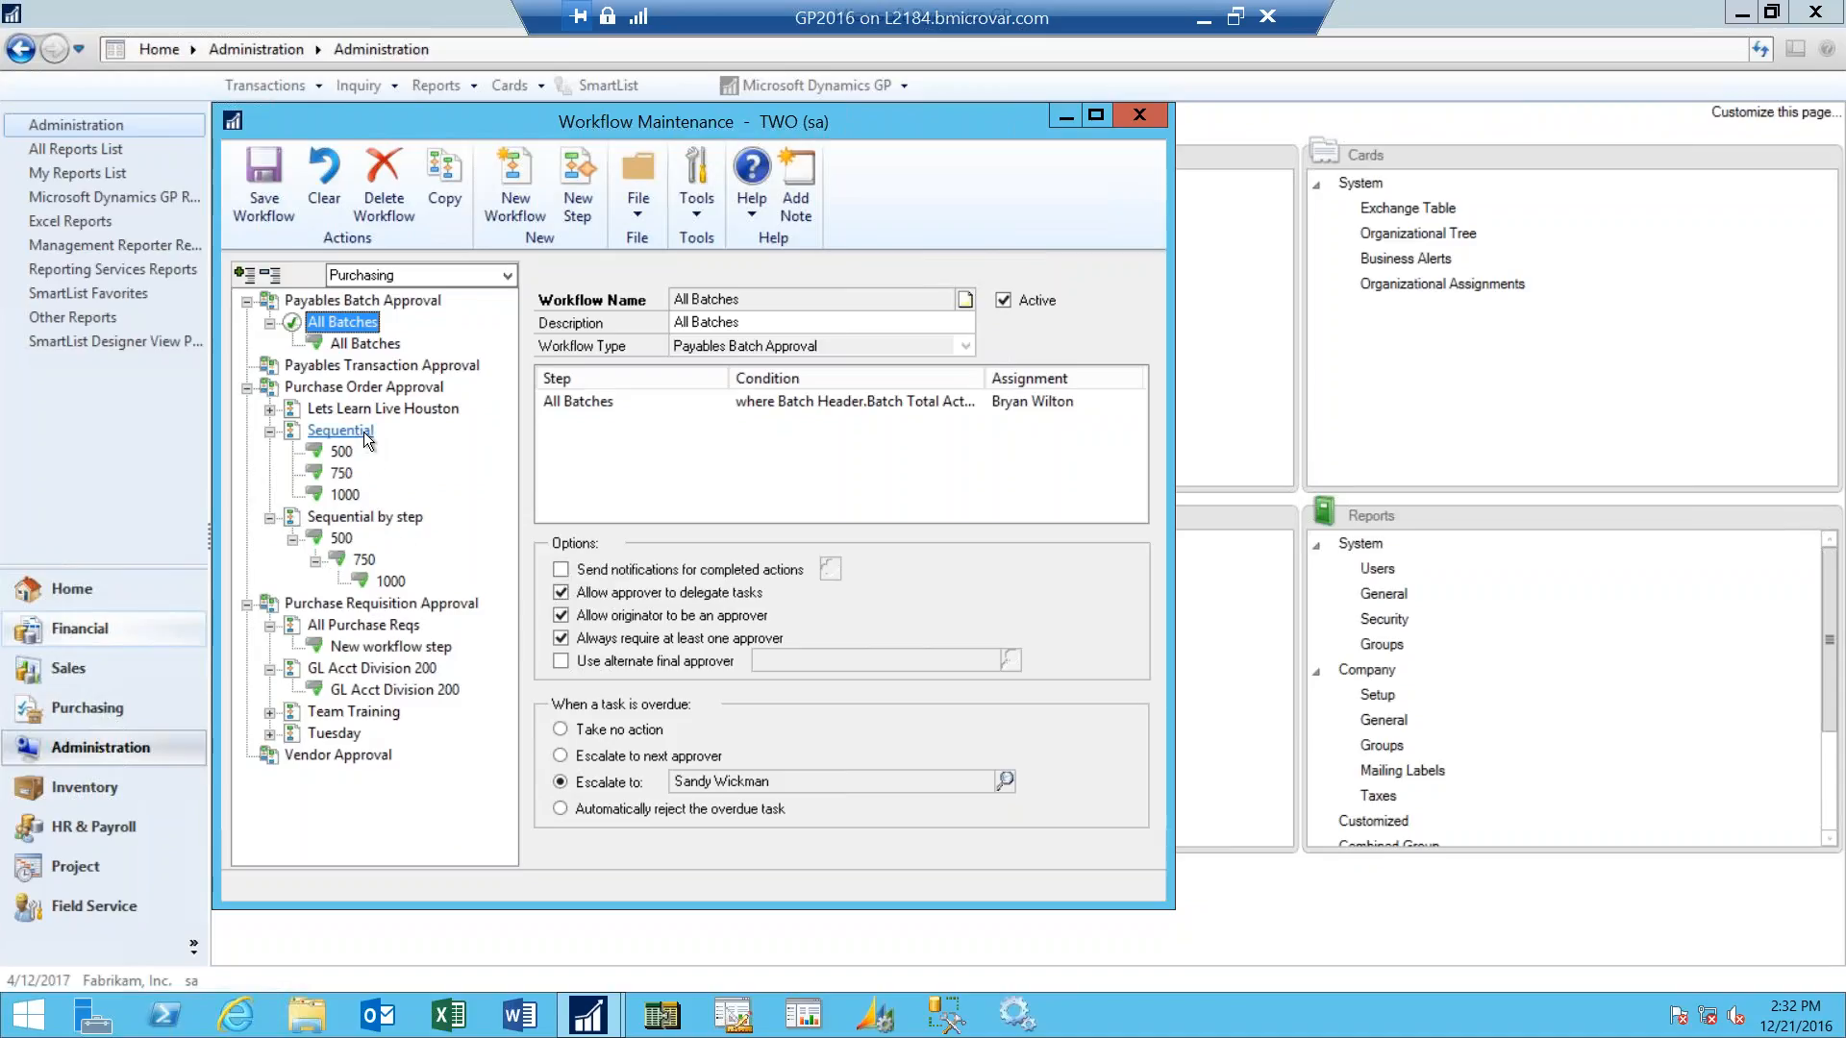
- Compare the step conditions and assignments of the Sequential and Sequential by step purchase order workflows
left_click(364, 431)
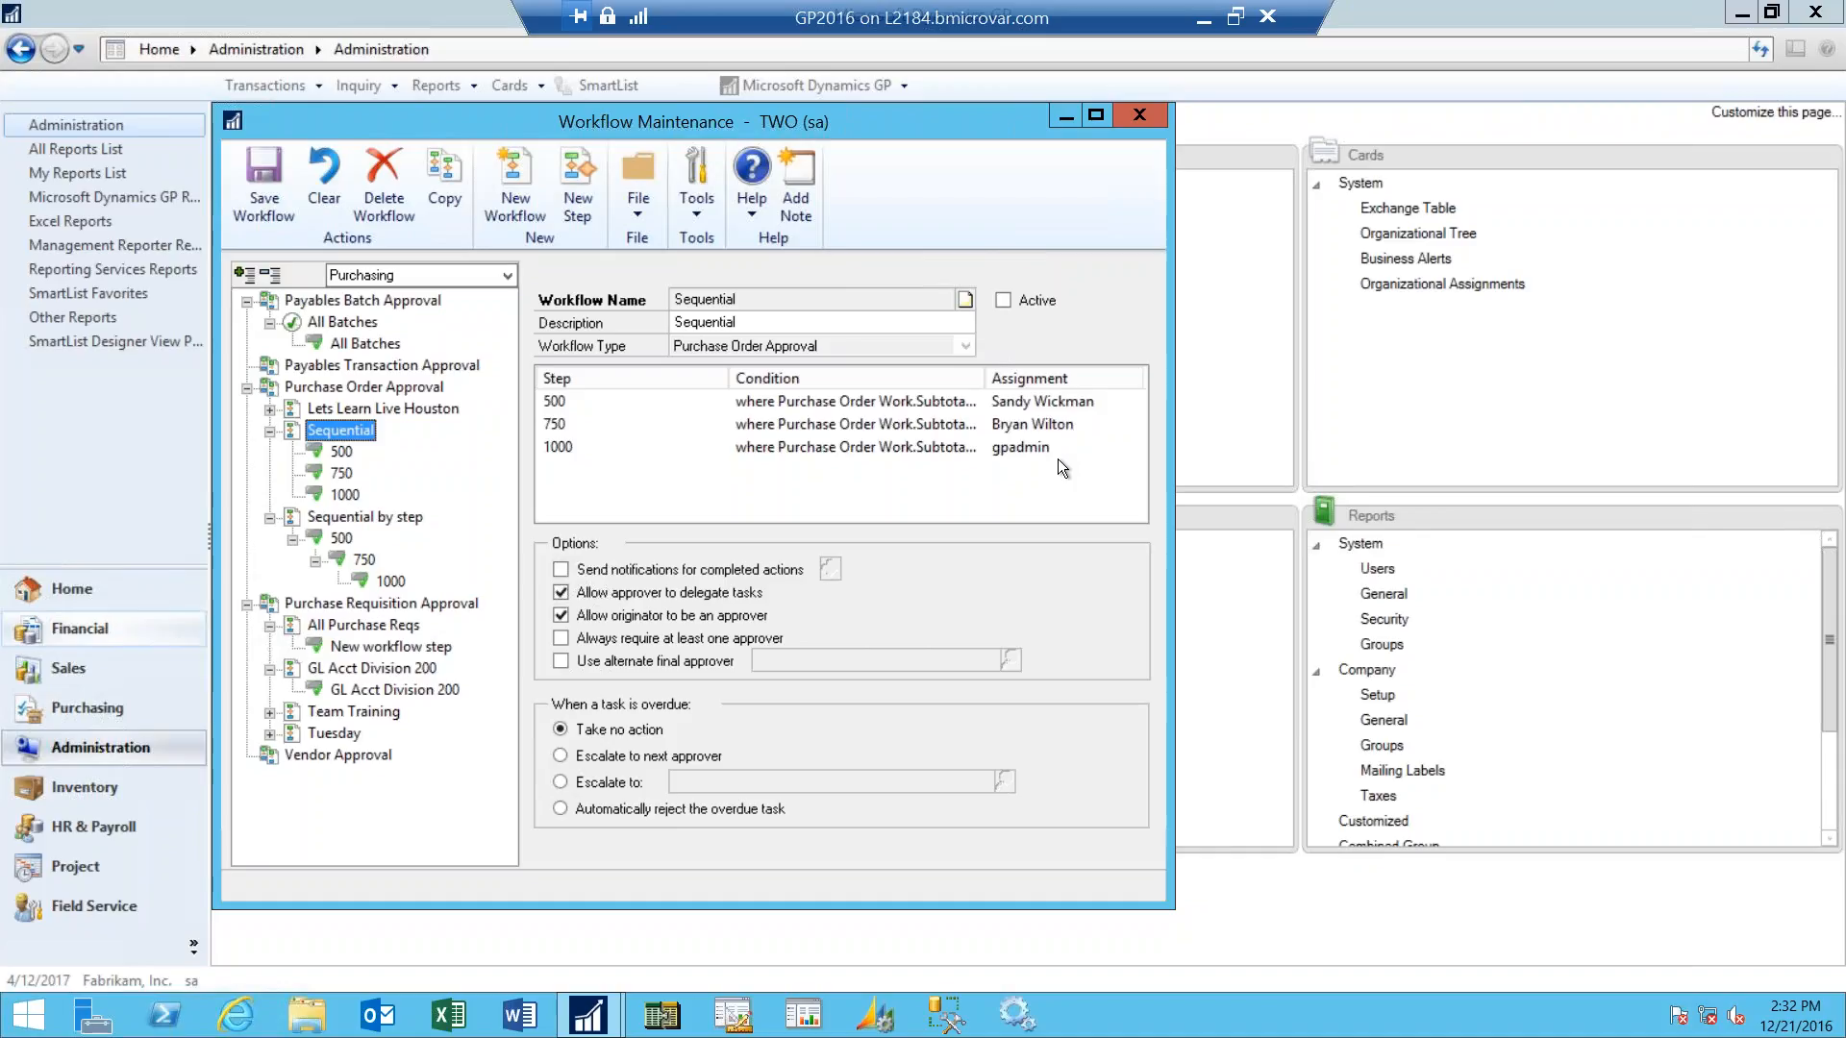
left_click(407, 519)
left_click(341, 540)
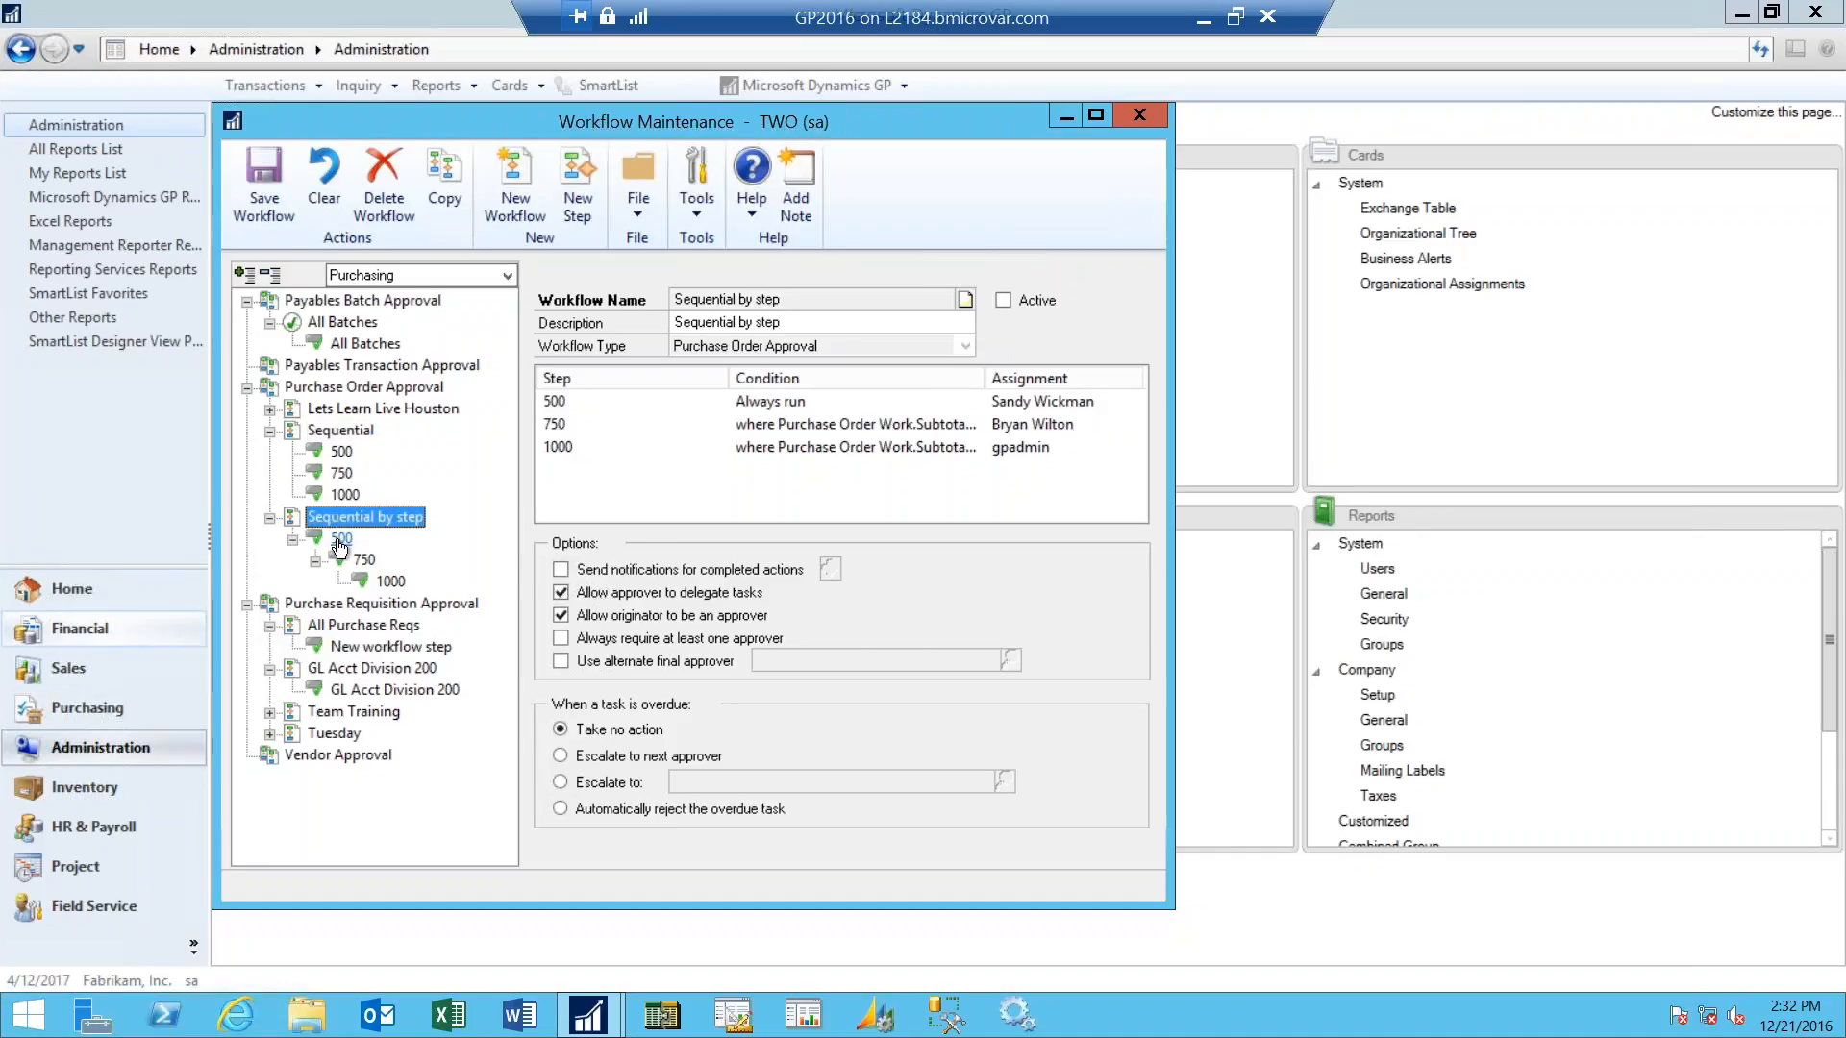
left_click(365, 517)
- Examine the order, condition and assignment of steps 500, 750 and 1000 in the Sequential by step workflow
left_click(341, 539)
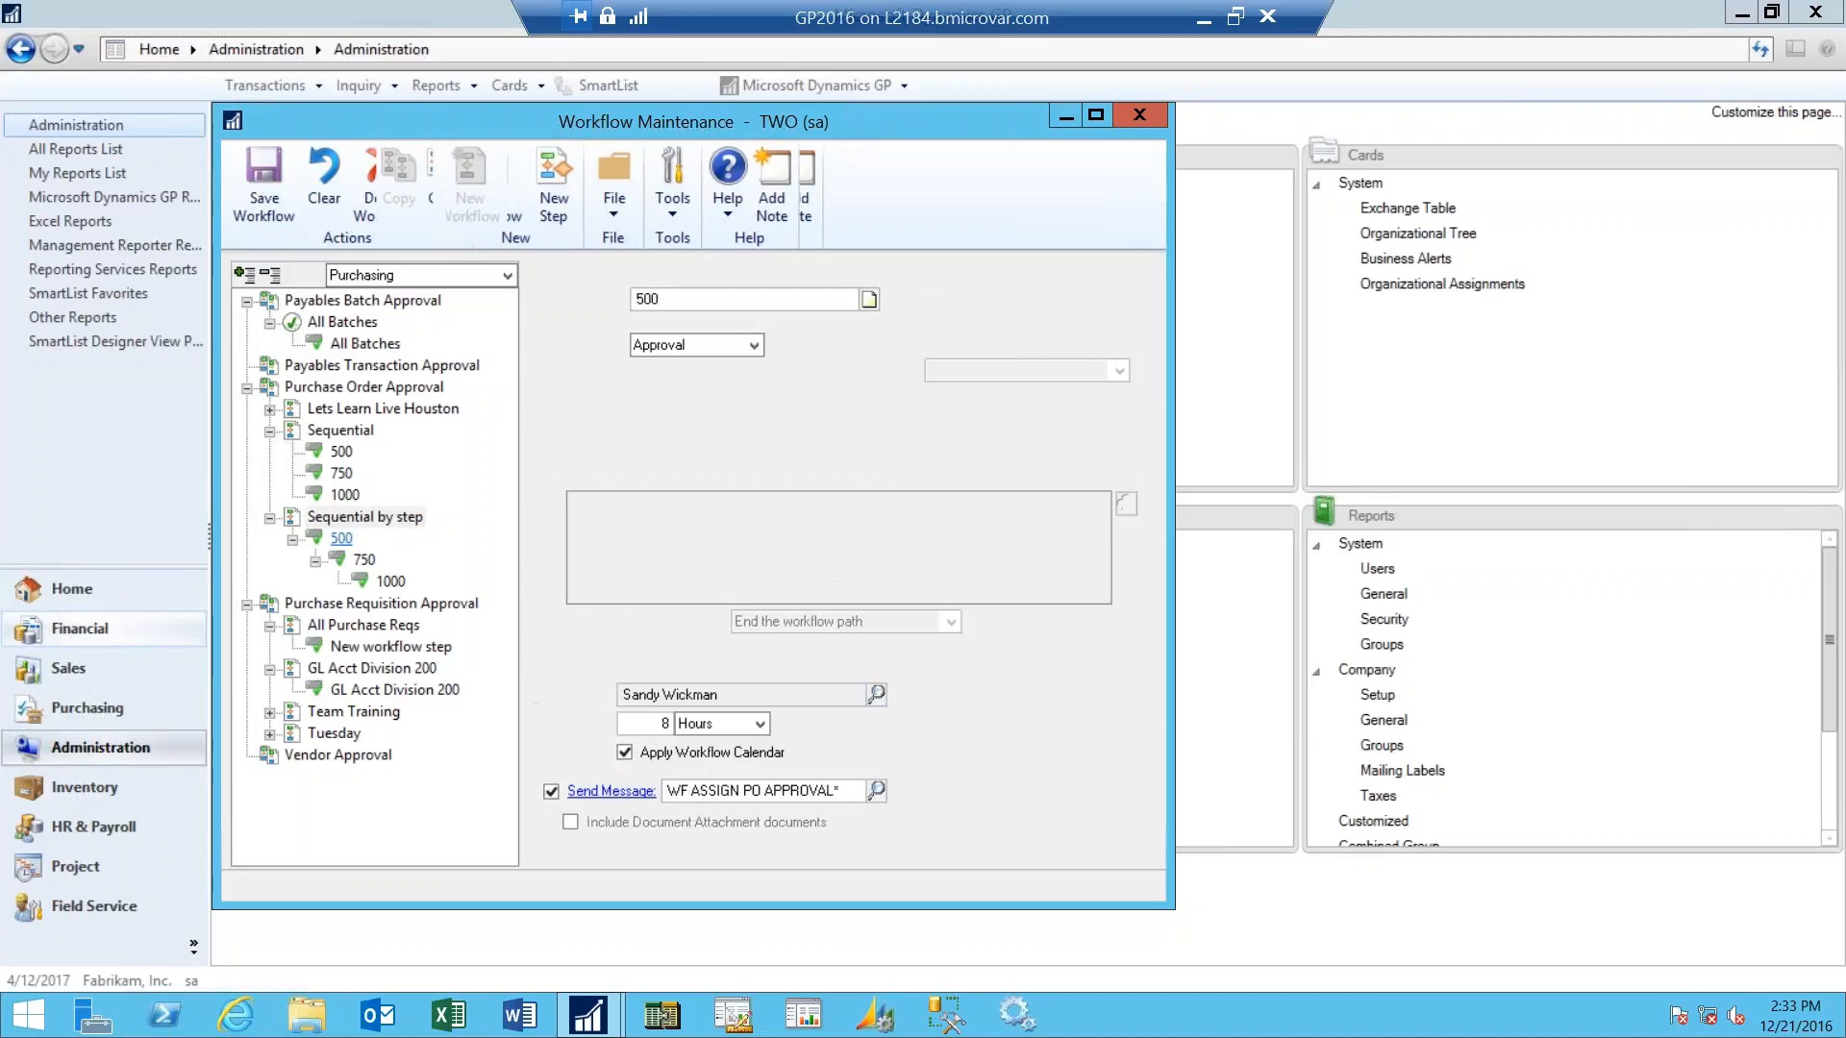
left_click(363, 561)
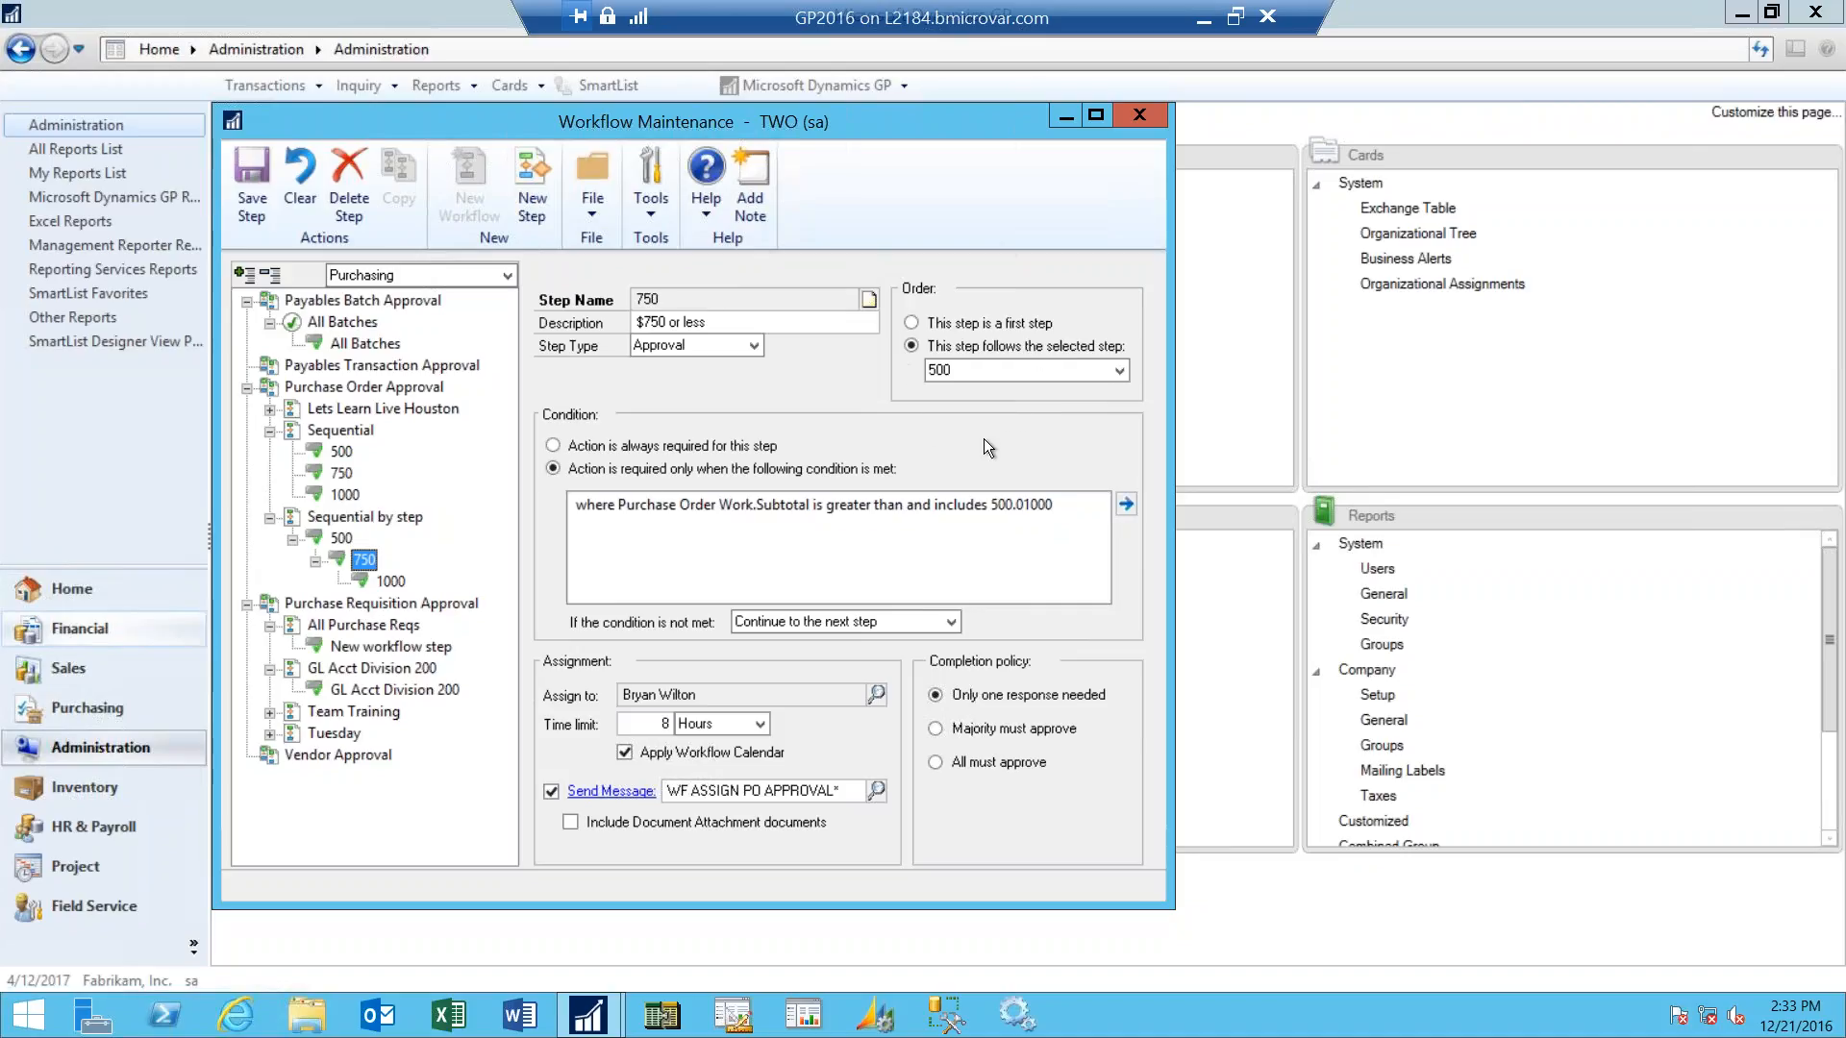
left_click(390, 581)
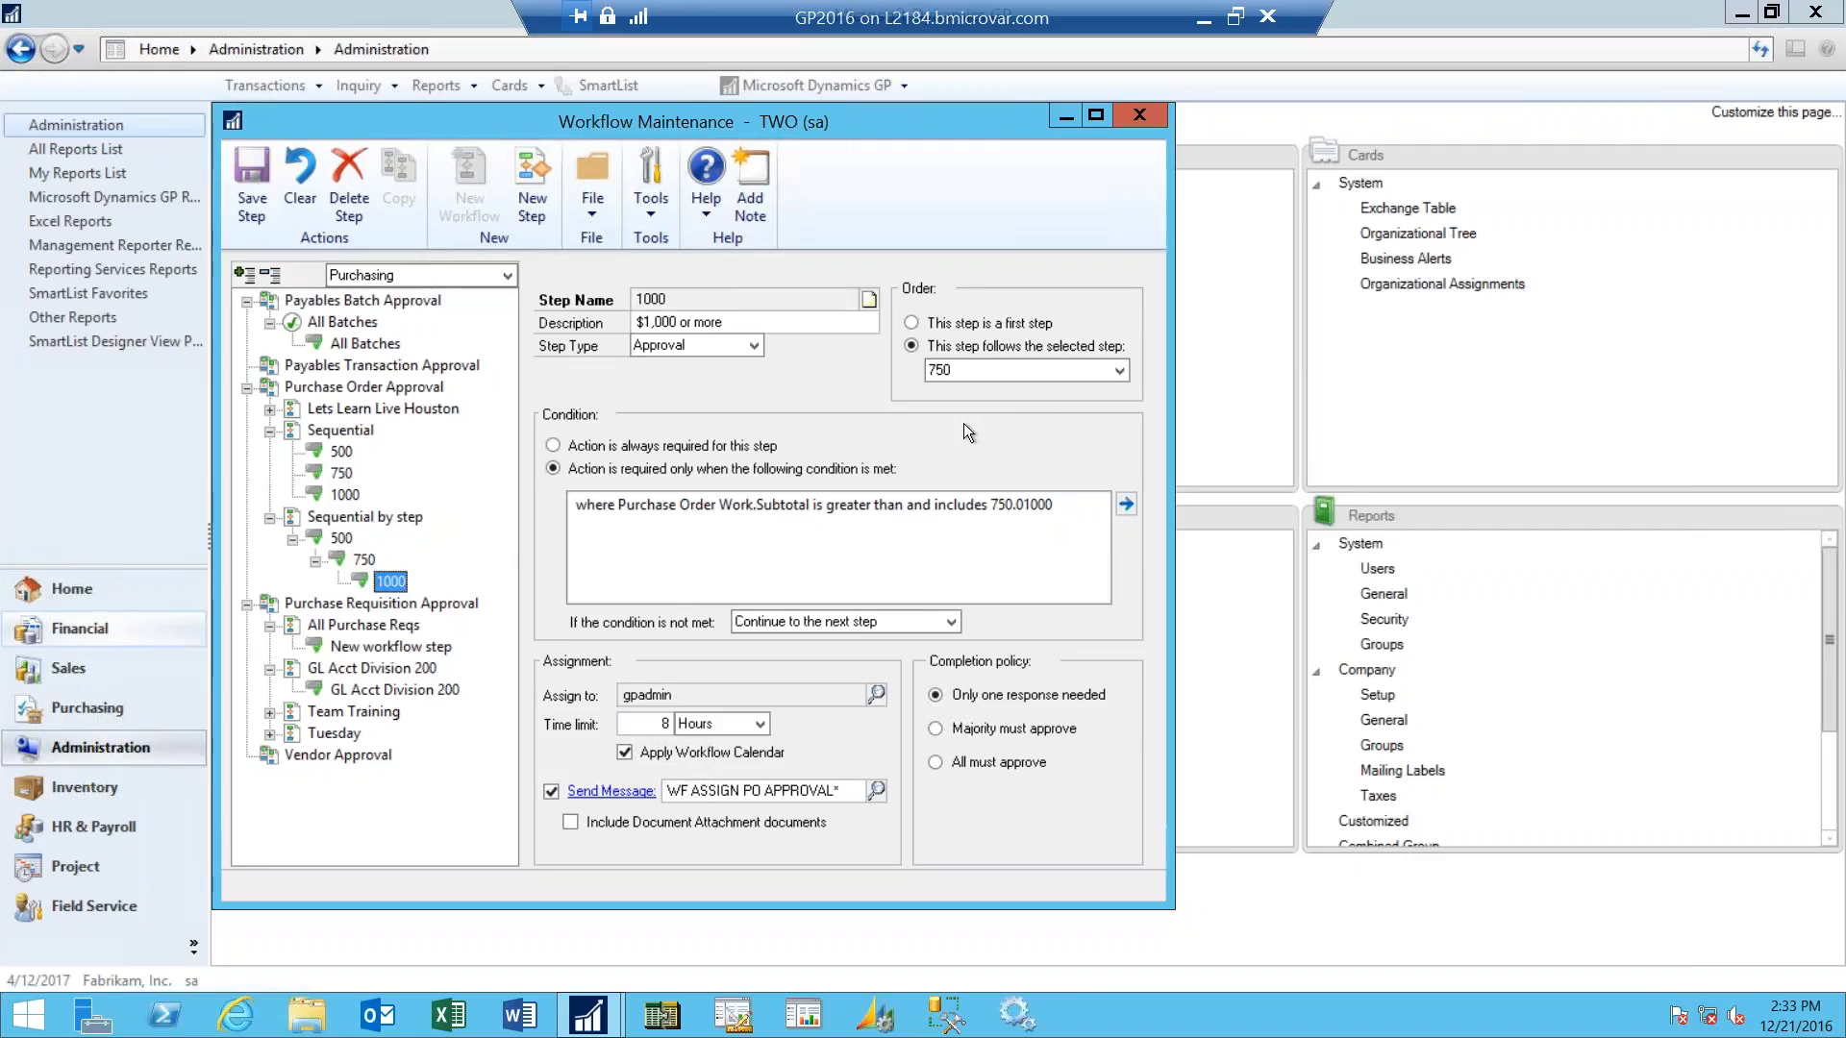
- Review the order and conditions of steps 500, 750 and 1000 in the Sequential workflow, and return to the All Batches workflow
left_click(342, 452)
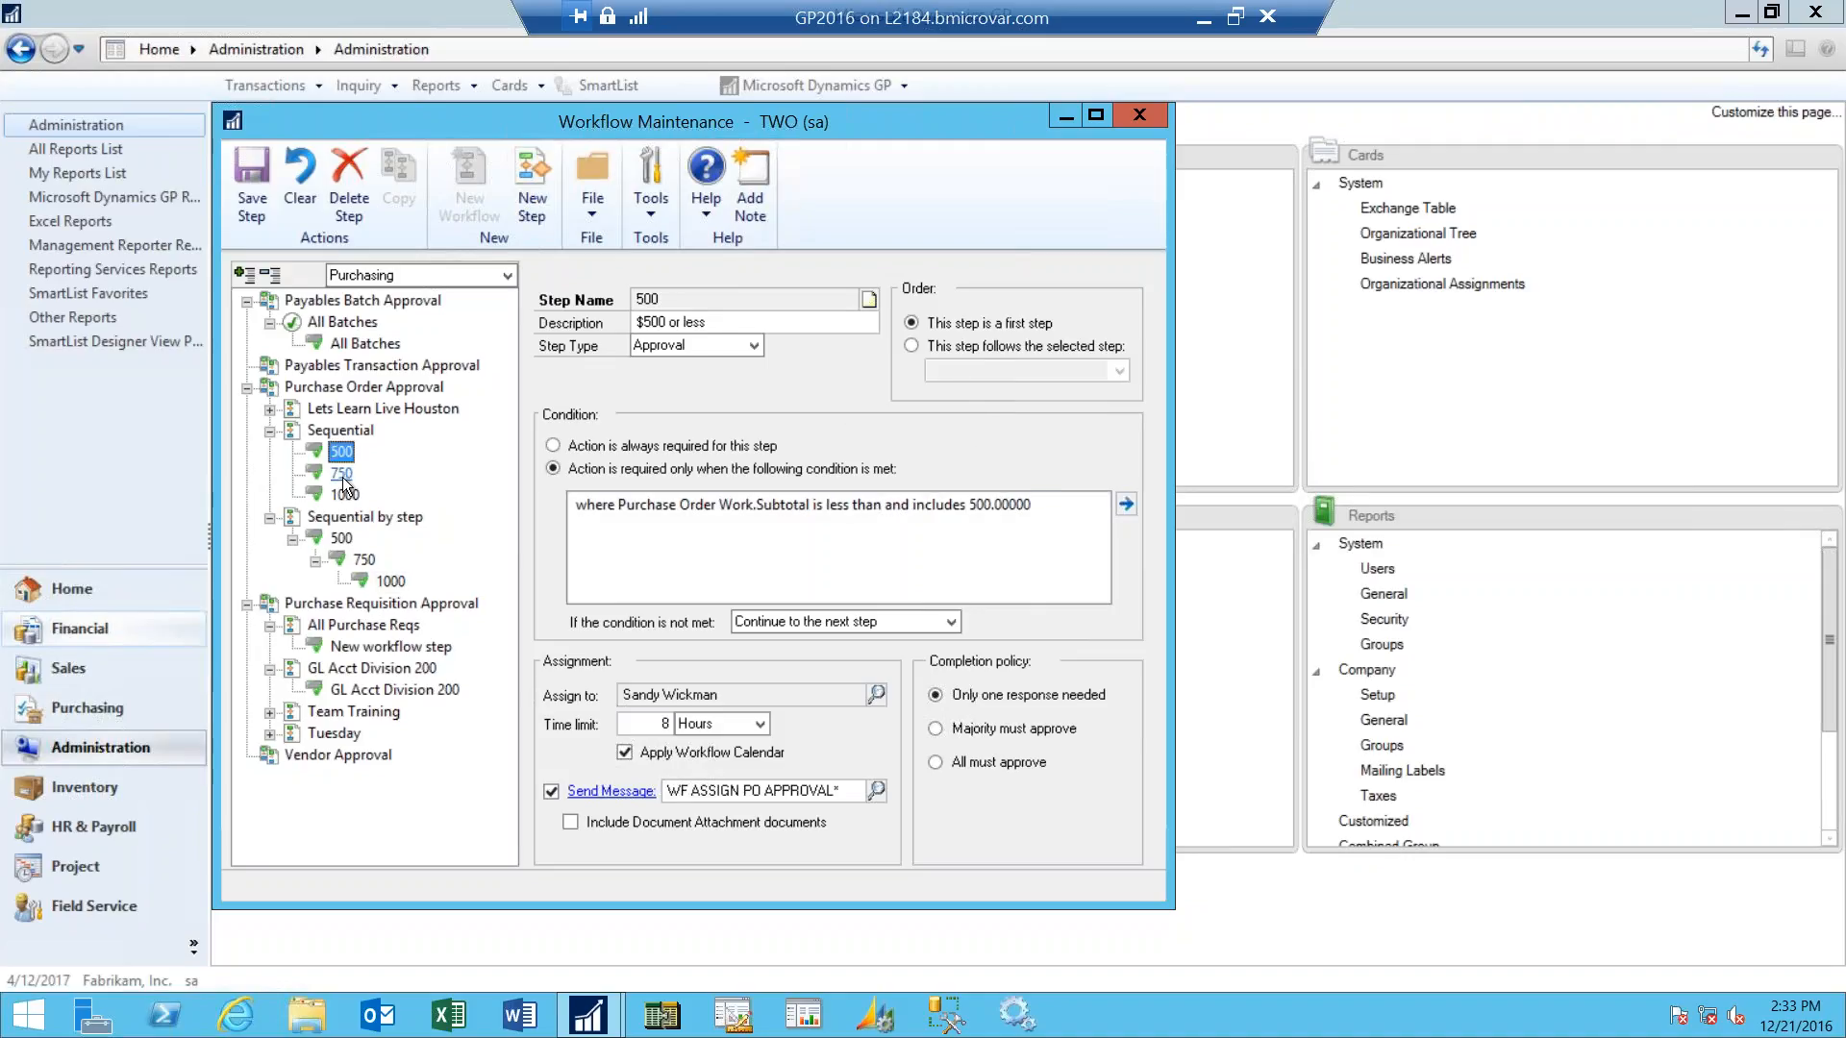
left_click(341, 474)
left_click(345, 494)
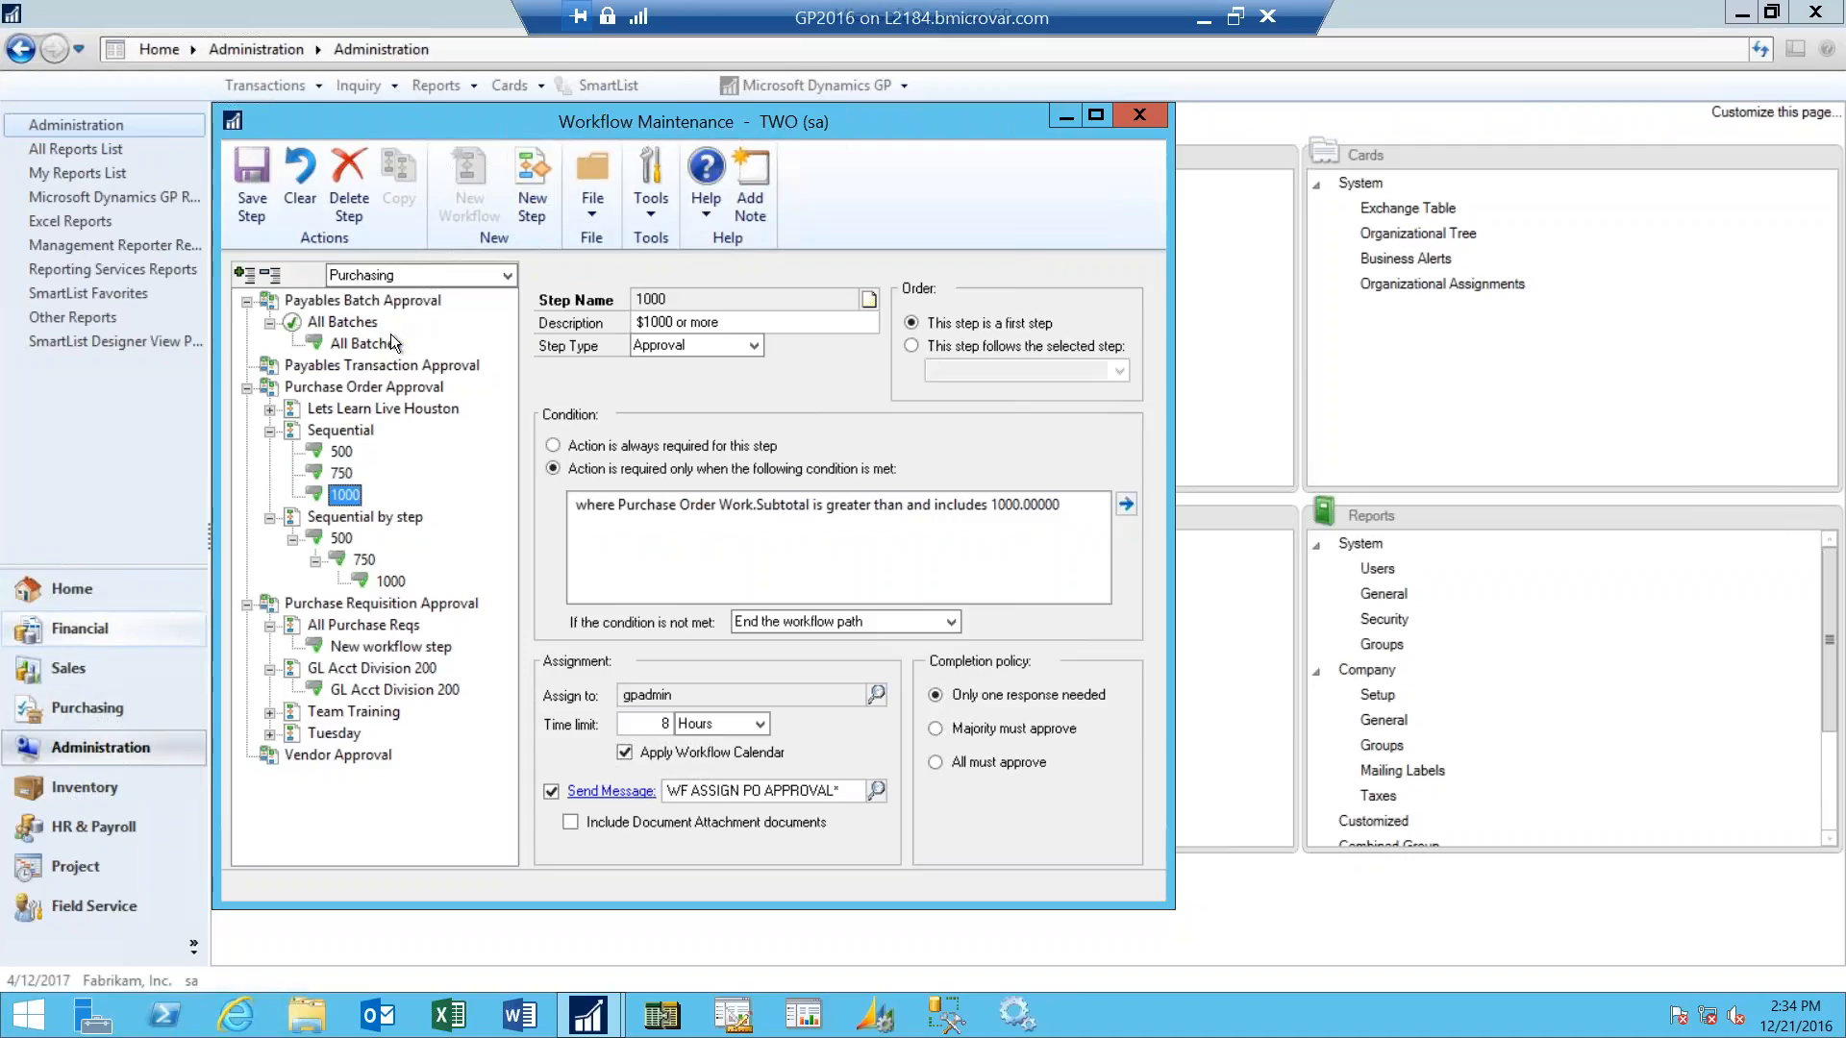
left_click(342, 322)
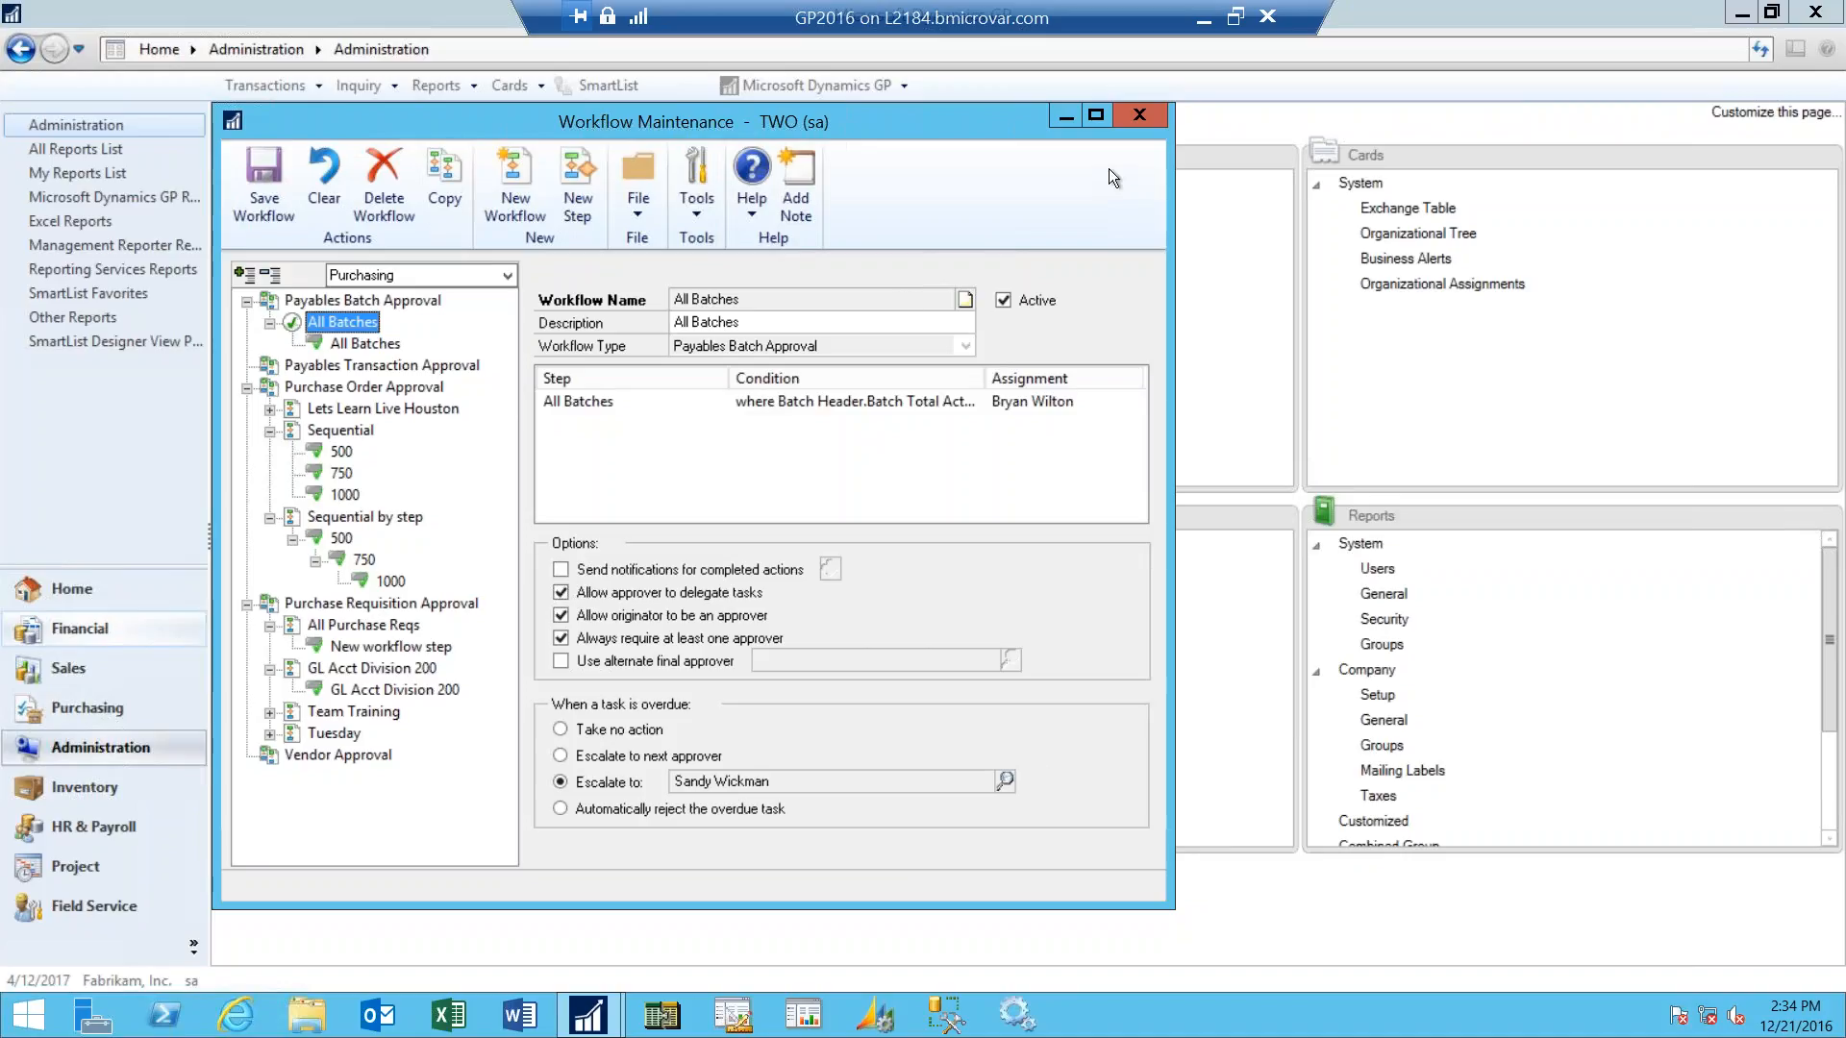
- Switch to the PowerPoint presentation, start the slide show from the Transaction Routing slide, and advance to the next slide
left_click(1203, 23)
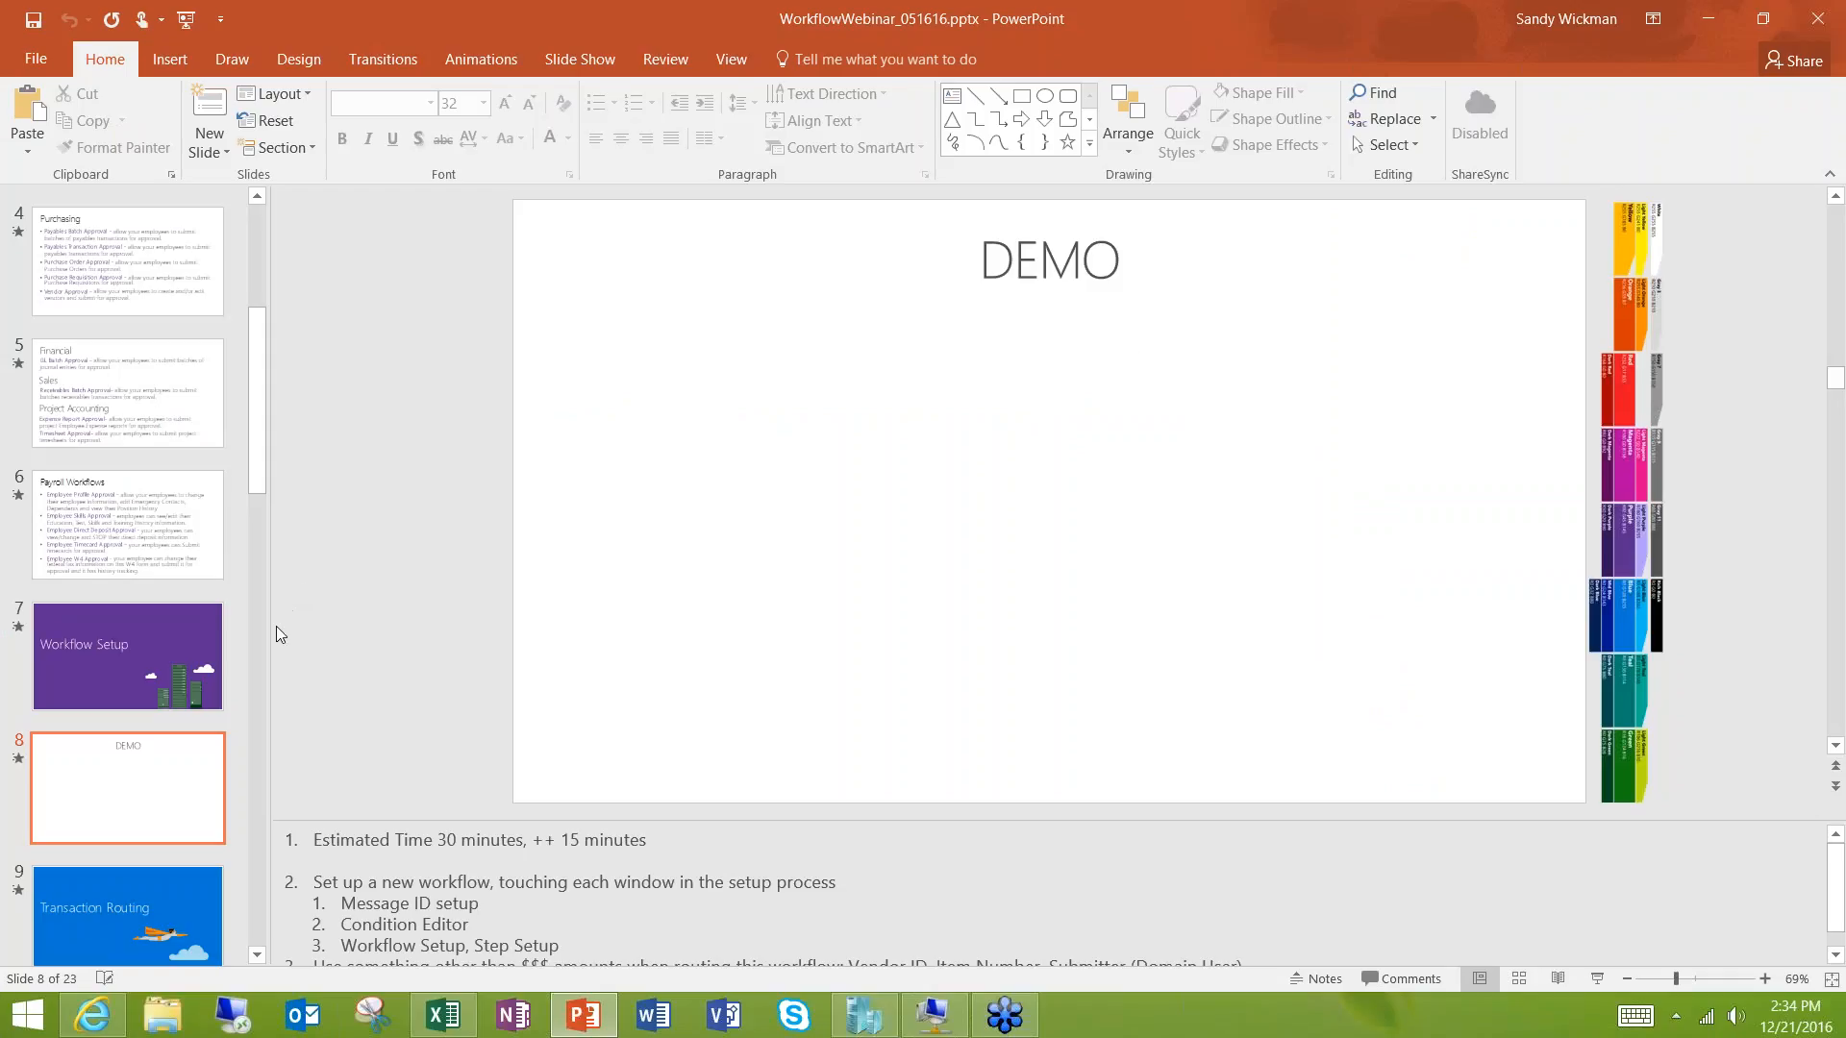
left_click(168, 889)
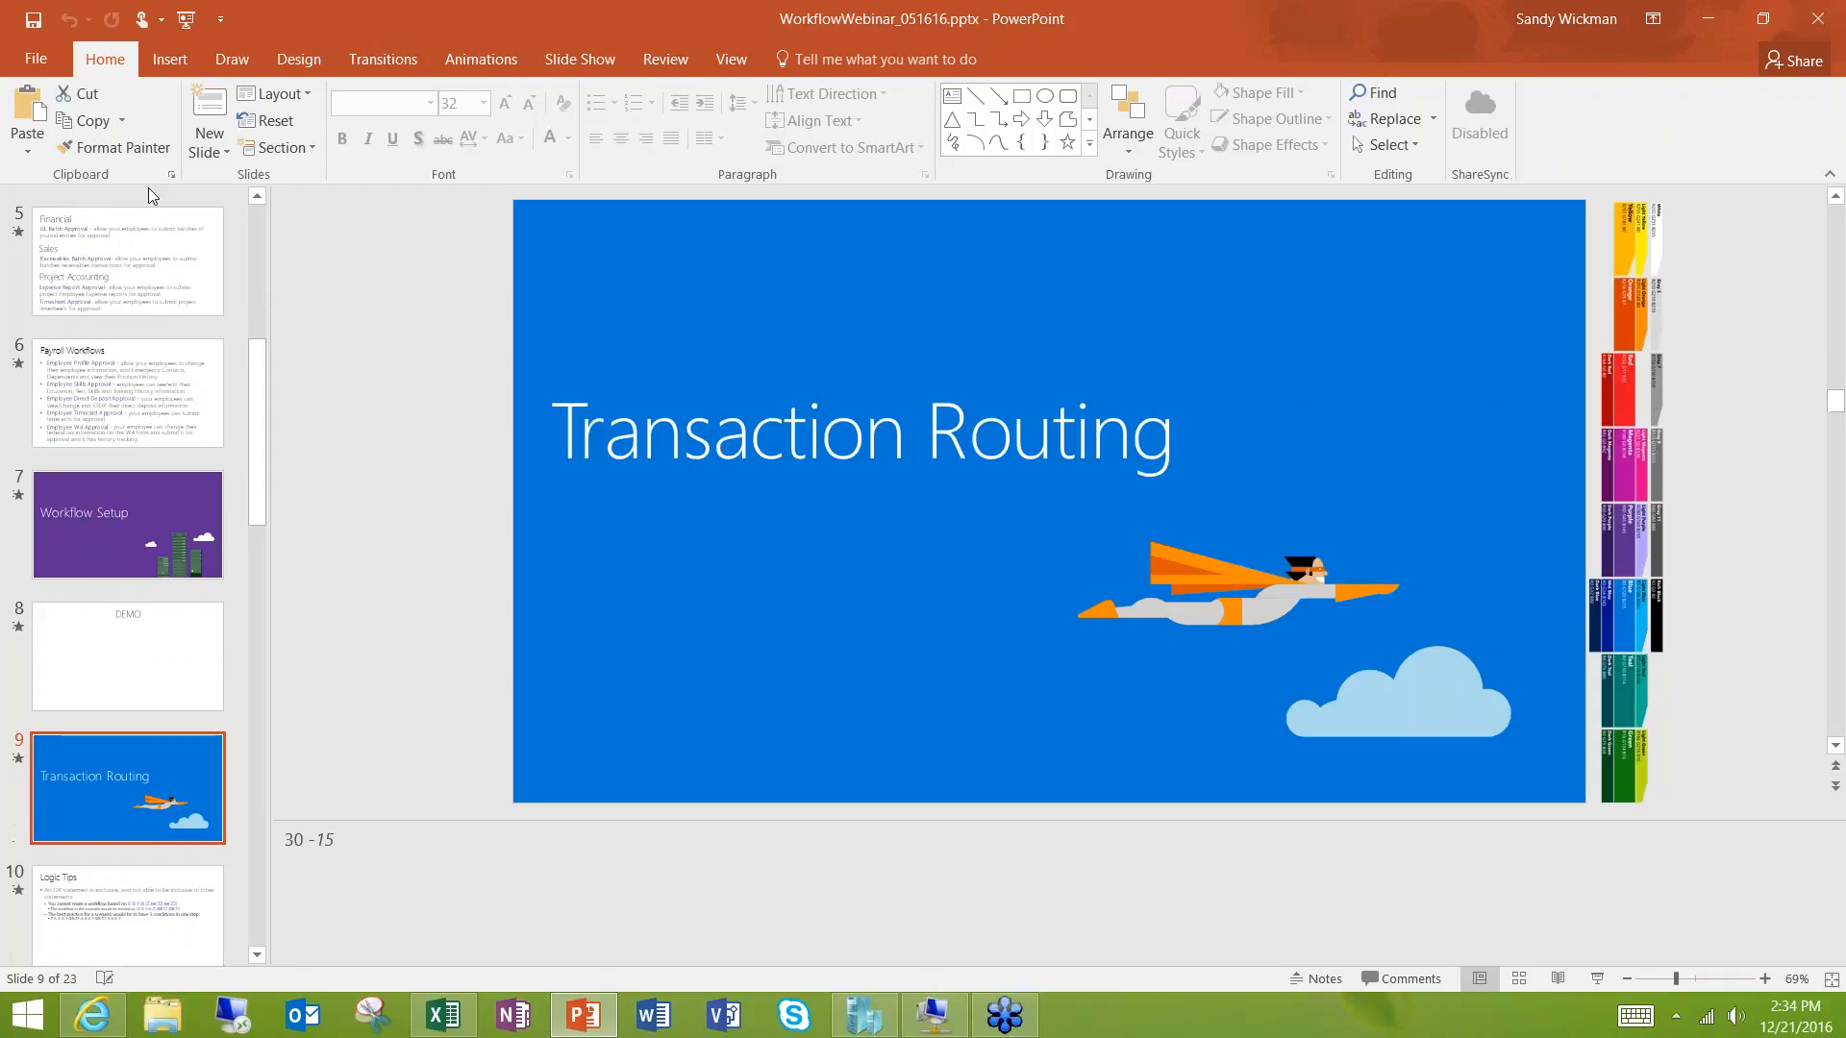
left_click(185, 18)
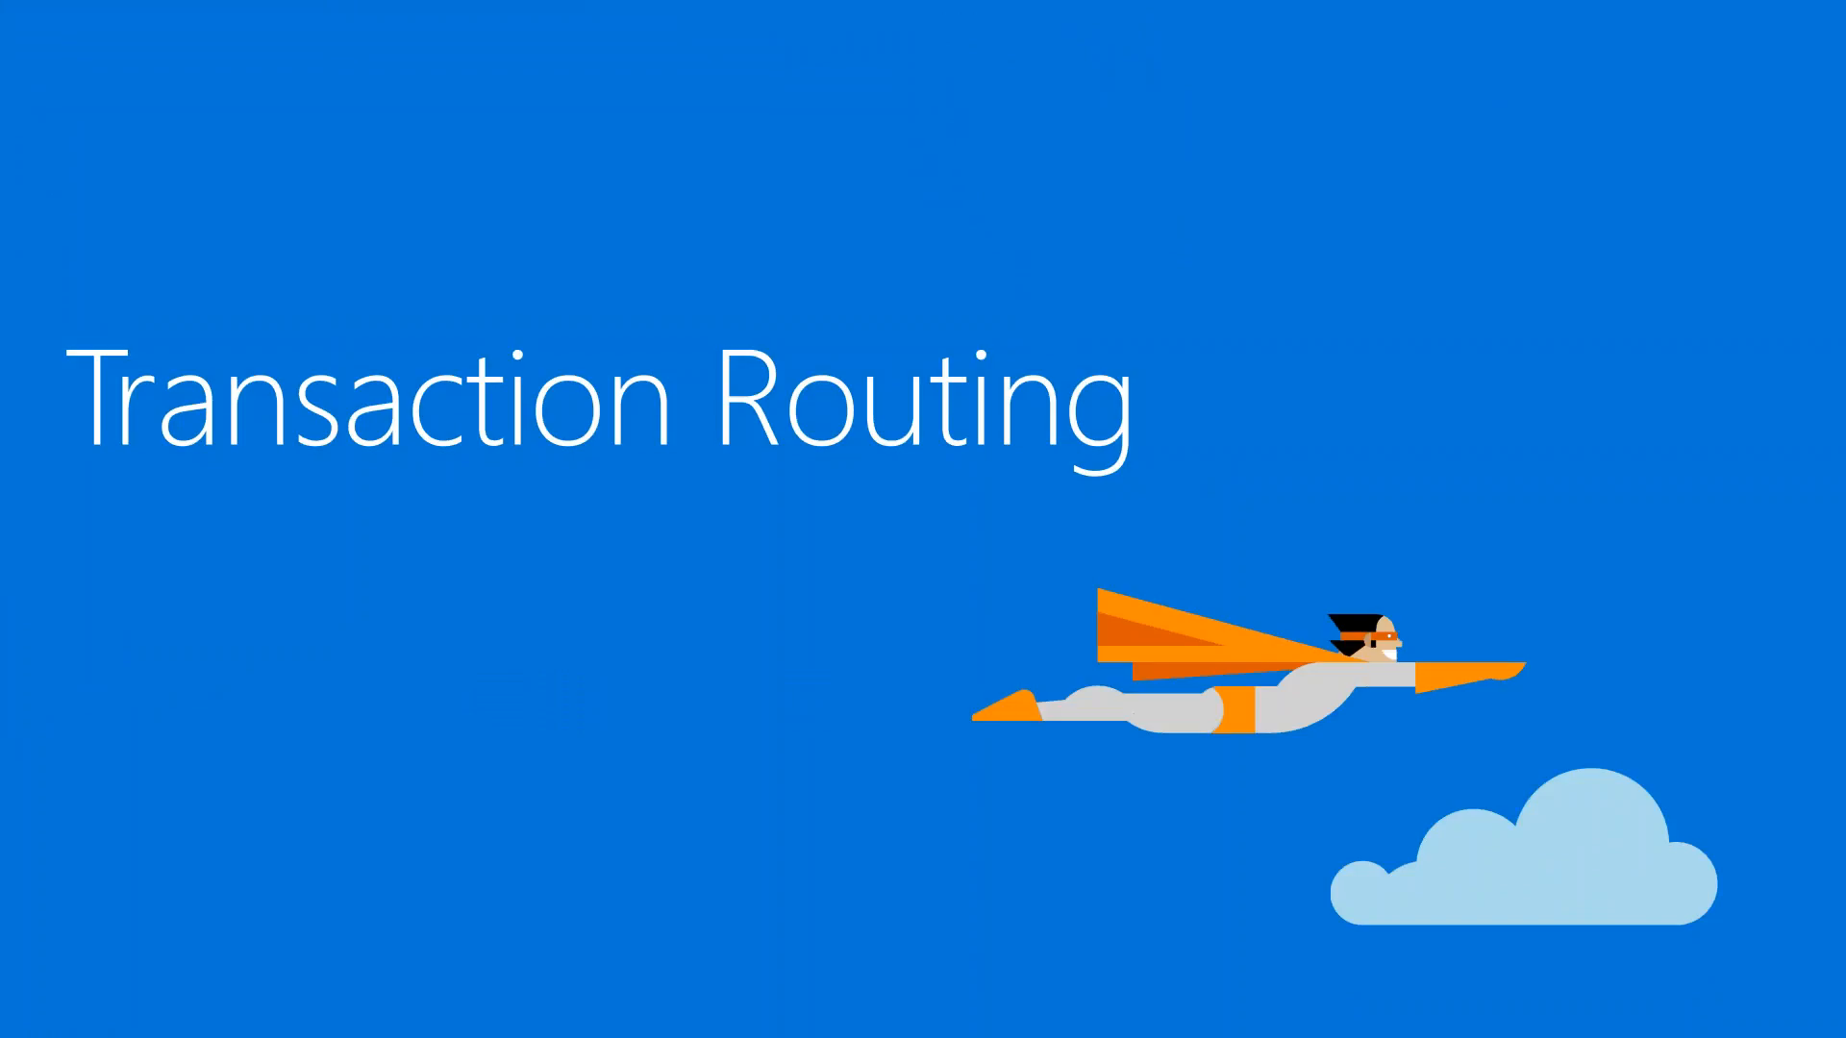
key("Right")
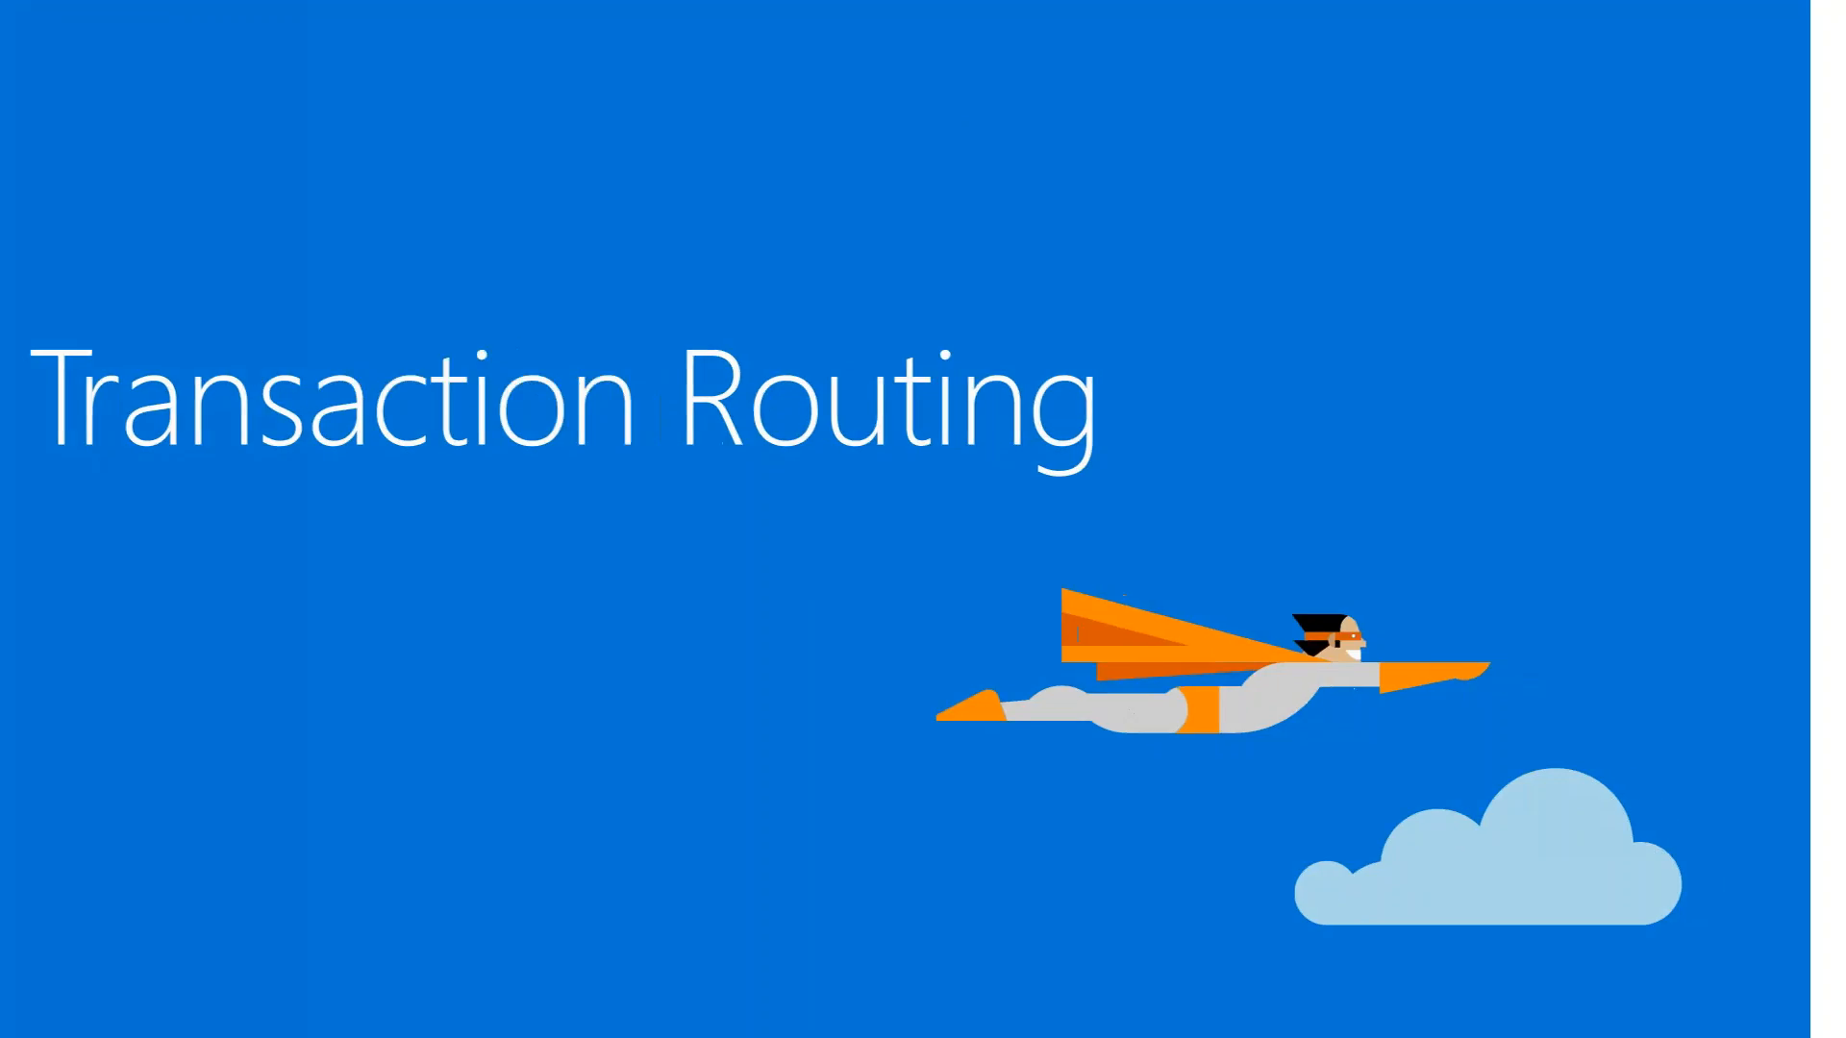